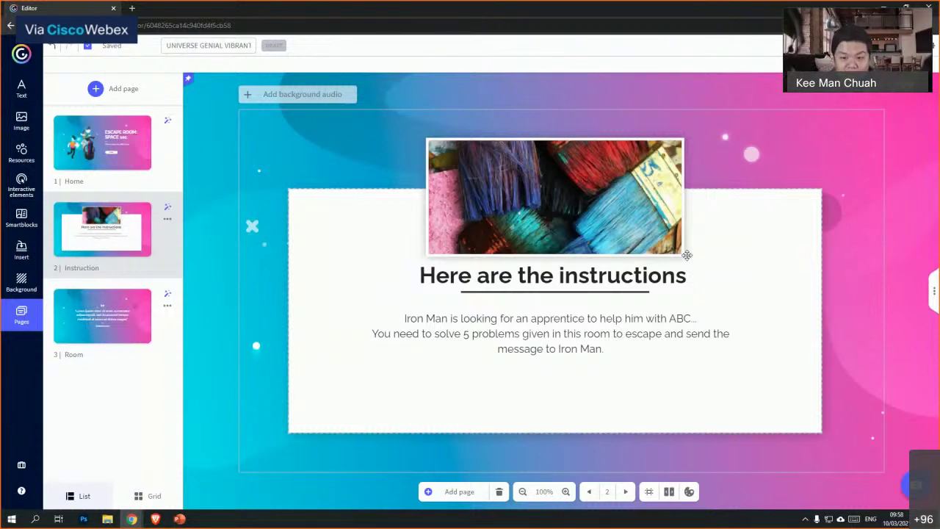
{"action": "left_click", "coordinate": [646, 228]}
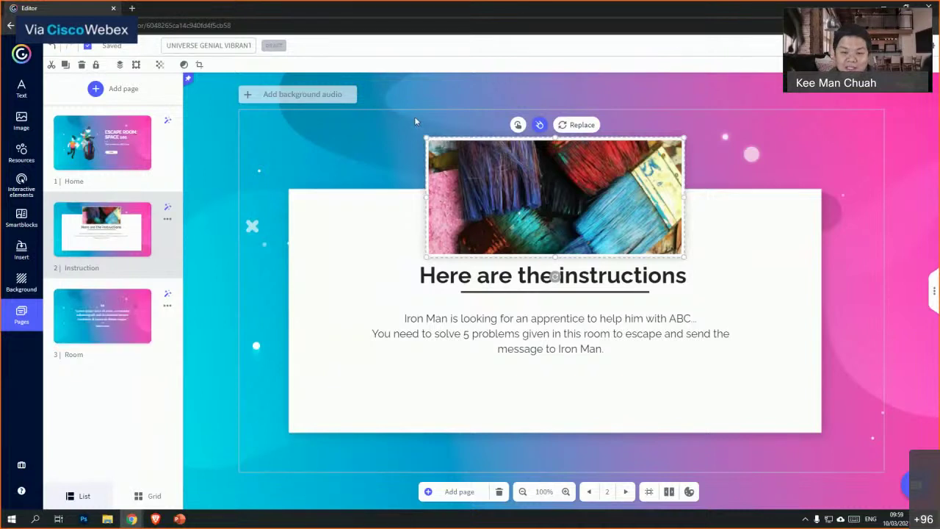
{"action": "left_click", "coordinate": [871, 282]}
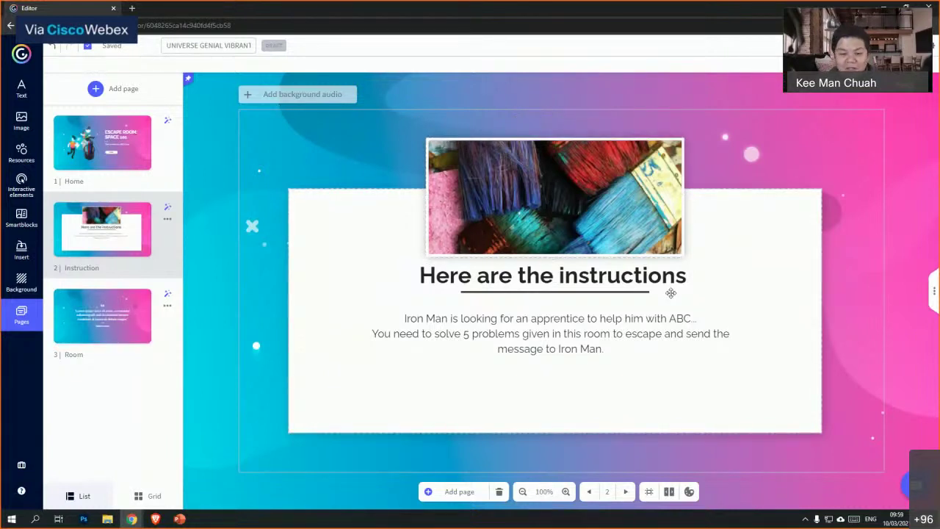
{"action": "left_click", "coordinate": [27, 188]}
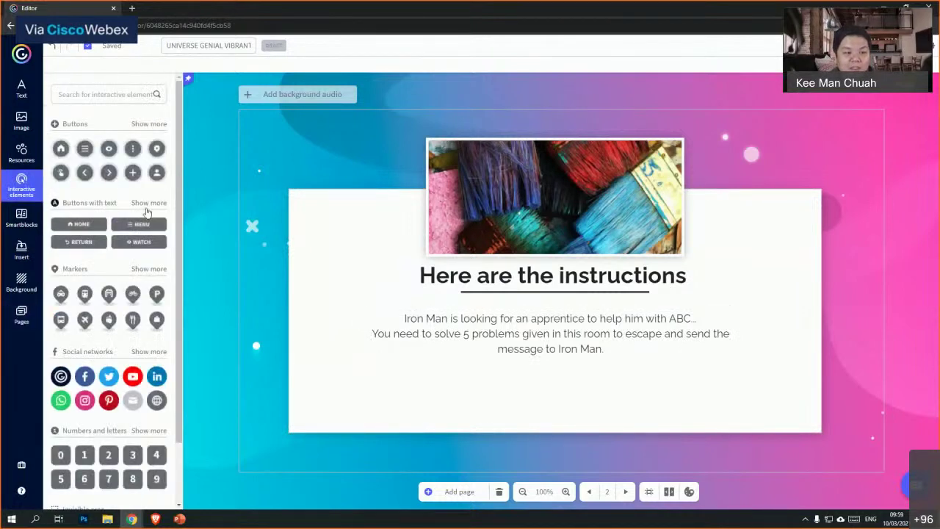
{"action": "scroll", "coordinate": [140, 415], "scroll_direction": "down", "scroll_amount": 2}
{"action": "scroll", "coordinate": [140, 415], "scroll_direction": "up", "scroll_amount": 2}
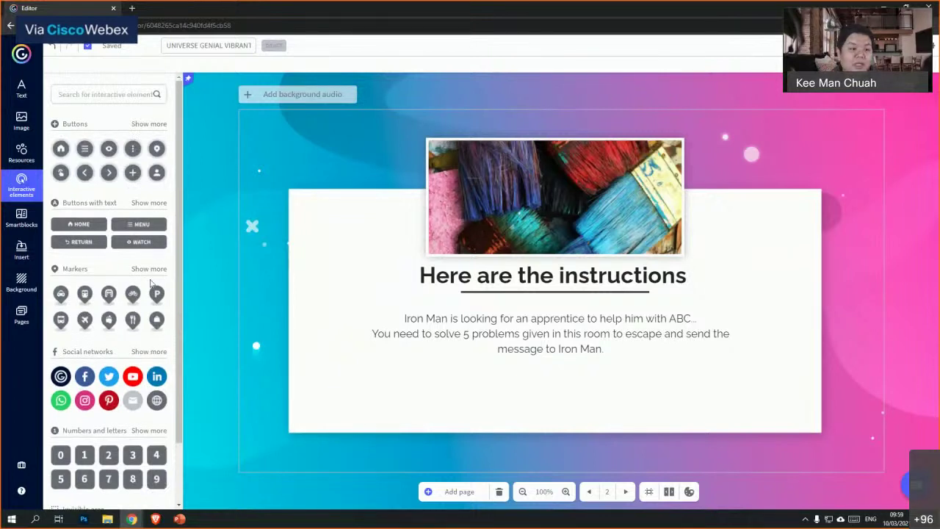
{"action": "scroll", "coordinate": [143, 331], "scroll_direction": "down", "scroll_amount": 1}
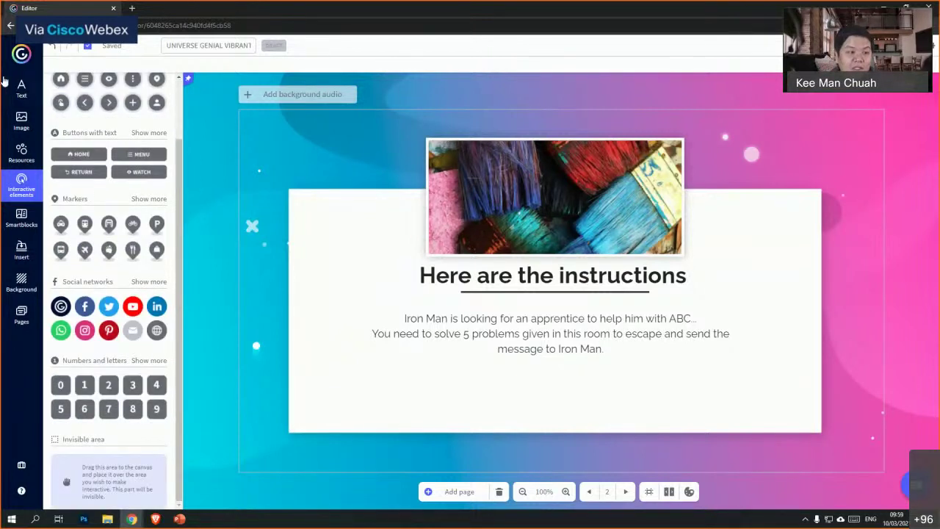
{"action": "left_click", "coordinate": [22, 126]}
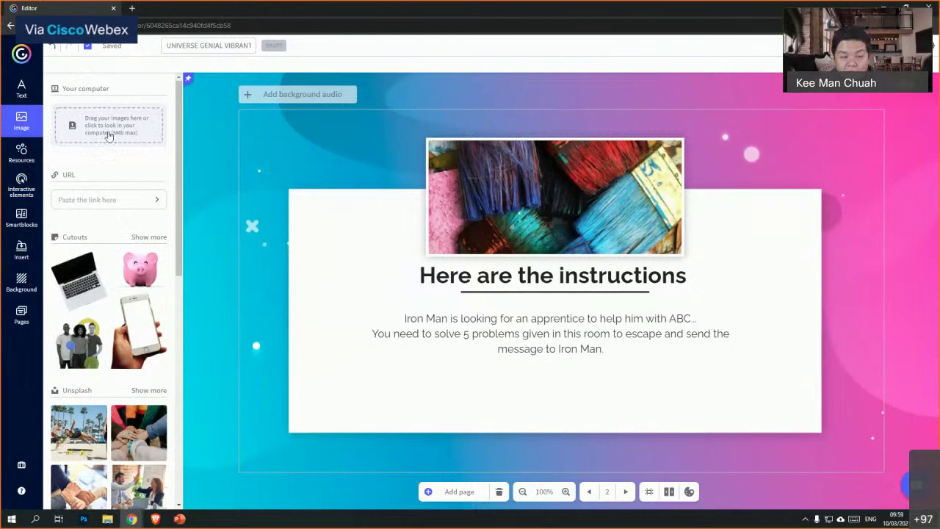
- Add the dark rectangular NEXT text button with an arrow below the instruction text on the Instruction page
{"action": "left_click", "coordinate": [20, 185]}
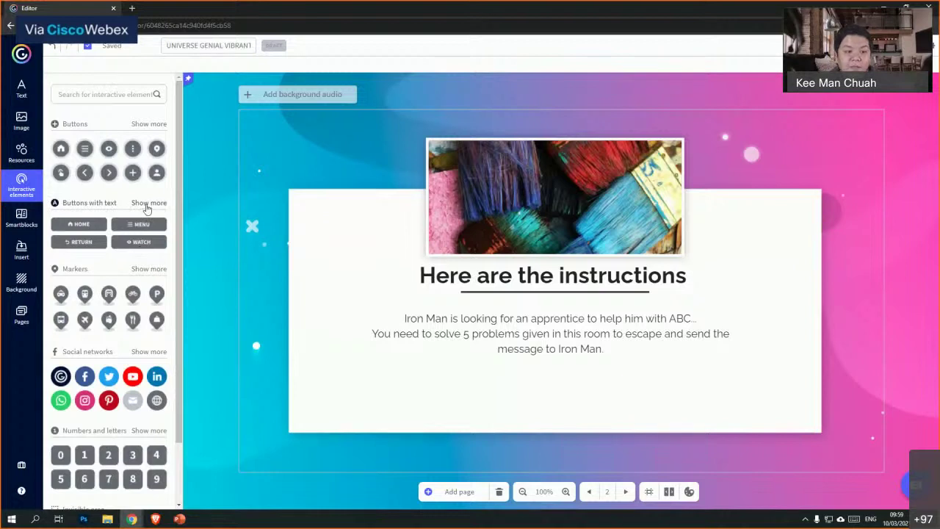
{"action": "left_click", "coordinate": [147, 205]}
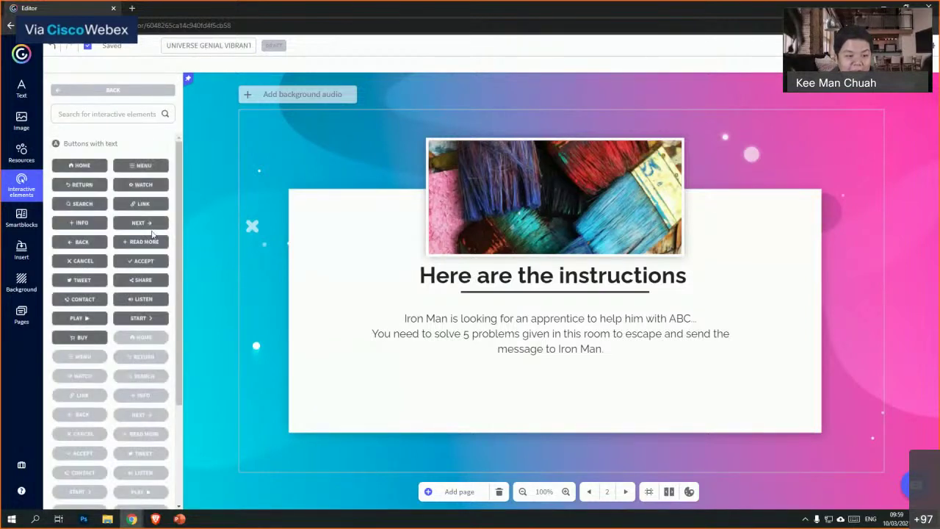
{"action": "left_click_drag", "start_coordinate": [142, 223], "coordinate": [599, 389]}
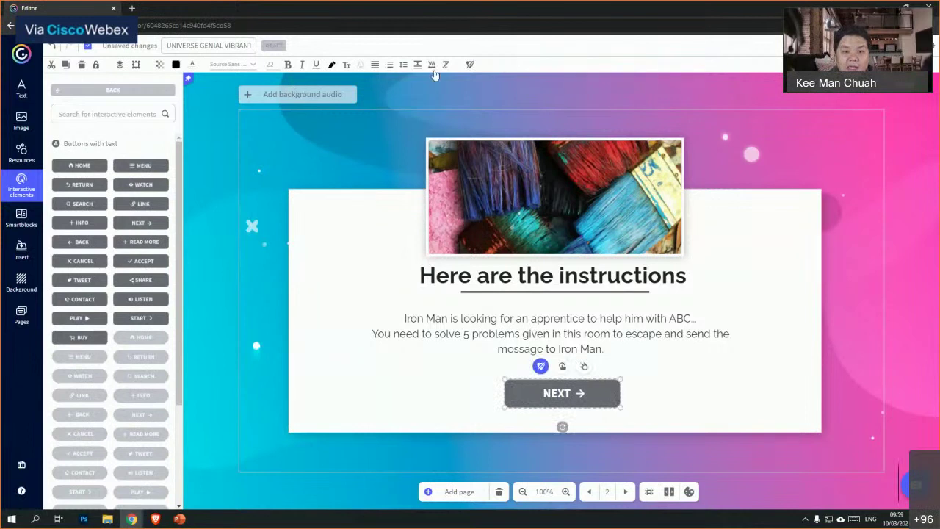
{"action": "left_click", "coordinate": [175, 64]}
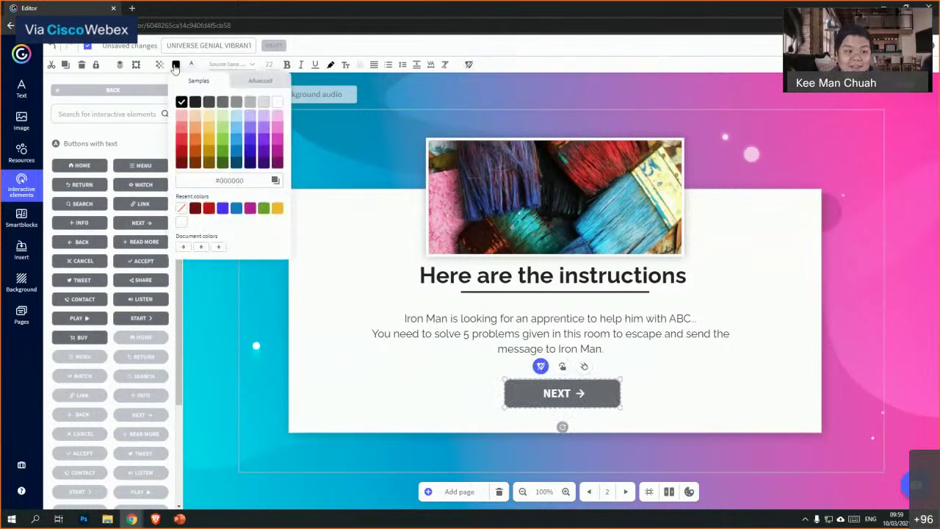
{"action": "left_click", "coordinate": [278, 160]}
{"action": "left_click", "coordinate": [566, 394]}
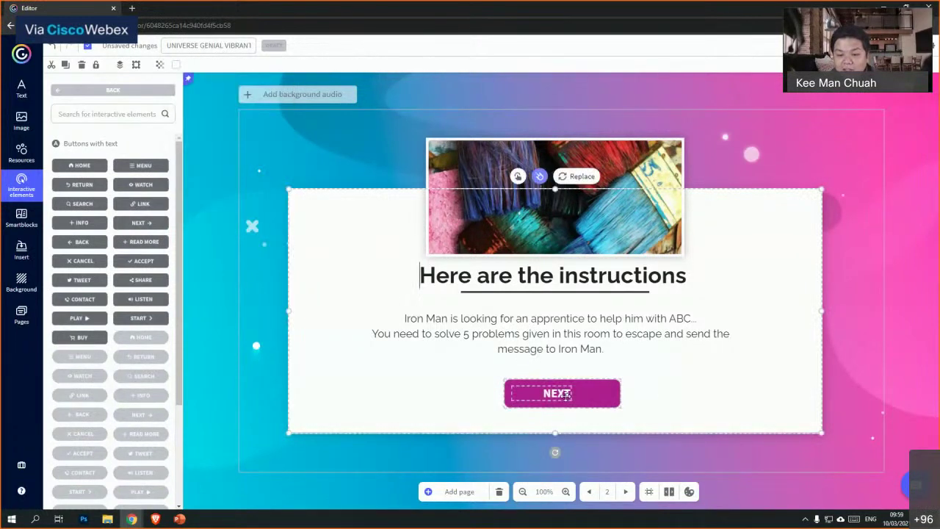
{"action": "left_click", "coordinate": [566, 394]}
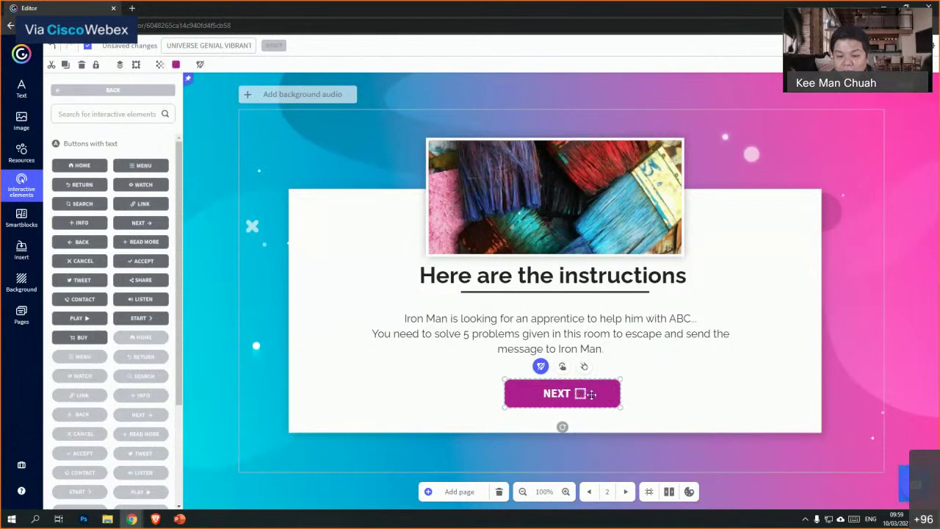
{"action": "left_click", "coordinate": [668, 404]}
{"action": "left_click", "coordinate": [580, 394]}
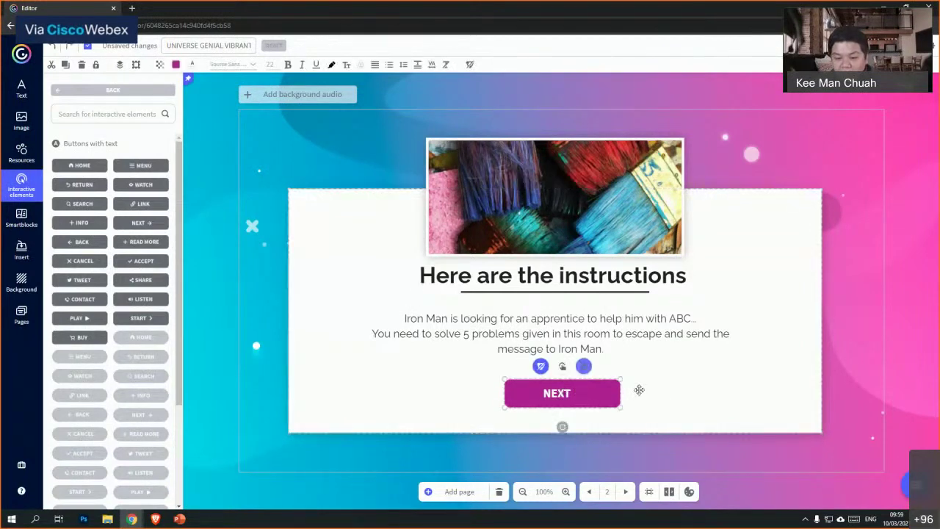
{"action": "left_click", "coordinate": [641, 389]}
{"action": "left_click", "coordinate": [604, 389]}
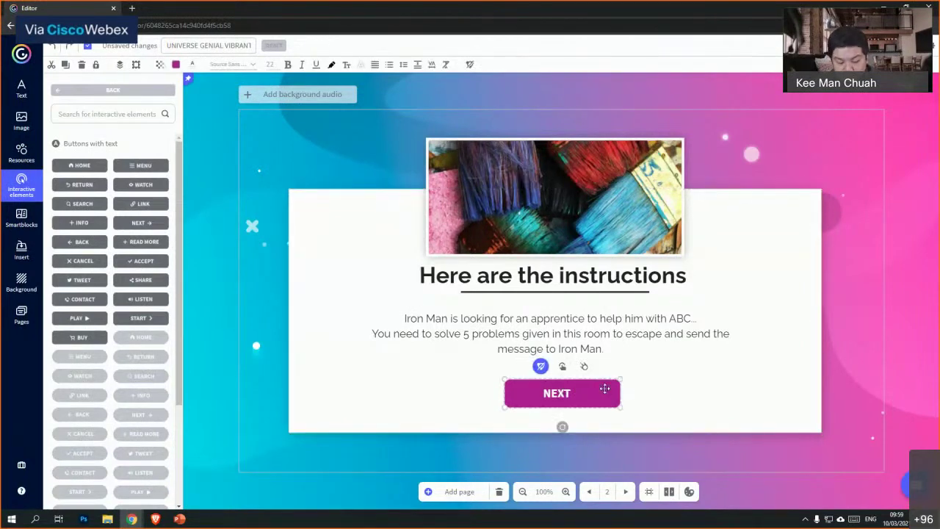
{"action": "left_click", "coordinate": [646, 390]}
{"action": "left_click", "coordinate": [592, 391]}
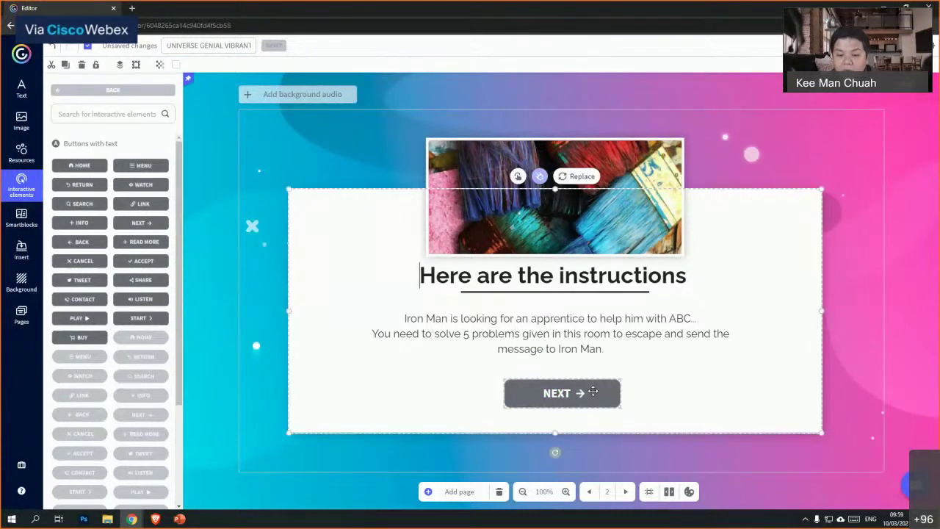
- Ungroup the NEXT button and fill only its background shape with dark magenta
{"action": "left_click", "coordinate": [592, 391]}
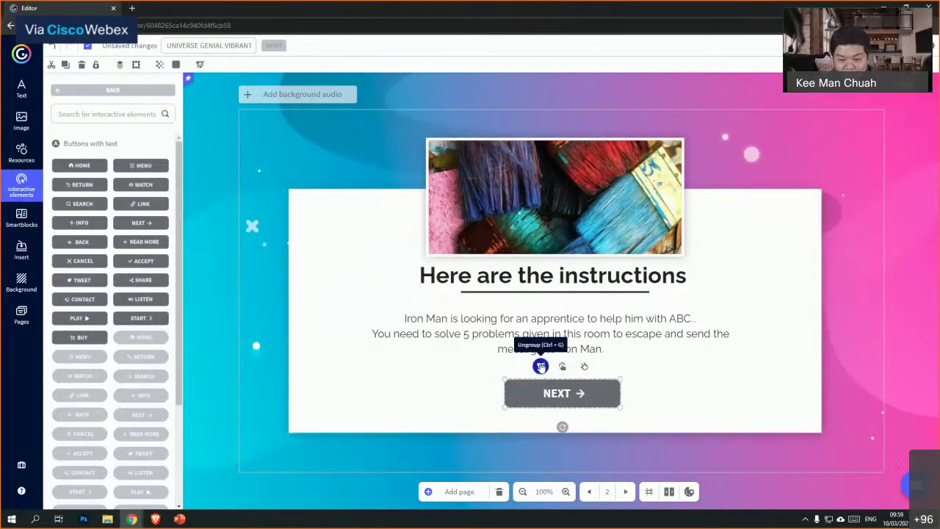
{"action": "left_click", "coordinate": [540, 365]}
{"action": "left_click", "coordinate": [607, 392]}
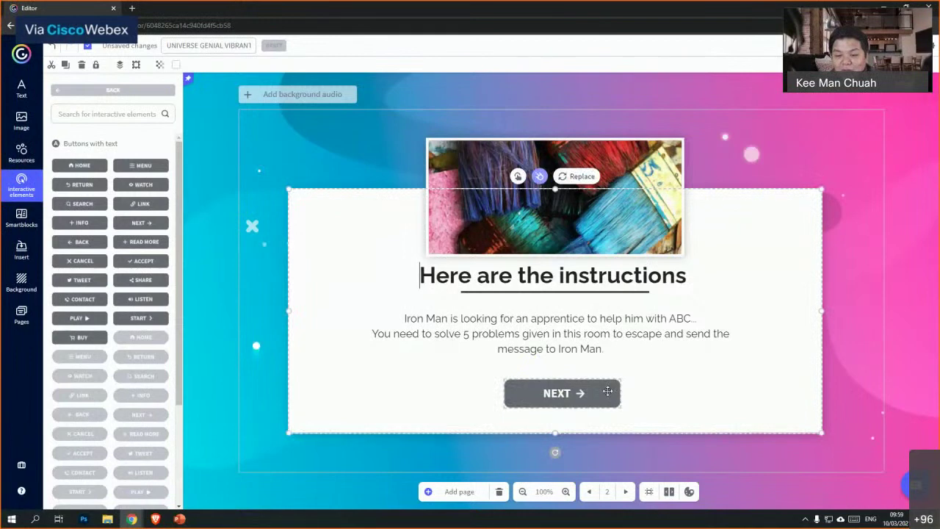
{"action": "left_click", "coordinate": [607, 391]}
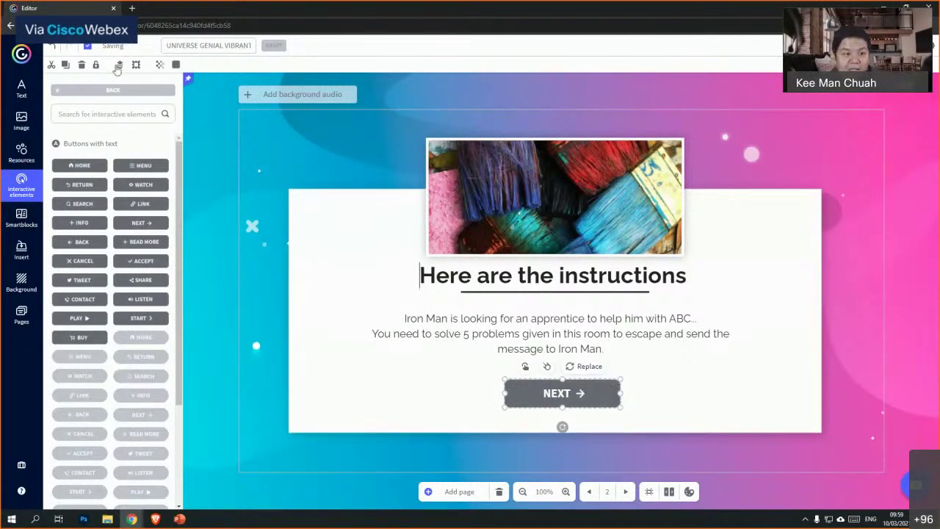
{"action": "left_click", "coordinate": [176, 64]}
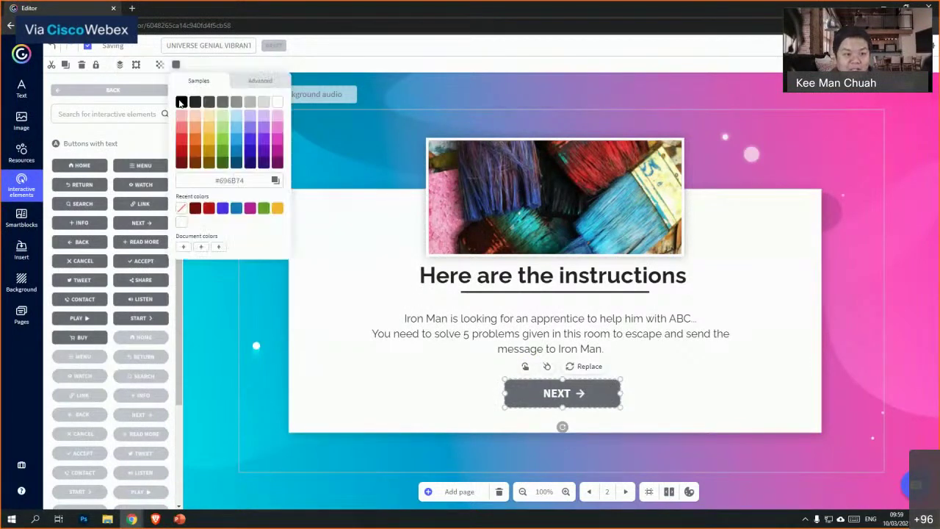
{"action": "left_click", "coordinate": [279, 156]}
{"action": "left_click", "coordinate": [751, 366]}
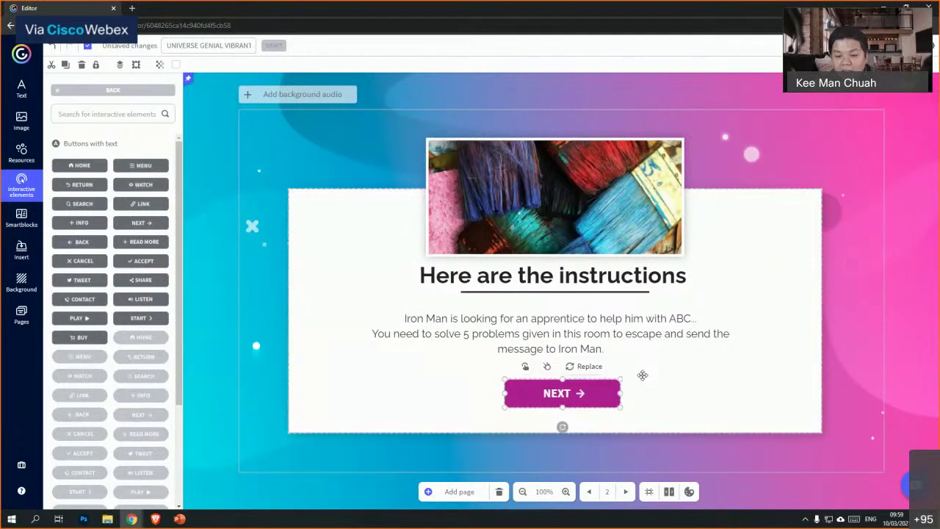
- Give the NEXT button's background shape a Go to page interactivity that links to the Room page
{"action": "left_click", "coordinate": [597, 381]}
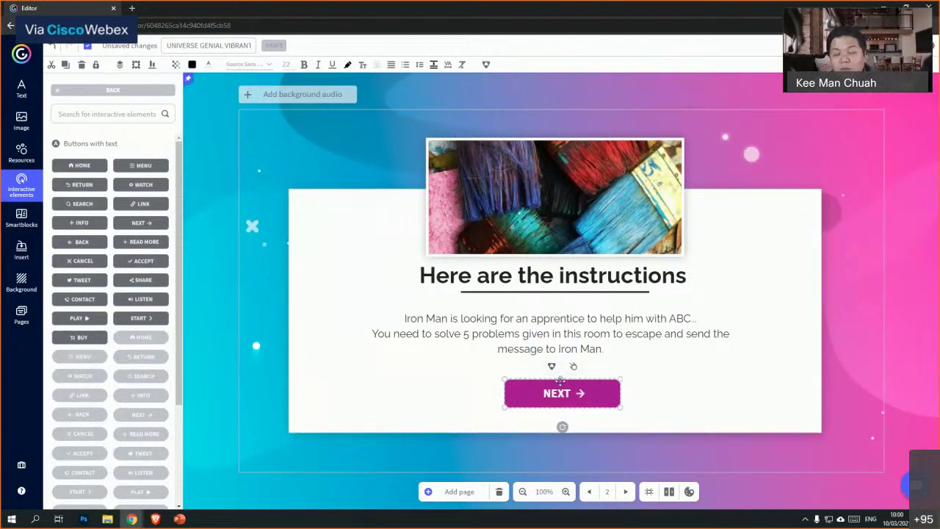
{"action": "left_click", "coordinate": [564, 387]}
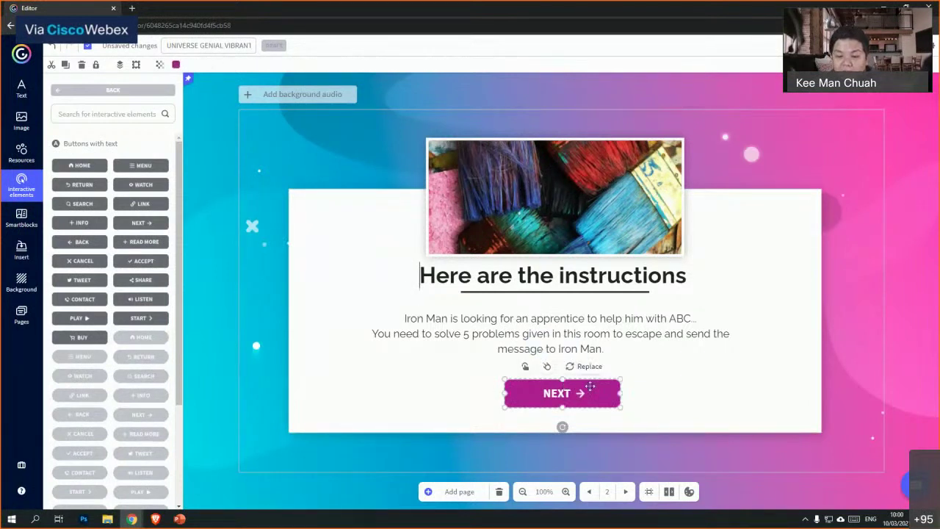
{"action": "left_click", "coordinate": [524, 367]}
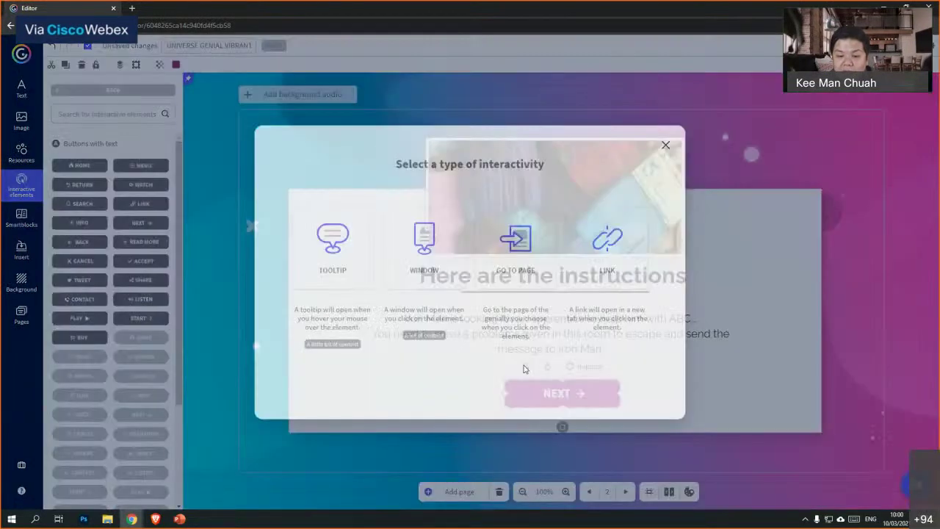
{"action": "left_click", "coordinate": [513, 246]}
{"action": "left_click", "coordinate": [524, 283]}
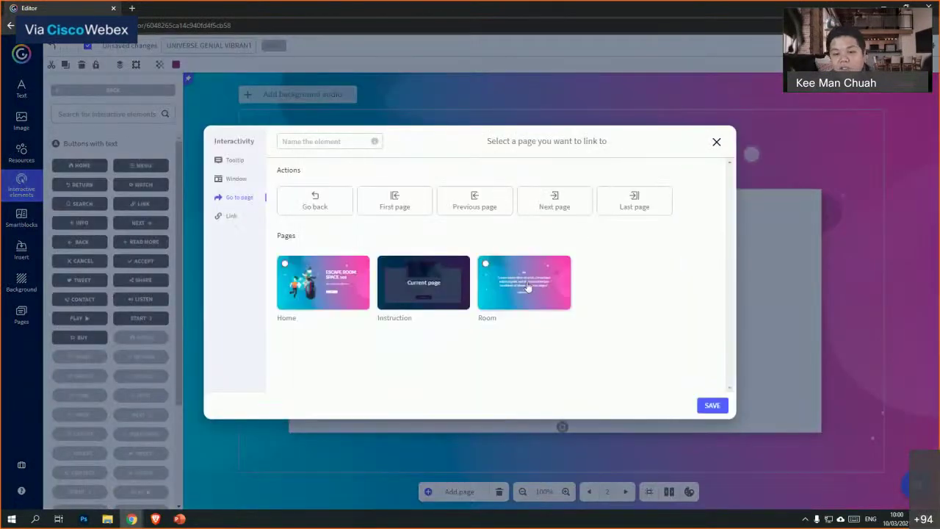
{"action": "left_click", "coordinate": [712, 406]}
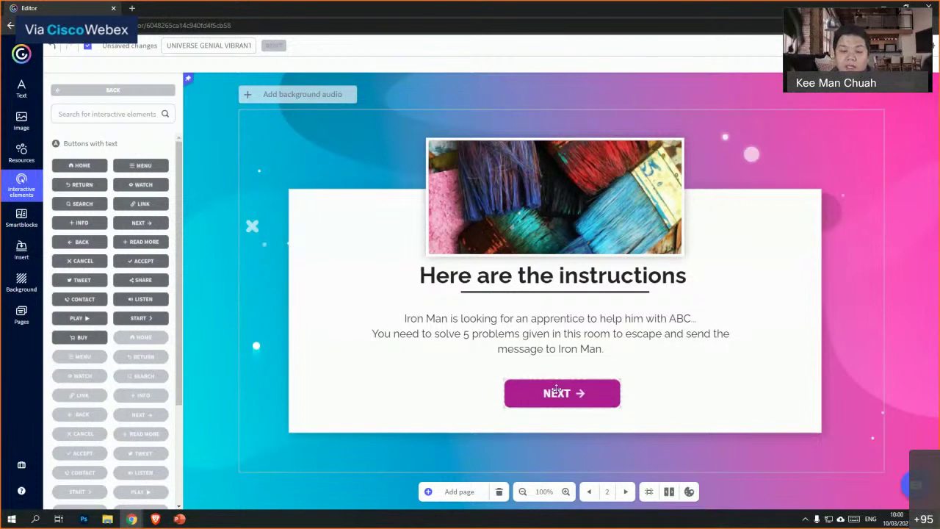
- Open the Room page and select its entire placeholder quote text
{"action": "left_click", "coordinate": [15, 313]}
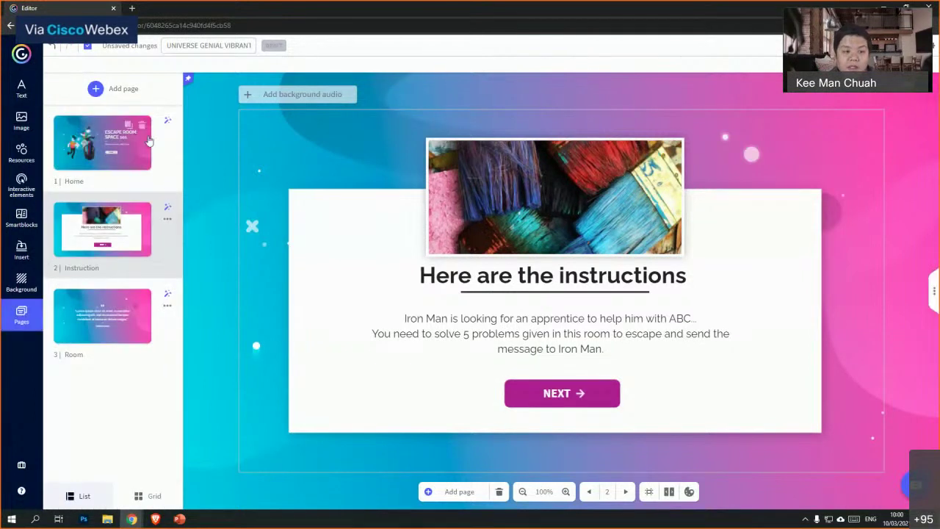
{"action": "left_click", "coordinate": [102, 142]}
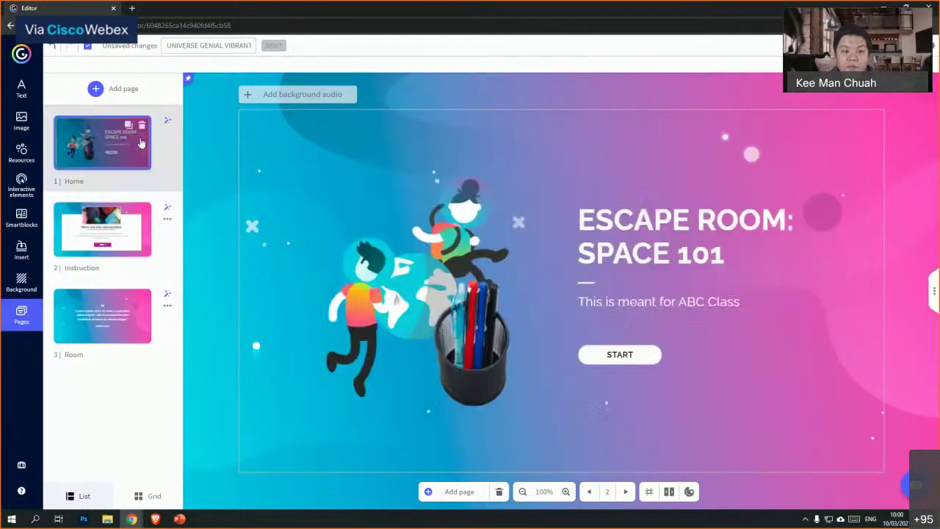
{"action": "left_click", "coordinate": [89, 247]}
{"action": "left_click", "coordinate": [99, 315]}
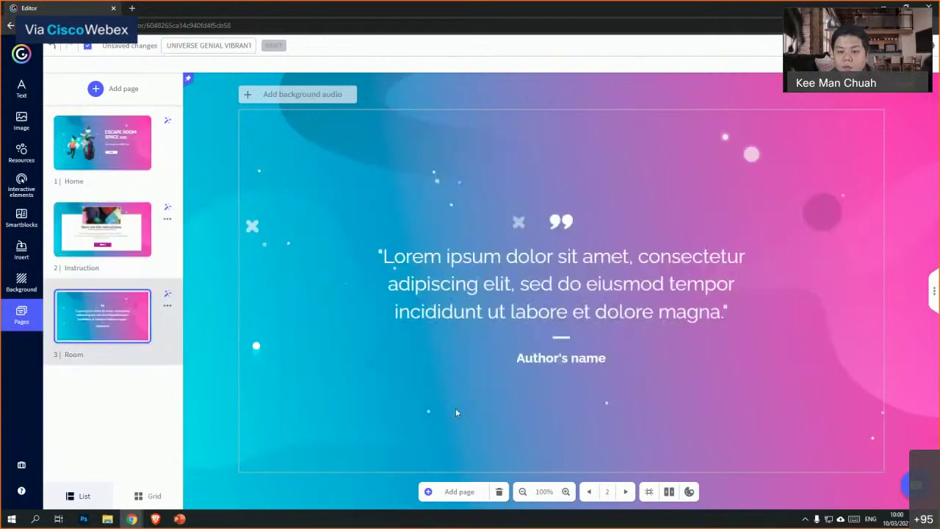
{"action": "left_click", "coordinate": [646, 257]}
{"action": "double_click", "coordinate": [646, 257]}
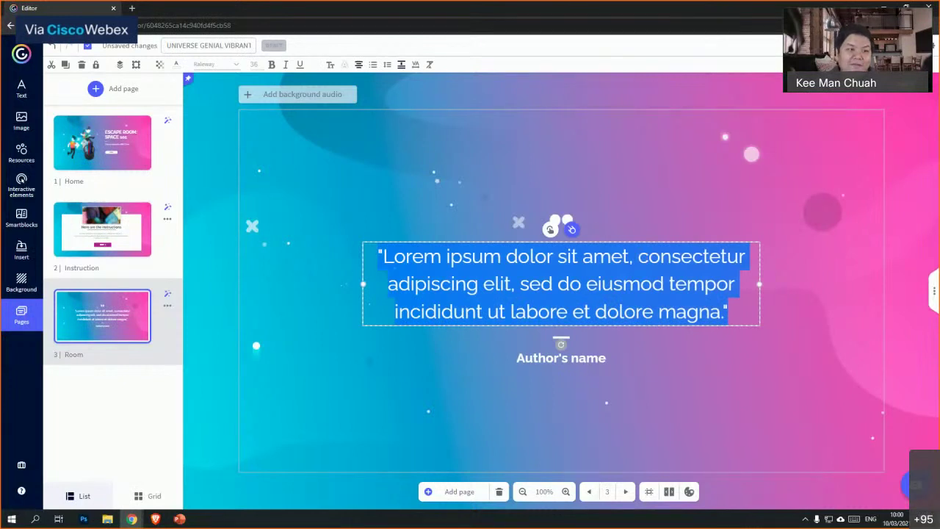
- Search Google Images in a new browser tab for "messy room" and look through the resulting pictures
{"action": "key", "text": "ctrl+t"}
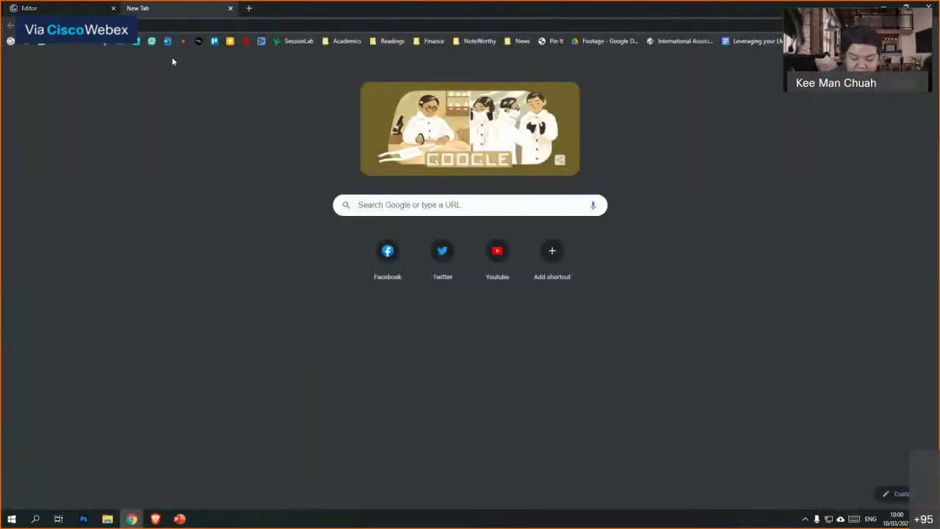
{"action": "type", "text": "ima"}
{"action": "key", "text": "Return"}
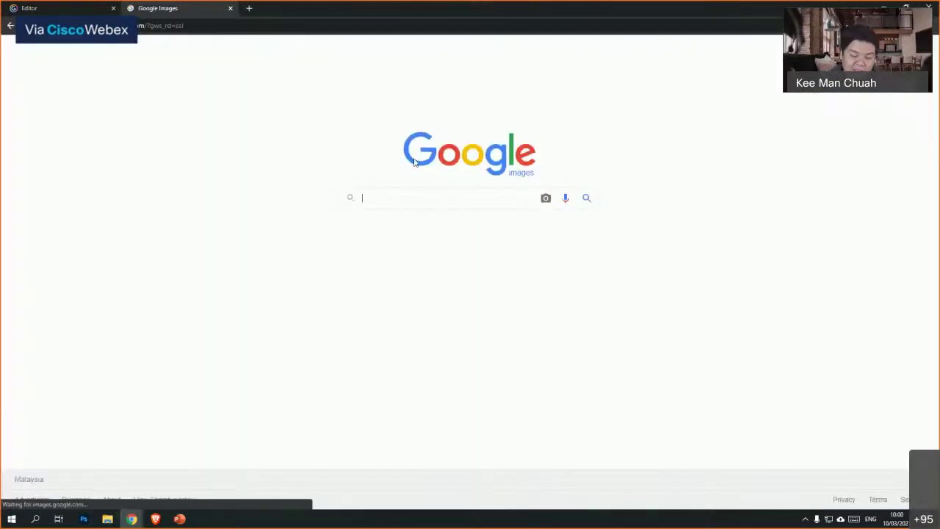
{"action": "type", "text": "messy room"}
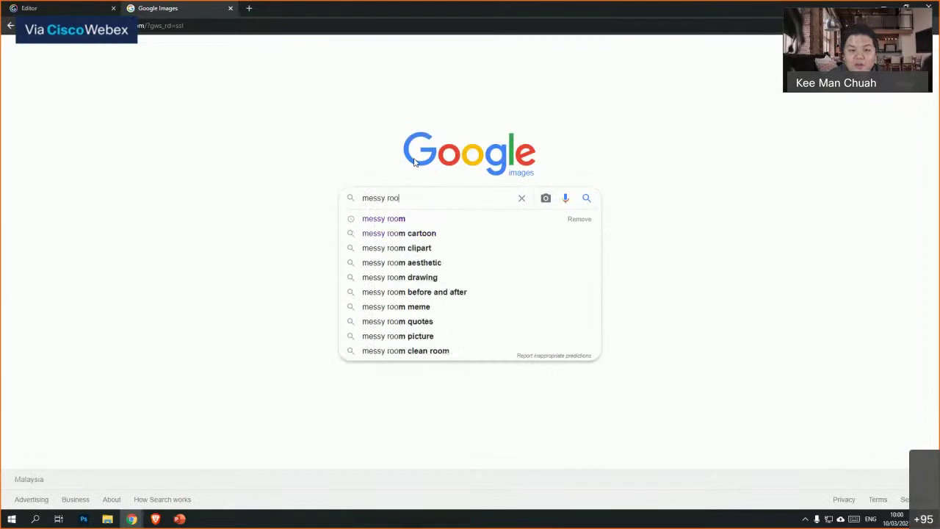
{"action": "key", "text": "Return"}
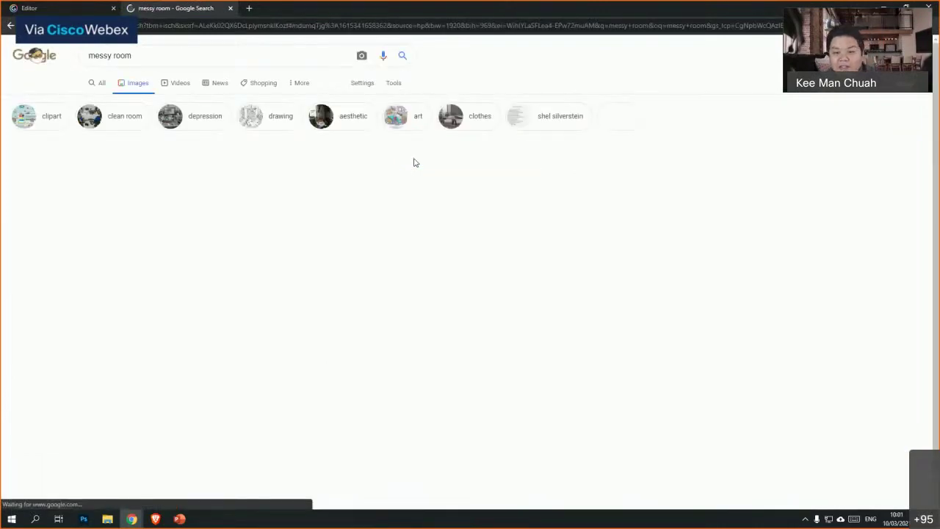
{"action": "scroll", "coordinate": [571, 323], "scroll_direction": "down", "scroll_amount": 3}
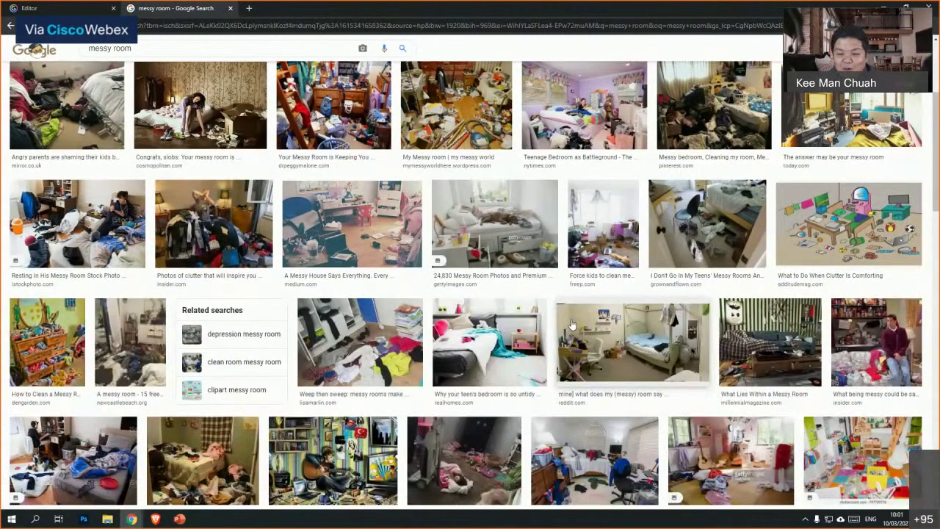
{"action": "scroll", "coordinate": [571, 323], "scroll_direction": "down", "scroll_amount": 3}
{"action": "scroll", "coordinate": [465, 258], "scroll_direction": "up", "scroll_amount": 6}
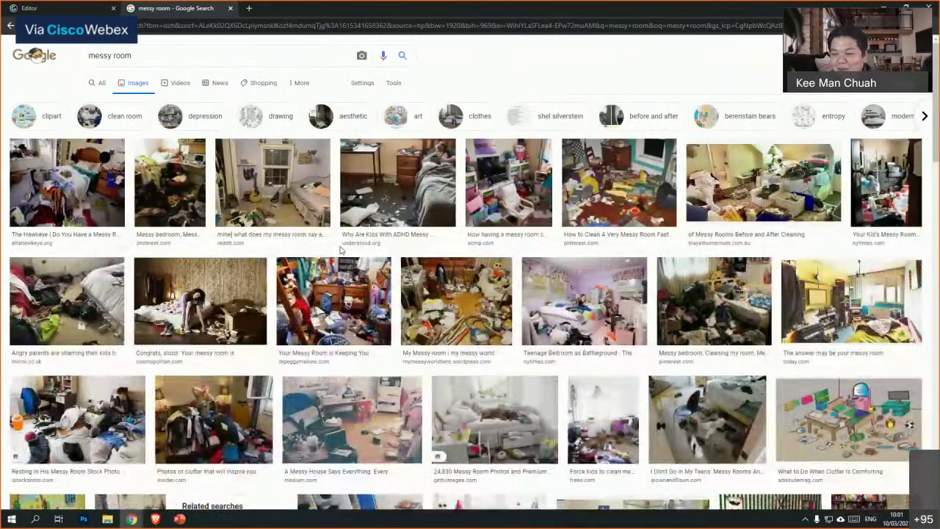
- Change the image search query to "messy classroom" and run it
{"action": "left_click", "coordinate": [111, 55]}
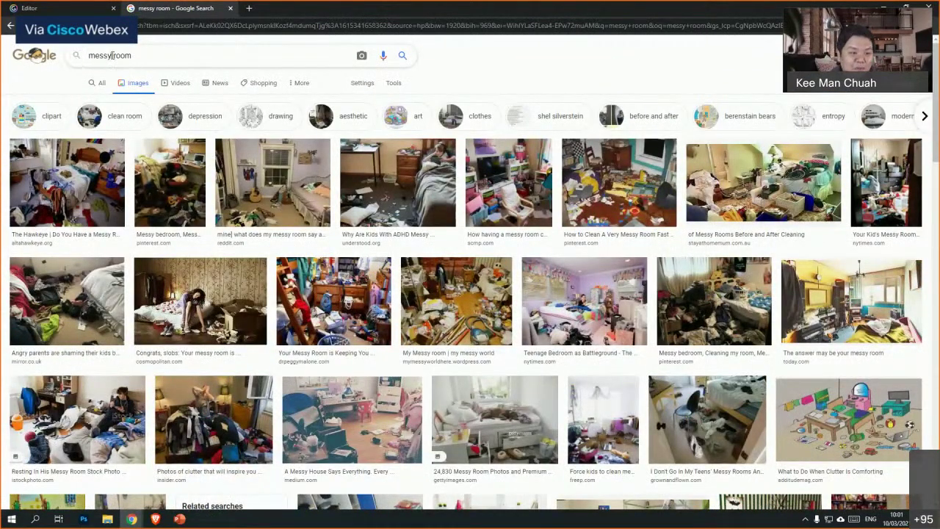
{"action": "key", "text": "BackSpace"}
{"action": "key", "text": "BackSpace"}
{"action": "key", "text": "BackSpace"}
{"action": "key", "text": "BackSpace"}
{"action": "type", "text": "classroo"}
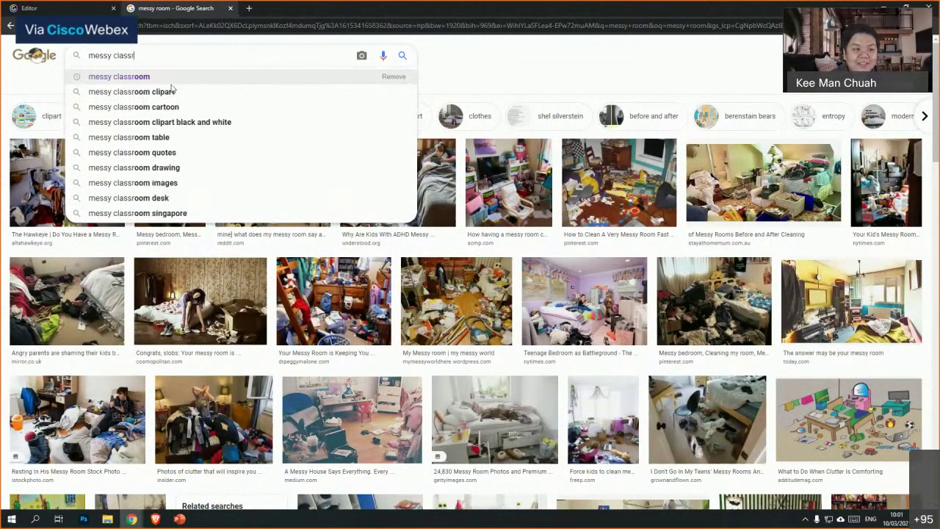
{"action": "type", "text": "m"}
{"action": "key", "text": "Return"}
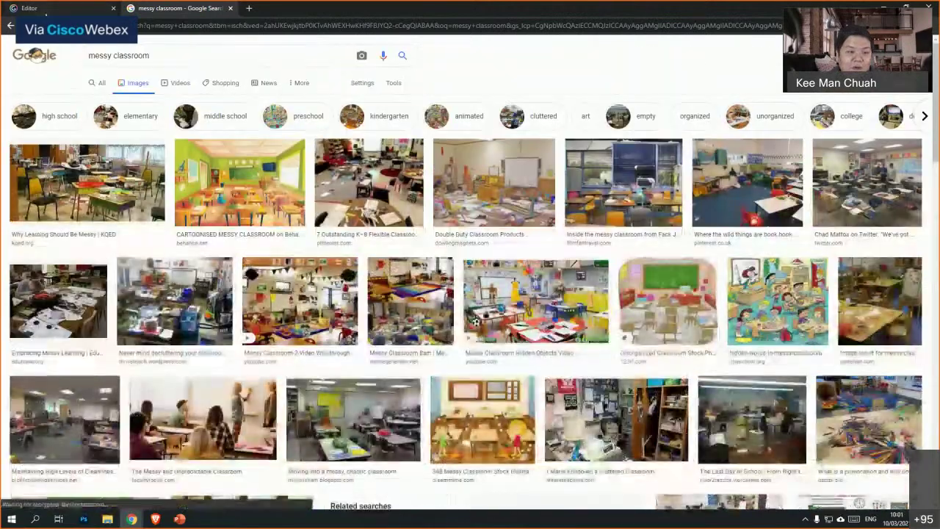
- Shorten the image search query to just "classroom" and run it
{"action": "left_click_drag", "start_coordinate": [113, 56], "coordinate": [81, 57]}
{"action": "key", "text": "BackSpace"}
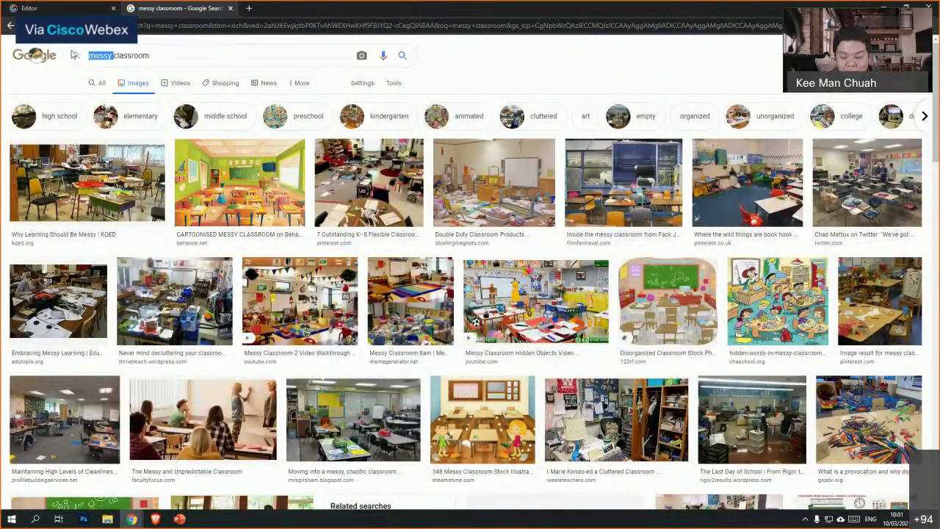
{"action": "key", "text": "Return"}
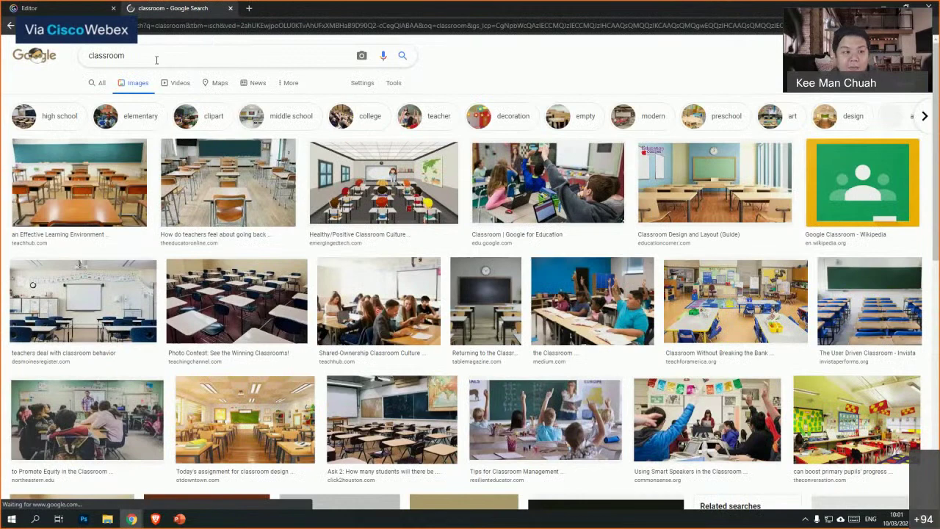
- Search the images for "escape room background" and look through the resulting pictures
{"action": "triple_click", "coordinate": [156, 60]}
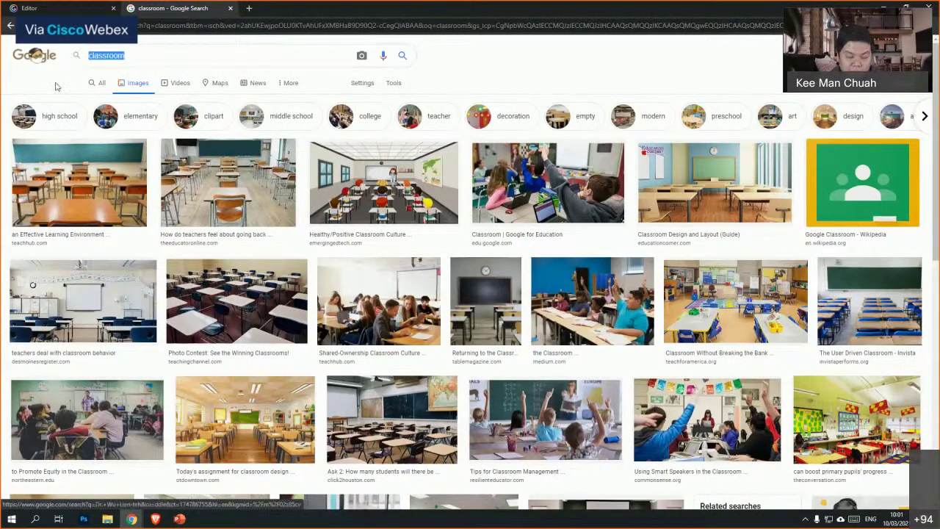
{"action": "type", "text": "escape room"}
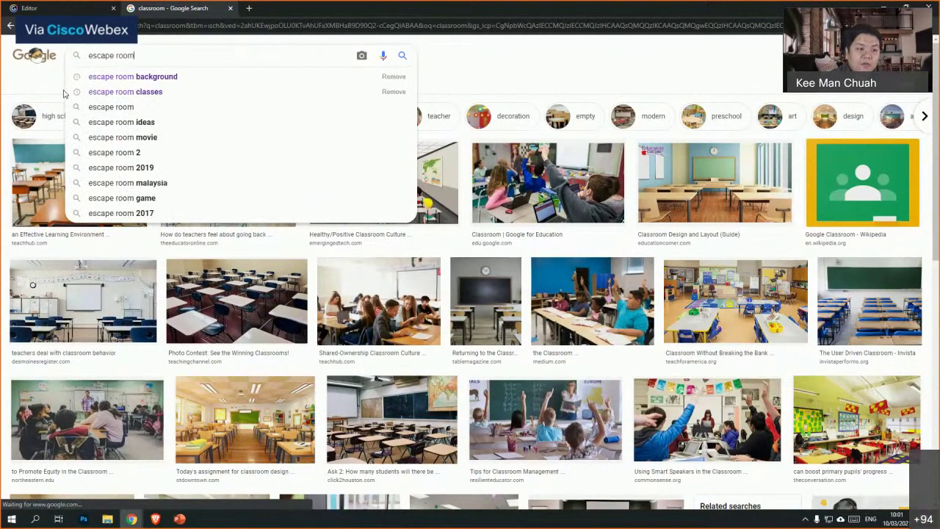
{"action": "left_click", "coordinate": [176, 84]}
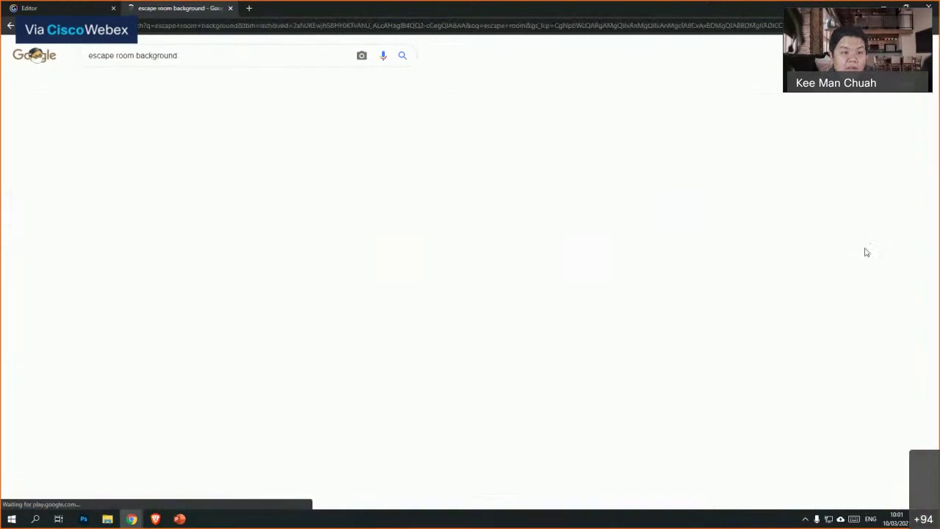
{"action": "scroll", "coordinate": [562, 238], "scroll_direction": "down", "scroll_amount": 3}
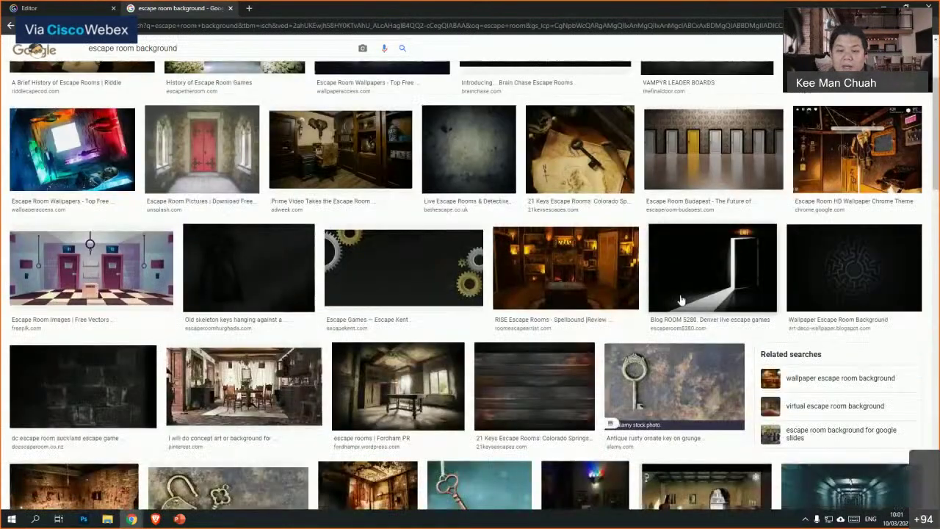
{"action": "scroll", "coordinate": [562, 238], "scroll_direction": "down", "scroll_amount": 2}
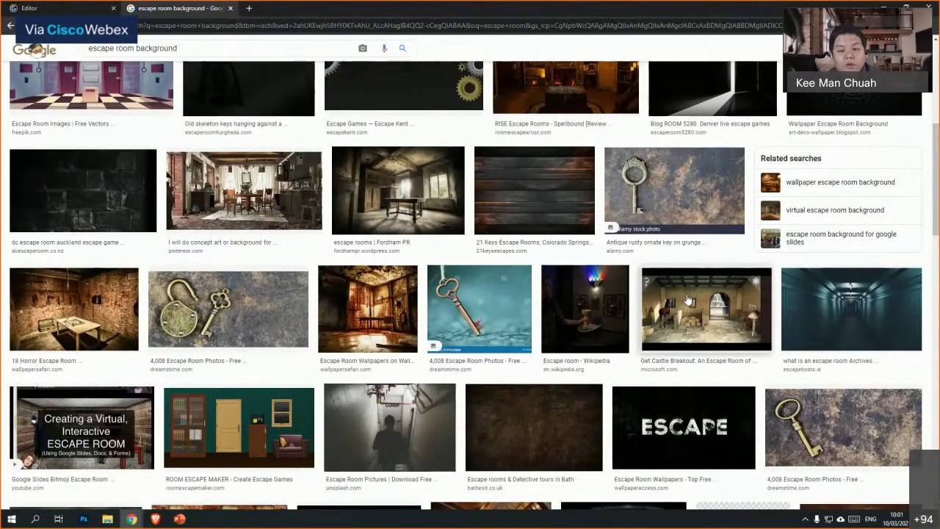
{"action": "scroll", "coordinate": [681, 324], "scroll_direction": "down", "scroll_amount": 3}
{"action": "scroll", "coordinate": [682, 324], "scroll_direction": "down", "scroll_amount": 3}
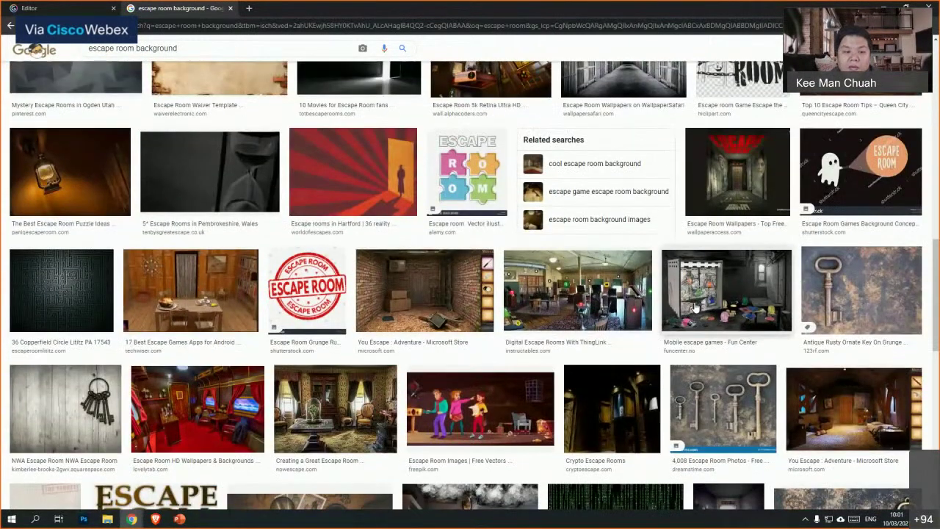
{"action": "scroll", "coordinate": [695, 307], "scroll_direction": "down", "scroll_amount": 2}
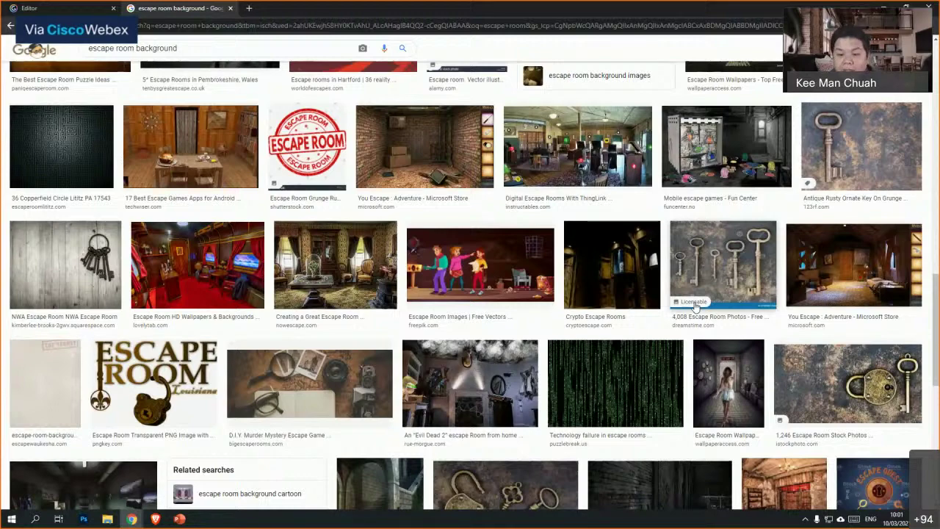
- Preview the red-curtained train carriage, the dark Escape from Tarkov room and the Claustrophobia room, and browse further escape room background images
{"action": "left_click", "coordinate": [164, 288]}
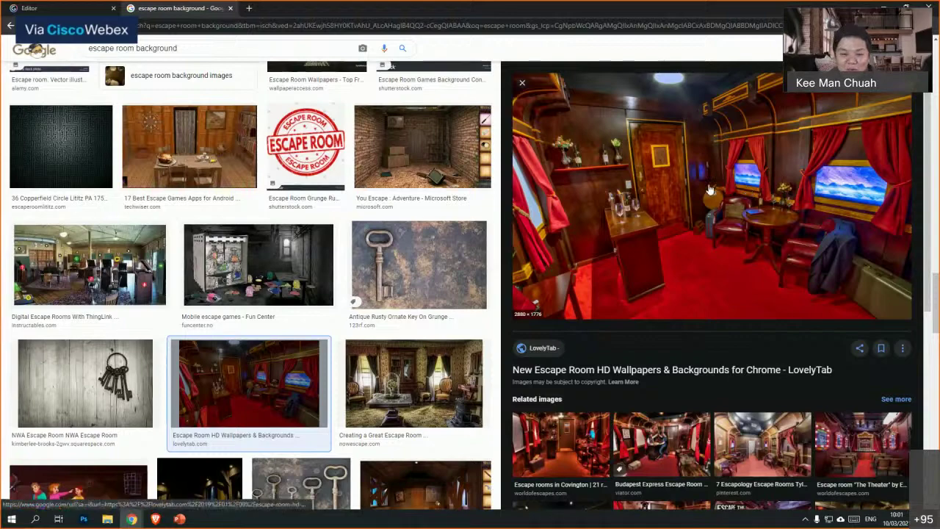
{"action": "scroll", "coordinate": [434, 285], "scroll_direction": "down", "scroll_amount": 9}
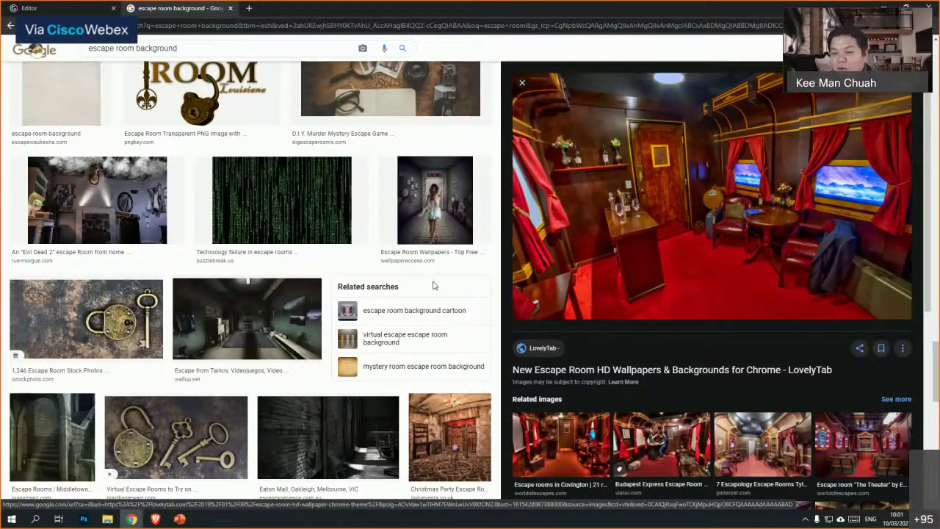
{"action": "left_click", "coordinate": [265, 318]}
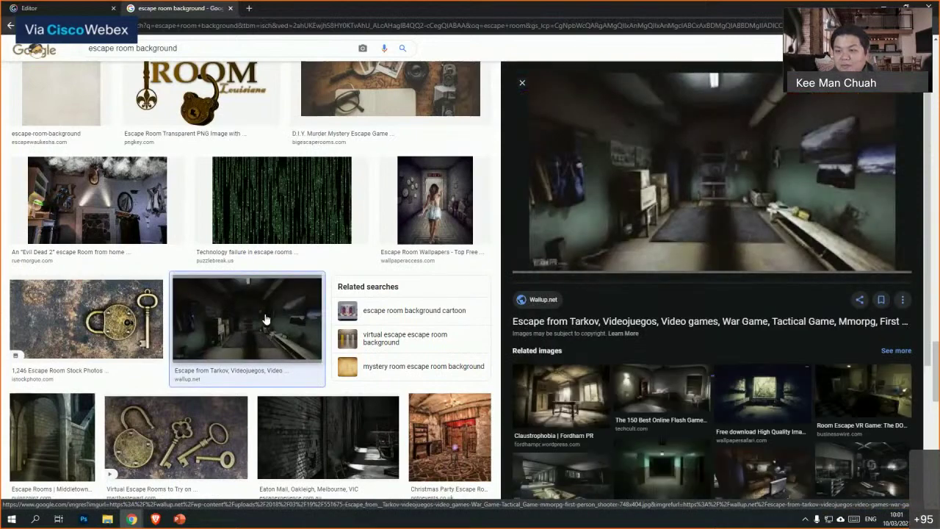
{"action": "left_click", "coordinate": [560, 397]}
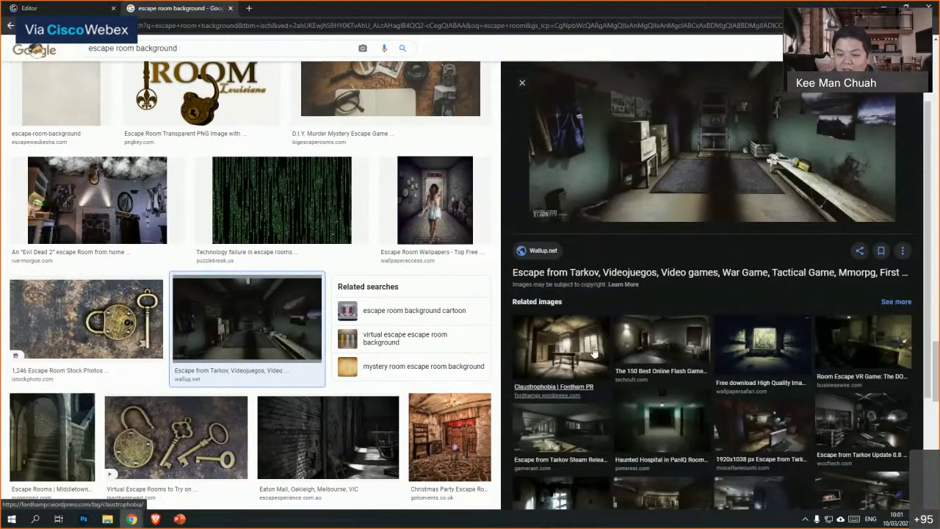
{"action": "scroll", "coordinate": [251, 384], "scroll_direction": "down", "scroll_amount": 3}
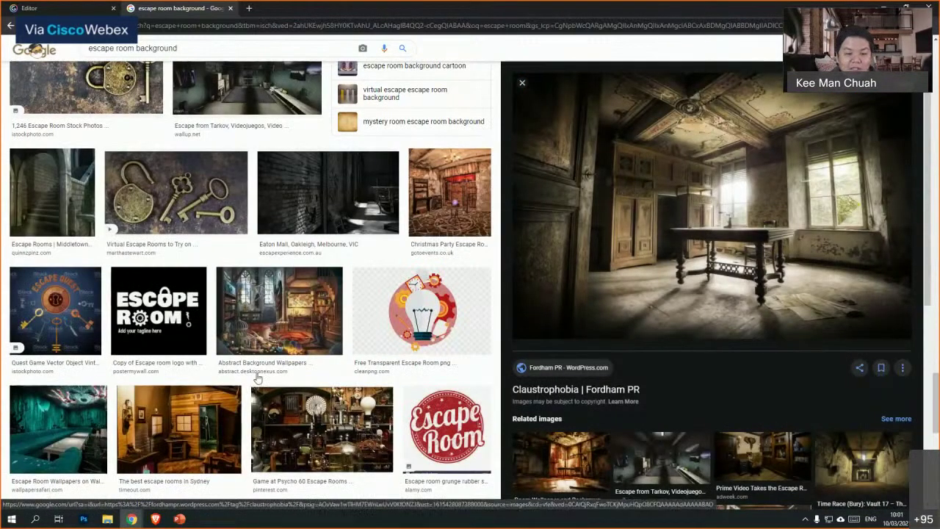
{"action": "scroll", "coordinate": [252, 381], "scroll_direction": "down", "scroll_amount": 3}
{"action": "scroll", "coordinate": [267, 367], "scroll_direction": "down", "scroll_amount": 3}
{"action": "scroll", "coordinate": [284, 77], "scroll_direction": "up", "scroll_amount": 3}
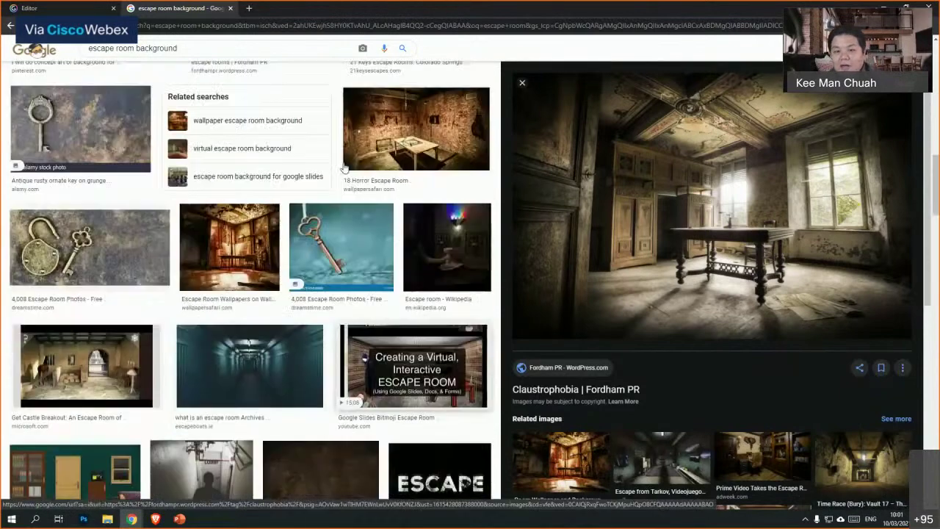
{"action": "scroll", "coordinate": [316, 125], "scroll_direction": "up", "scroll_amount": 3}
{"action": "scroll", "coordinate": [343, 169], "scroll_direction": "up", "scroll_amount": 3}
{"action": "scroll", "coordinate": [344, 169], "scroll_direction": "up", "scroll_amount": 5}
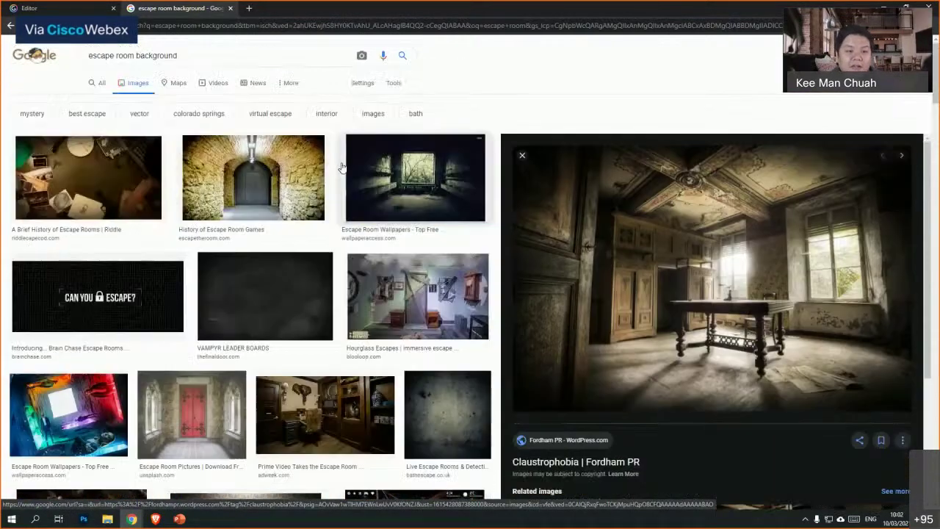
- Return to the Genially editor, upload Free-Apartment-Room-Background.jpg from the WoW Workshop 1 CDAE Images folder, and apply it as the Room page's canvas background
{"action": "left_click", "coordinate": [72, 8]}
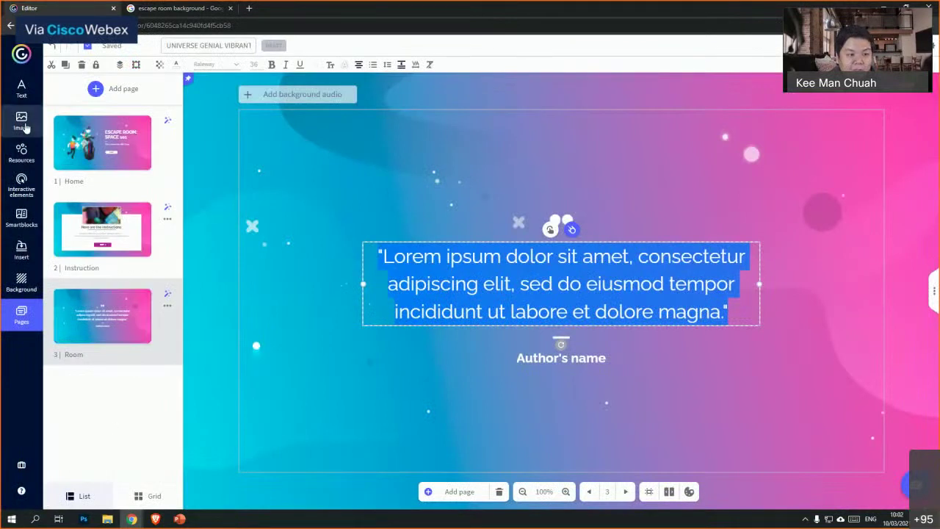
{"action": "left_click", "coordinate": [25, 287]}
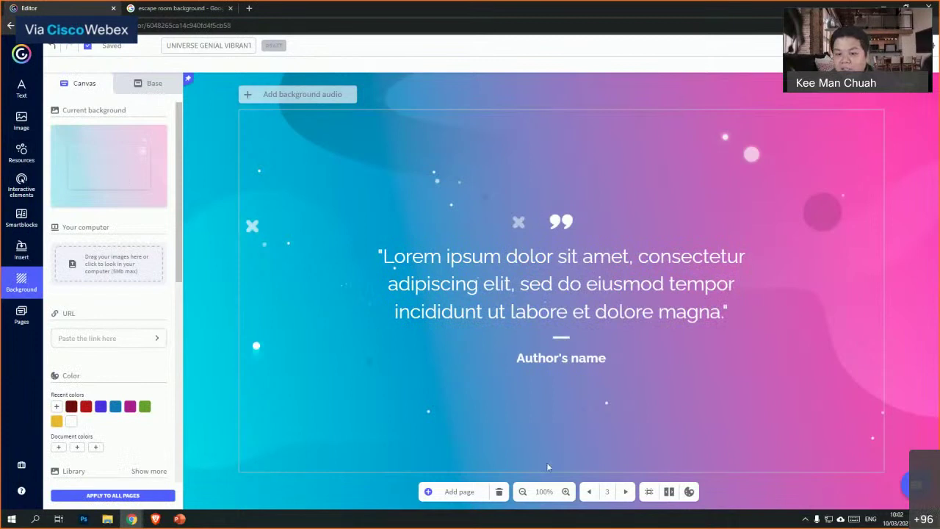
{"action": "left_click", "coordinate": [118, 266]}
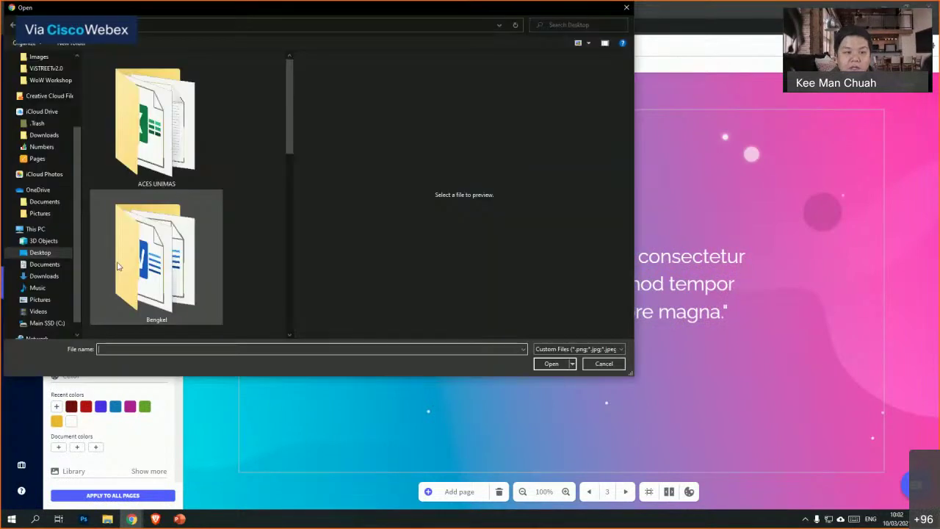
{"action": "left_click_drag", "start_coordinate": [289, 120], "coordinate": [311, 288]}
{"action": "double_click", "coordinate": [169, 136]}
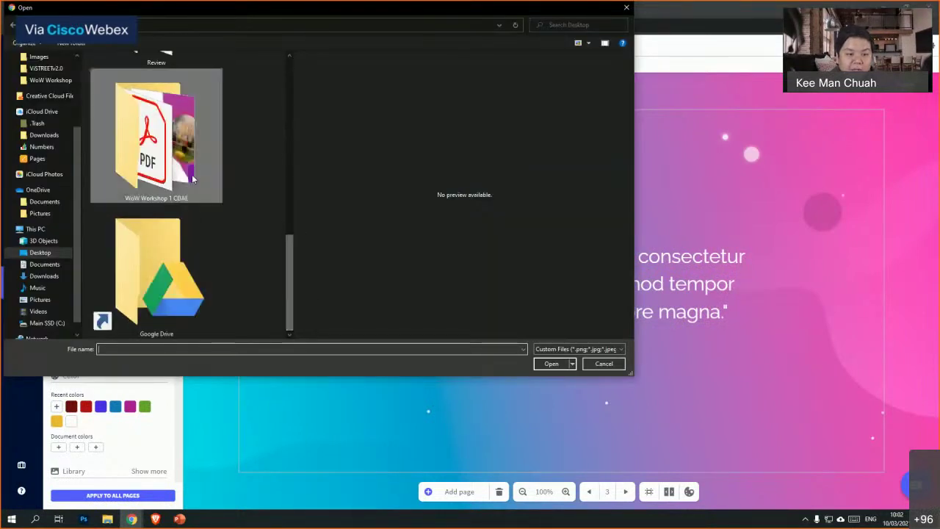
{"action": "double_click", "coordinate": [133, 86]}
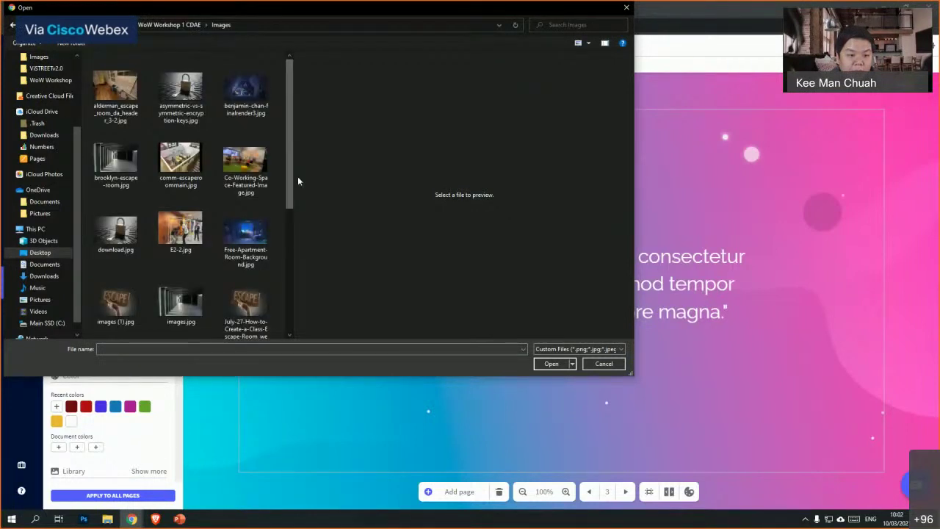
{"action": "double_click", "coordinate": [245, 233]}
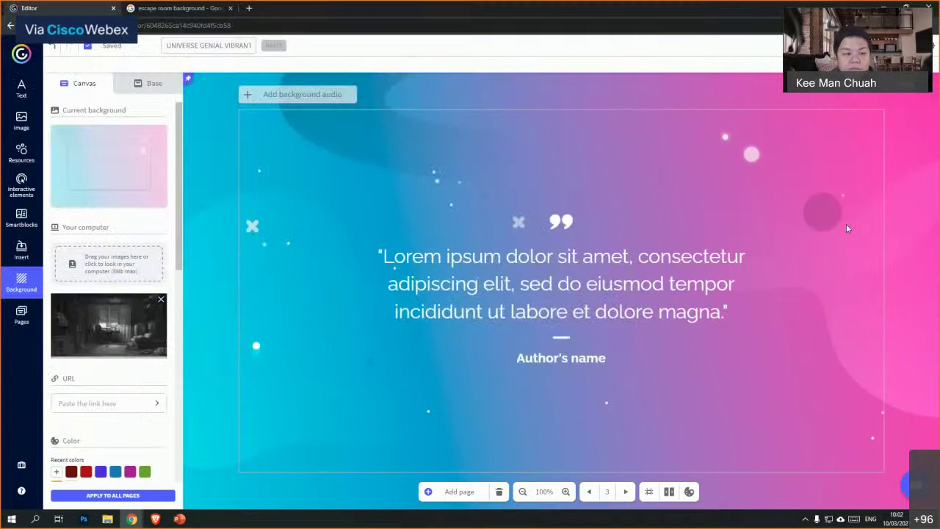
{"action": "left_click", "coordinate": [96, 333]}
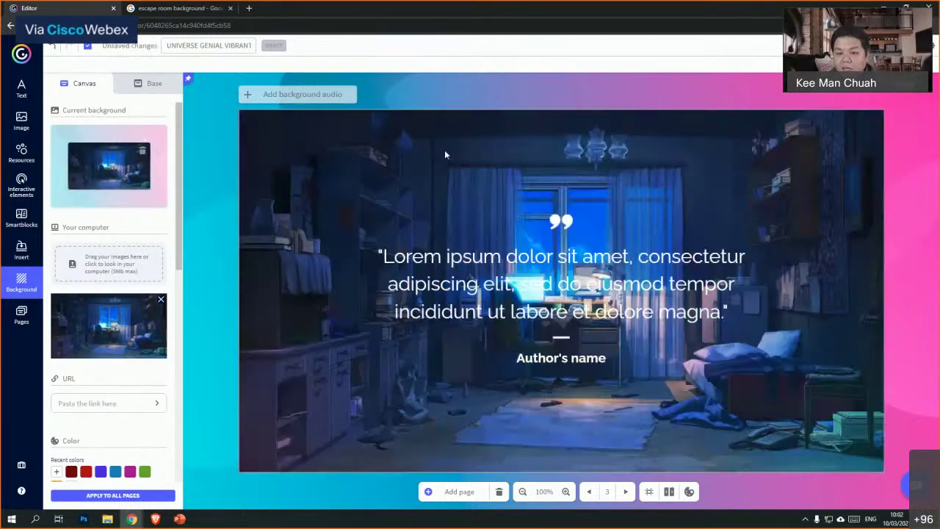
{"action": "scroll", "coordinate": [110, 220], "scroll_direction": "down", "scroll_amount": 3}
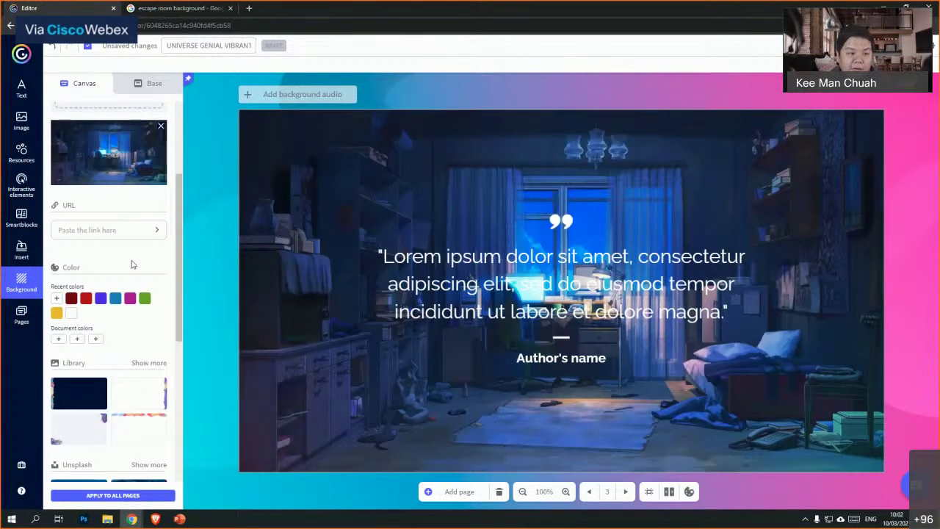
{"action": "scroll", "coordinate": [129, 265], "scroll_direction": "down", "scroll_amount": 3}
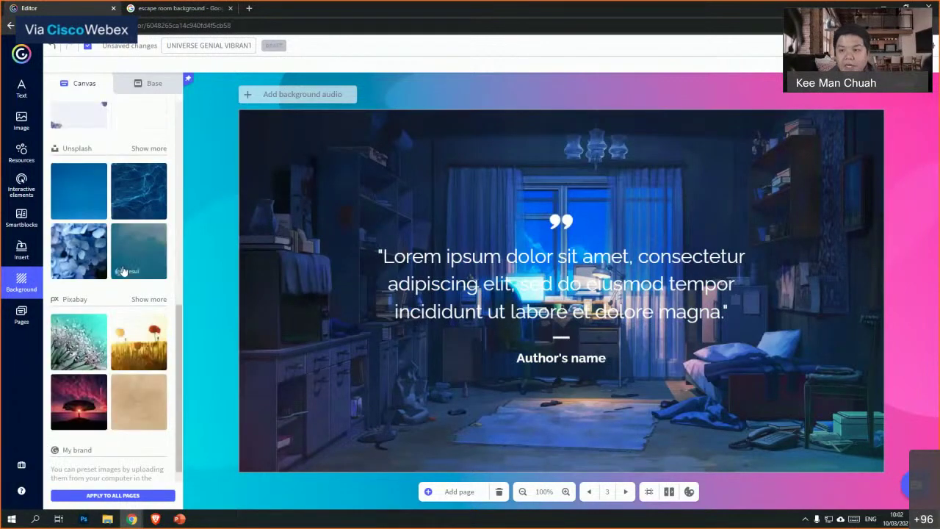
{"action": "scroll", "coordinate": [130, 264], "scroll_direction": "up", "scroll_amount": 2}
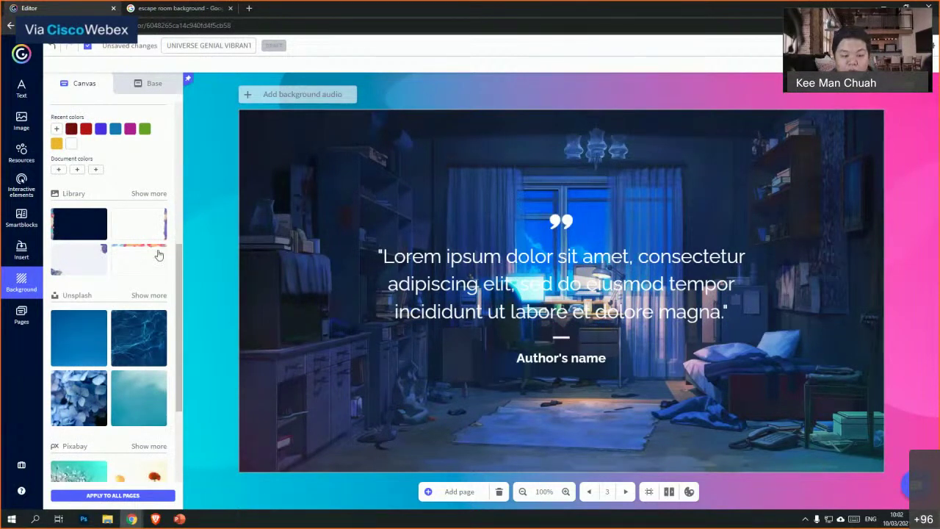
{"action": "scroll", "coordinate": [115, 269], "scroll_direction": "up", "scroll_amount": 5}
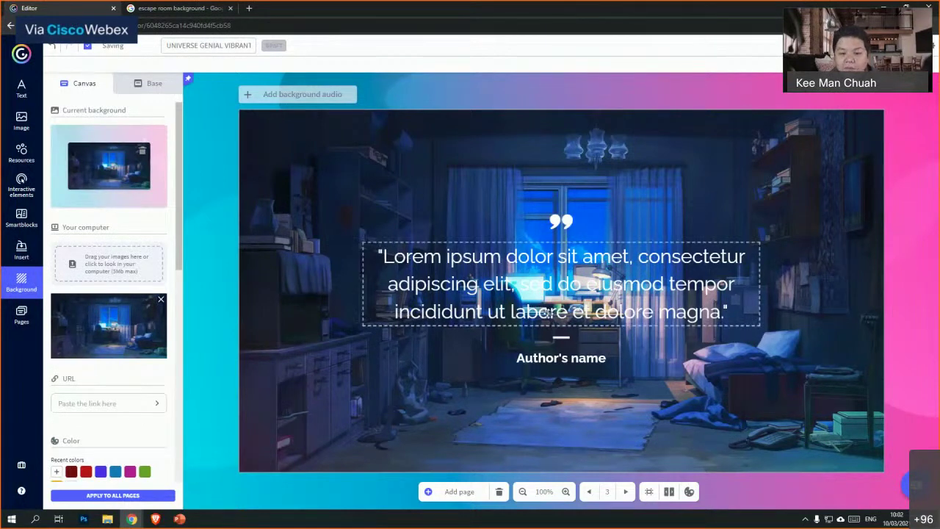
- Delete the placeholder quote, author's name, quotation mark and dash from the Room page, and display the page list
{"action": "double_click", "coordinate": [593, 246]}
{"action": "left_click", "coordinate": [603, 239]}
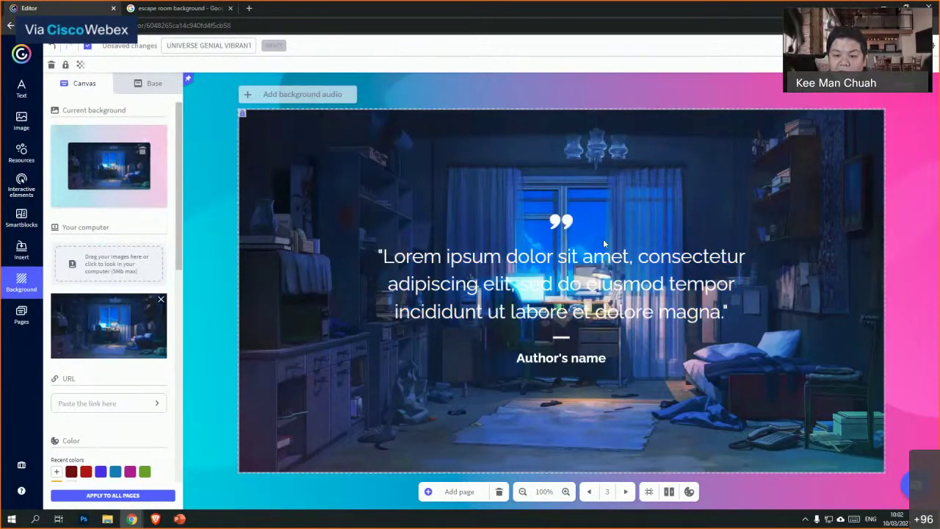
{"action": "double_click", "coordinate": [608, 248]}
{"action": "key", "text": "BackSpace"}
{"action": "left_click", "coordinate": [564, 358]}
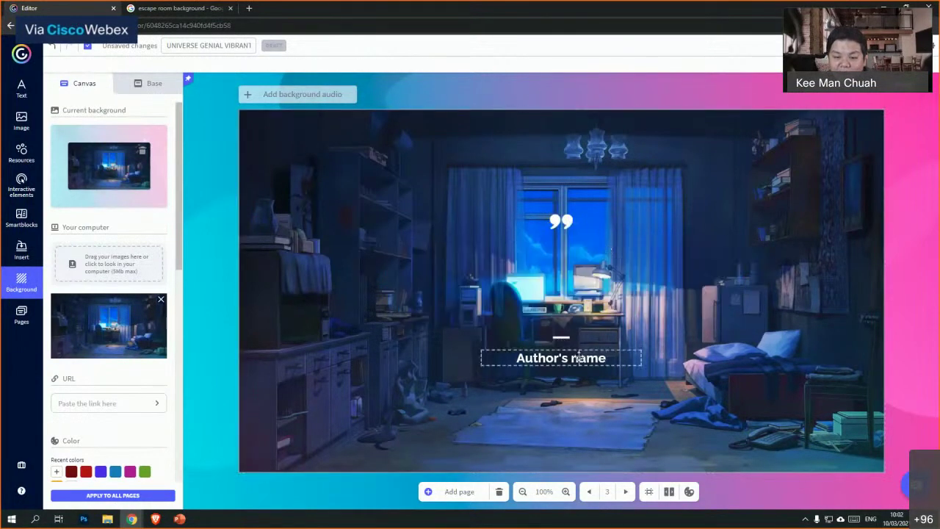
{"action": "left_click", "coordinate": [564, 357]}
{"action": "key", "text": "BackSpace"}
{"action": "key", "text": "Delete"}
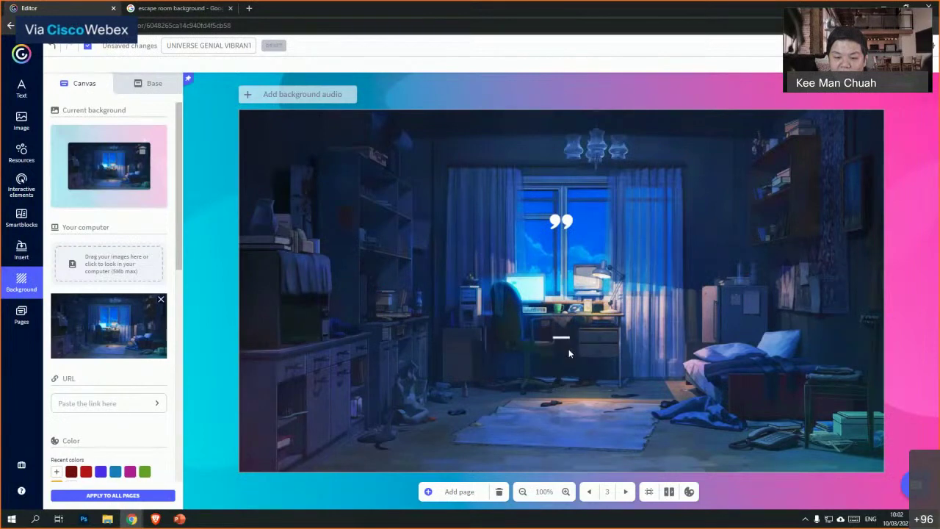
{"action": "left_click", "coordinate": [580, 226]}
{"action": "key", "text": "Delete"}
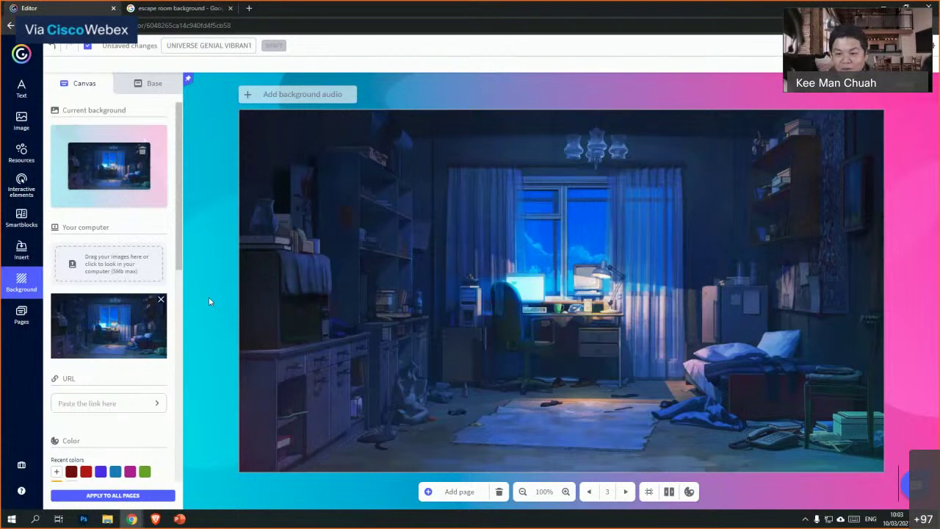
{"action": "left_click", "coordinate": [21, 316]}
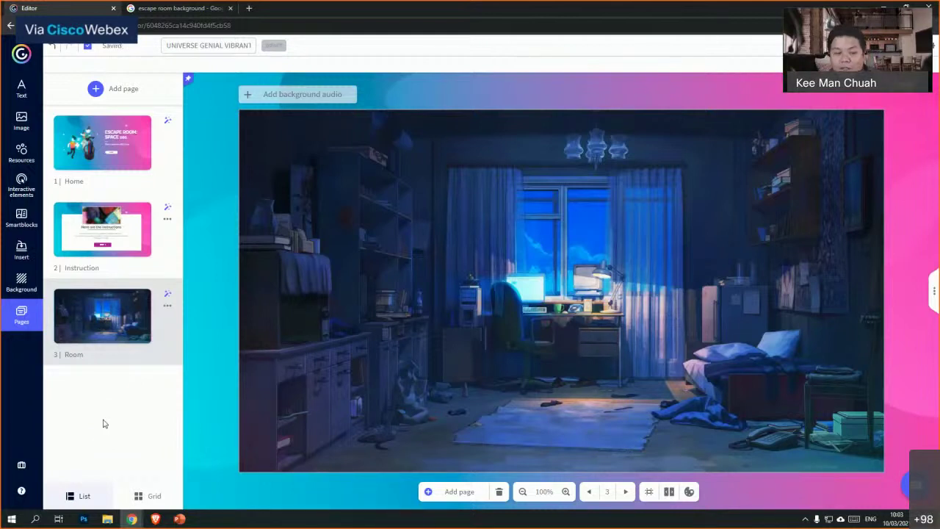
- Add a Blank page and a Section 2 page from the template to the presentation
{"action": "left_click", "coordinate": [126, 92]}
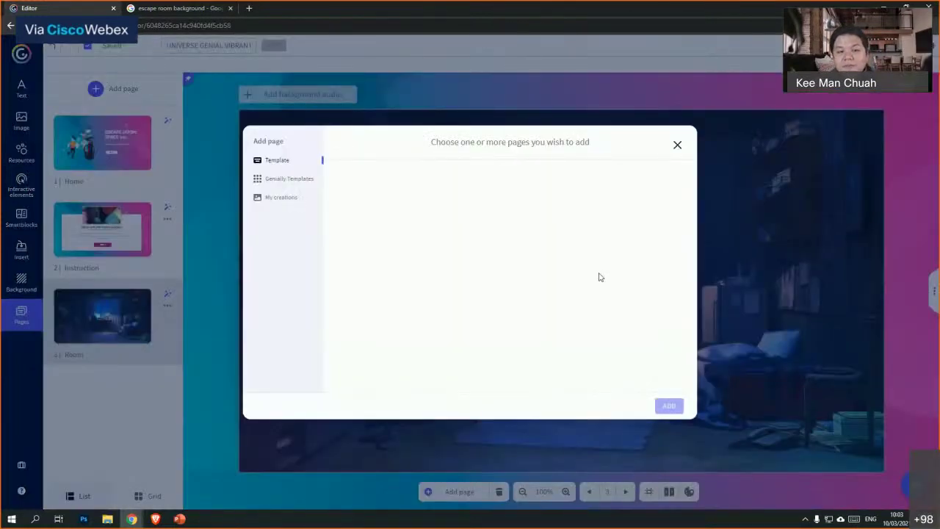
{"action": "left_click", "coordinate": [279, 159]}
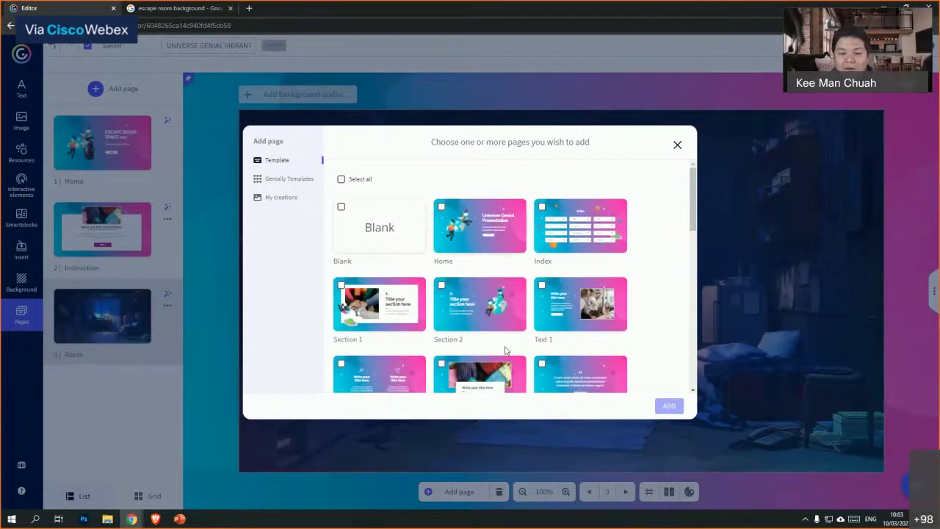
{"action": "left_click", "coordinate": [379, 232]}
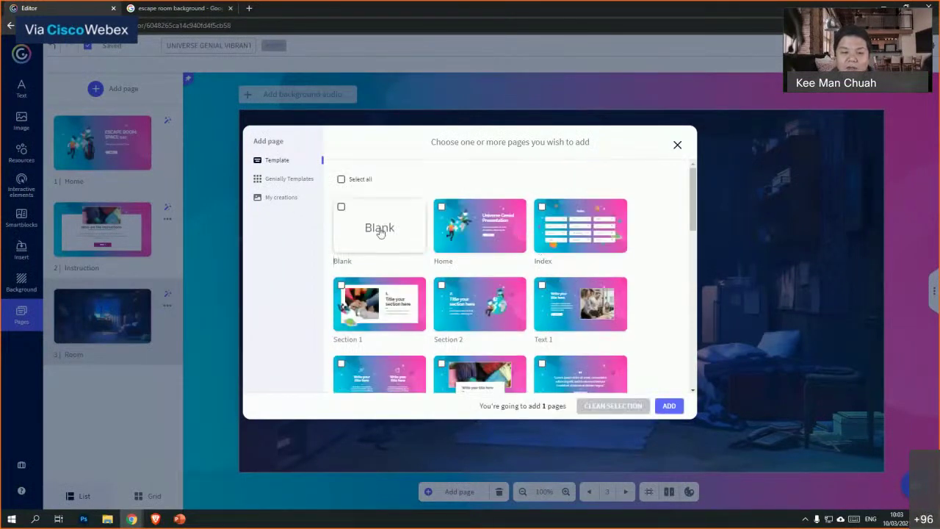
{"action": "left_click", "coordinate": [489, 288]}
{"action": "left_click", "coordinate": [664, 405]}
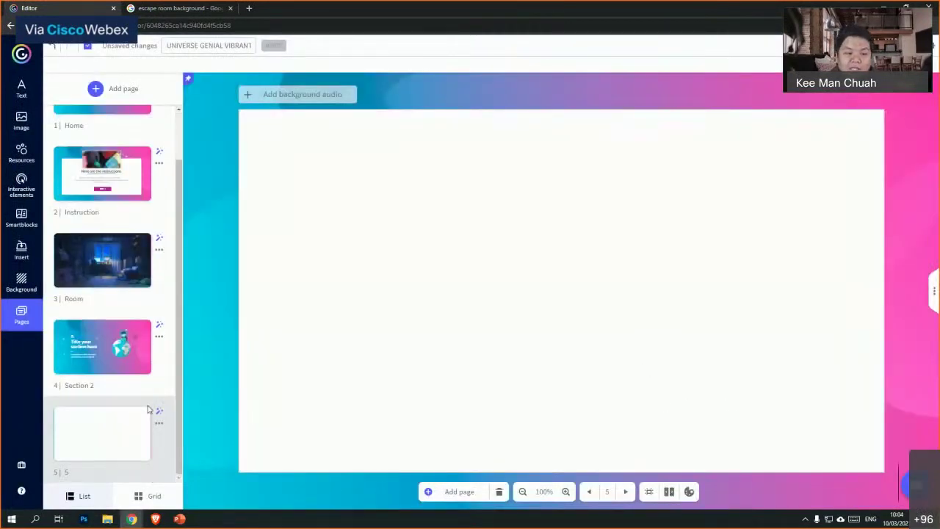
- On the Section 2 page, delete both astronaut figures, the globe and the section number "2."
{"action": "left_click", "coordinate": [119, 370]}
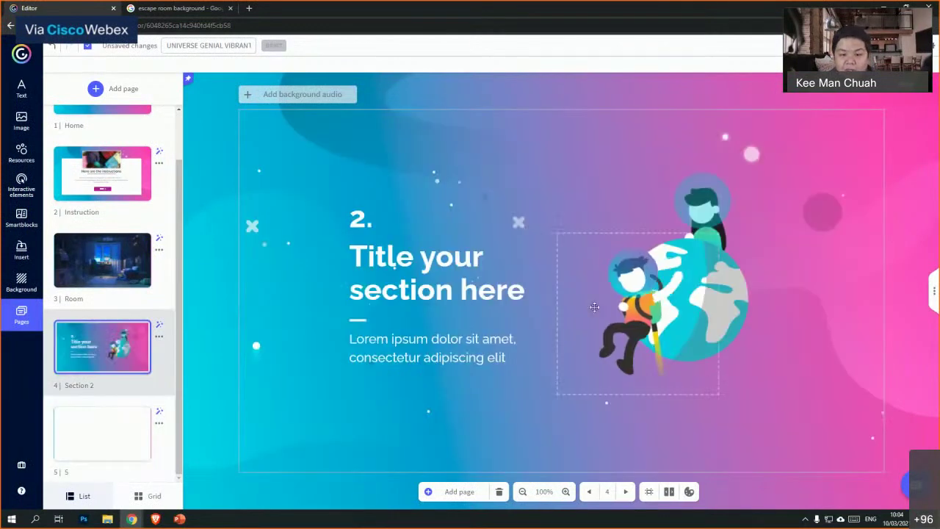
{"action": "left_click", "coordinate": [702, 277]}
{"action": "key", "text": "Delete"}
{"action": "left_click", "coordinate": [702, 279]}
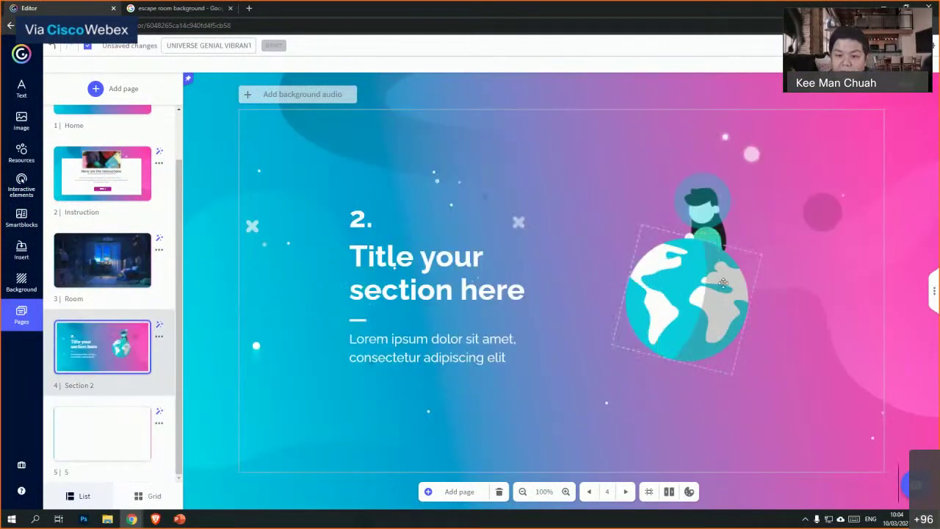
{"action": "key", "text": "Delete"}
{"action": "left_click", "coordinate": [704, 220]}
{"action": "key", "text": "Delete"}
{"action": "left_click", "coordinate": [374, 227]}
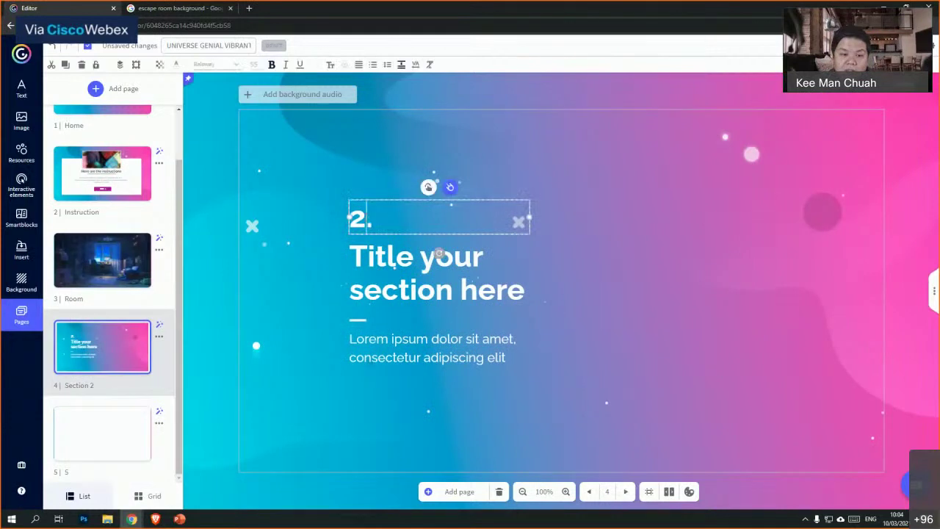
{"action": "key", "text": "Delete"}
- Move the section title up to where the number was and replace its text with "Challenge #1"
{"action": "left_click", "coordinate": [396, 239]}
{"action": "left_click_drag", "start_coordinate": [396, 239], "coordinate": [377, 182]}
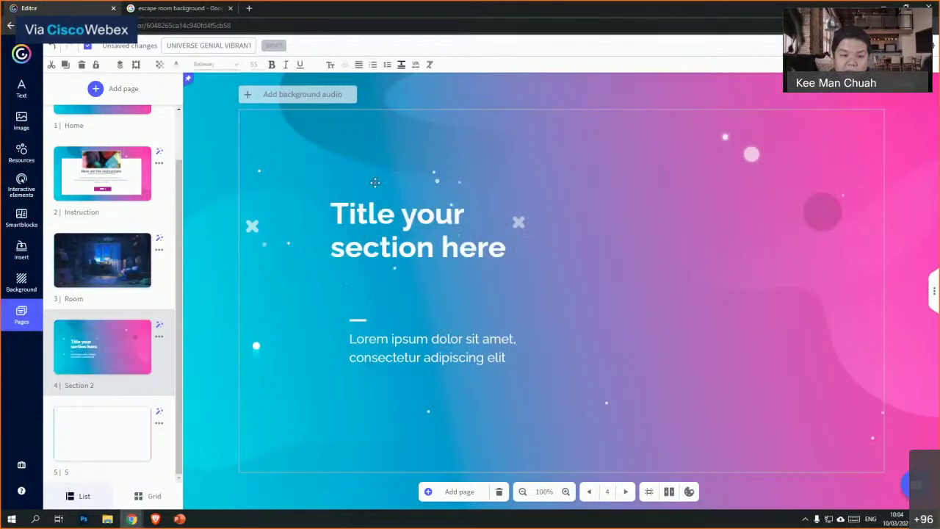
{"action": "double_click", "coordinate": [413, 341]}
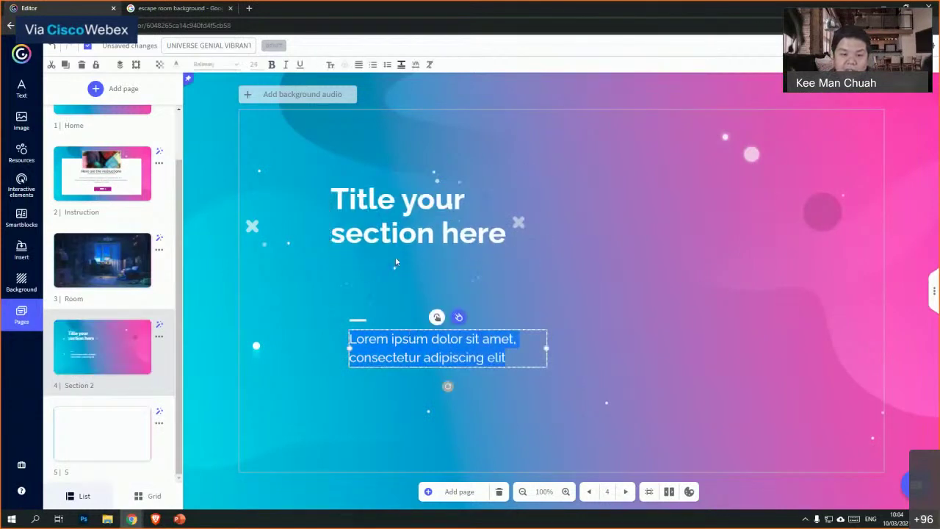
{"action": "double_click", "coordinate": [363, 199]}
{"action": "key", "text": "ctrl+a"}
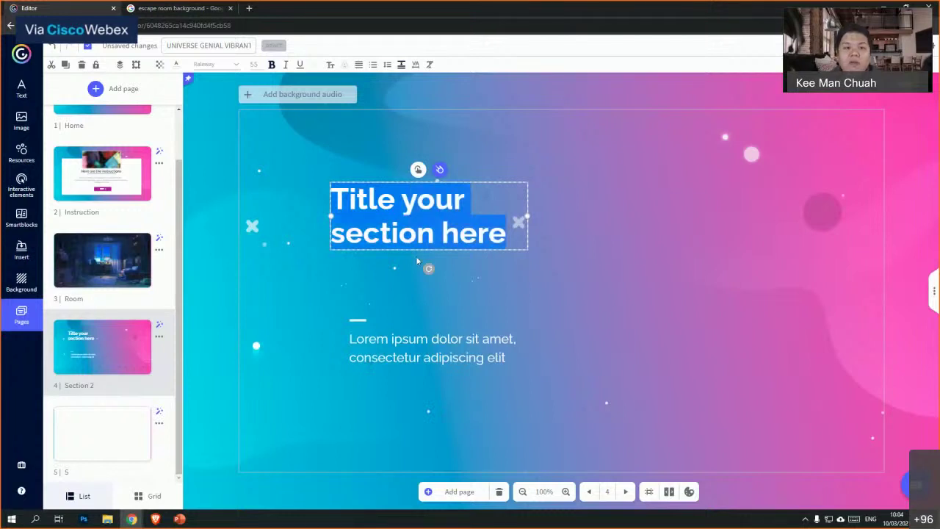
{"action": "type", "text": "Challeng"}
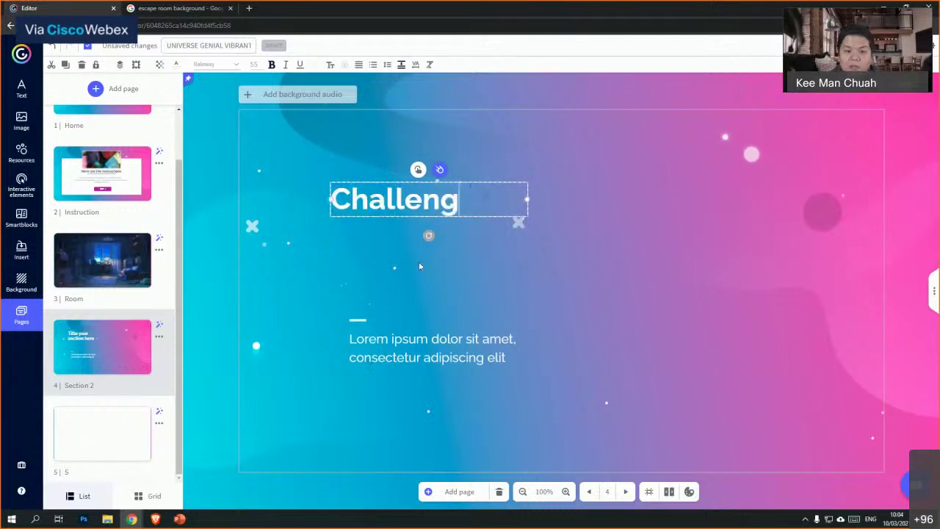
{"action": "type", "text": "e"}
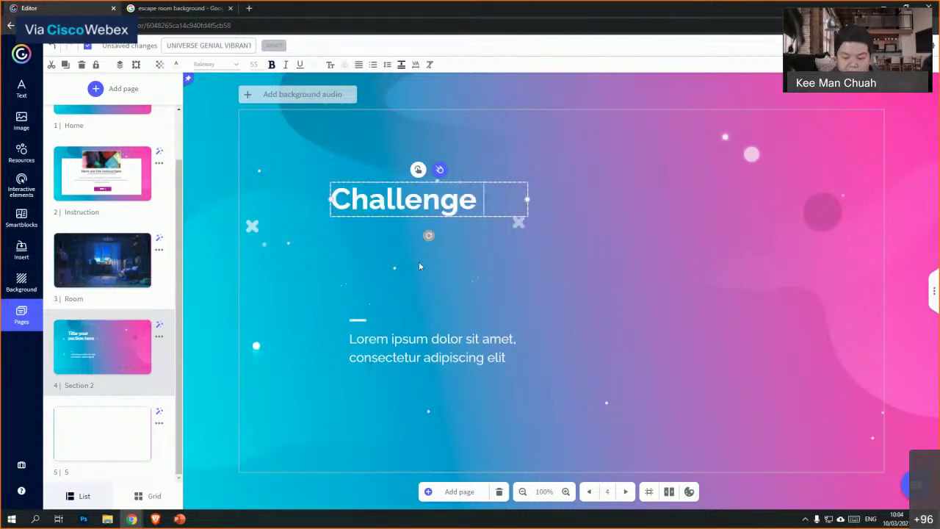
{"action": "type", "text": " #1"}
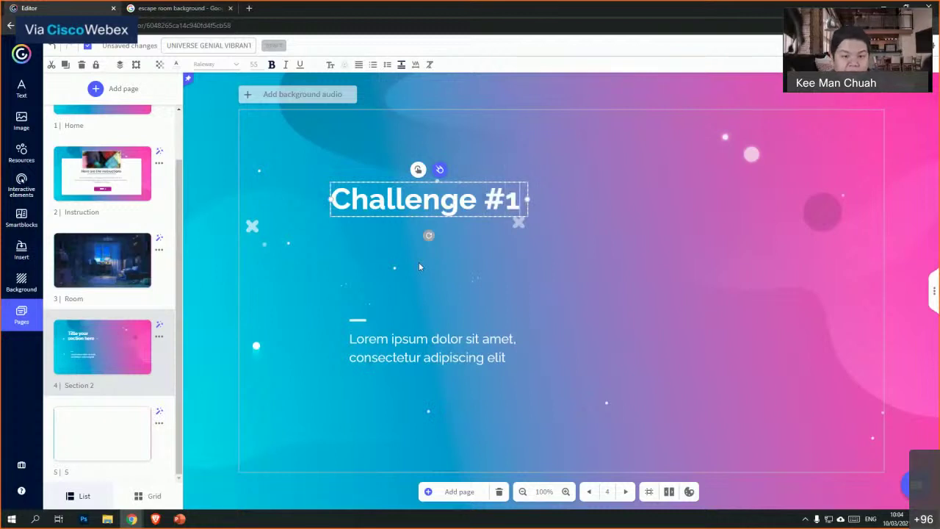
- Move the placeholder paragraph directly below the heading and replace it with "Solve the quiz given in the right panel --->"
{"action": "double_click", "coordinate": [414, 335]}
{"action": "left_click_drag", "start_coordinate": [414, 335], "coordinate": [397, 232]}
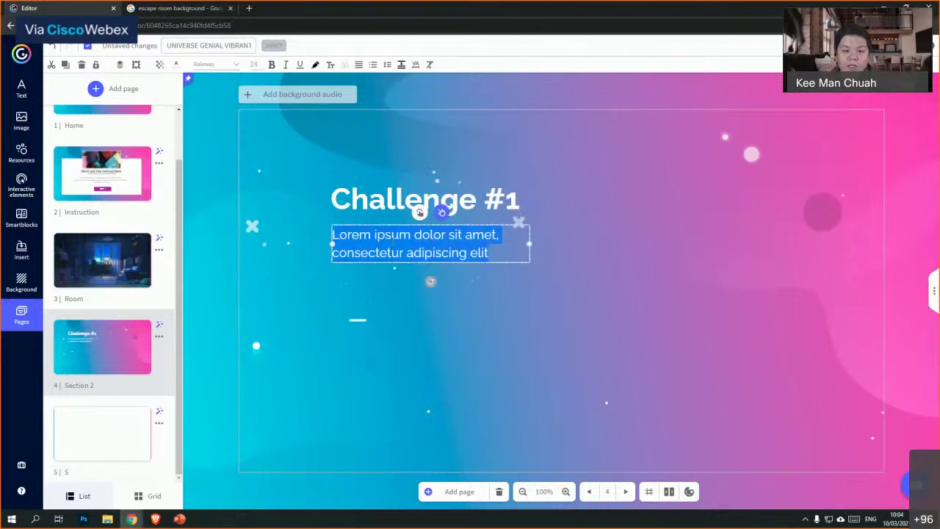
{"action": "type", "text": "S"}
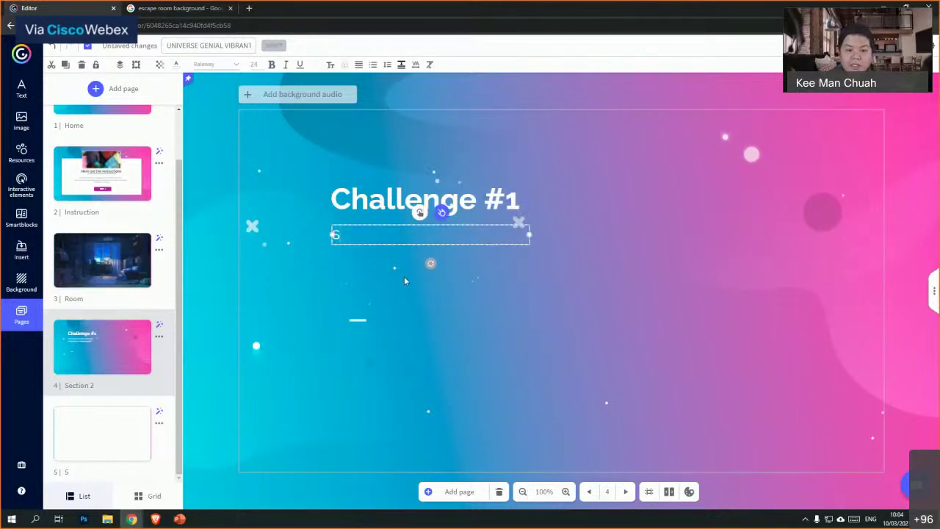
{"action": "type", "text": "olve the quiz"}
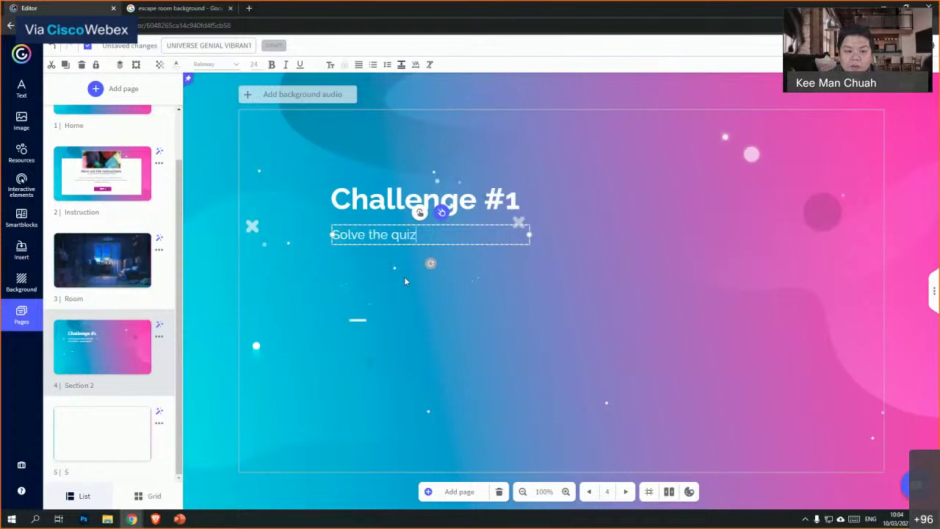
{"action": "type", "text": " given in th"}
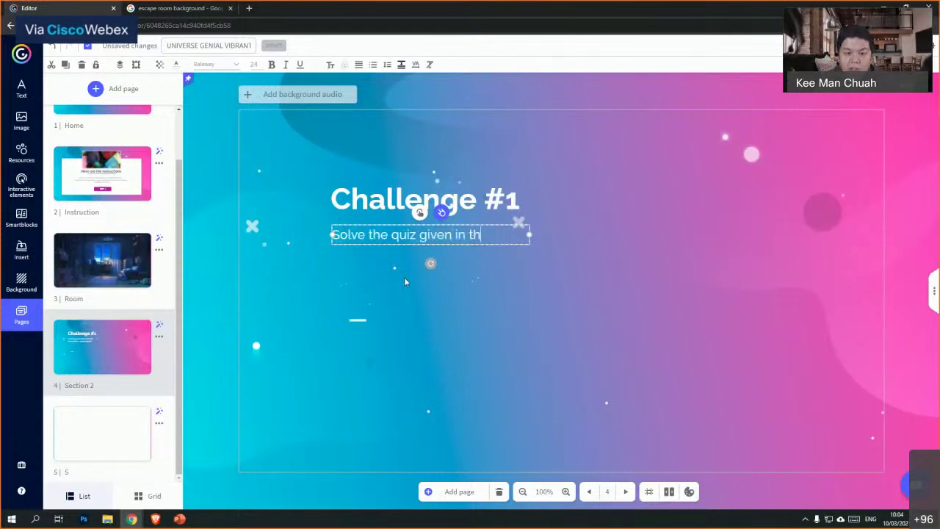
{"action": "type", "text": "e right panel"}
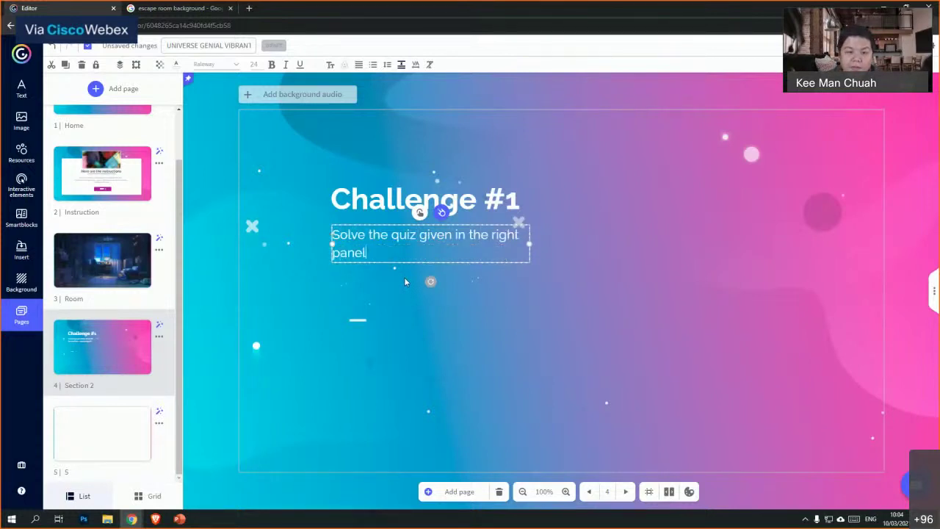
{"action": "type", "text": " --->"}
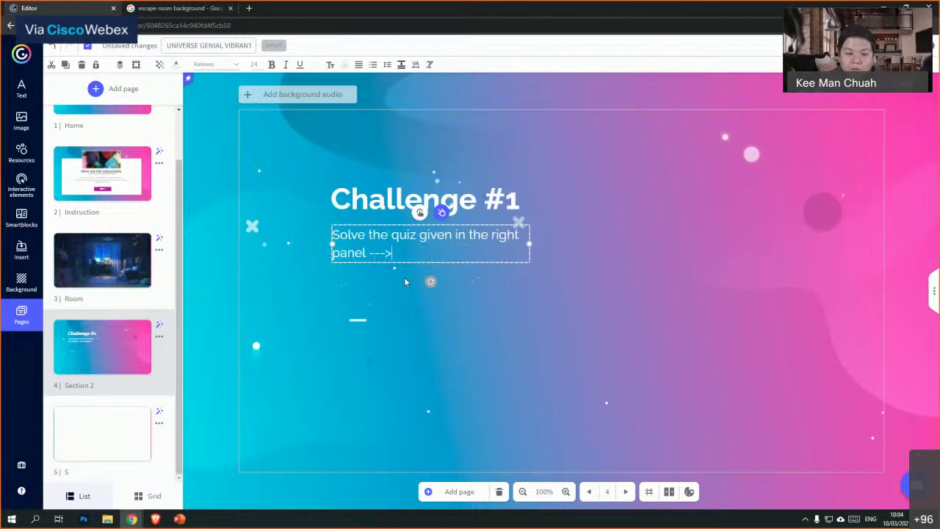
- Shift the "Challenge #1" heading and the instruction text slightly left, keeping them aligned with each other
{"action": "left_click", "coordinate": [584, 292]}
{"action": "left_click_drag", "start_coordinate": [507, 209], "coordinate": [501, 210]}
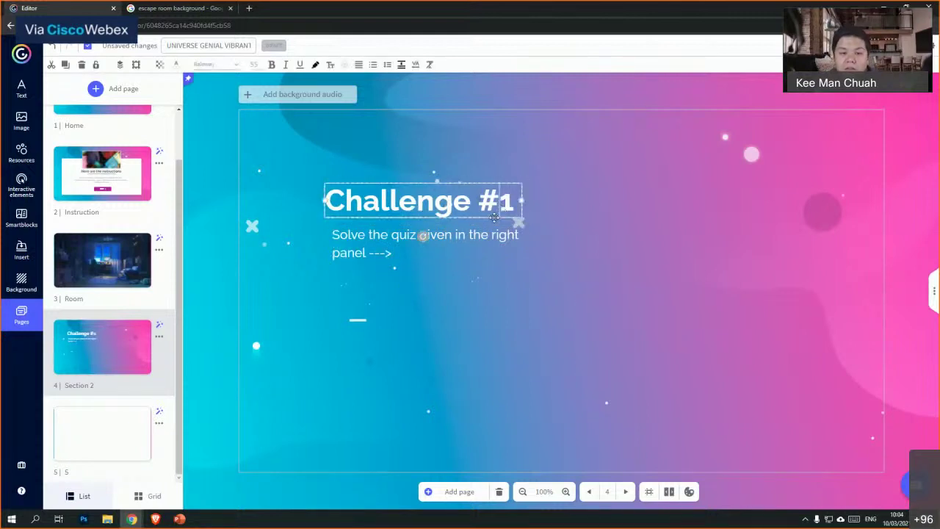
{"action": "left_click", "coordinate": [481, 232]}
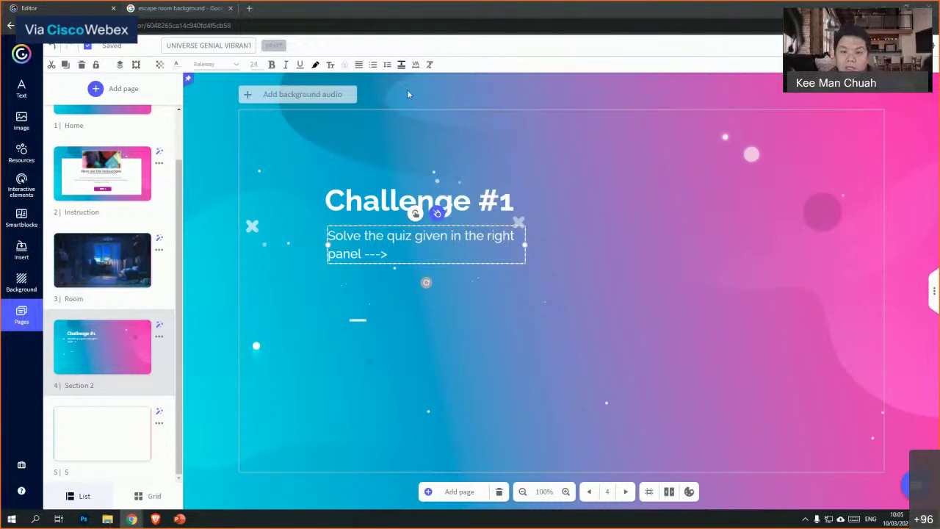
- Switch to the Quiz 1 form in Google Forms and turn off collecting email addresses in its settings
{"action": "key", "text": "alt+Tab"}
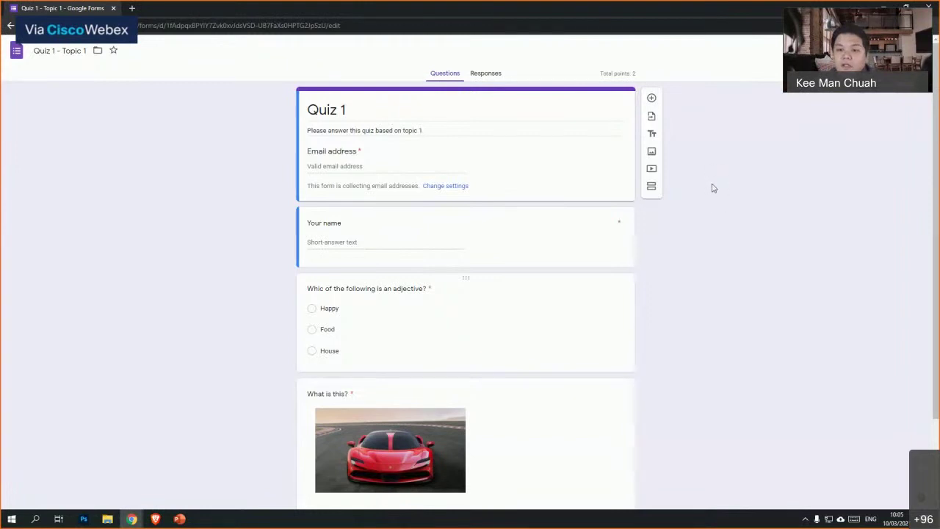
{"action": "scroll", "coordinate": [823, 224], "scroll_direction": "down", "scroll_amount": 2}
{"action": "scroll", "coordinate": [646, 294], "scroll_direction": "up", "scroll_amount": 2}
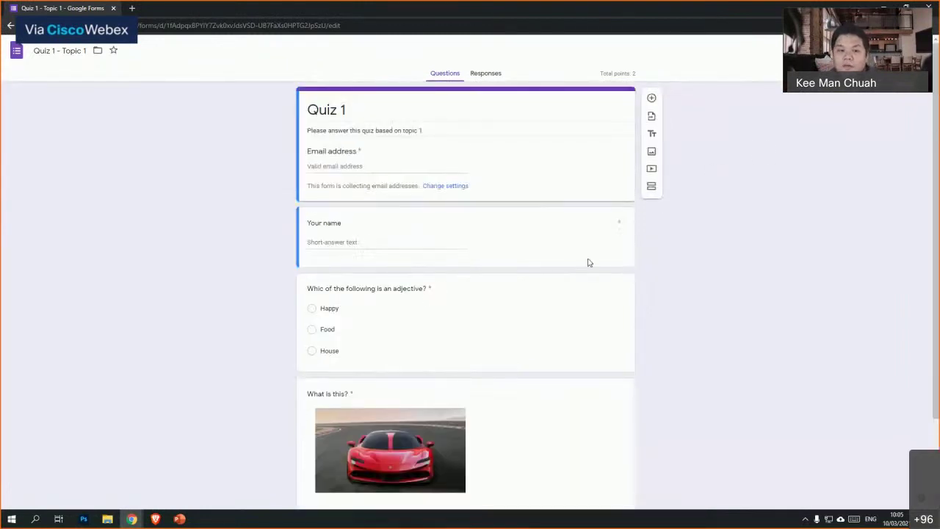
{"action": "left_click", "coordinate": [808, 50]}
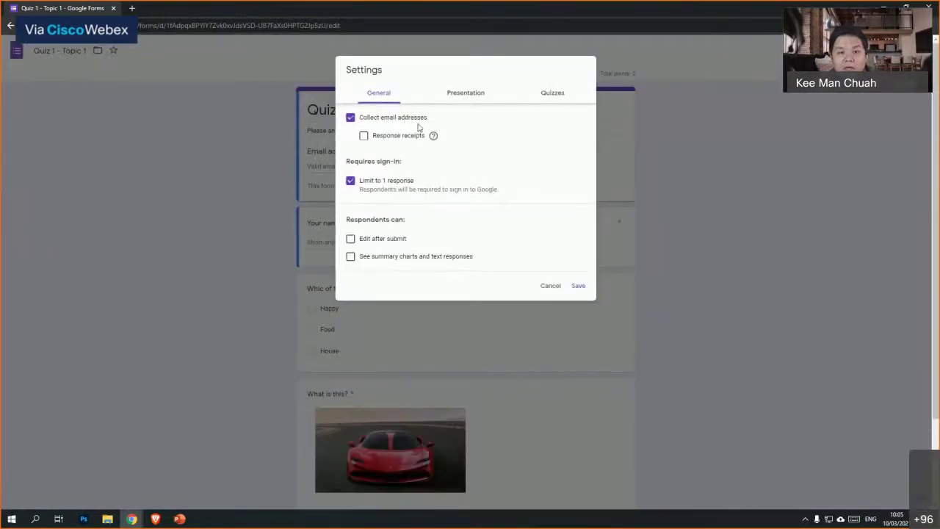
{"action": "left_click", "coordinate": [397, 118]}
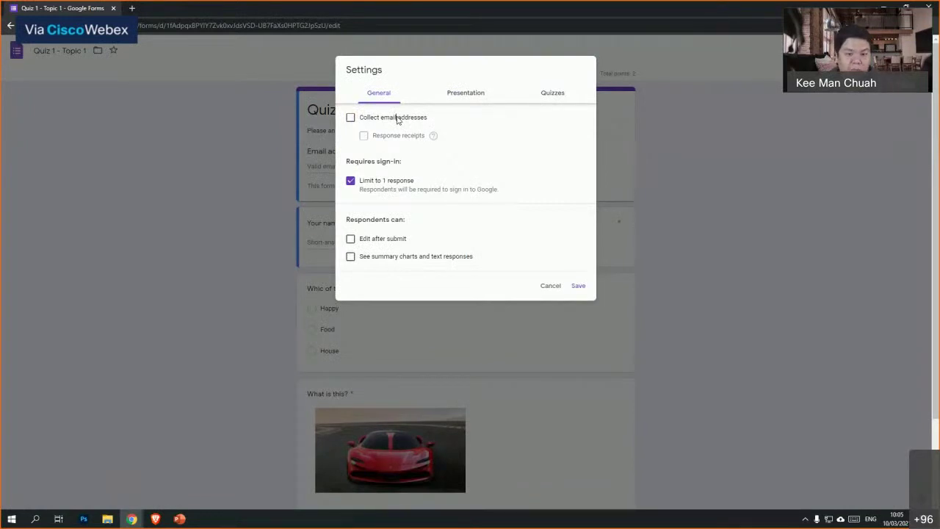
- Hide missed questions and correct answers from the quiz respondents, and save the form settings
{"action": "left_click", "coordinate": [476, 92]}
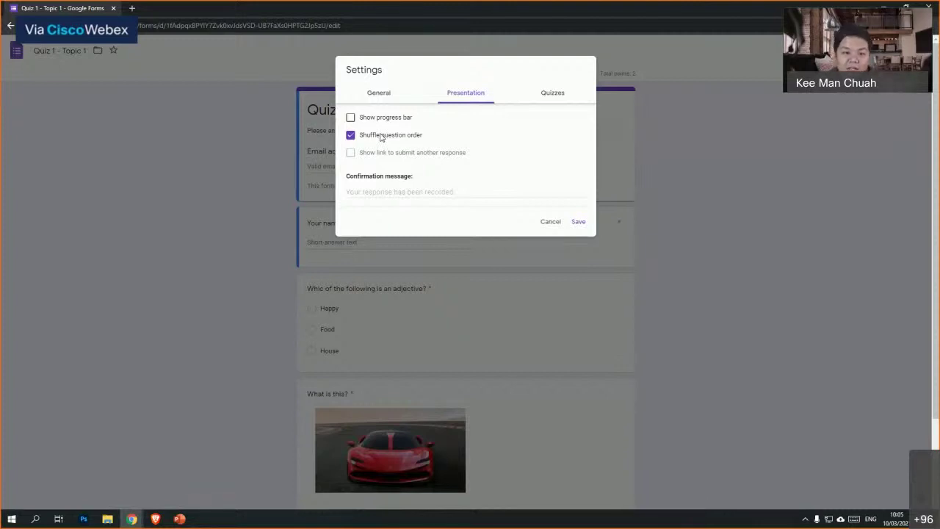
{"action": "left_click", "coordinate": [546, 93]}
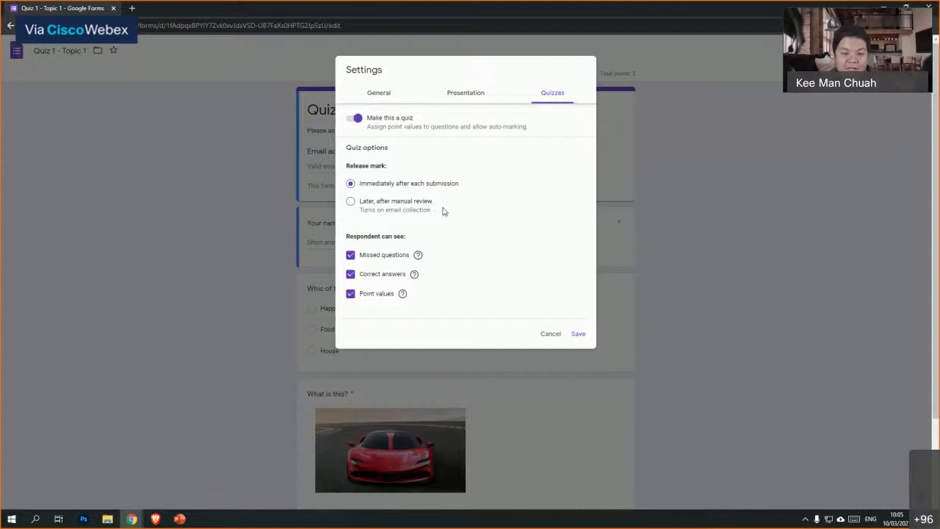
{"action": "left_click", "coordinate": [350, 275]}
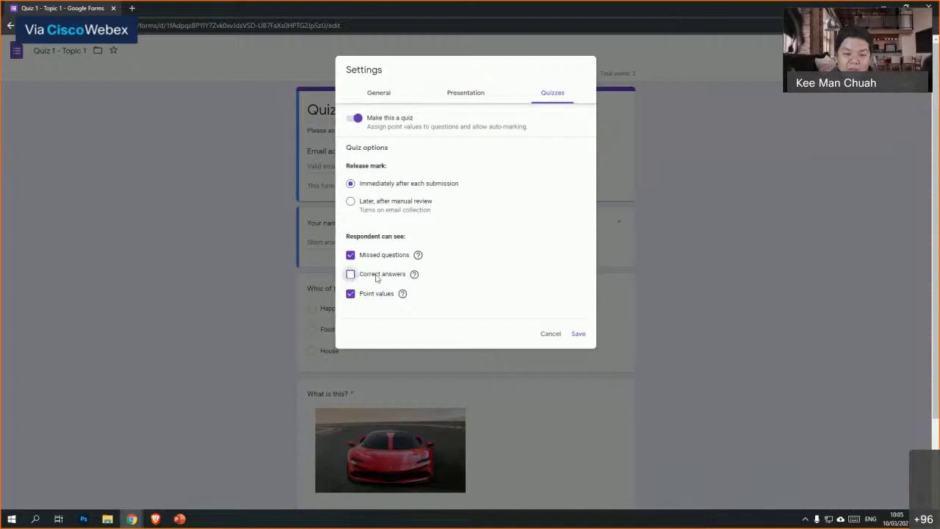
{"action": "left_click", "coordinate": [351, 254]}
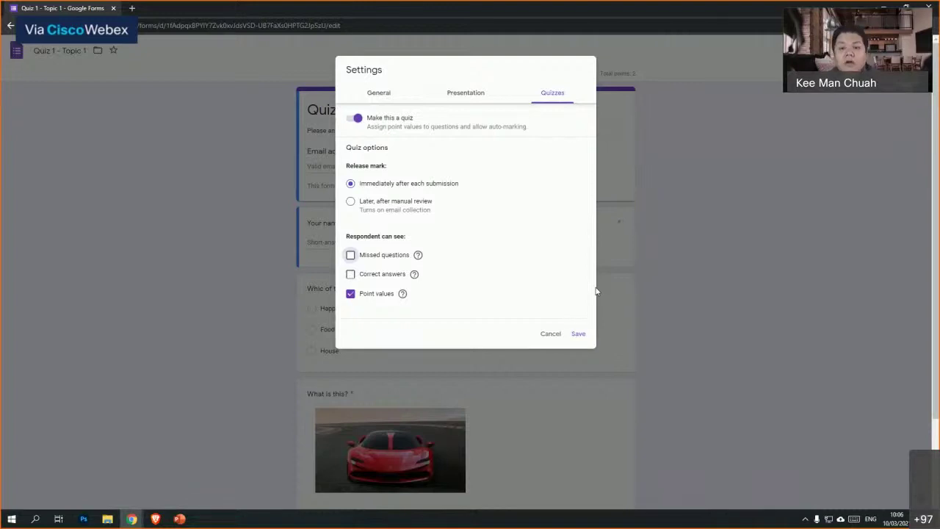
{"action": "left_click", "coordinate": [580, 334]}
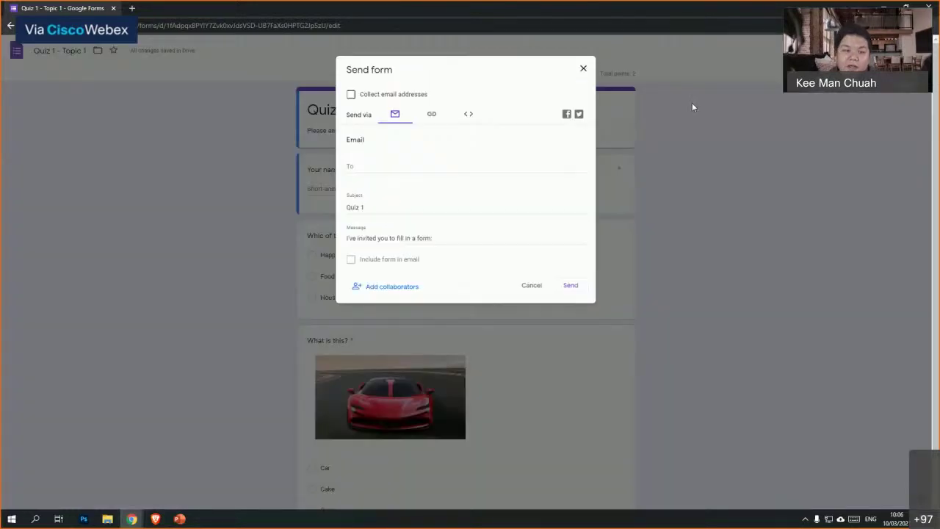
- Copy the Quiz 1 form's embed HTML code and switch back to the Genially editor
{"action": "left_click", "coordinate": [467, 116]}
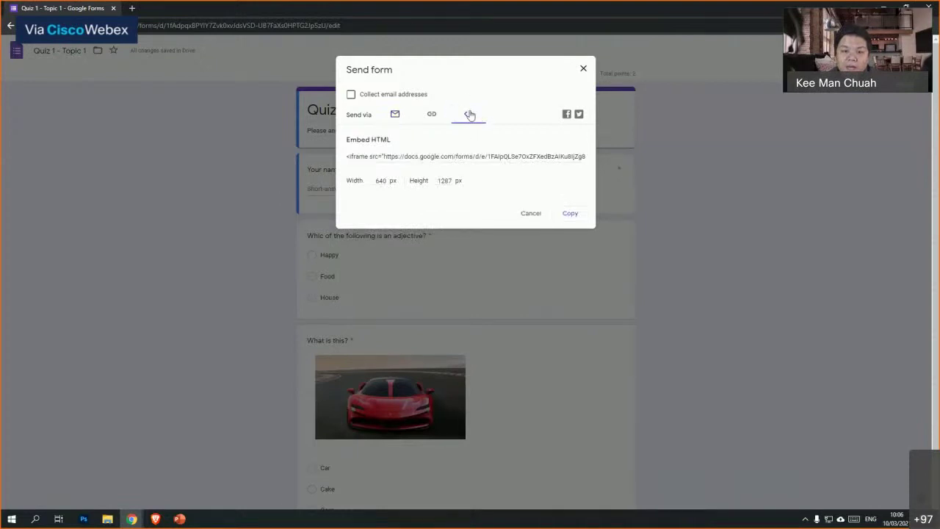
{"action": "left_click", "coordinate": [571, 213]}
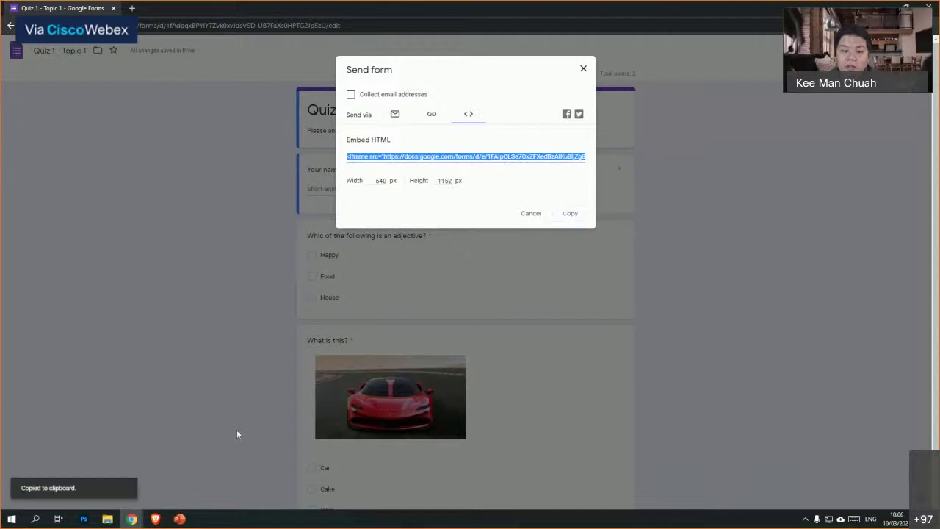
{"action": "left_click", "coordinate": [132, 518]}
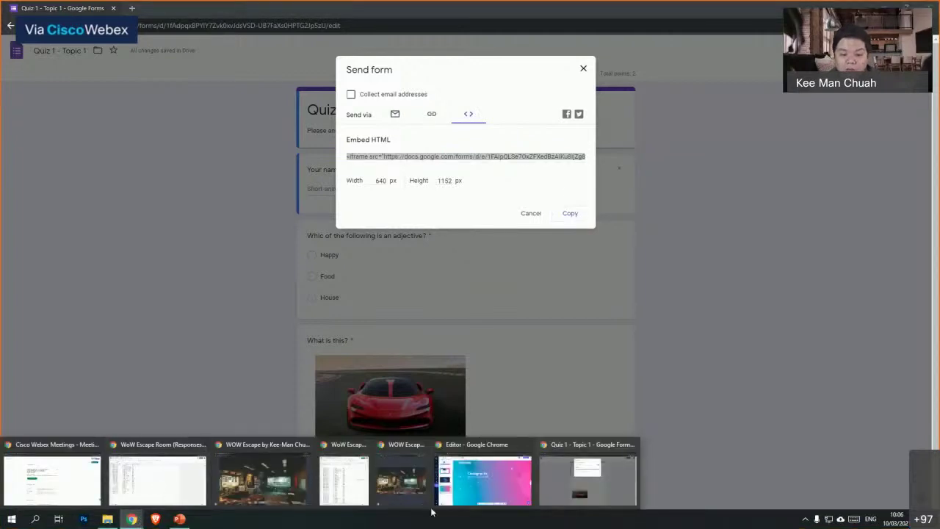
{"action": "left_click", "coordinate": [483, 481]}
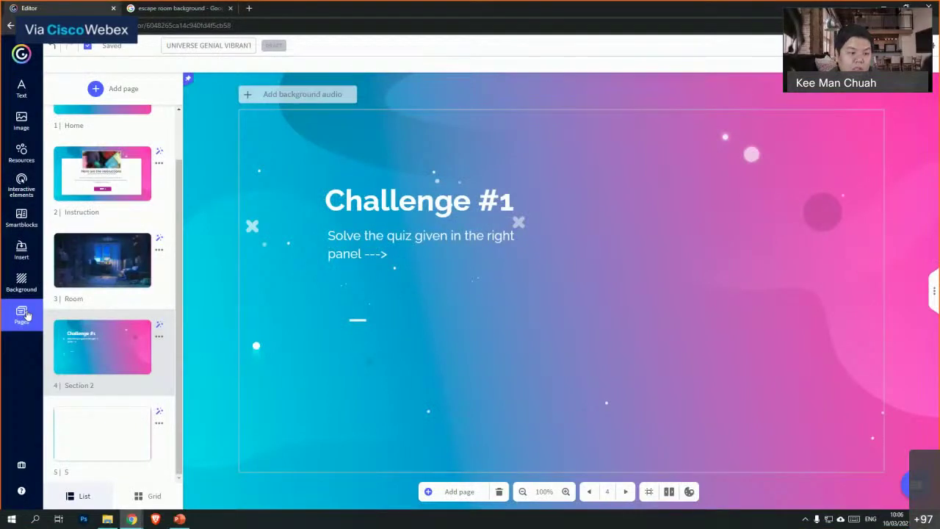
- Insert the copied Google Forms embed code as external content on the Challenge #1 page
{"action": "left_click", "coordinate": [21, 257]}
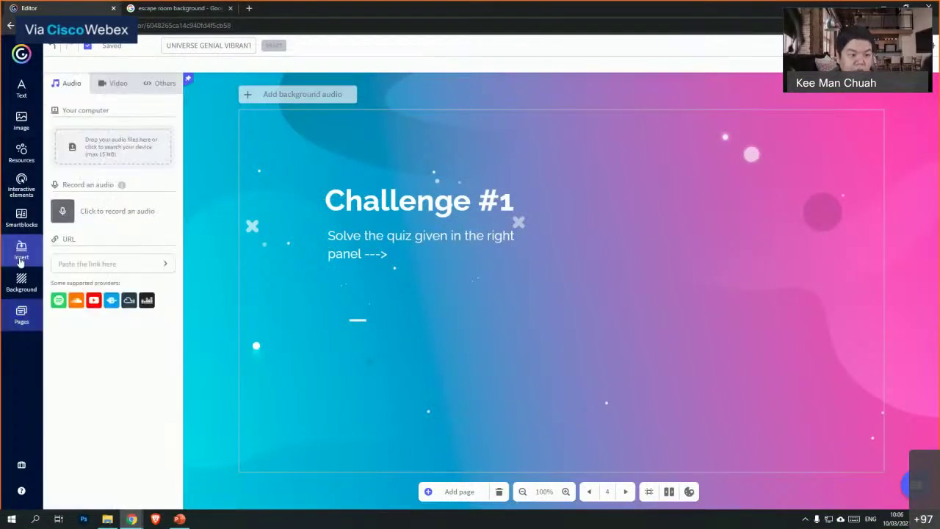
{"action": "left_click", "coordinate": [155, 84]}
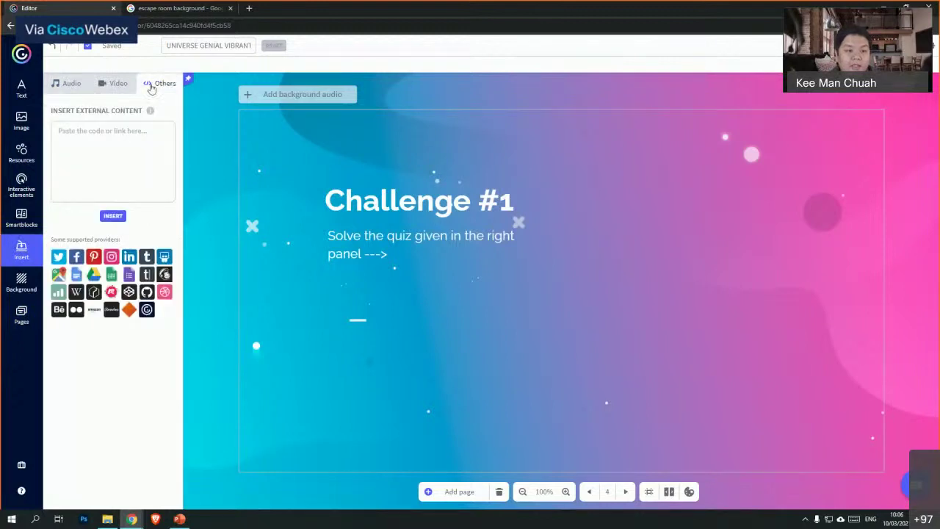
{"action": "left_click", "coordinate": [118, 166]}
{"action": "key", "text": "ctrl+v"}
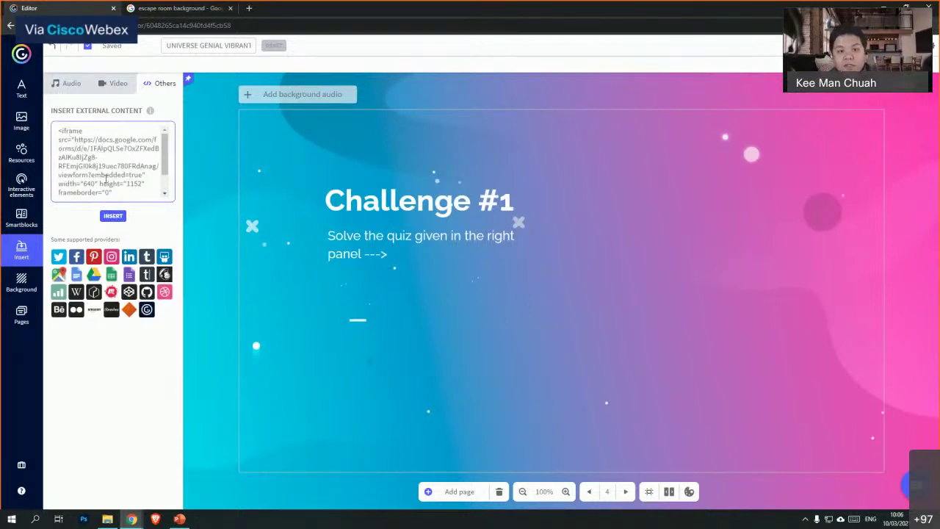
{"action": "left_click", "coordinate": [116, 217]}
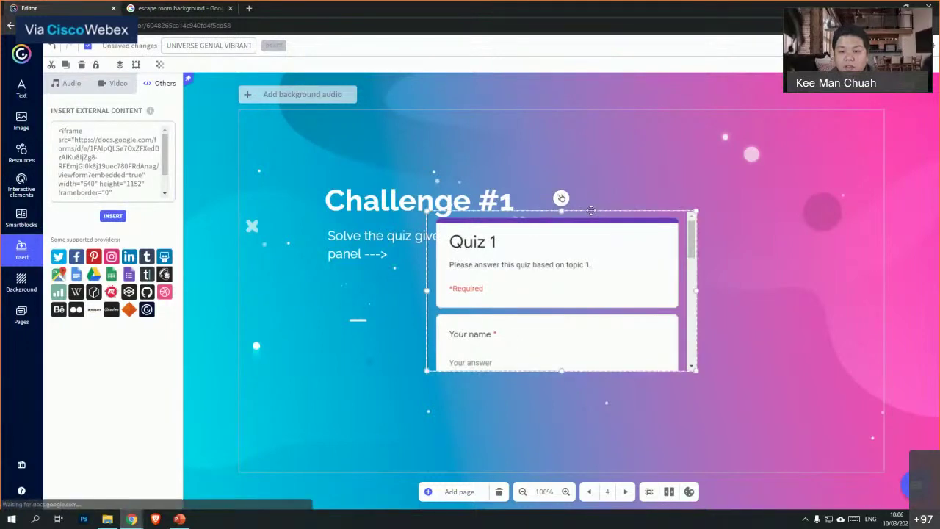
- Move the embedded quiz beside the Challenge #1 text and enlarge it to fill nearly the full height of the page's right half
{"action": "left_click_drag", "start_coordinate": [593, 213], "coordinate": [688, 141]}
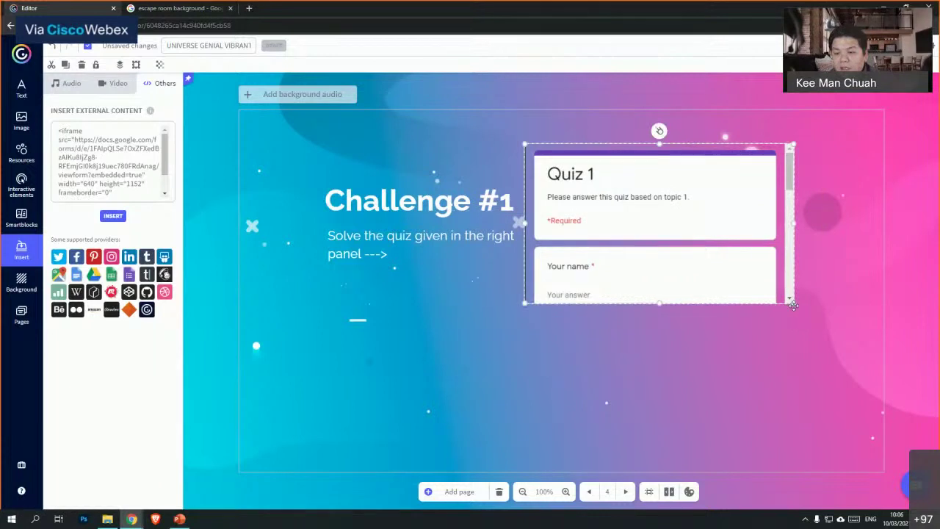
{"action": "left_click_drag", "start_coordinate": [795, 317], "coordinate": [869, 347]}
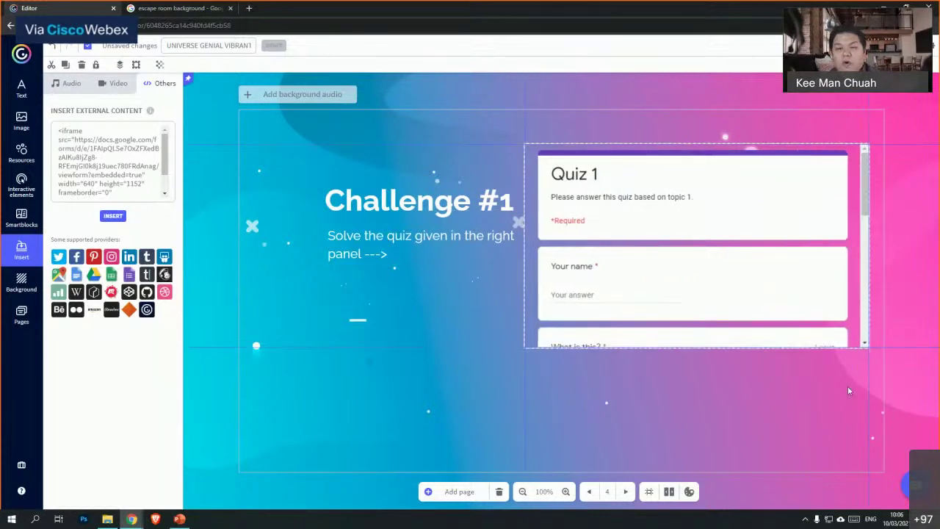
{"action": "left_click_drag", "start_coordinate": [696, 346], "coordinate": [694, 457]}
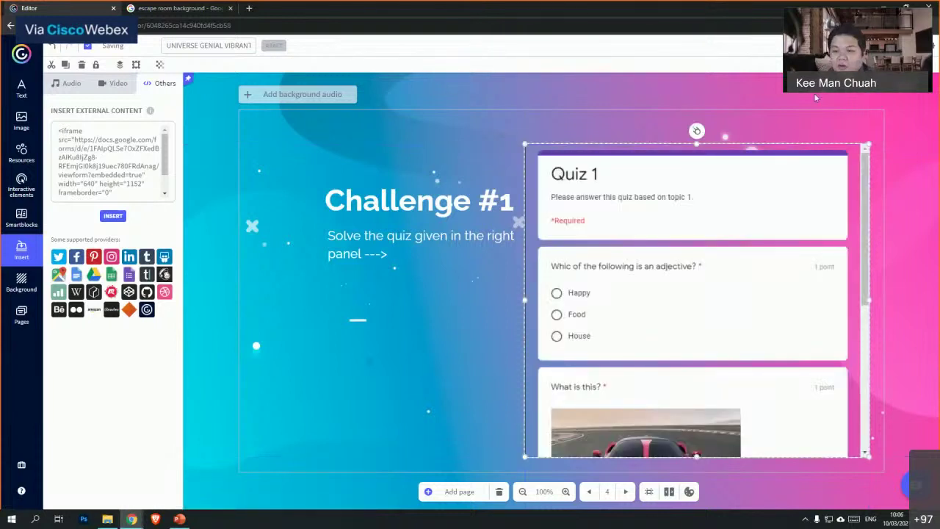
{"action": "left_click_drag", "start_coordinate": [800, 143], "coordinate": [801, 122]}
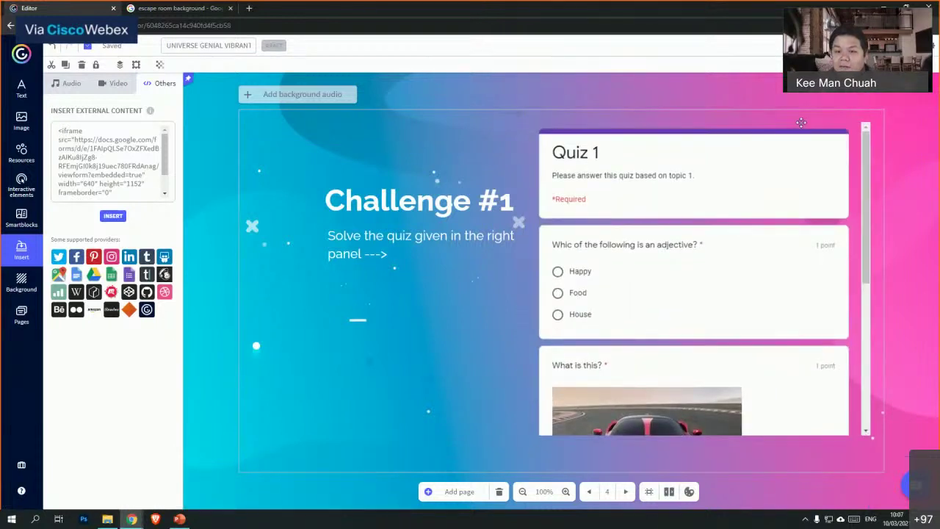
{"action": "left_click_drag", "start_coordinate": [702, 435], "coordinate": [703, 464]}
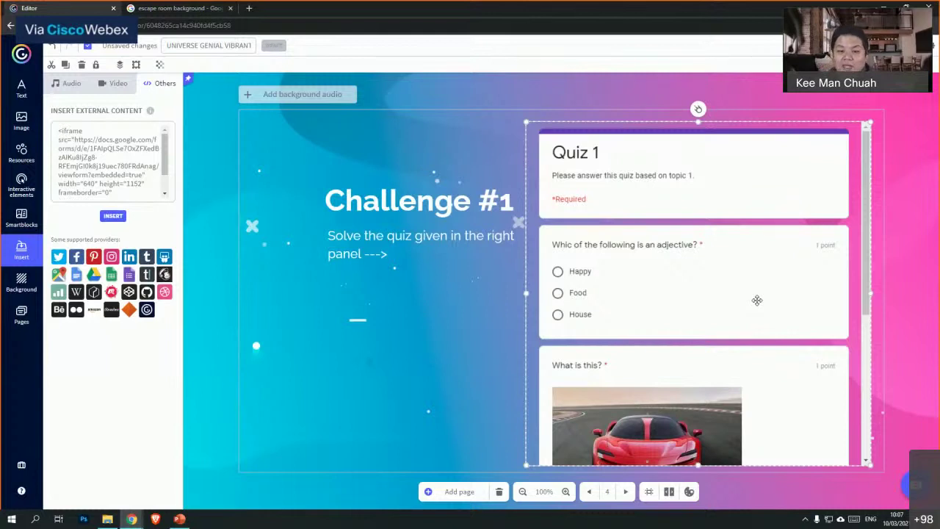
- Add the paragraph "You can only proceed after getting more than 70%" below the quiz instruction, separated by a blank line
{"action": "left_click", "coordinate": [387, 248]}
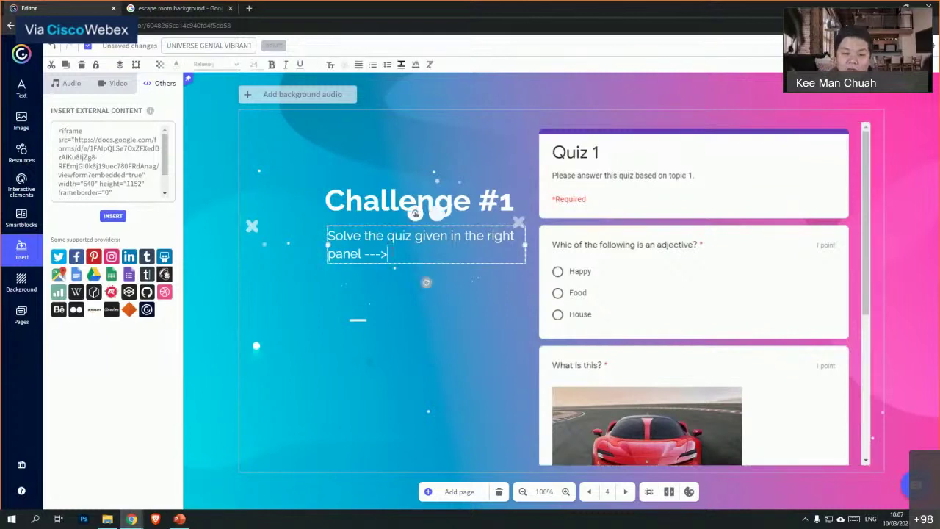
{"action": "key", "text": "Return"}
{"action": "key", "text": "Return"}
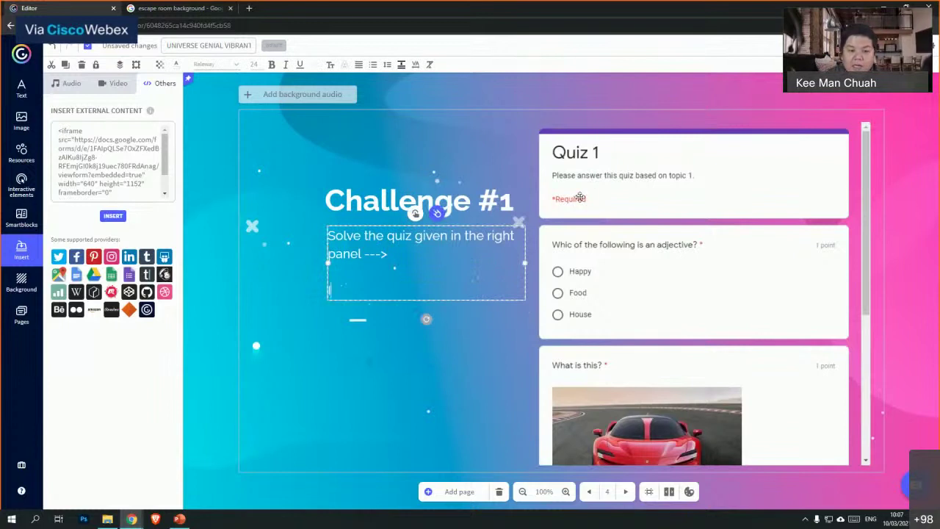
{"action": "type", "text": "You c"}
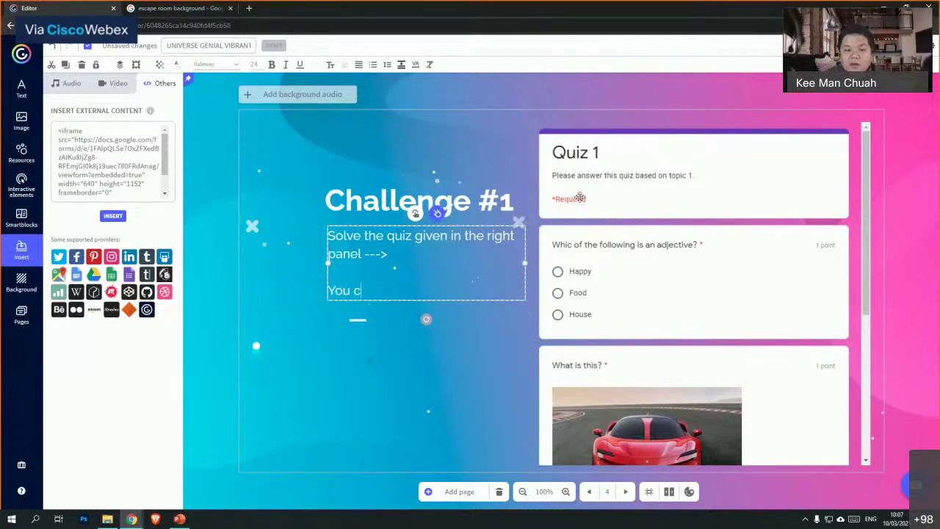
{"action": "type", "text": "an only procee"}
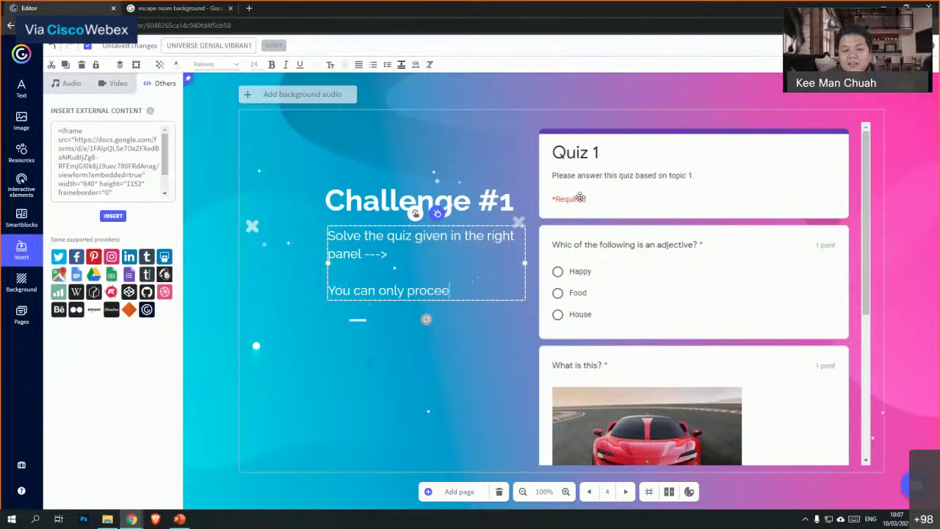
{"action": "type", "text": "d a"}
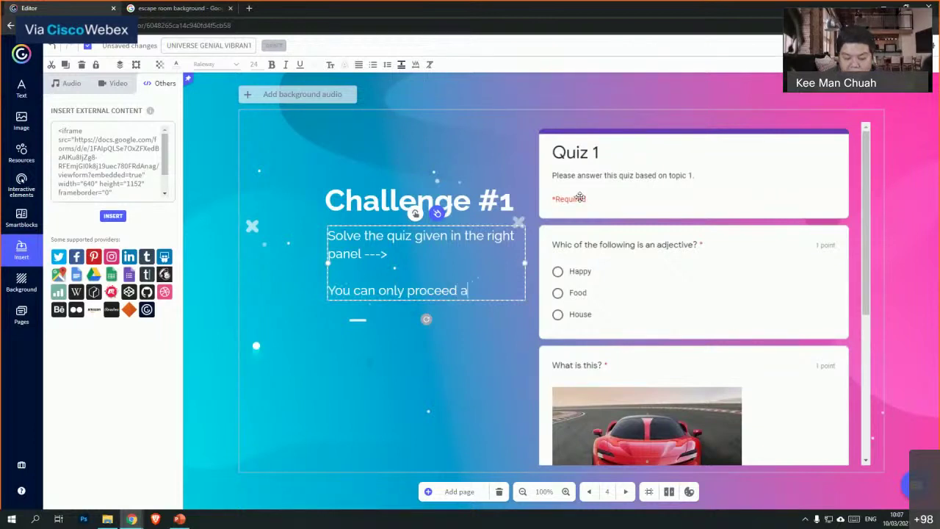
{"action": "type", "text": "fter getting "}
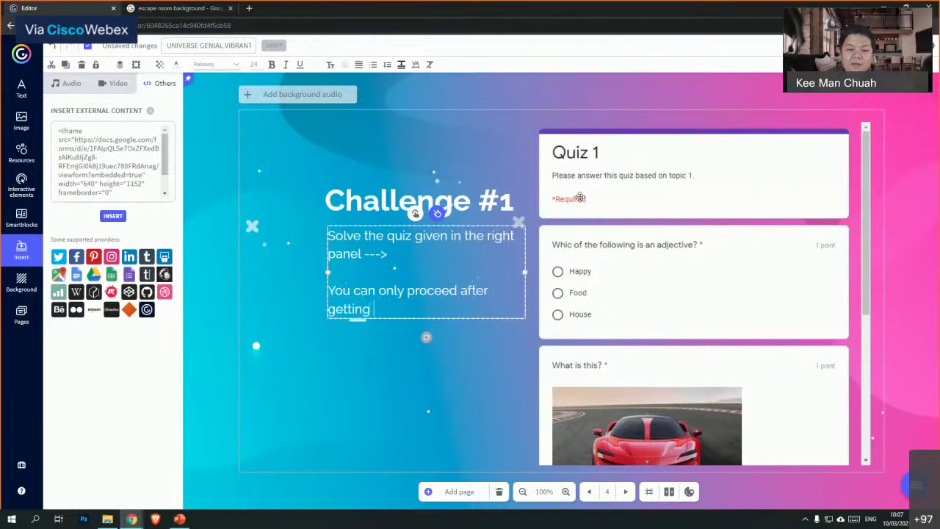
{"action": "type", "text": "more than 70"}
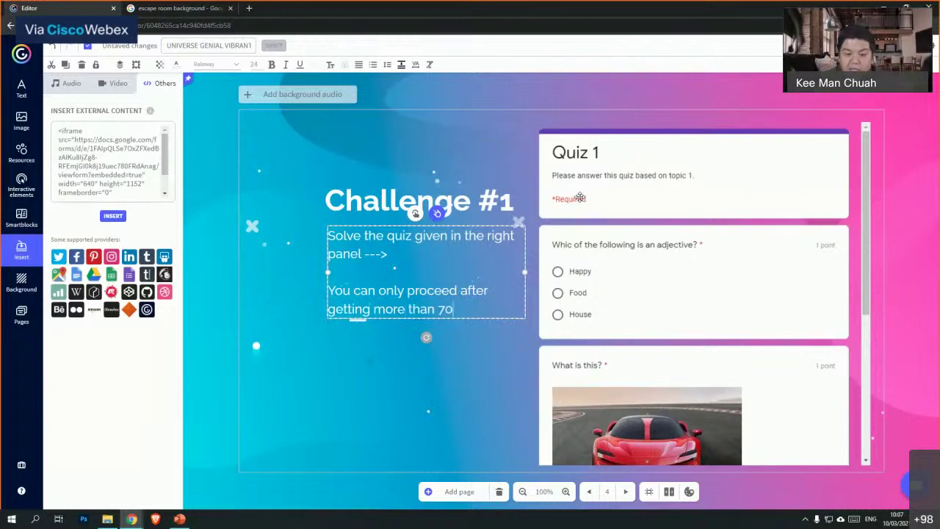
{"action": "type", "text": "%"}
{"action": "key", "text": "Return"}
{"action": "key", "text": "Return"}
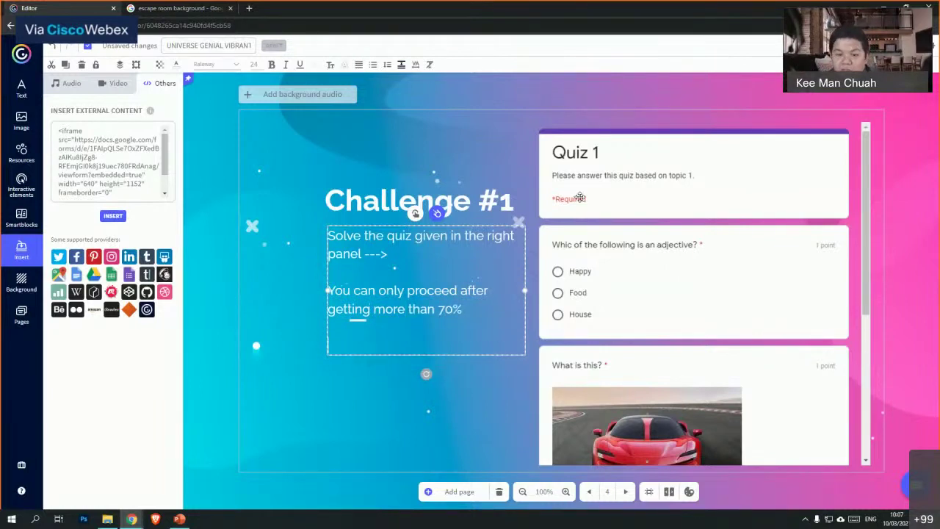
{"action": "left_click", "coordinate": [492, 403]}
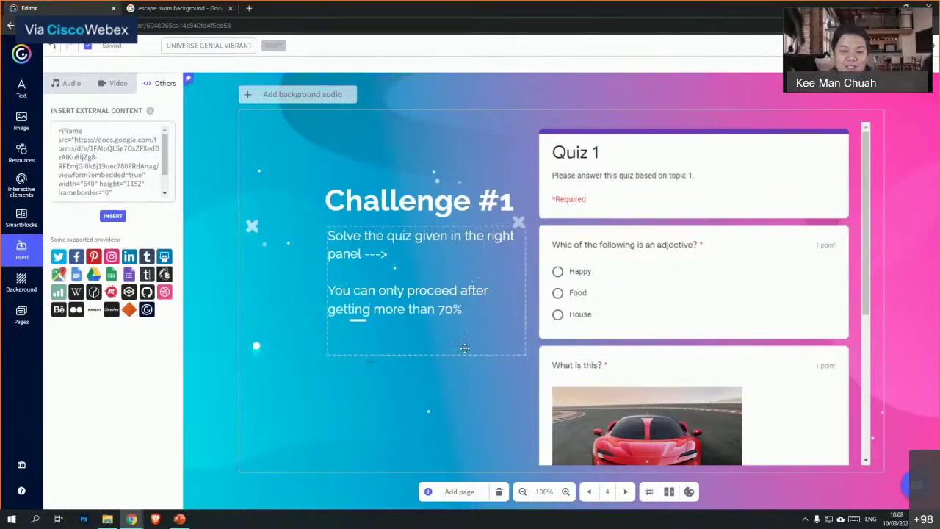
{"action": "left_click", "coordinate": [244, 367]}
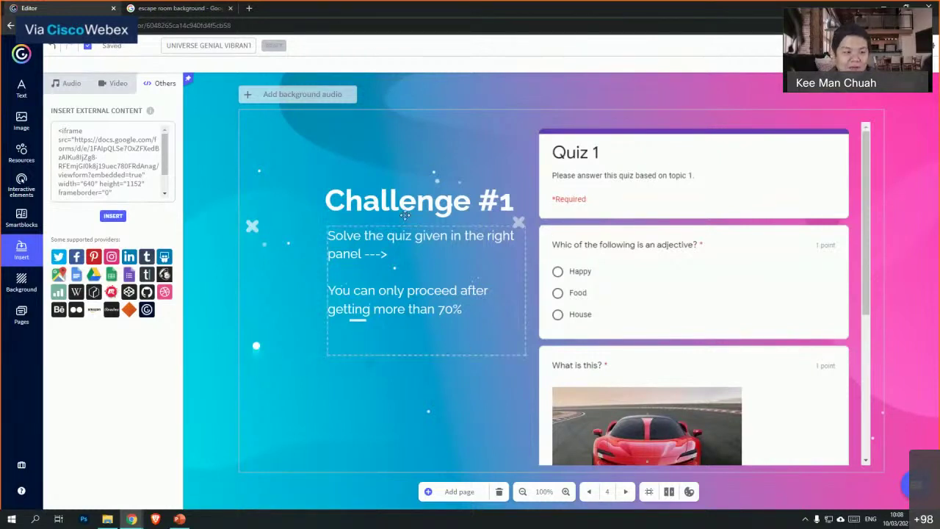
- Place a RETURN button below the instruction text and make it go to the Room page
{"action": "left_click", "coordinate": [21, 188]}
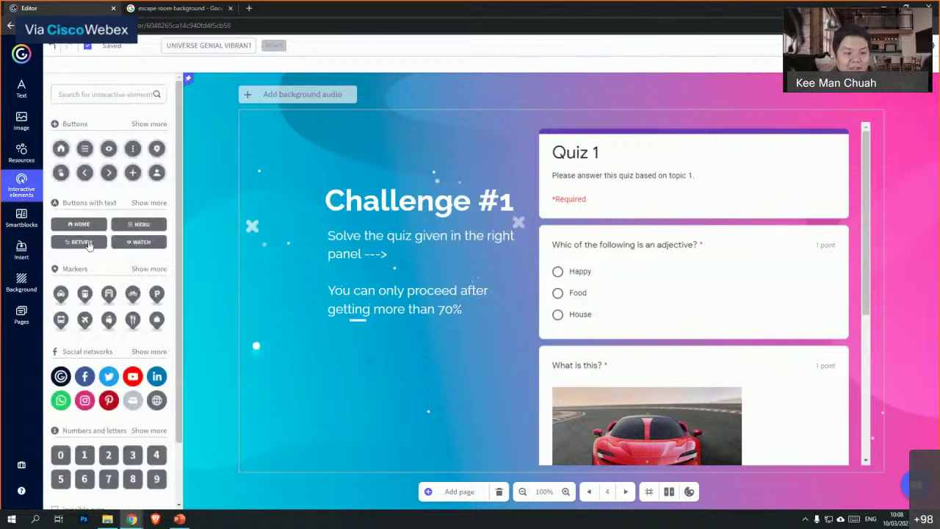
{"action": "left_click_drag", "start_coordinate": [89, 244], "coordinate": [447, 417]}
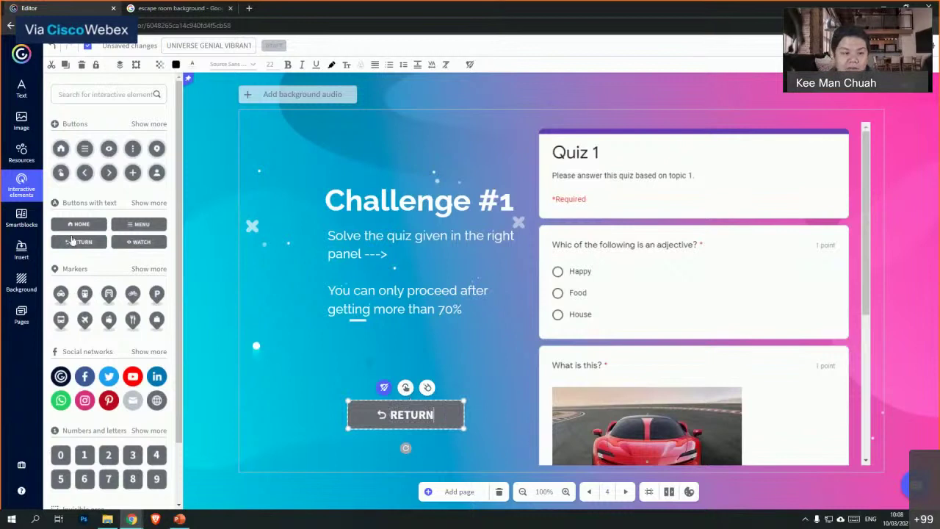
{"action": "left_click", "coordinate": [405, 388]}
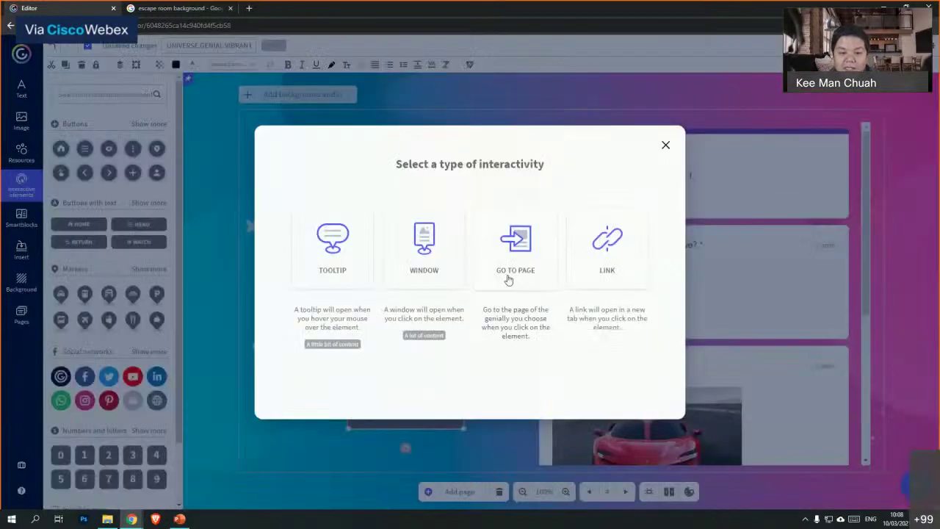
{"action": "left_click", "coordinate": [514, 249]}
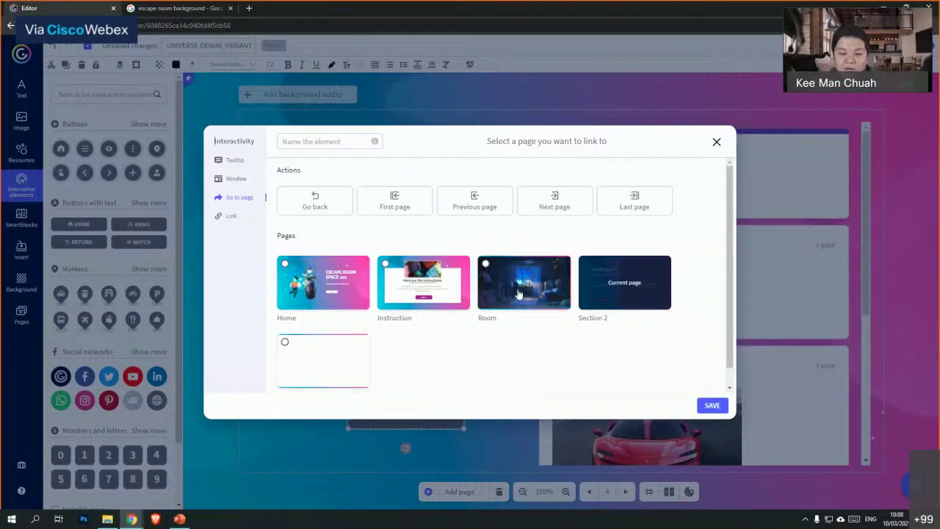
{"action": "left_click", "coordinate": [561, 288]}
{"action": "left_click", "coordinate": [711, 405]}
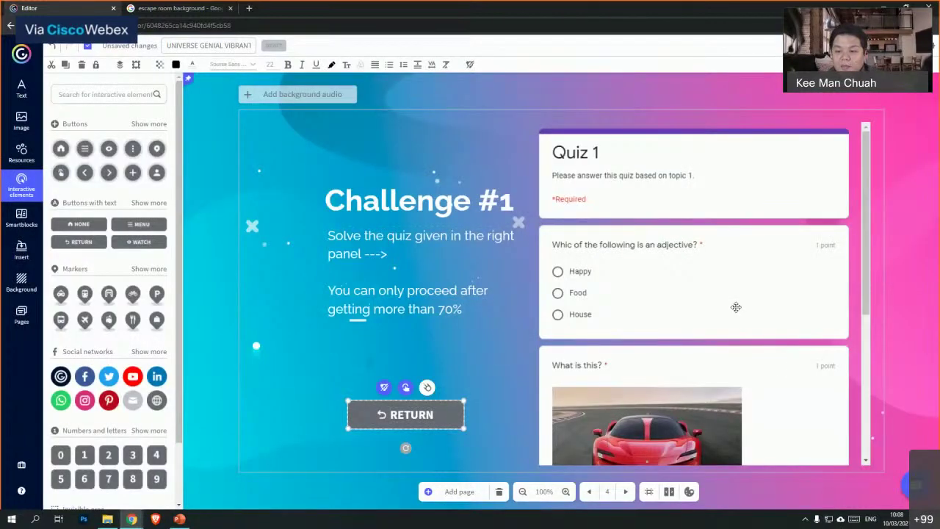
{"action": "left_click_drag", "start_coordinate": [869, 300], "coordinate": [866, 332]}
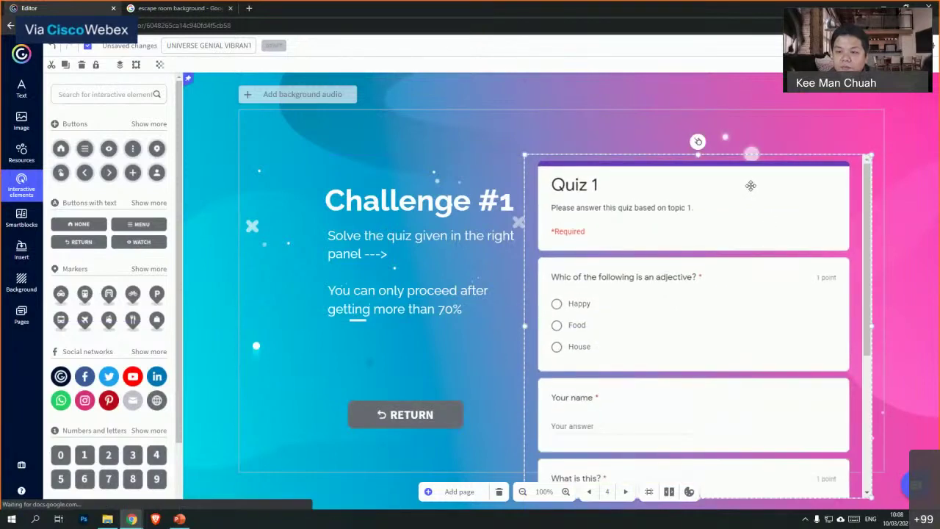
{"action": "key", "text": "ctrl+z"}
{"action": "left_click", "coordinate": [753, 158]}
- Preview the page and fill in the embedded quiz with the answers Happy and Car and the respondent's name
{"action": "left_click", "coordinate": [870, 44]}
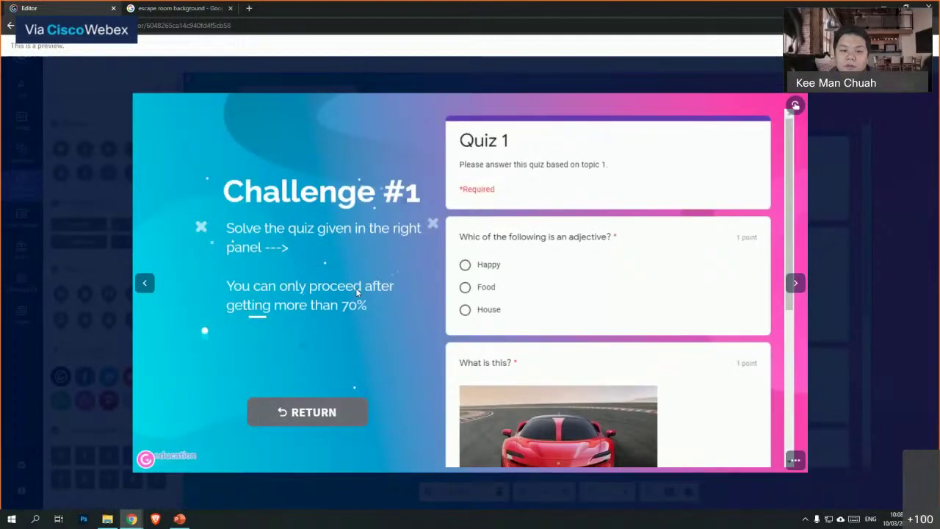
{"action": "left_click", "coordinate": [466, 265]}
{"action": "scroll", "coordinate": [556, 275], "scroll_direction": "down", "scroll_amount": 4}
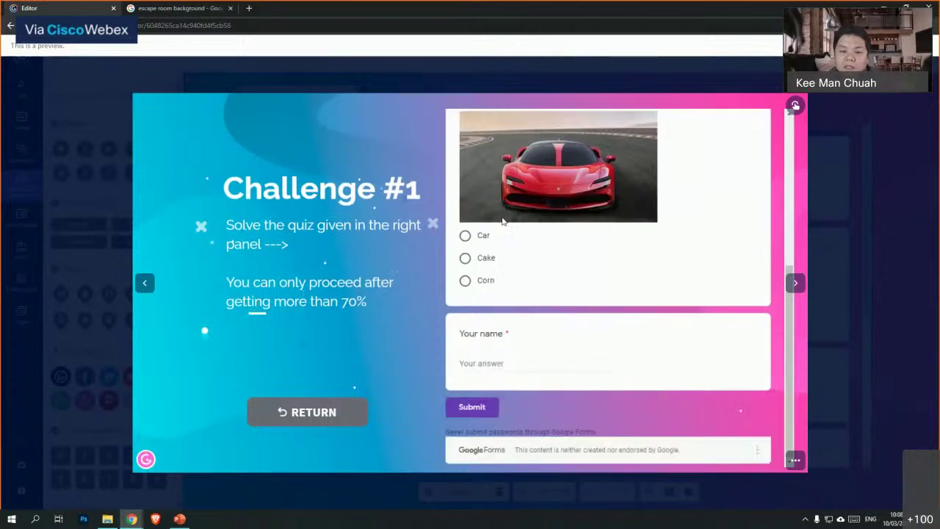
{"action": "left_click", "coordinate": [467, 235]}
{"action": "left_click", "coordinate": [477, 364]}
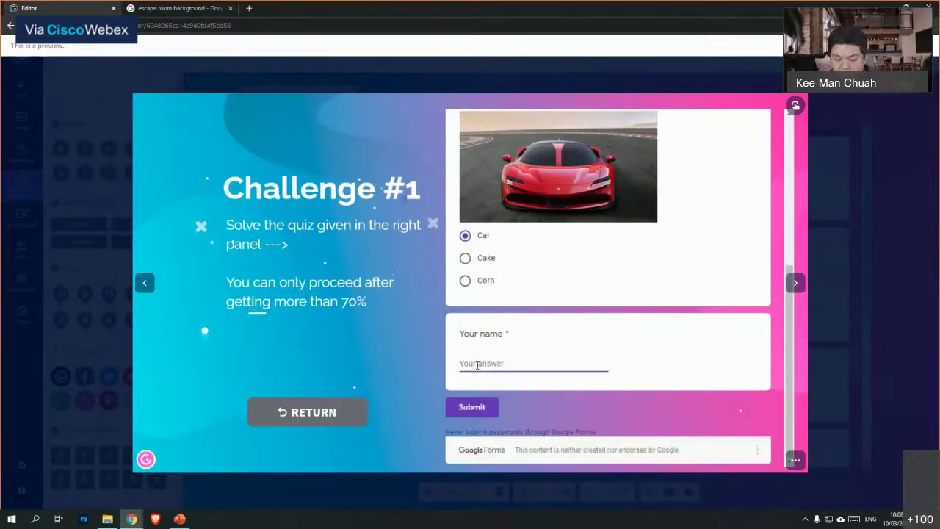
{"action": "type", "text": "km"}
- Submit the quiz response, check its score, and return to the Genially preview
{"action": "left_click", "coordinate": [481, 415]}
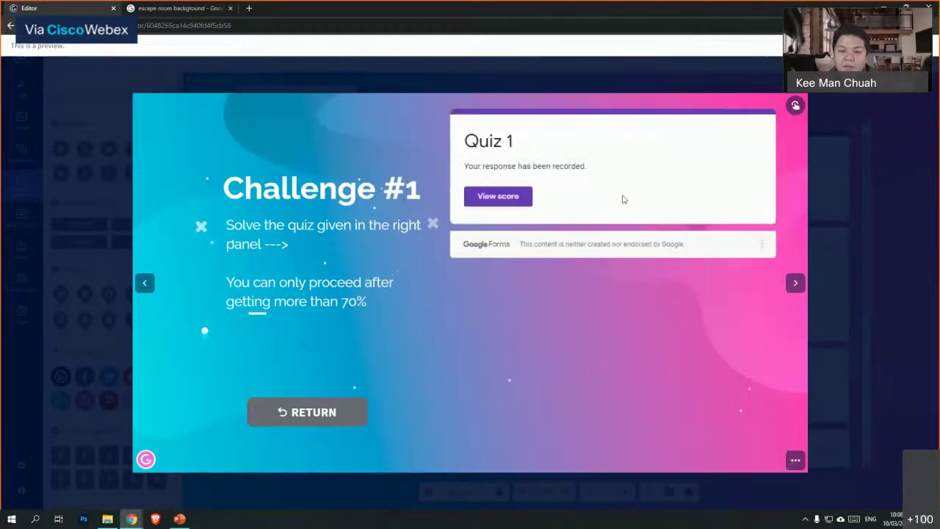
{"action": "left_click", "coordinate": [512, 208]}
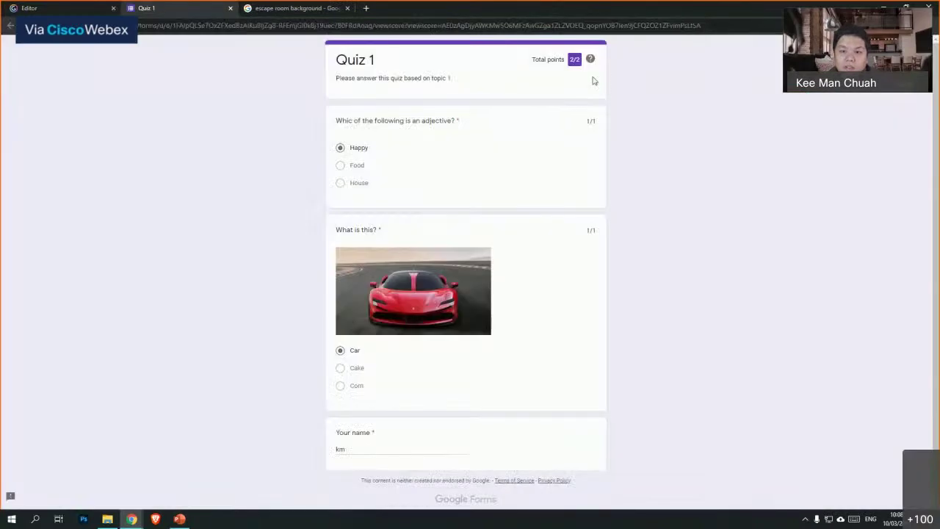
{"action": "key", "text": "ctrl+shift+Tab"}
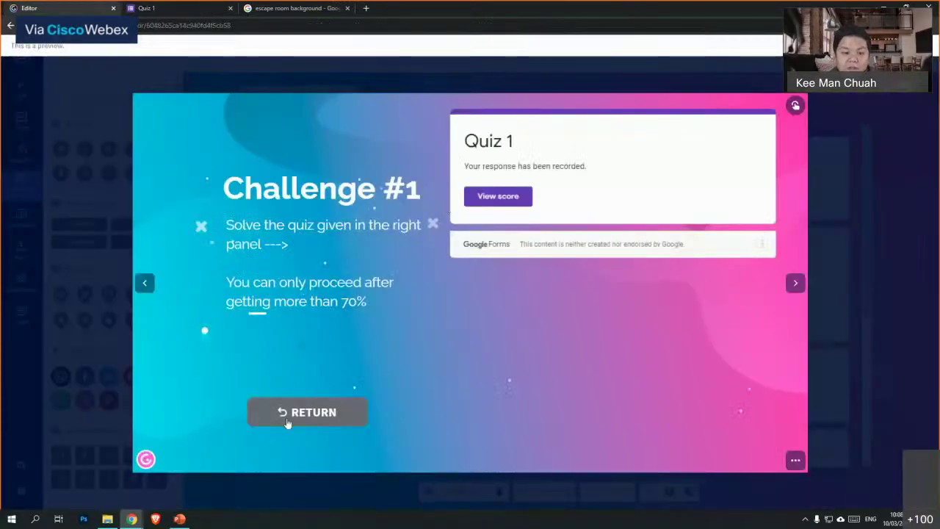
- Test the RETURN button on the Challenge #1 page in the preview and close the preview
{"action": "left_click", "coordinate": [336, 419]}
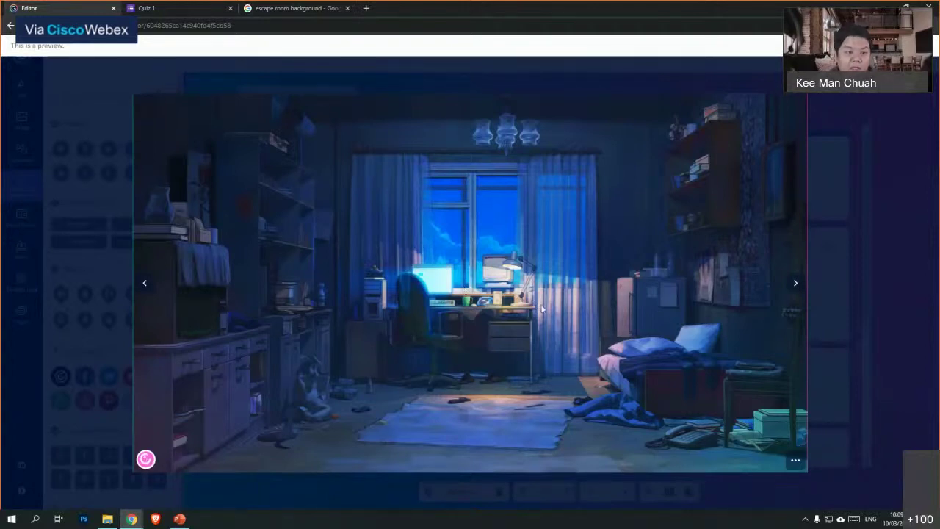
{"action": "left_click", "coordinate": [876, 133]}
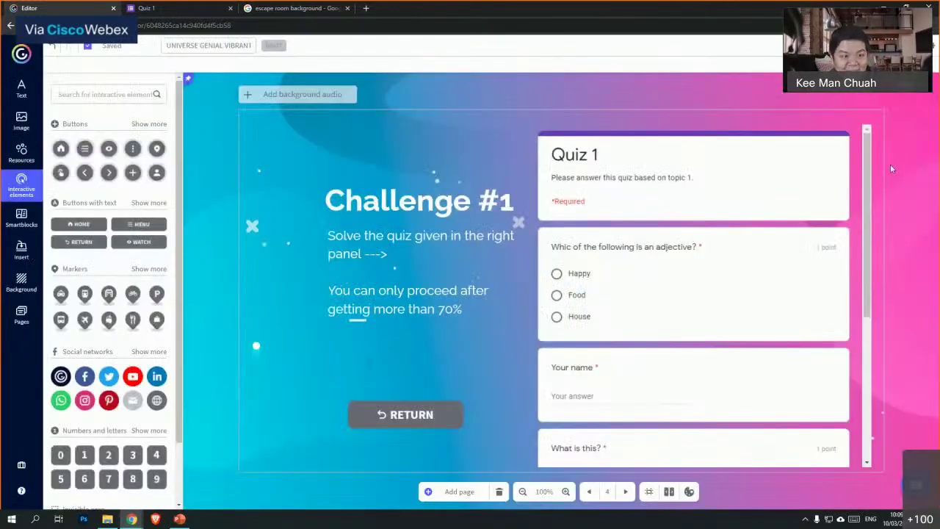
- Open the blank fifth page and give it the dark navy library background with the colourful torn edge on one side
{"action": "left_click", "coordinate": [21, 326]}
{"action": "left_click", "coordinate": [103, 433]}
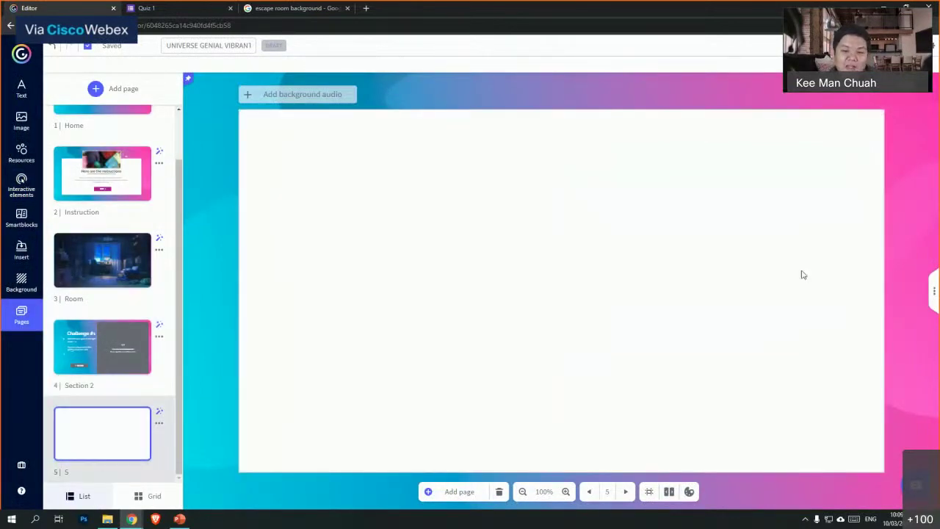
{"action": "left_click", "coordinate": [20, 251]}
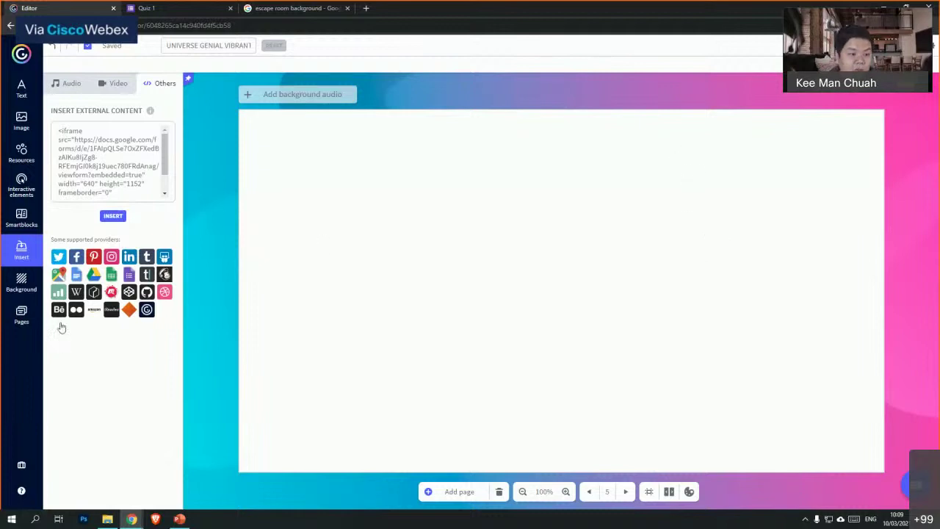
{"action": "left_click", "coordinate": [21, 286]}
{"action": "scroll", "coordinate": [139, 335], "scroll_direction": "down", "scroll_amount": 5}
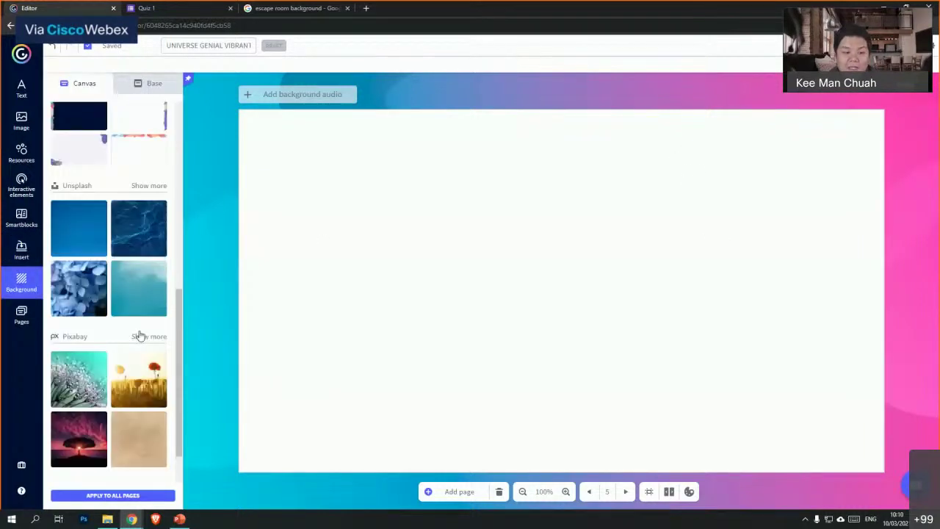
{"action": "scroll", "coordinate": [139, 335], "scroll_direction": "up", "scroll_amount": 6}
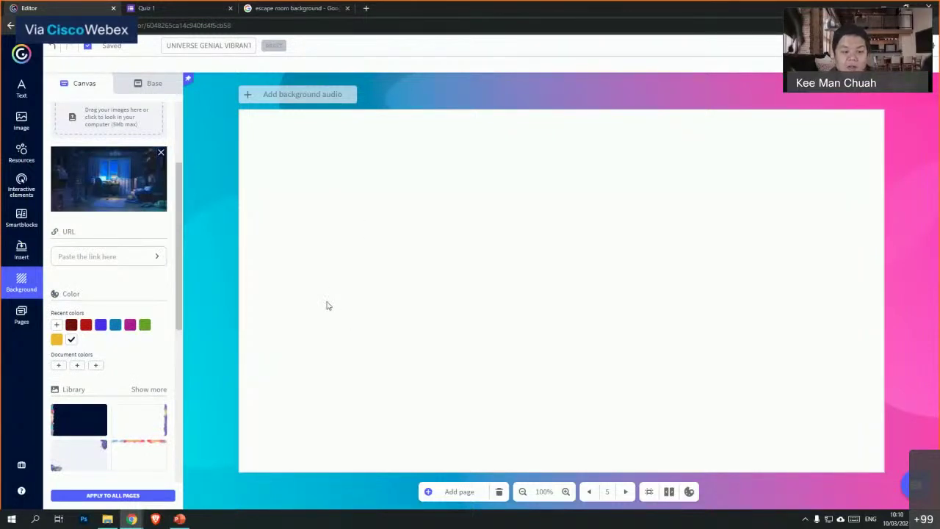
{"action": "left_click_drag", "start_coordinate": [177, 319], "coordinate": [176, 353]}
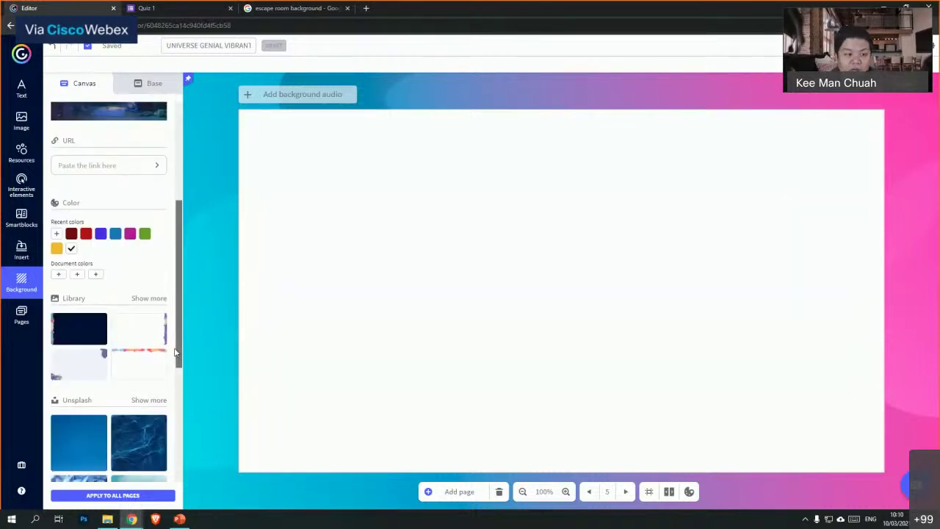
{"action": "scroll", "coordinate": [117, 323], "scroll_direction": "down", "scroll_amount": 1}
{"action": "left_click", "coordinate": [88, 285]}
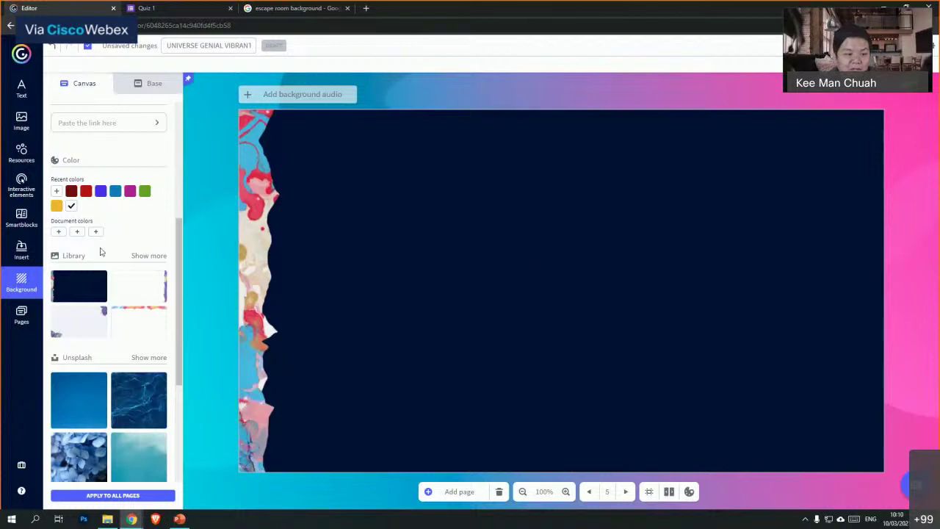
- Try the red bokeh, stormy house and checkered floor library backgrounds on page 5, and reapply the navy one with the torn edge
{"action": "left_click", "coordinate": [145, 256]}
{"action": "scroll", "coordinate": [155, 343], "scroll_direction": "down", "scroll_amount": 3}
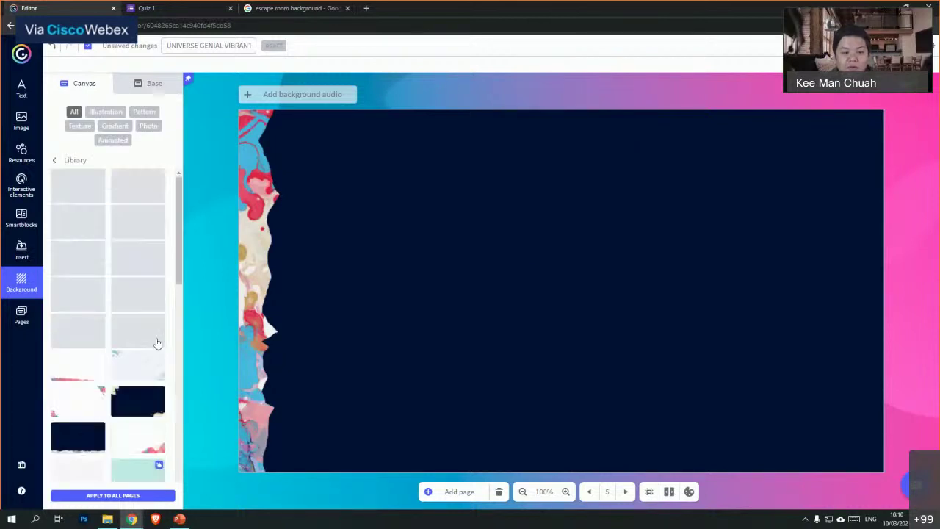
{"action": "scroll", "coordinate": [159, 354], "scroll_direction": "down", "scroll_amount": 4}
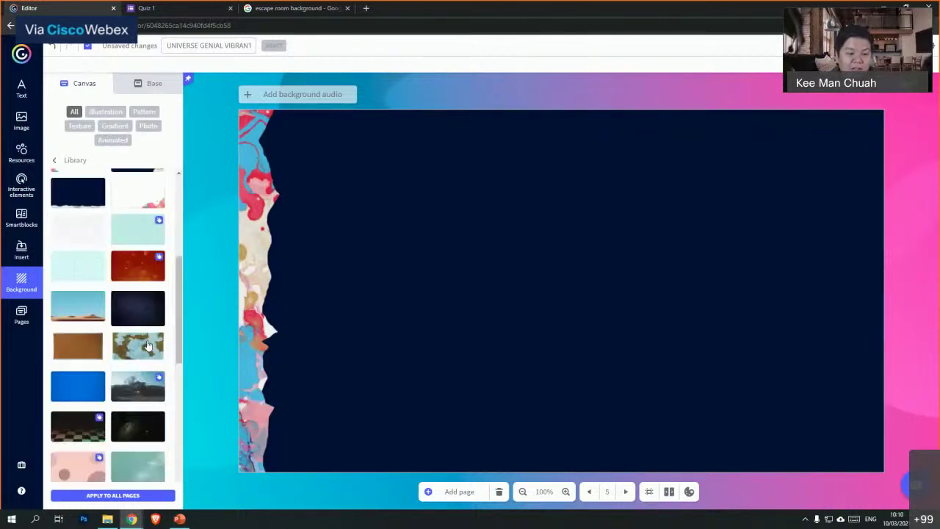
{"action": "left_click", "coordinate": [142, 272]}
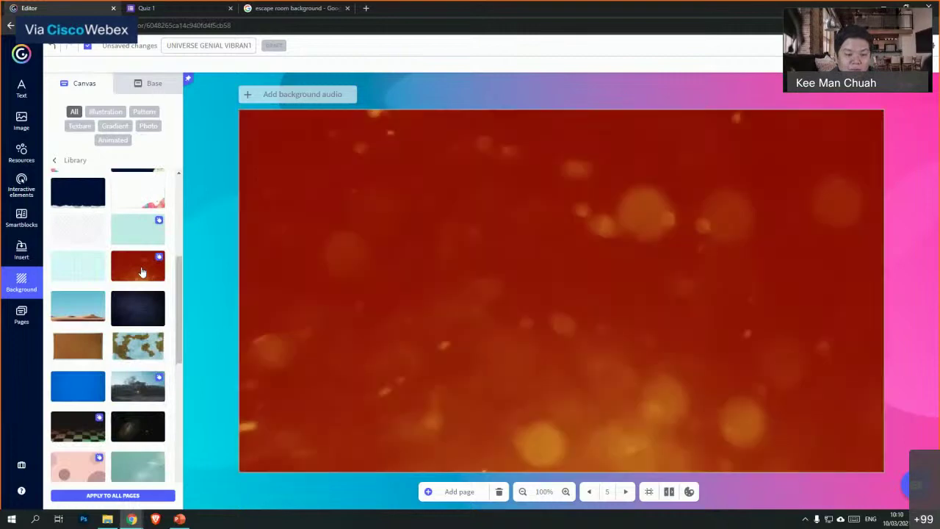
{"action": "left_click", "coordinate": [129, 385]}
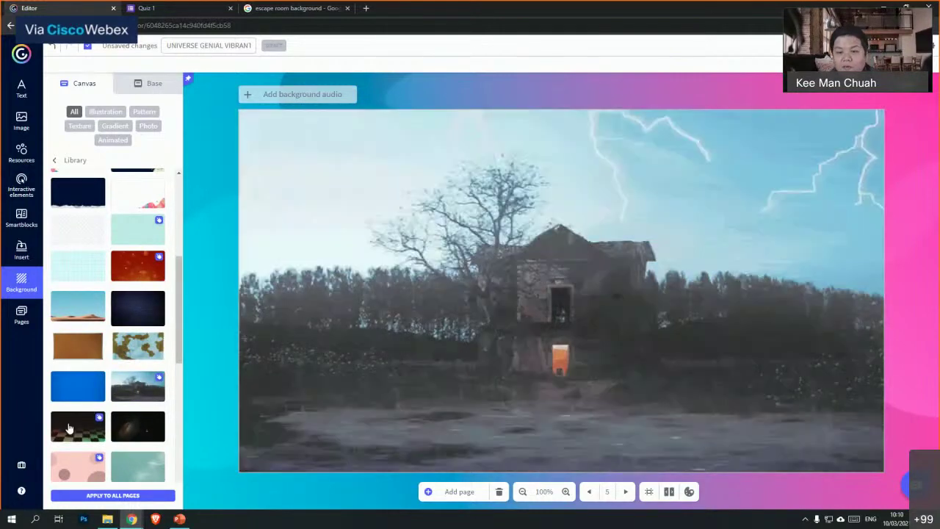
{"action": "left_click", "coordinate": [68, 428]}
{"action": "scroll", "coordinate": [110, 352], "scroll_direction": "up", "scroll_amount": 5}
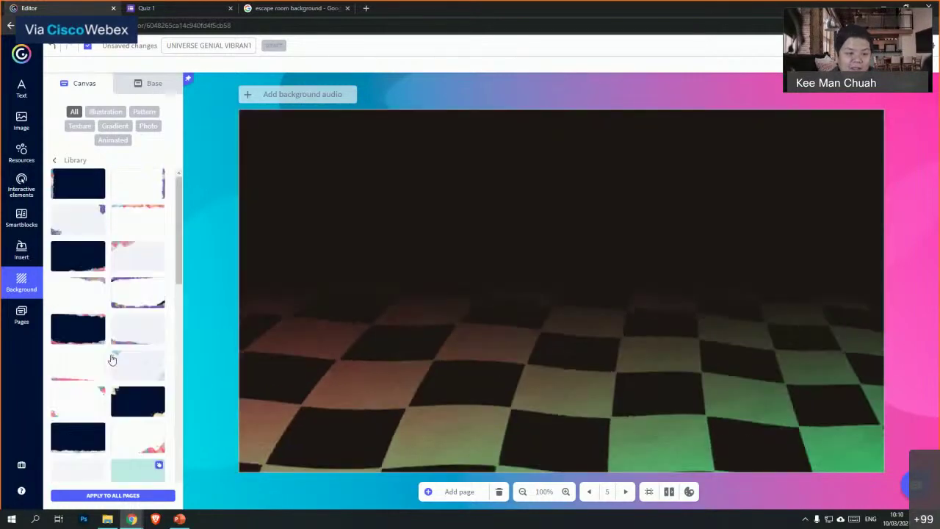
{"action": "left_click", "coordinate": [94, 187]}
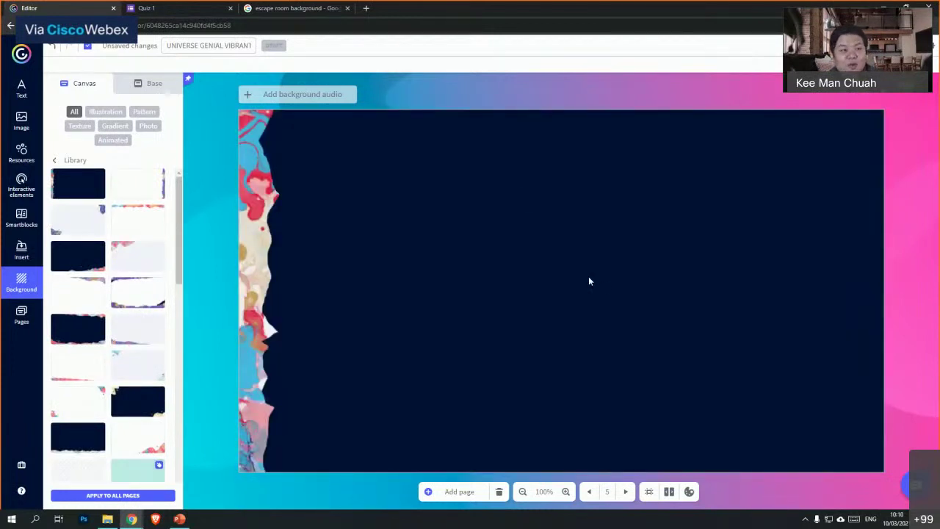
- Add a Title 1 text reading "Challenge #2" to page 5
{"action": "left_click", "coordinate": [22, 88]}
{"action": "left_click", "coordinate": [90, 98]}
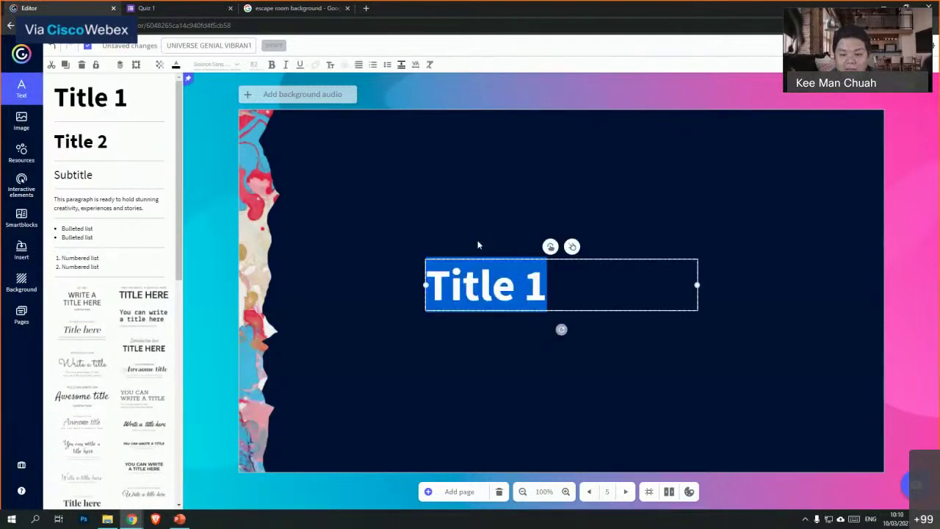
{"action": "type", "text": "Challeng"}
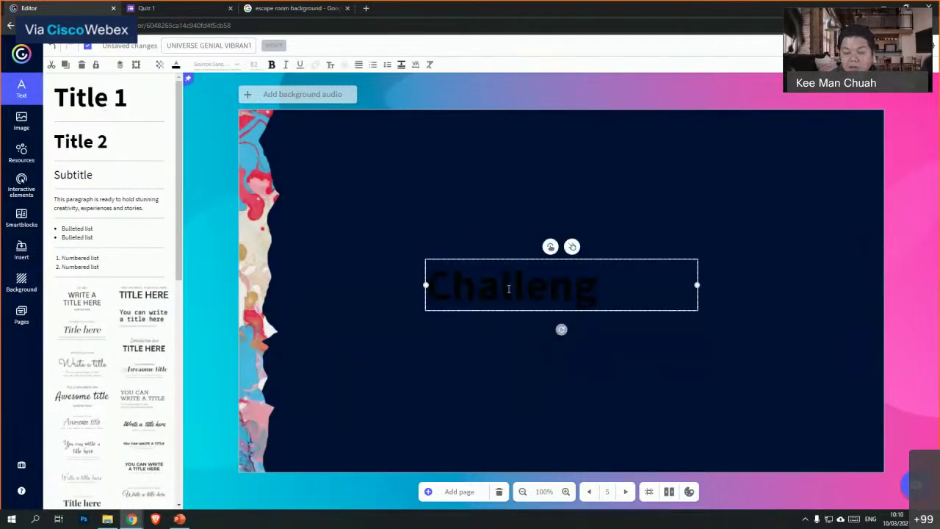
{"action": "type", "text": "e #2"}
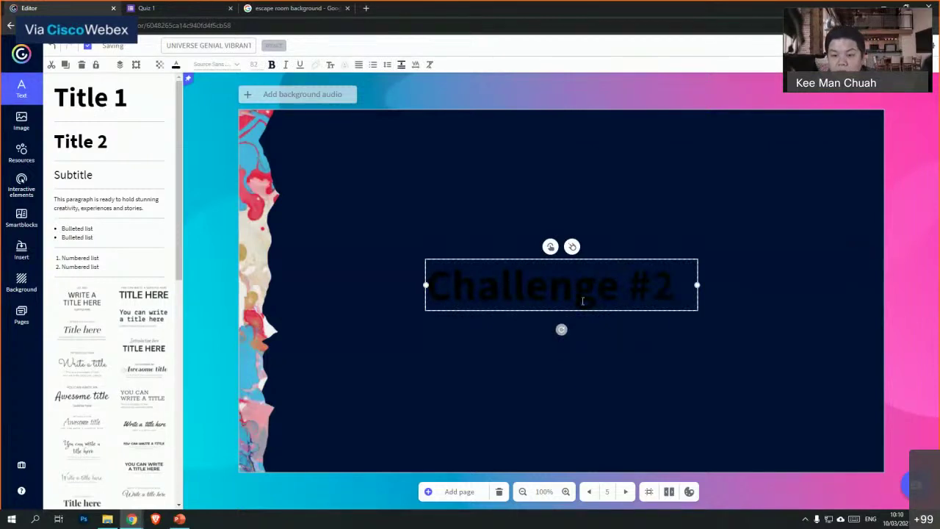
- Colour the "Challenge #2" title white and move it up near the top of the page
{"action": "key", "text": "ctrl+a"}
{"action": "left_click", "coordinate": [179, 68]}
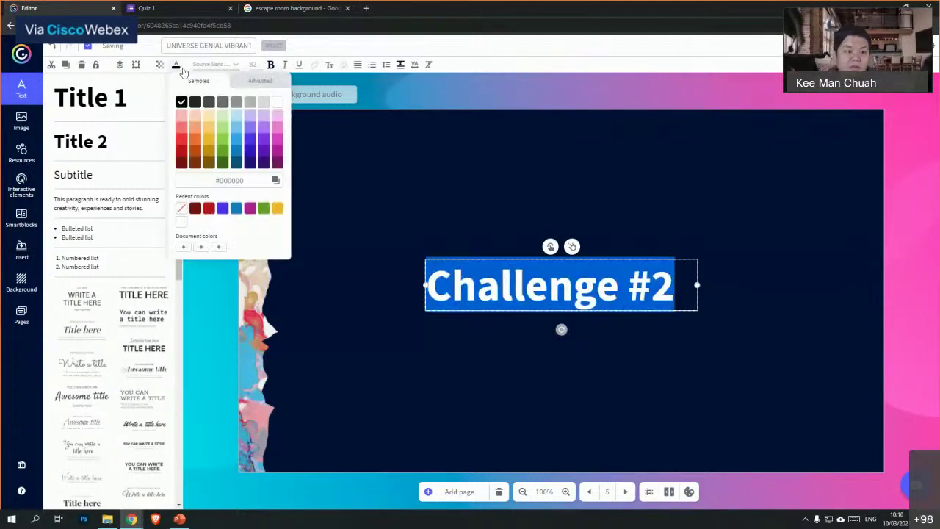
{"action": "left_click", "coordinate": [277, 101]}
{"action": "left_click", "coordinate": [571, 294]}
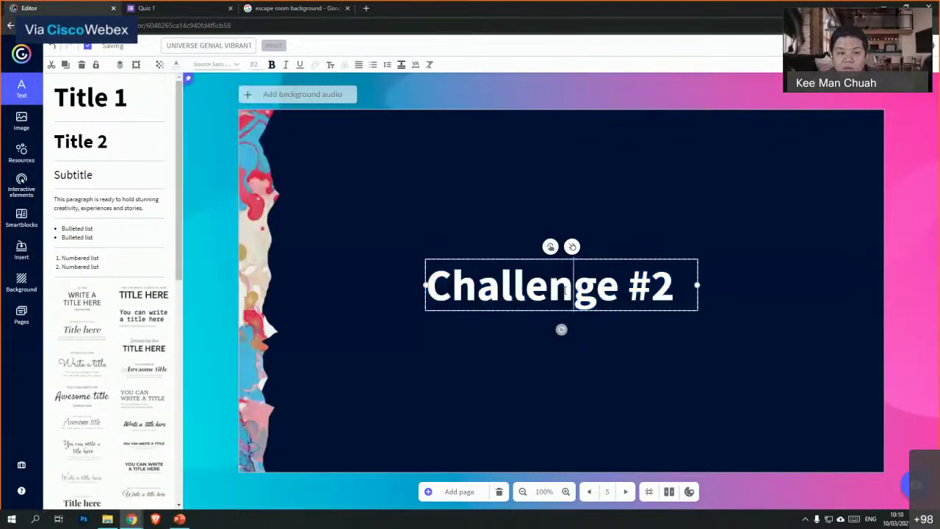
{"action": "left_click_drag", "start_coordinate": [593, 309], "coordinate": [591, 197]}
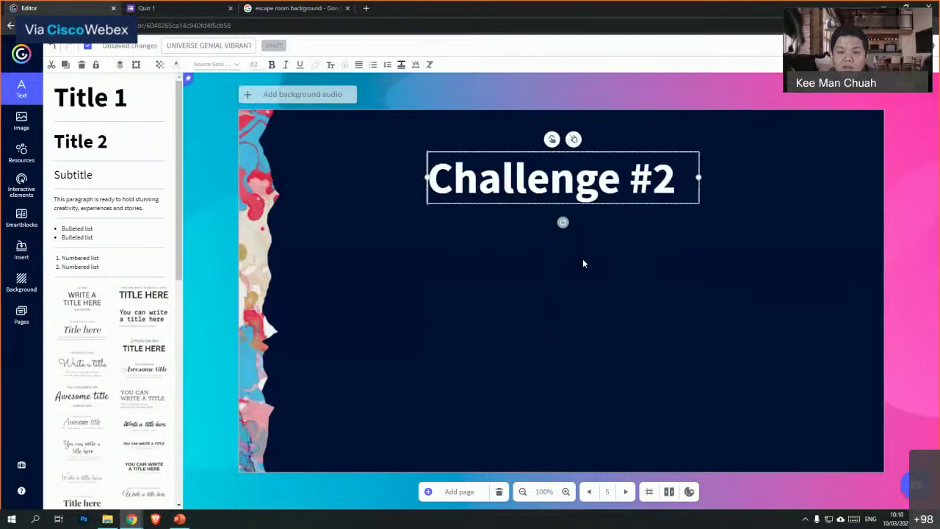
{"action": "left_click", "coordinate": [583, 262]}
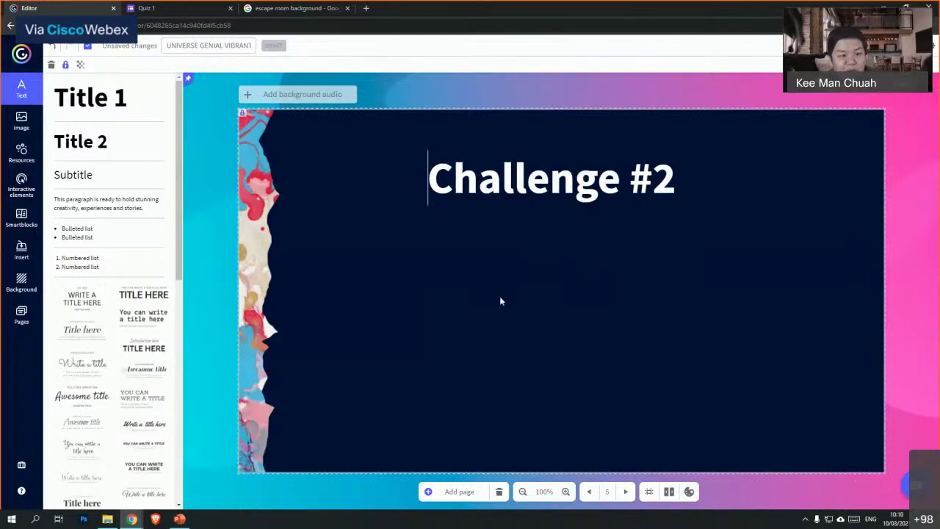
- Add a placeholder paragraph just below the "Challenge #2" title and widen its box so the text fits on one line
{"action": "left_click", "coordinate": [83, 197]}
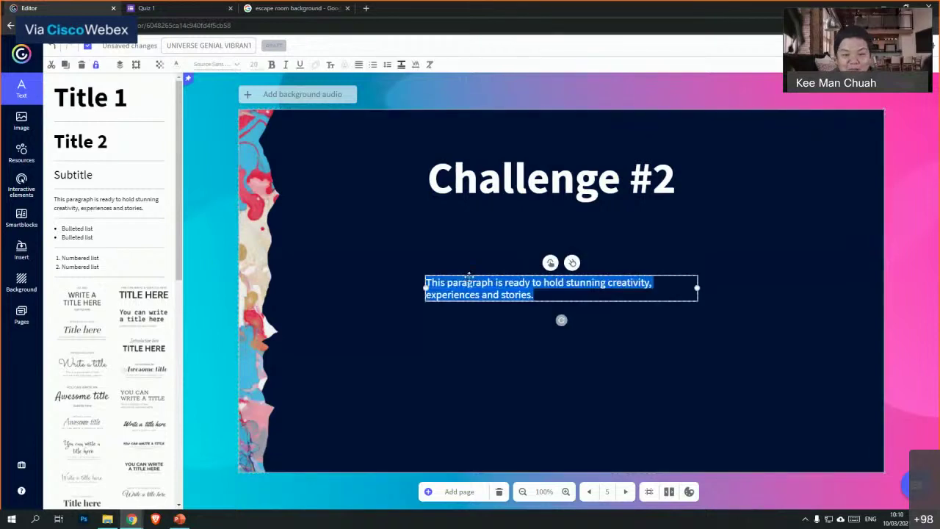
{"action": "left_click_drag", "start_coordinate": [470, 276], "coordinate": [446, 230]}
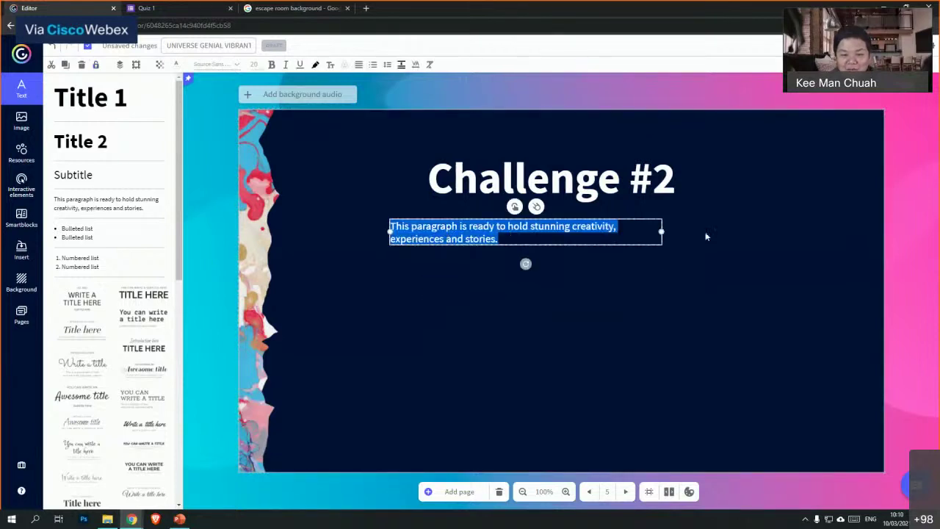
{"action": "left_click_drag", "start_coordinate": [660, 231], "coordinate": [754, 235]}
{"action": "double_click", "coordinate": [578, 232]}
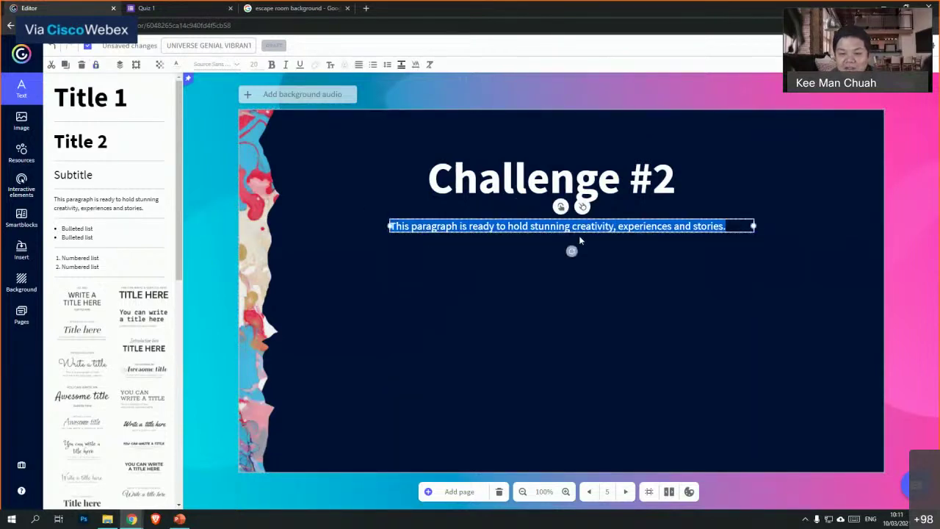
{"action": "left_click", "coordinate": [735, 225]}
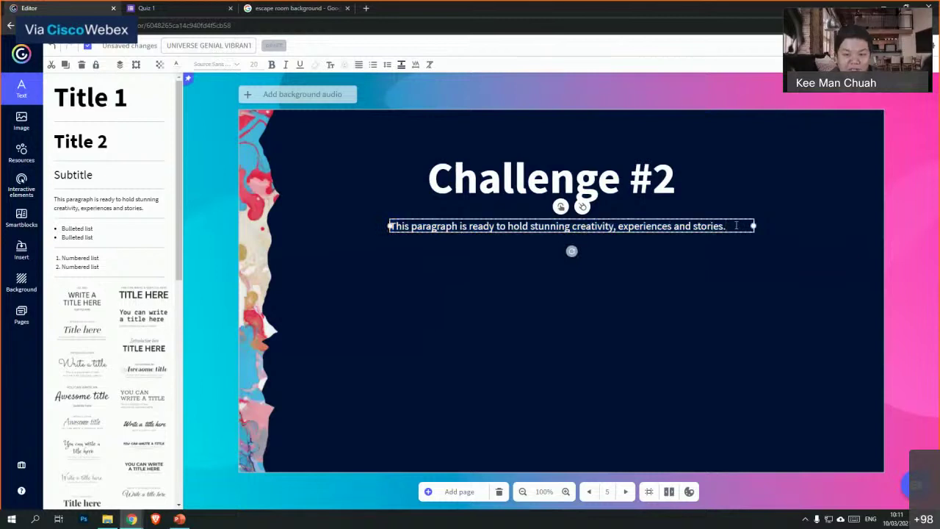
{"action": "left_click", "coordinate": [526, 326]}
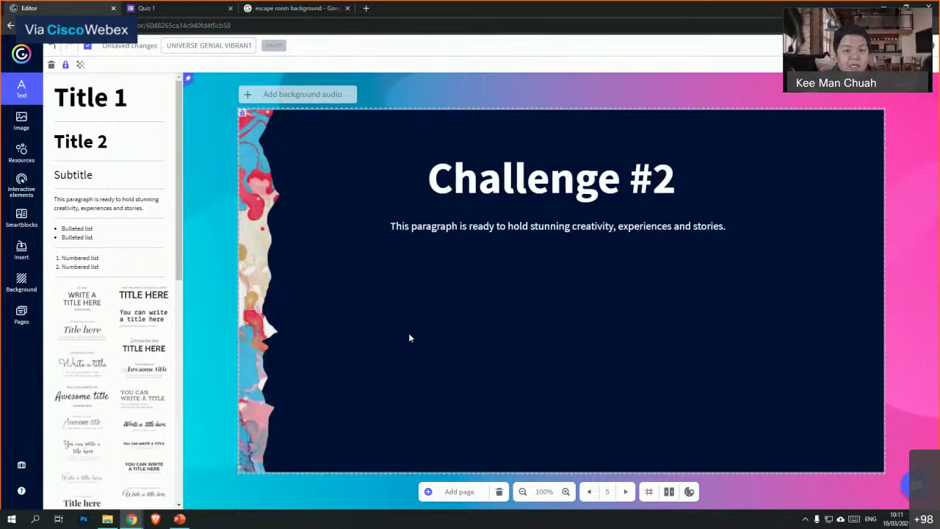
{"action": "double_click", "coordinate": [727, 226]}
{"action": "left_click", "coordinate": [720, 273]}
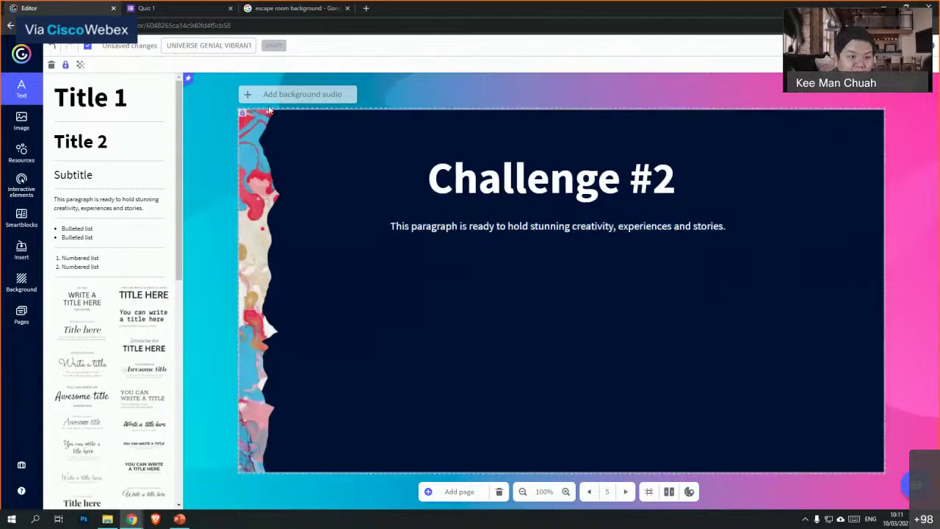
- Switch to the Quiz 1 browser tab, go to forms.google.com and create a blank form
{"action": "left_click", "coordinate": [169, 8]}
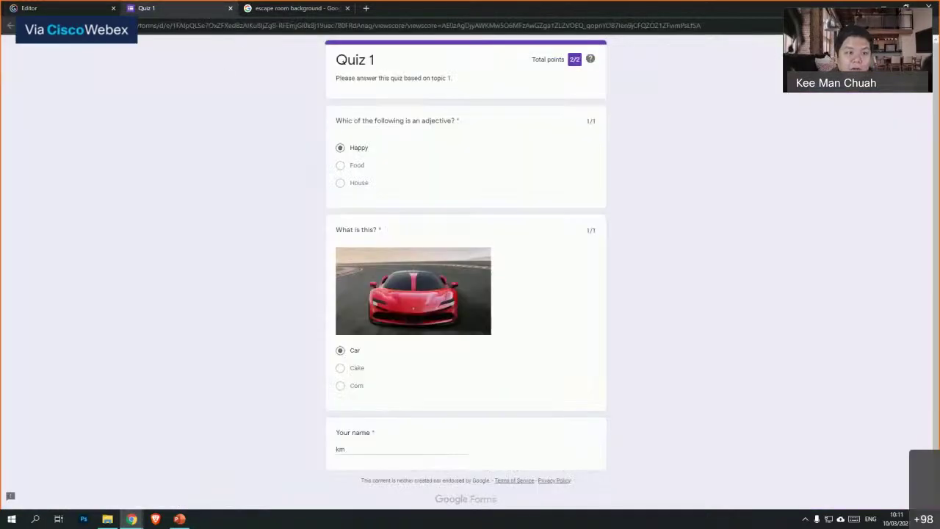
{"action": "left_click", "coordinate": [170, 25]}
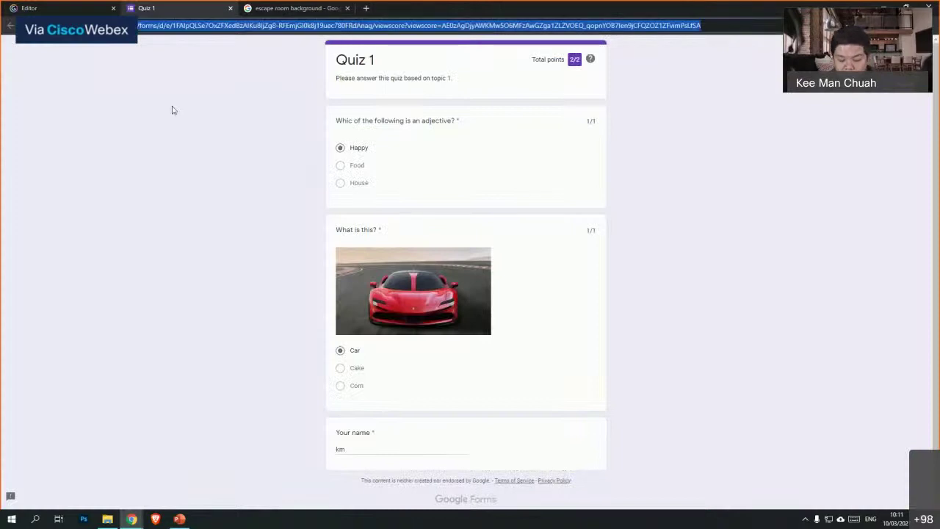
{"action": "type", "text": "form"}
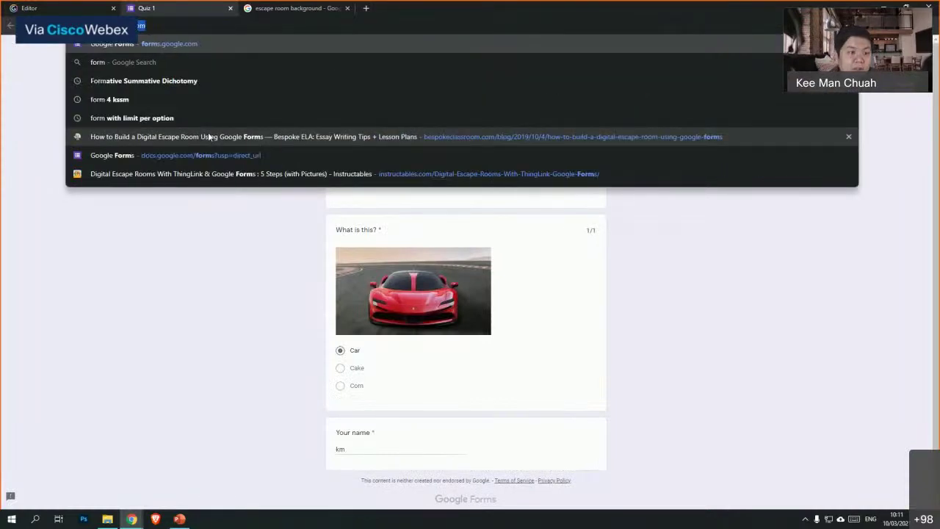
{"action": "left_click", "coordinate": [162, 41]}
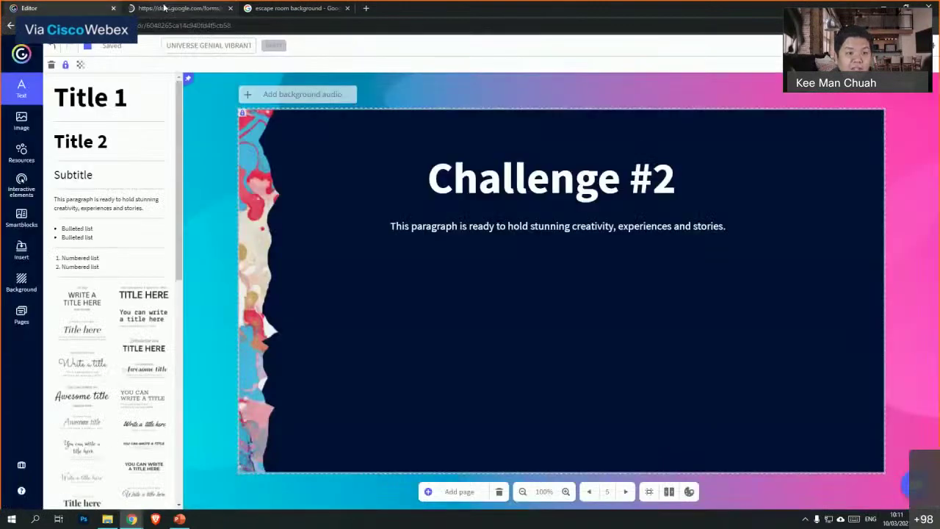
{"action": "left_click", "coordinate": [253, 118]}
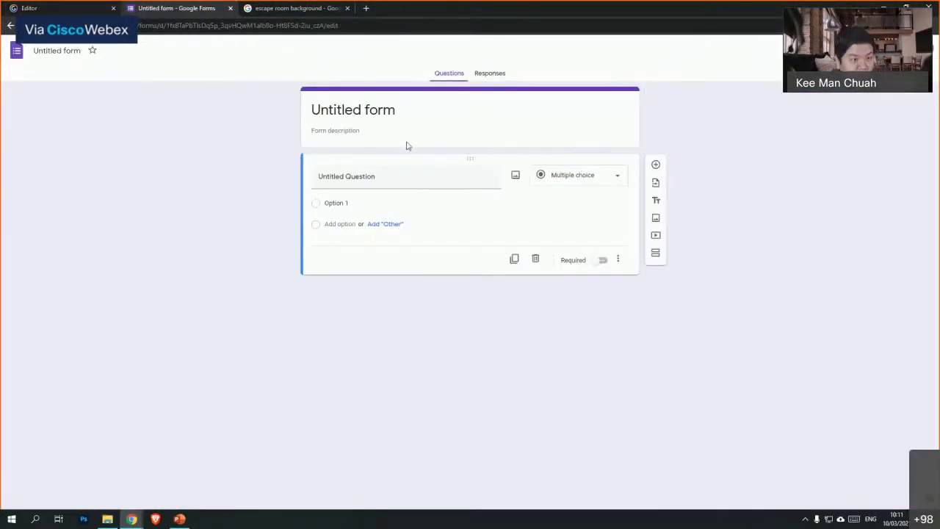
- Title the blank form "PBL Submission (Challenge 2)"
{"action": "left_click", "coordinate": [377, 108]}
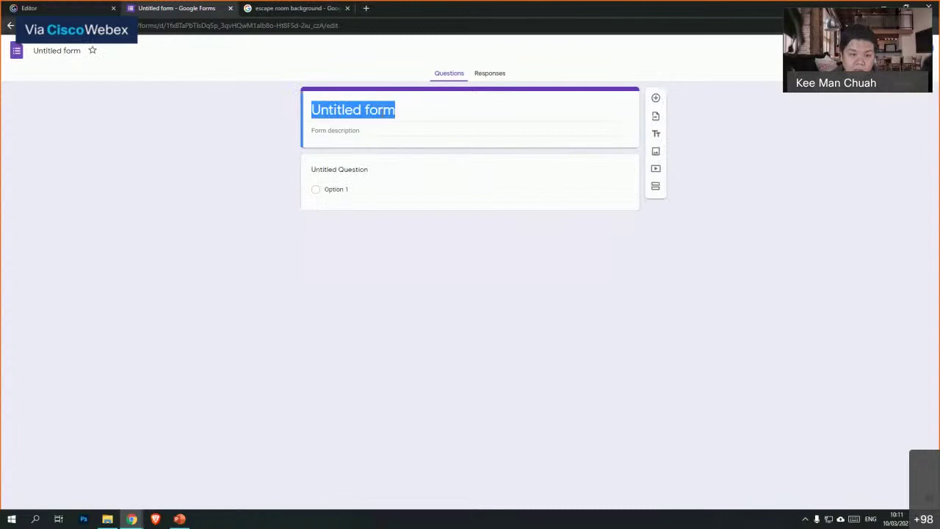
{"action": "type", "text": "PBL Subm"}
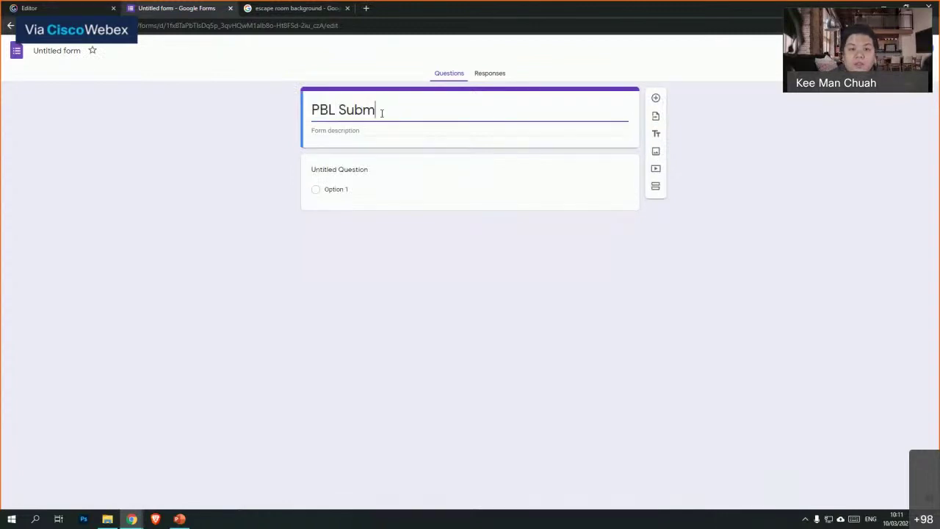
{"action": "type", "text": "ission (Challege"}
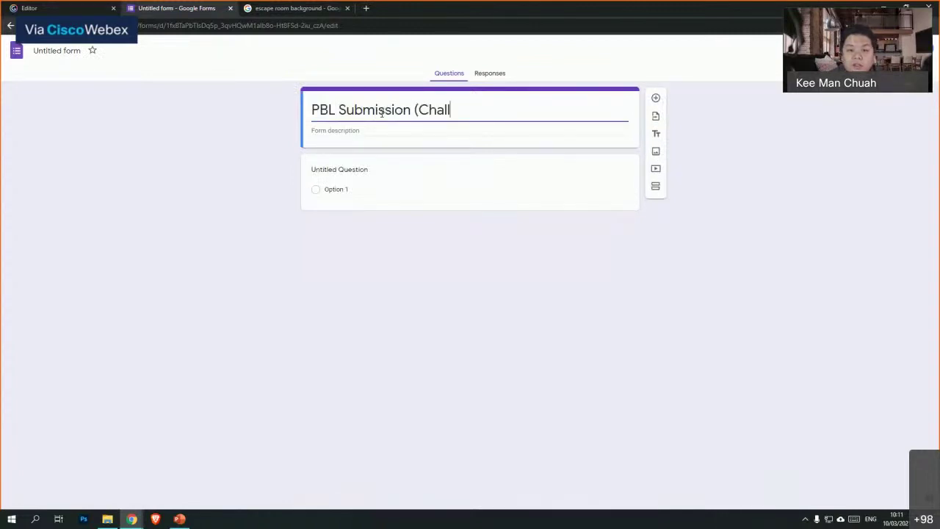
{"action": "key", "text": "BackSpace"}
{"action": "key", "text": "BackSpace"}
{"action": "type", "text": "nge 2)"}
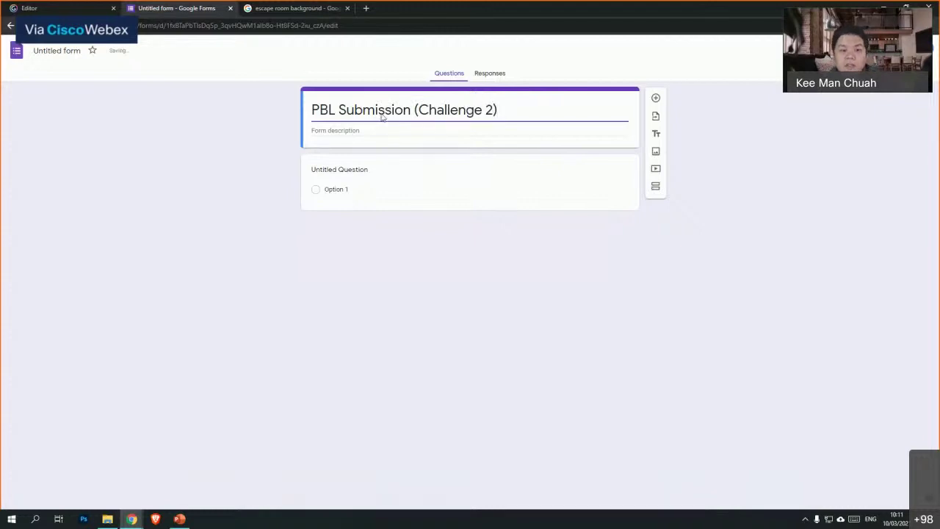
- Turn the first question into a required Paragraph question reading "Put your answer here"
{"action": "left_click", "coordinate": [380, 177]}
{"action": "left_click", "coordinate": [571, 174]}
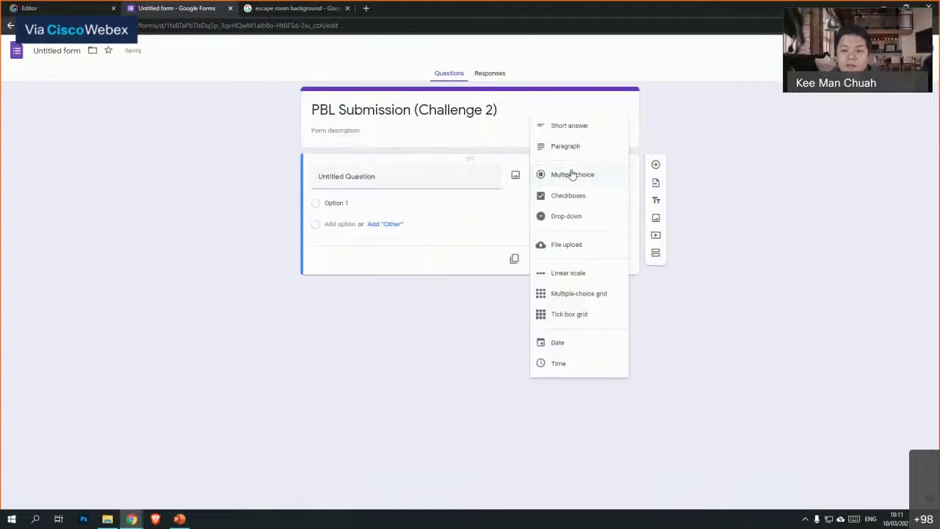
{"action": "left_click", "coordinate": [566, 146]}
{"action": "left_click", "coordinate": [370, 185]}
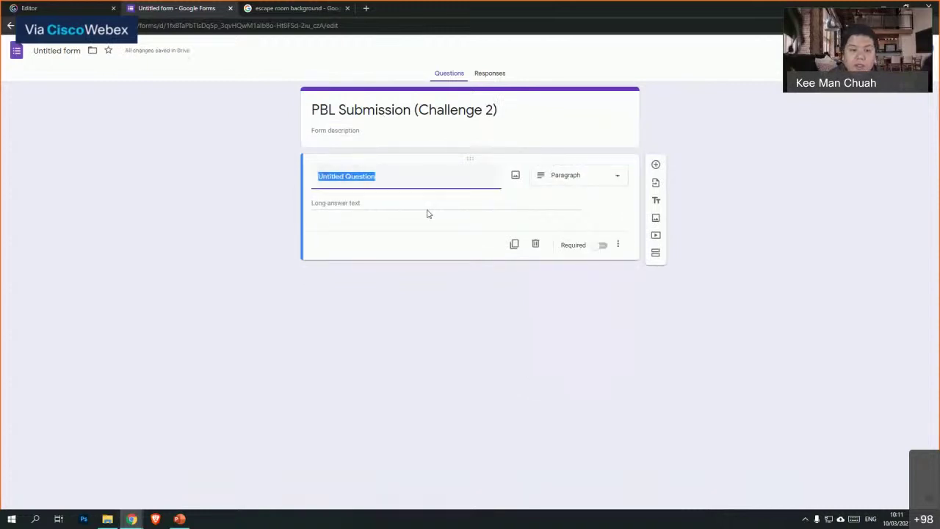
{"action": "type", "text": "Ty["}
{"action": "key", "text": "BackSpace"}
{"action": "key", "text": "BackSpace"}
{"action": "key", "text": "BackSpace"}
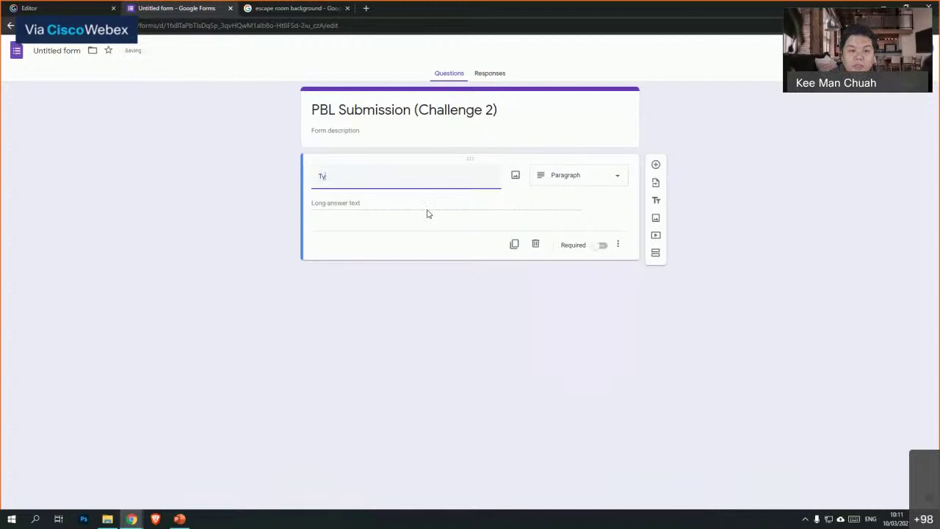
{"action": "type", "text": "Put your answer here"}
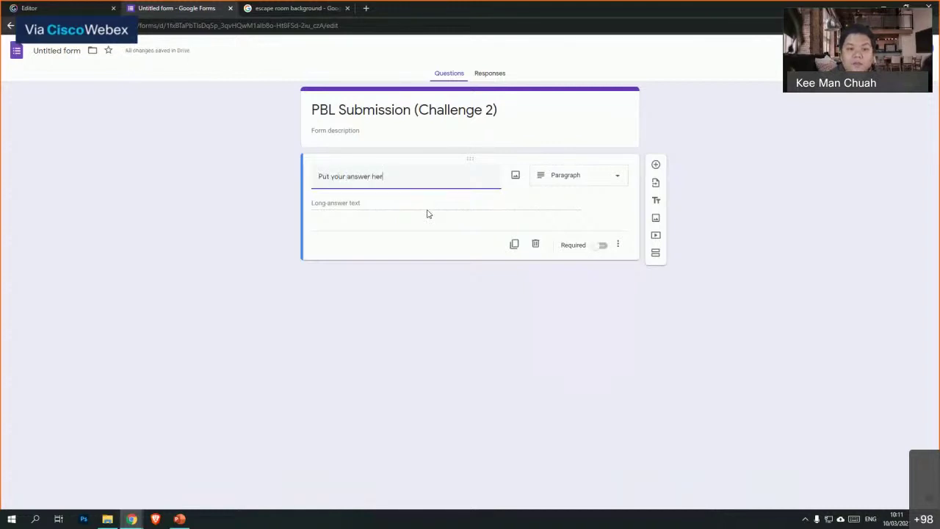
{"action": "left_click", "coordinate": [604, 246]}
- Add a required short-answer question "Name" and place it above the "Put your answer here" question
{"action": "left_click", "coordinate": [656, 165]}
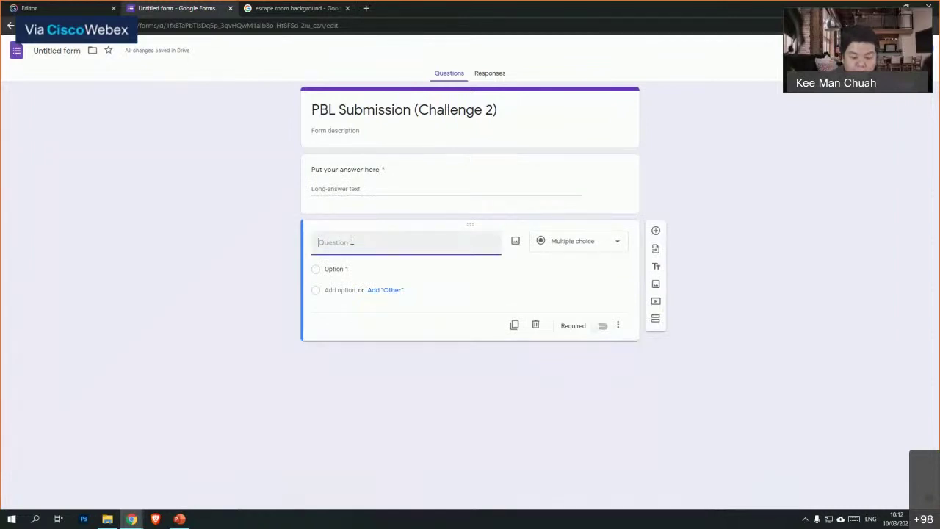
{"action": "type", "text": "N"}
{"action": "type", "text": "ame"}
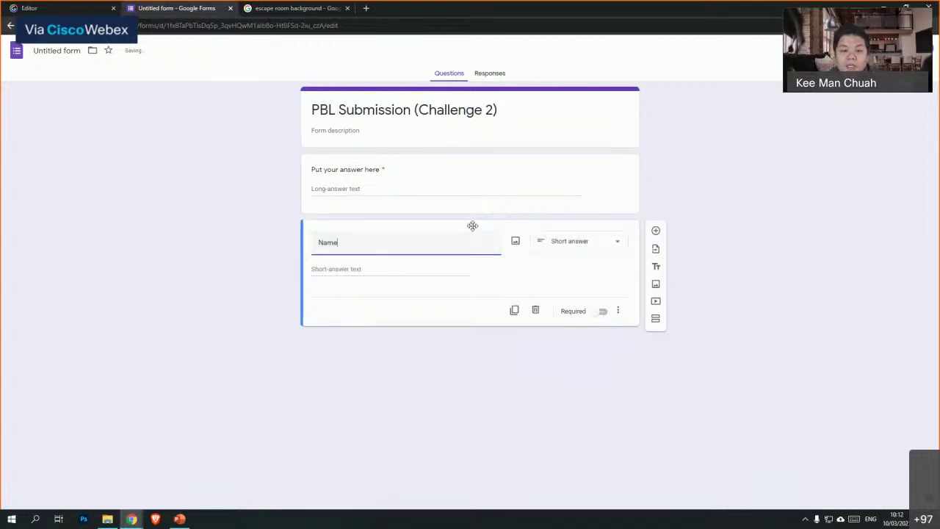
{"action": "left_click_drag", "start_coordinate": [470, 224], "coordinate": [472, 150]}
{"action": "left_click", "coordinate": [601, 246]}
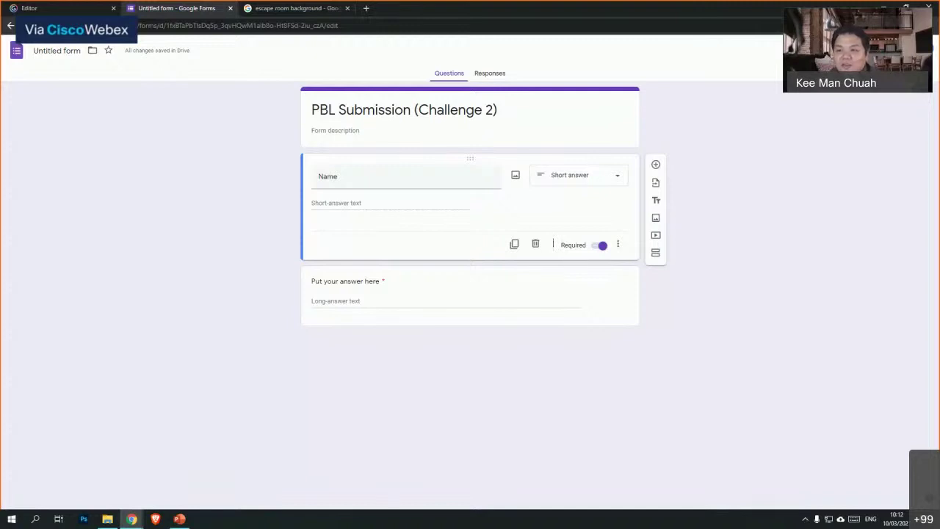
- Open the form's sending options and copy its embed HTML code
{"action": "left_click", "coordinate": [829, 50]}
{"action": "left_click", "coordinate": [473, 115]}
{"action": "left_click", "coordinate": [418, 158]}
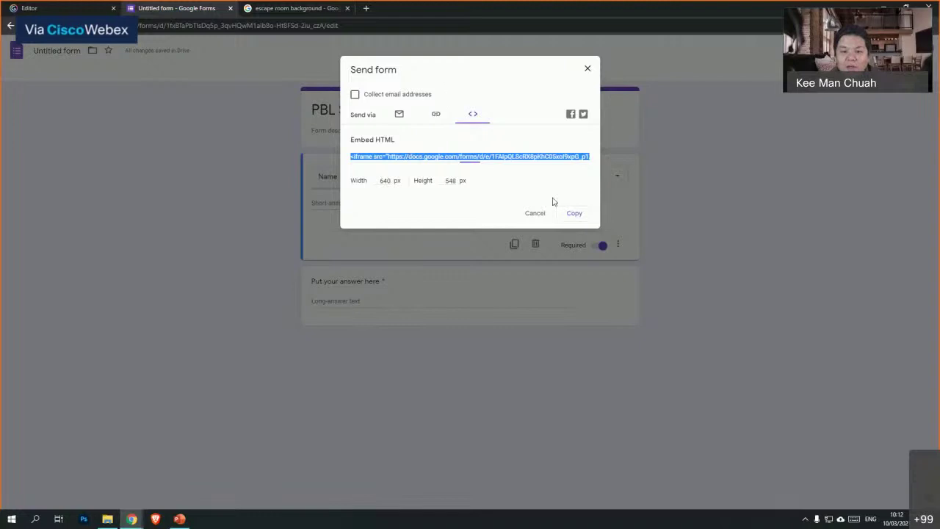
{"action": "left_click", "coordinate": [575, 213]}
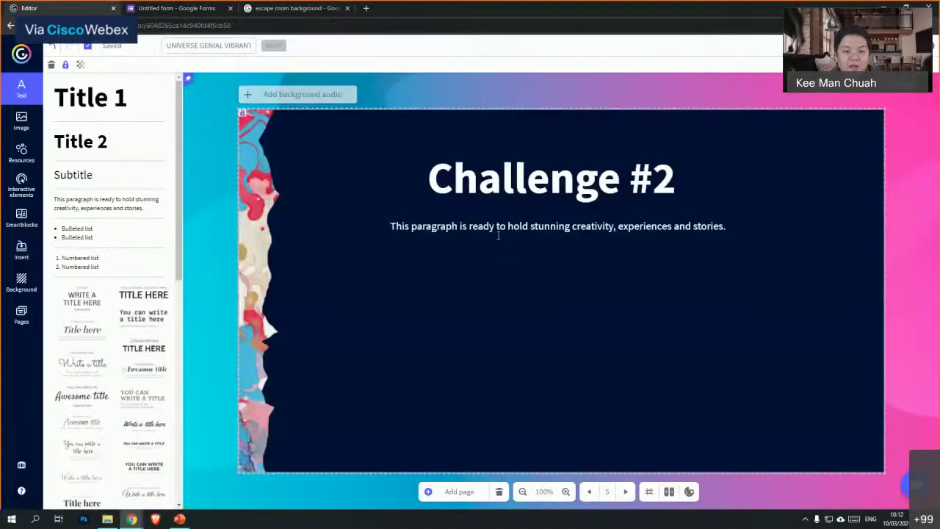
- Switch to the Genially Editor tab and insert the form's embed code as external content on page 5
{"action": "left_click", "coordinate": [59, 8]}
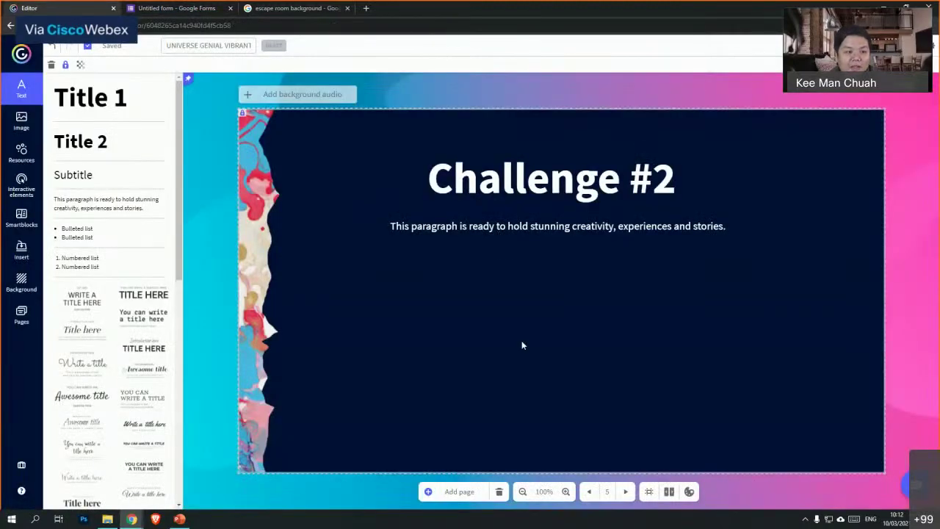
{"action": "left_click", "coordinate": [21, 251]}
{"action": "left_click", "coordinate": [165, 178]}
{"action": "key", "text": "ctrl+a"}
{"action": "key", "text": "ctrl+v"}
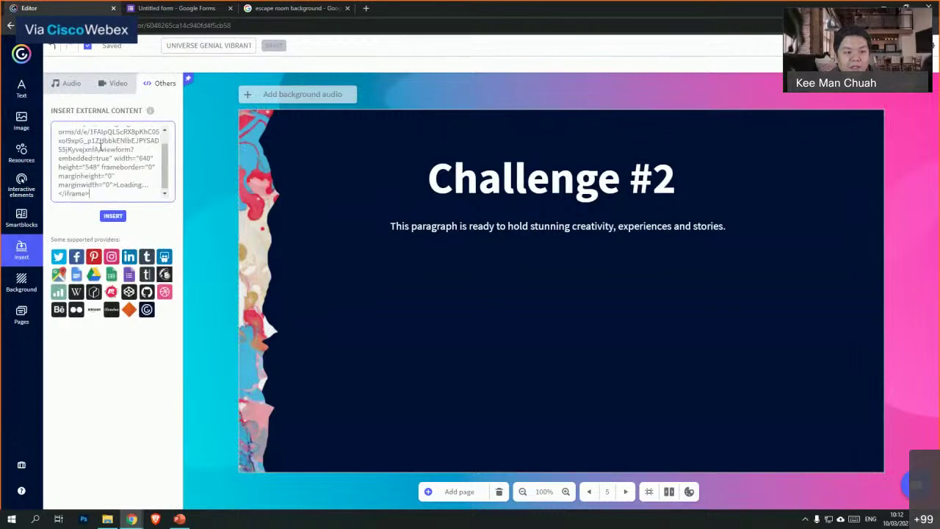
{"action": "scroll", "coordinate": [165, 178], "scroll_direction": "up", "scroll_amount": 2}
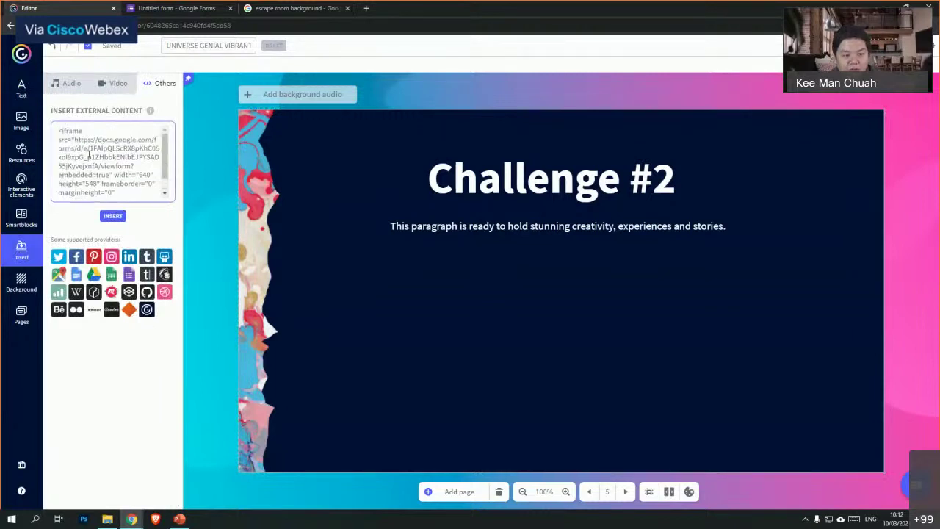
{"action": "left_click", "coordinate": [113, 215]}
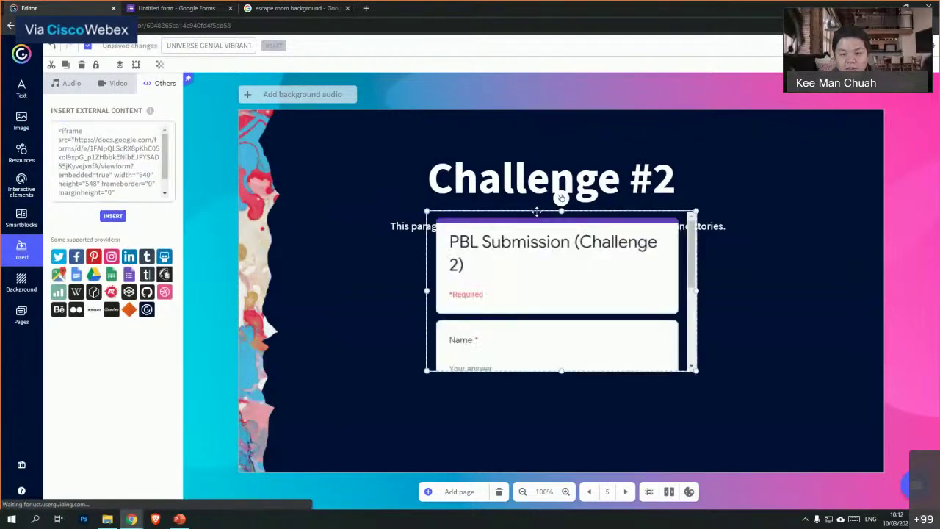
- Raise the paragraph closer to the "Challenge #2" title and enlarge the embedded form to fill the space beneath it
{"action": "left_click_drag", "start_coordinate": [528, 221], "coordinate": [454, 274]}
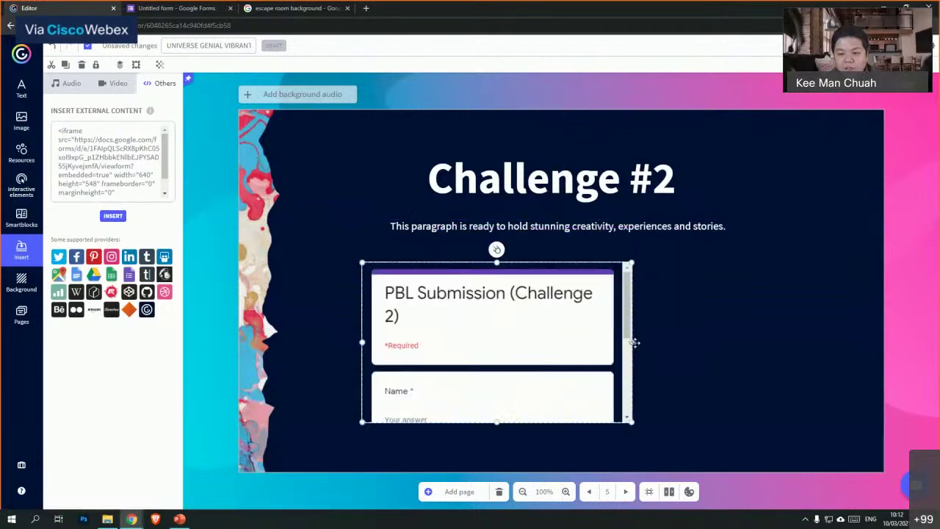
{"action": "left_click_drag", "start_coordinate": [639, 335], "coordinate": [810, 339]}
{"action": "left_click_drag", "start_coordinate": [584, 420], "coordinate": [587, 466]}
{"action": "left_click_drag", "start_coordinate": [598, 388], "coordinate": [583, 359]}
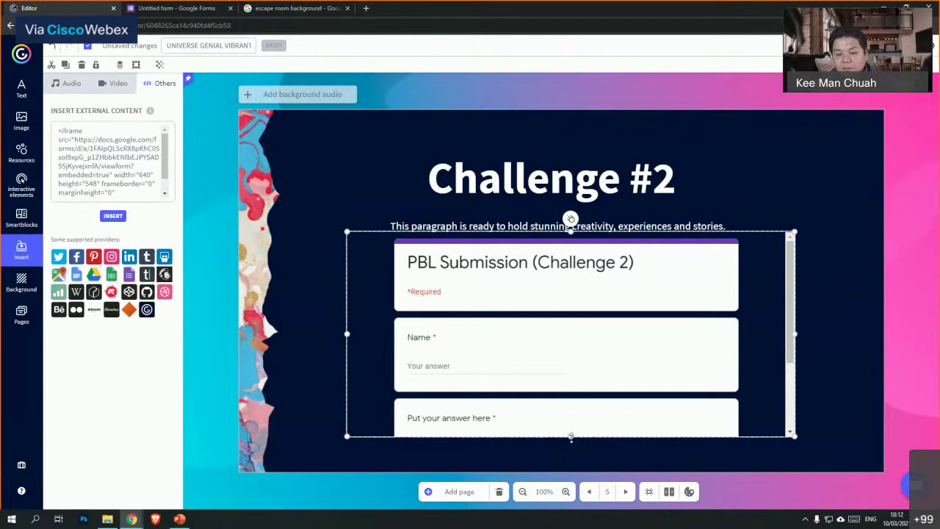
{"action": "left_click_drag", "start_coordinate": [571, 232], "coordinate": [597, 211]}
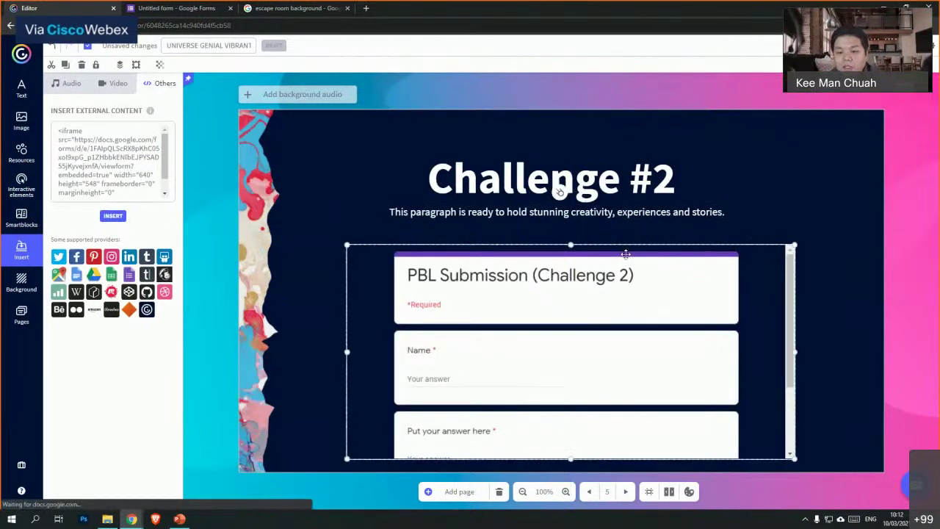
{"action": "left_click_drag", "start_coordinate": [623, 257], "coordinate": [608, 240]}
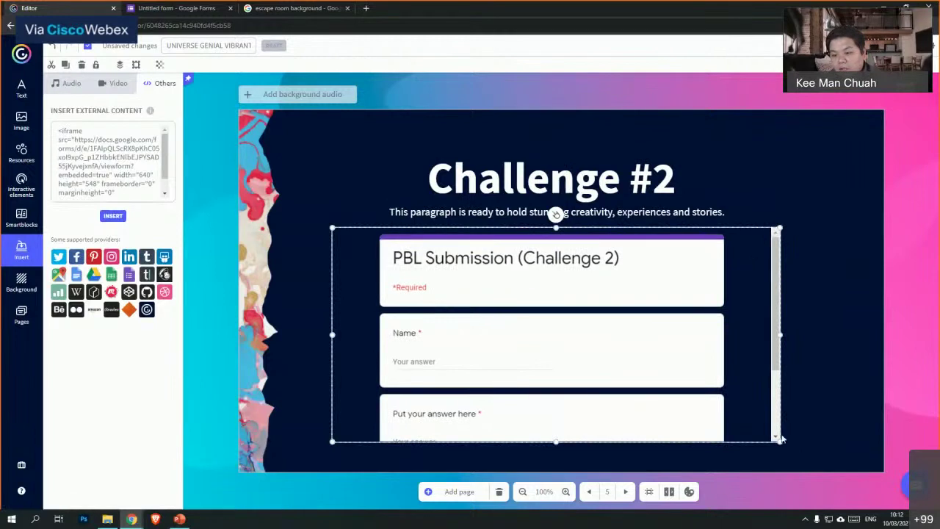
{"action": "left_click_drag", "start_coordinate": [780, 441], "coordinate": [806, 453]}
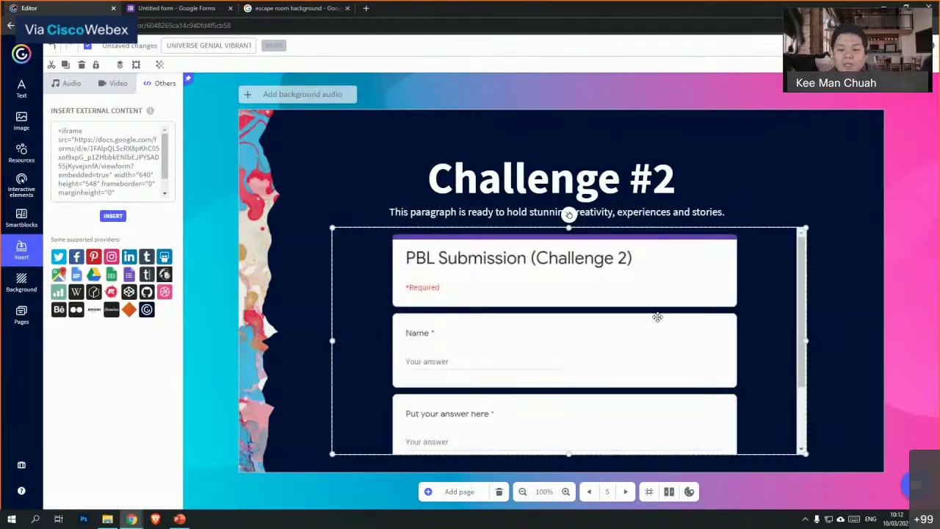
- Preview the Challenge #2 page, test the form's answer field with sample text, clear it and return to editing
{"action": "left_click", "coordinate": [847, 287]}
{"action": "left_click", "coordinate": [844, 44]}
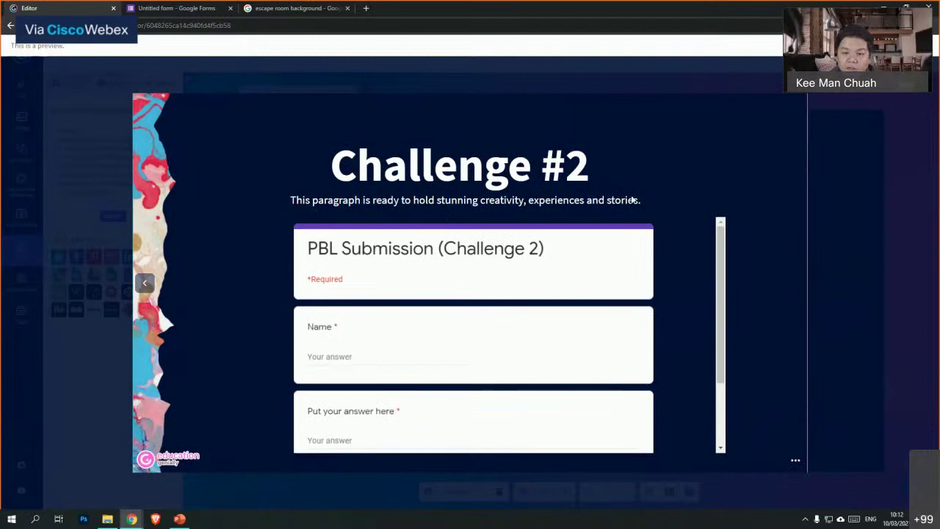
{"action": "scroll", "coordinate": [445, 359], "scroll_direction": "down", "scroll_amount": 2}
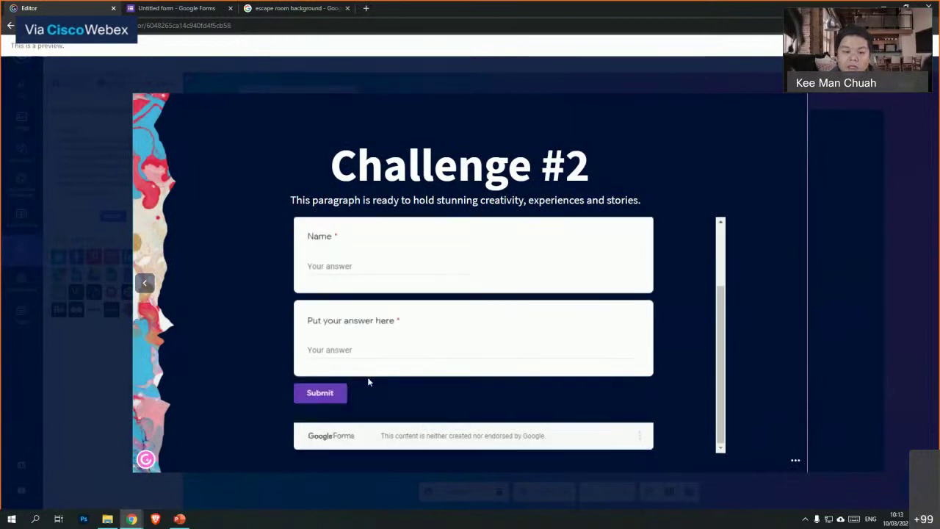
{"action": "left_click", "coordinate": [343, 348]}
{"action": "type", "text": "dfgdgdfg dfgdfg"}
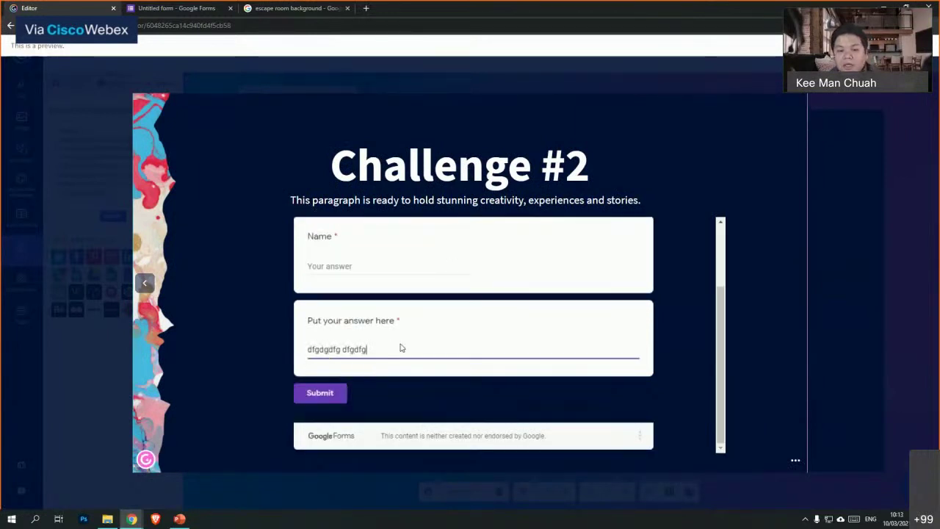
{"action": "left_click_drag", "start_coordinate": [364, 349], "coordinate": [280, 351]}
{"action": "key", "text": "BackSpace"}
{"action": "left_click", "coordinate": [795, 204]}
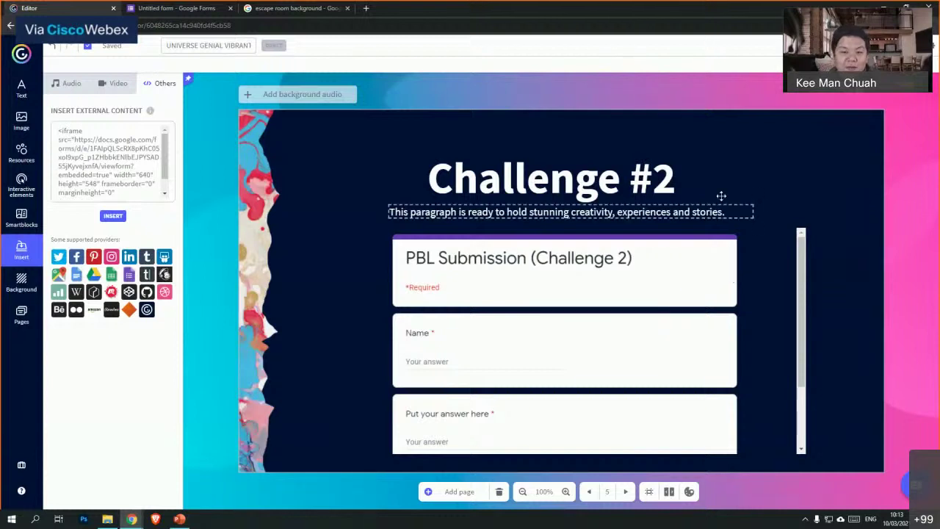
{"action": "left_click", "coordinate": [784, 182]}
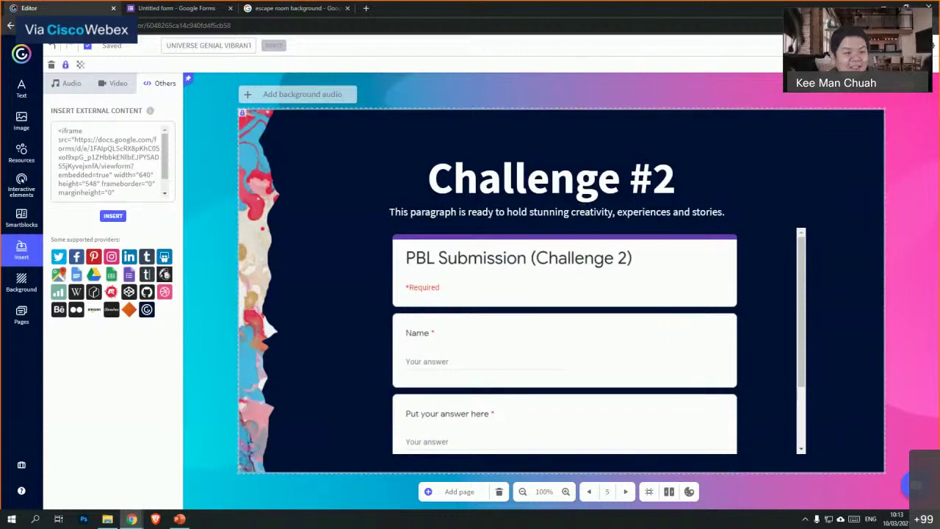
- Add a new page after page 5 using the Home layout from the template
{"action": "left_click", "coordinate": [21, 314]}
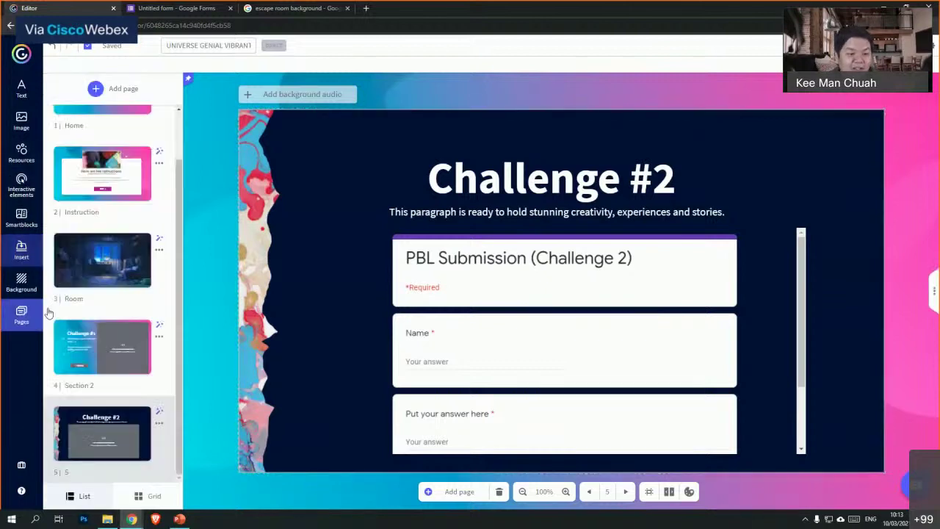
{"action": "mouse_move", "coordinate": [77, 413]}
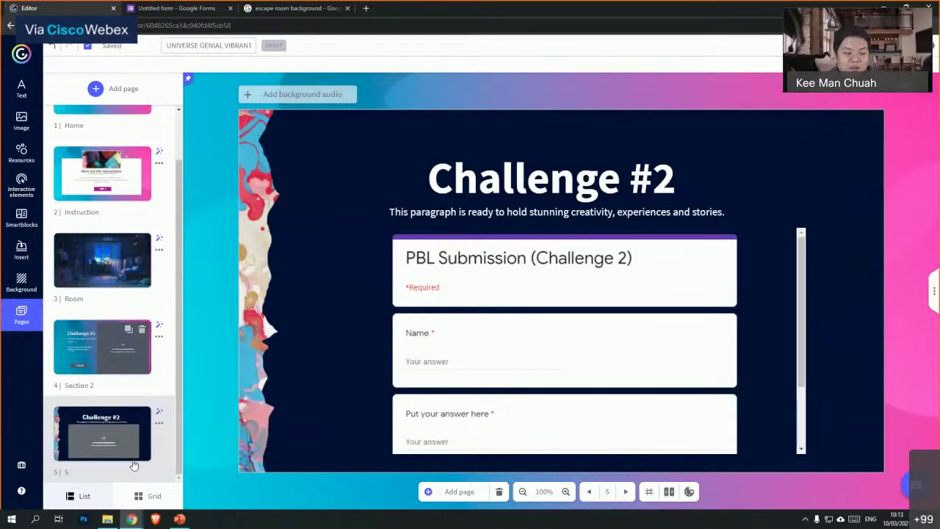
{"action": "left_click", "coordinate": [110, 89]}
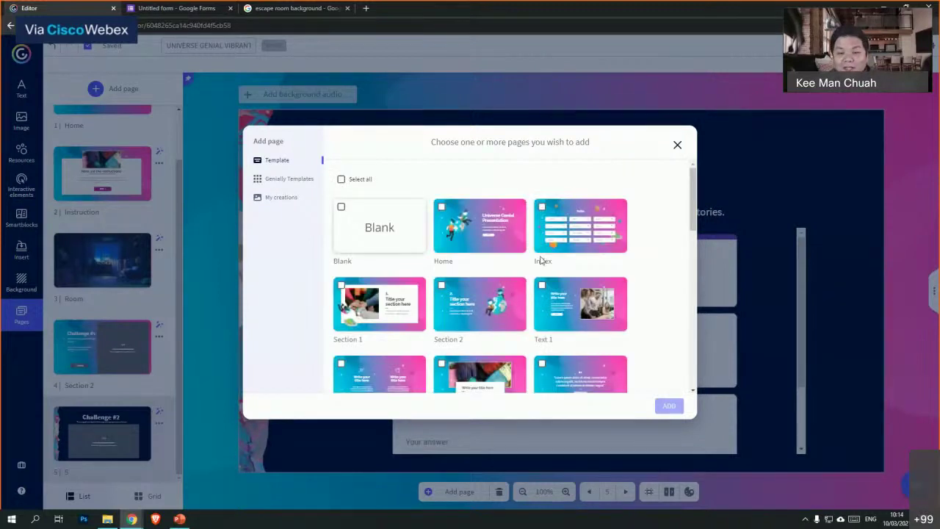
{"action": "left_click", "coordinate": [478, 250]}
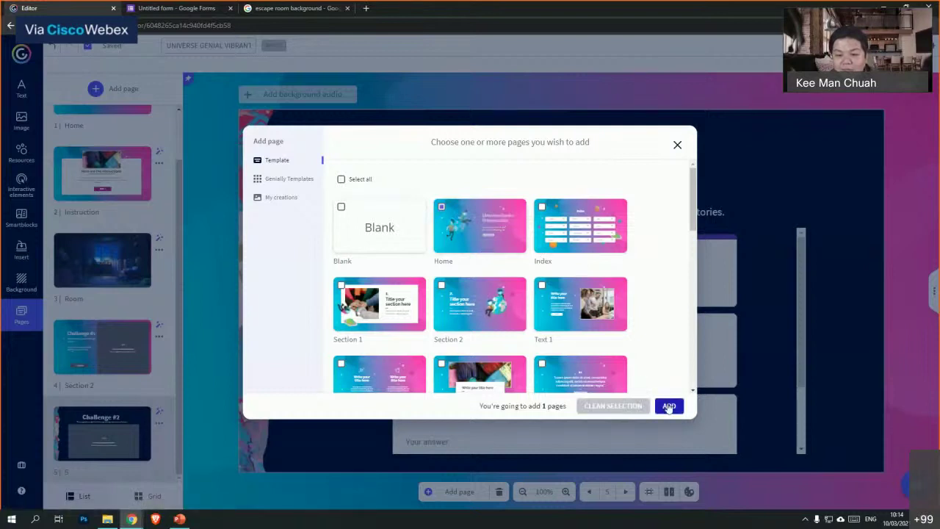
{"action": "left_click", "coordinate": [668, 406]}
- Rearrange the boy and globe illustration in the upper left of page 6 and shift the title slightly up and left
{"action": "left_click", "coordinate": [441, 321]}
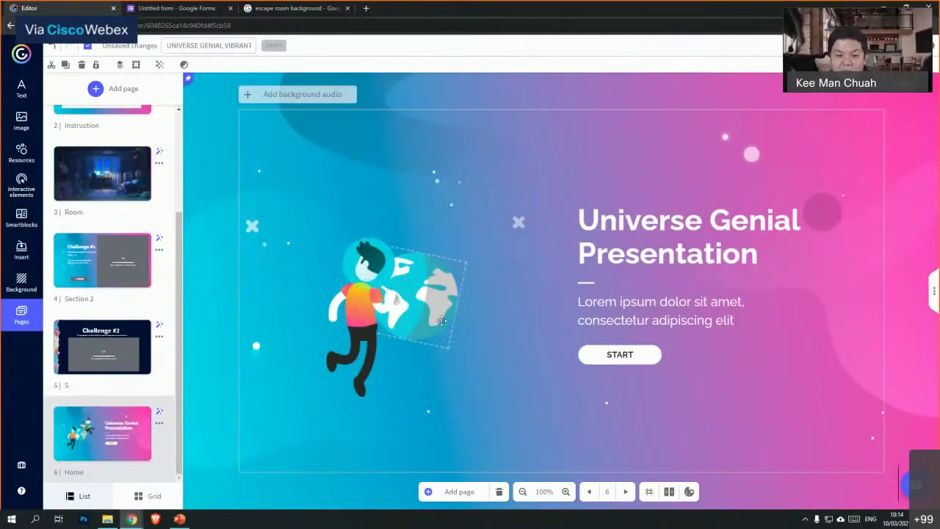
{"action": "left_click", "coordinate": [688, 201]}
{"action": "left_click_drag", "start_coordinate": [688, 201], "coordinate": [642, 190]}
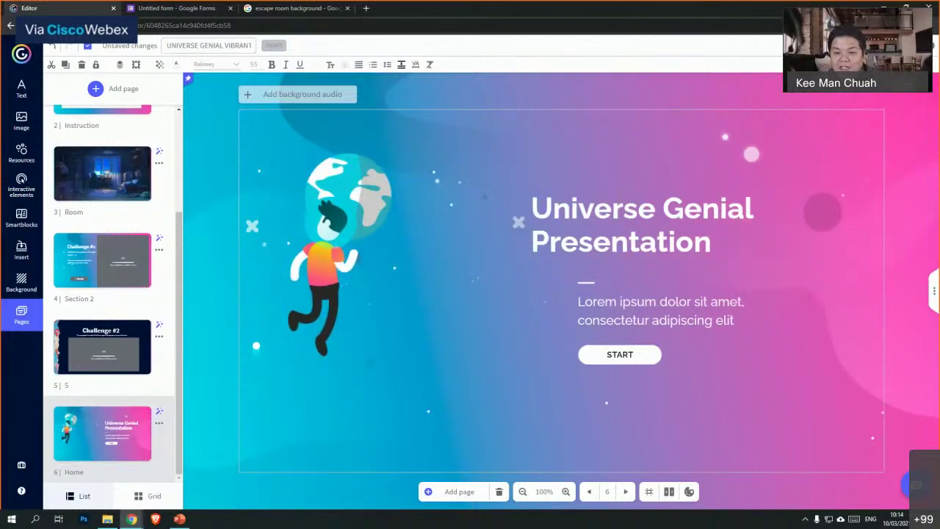
- Replace the title text on page 6 with "Challenge 3"
{"action": "key", "text": "ctrl+a"}
{"action": "type", "text": "Cha;;"}
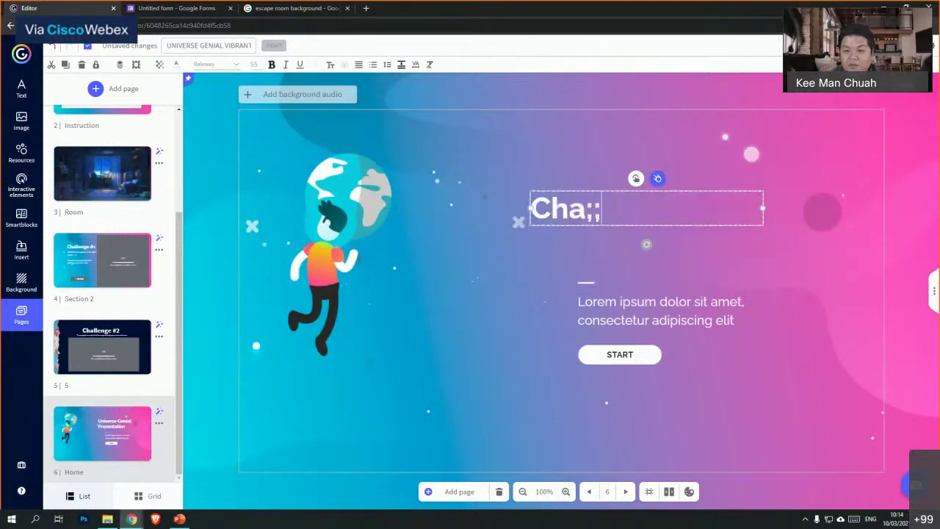
{"action": "key", "text": "BackSpace"}
{"action": "key", "text": "BackSpace"}
{"action": "type", "text": "llenge"}
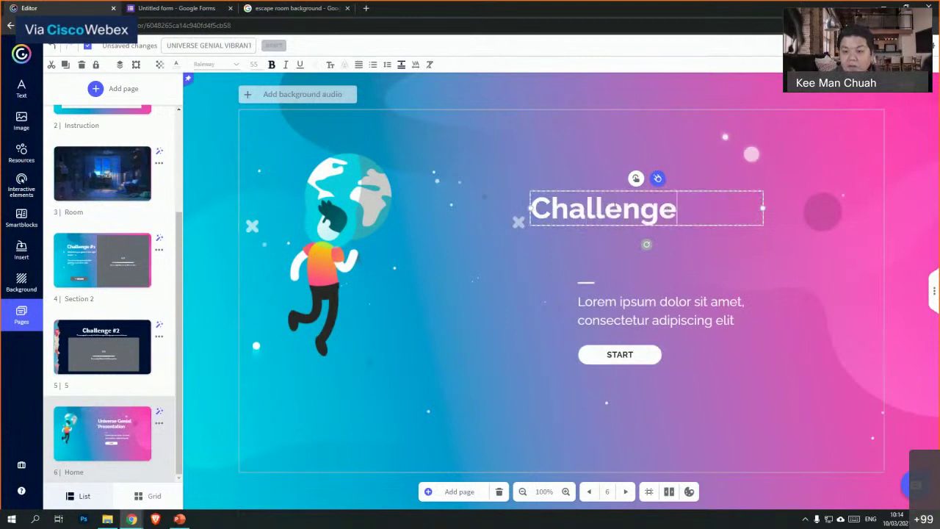
{"action": "type", "text": " 3"}
- Move the short divider line and the paragraph up beneath the title, and replace the paragraph text with "What is known as ABC"
{"action": "left_click_drag", "start_coordinate": [585, 282], "coordinate": [549, 229]}
{"action": "left_click_drag", "start_coordinate": [593, 298], "coordinate": [556, 247]}
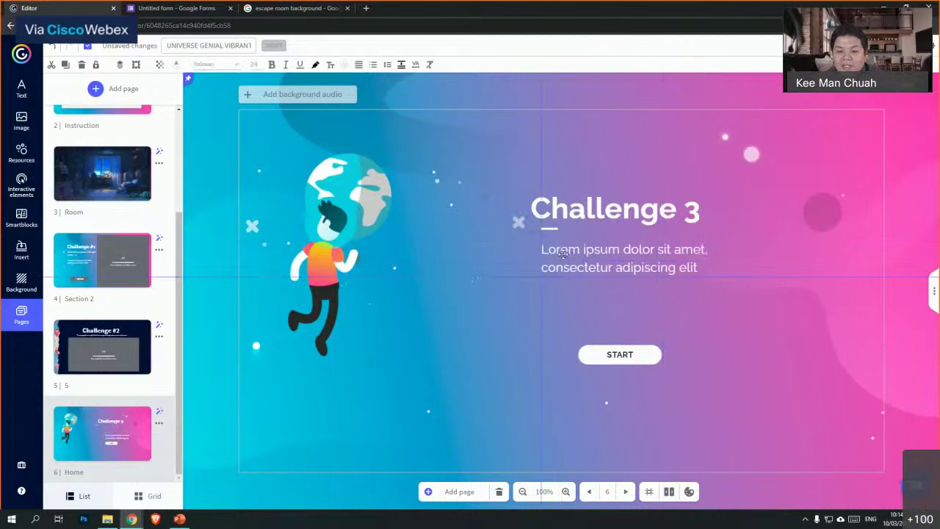
{"action": "double_click", "coordinate": [556, 247]}
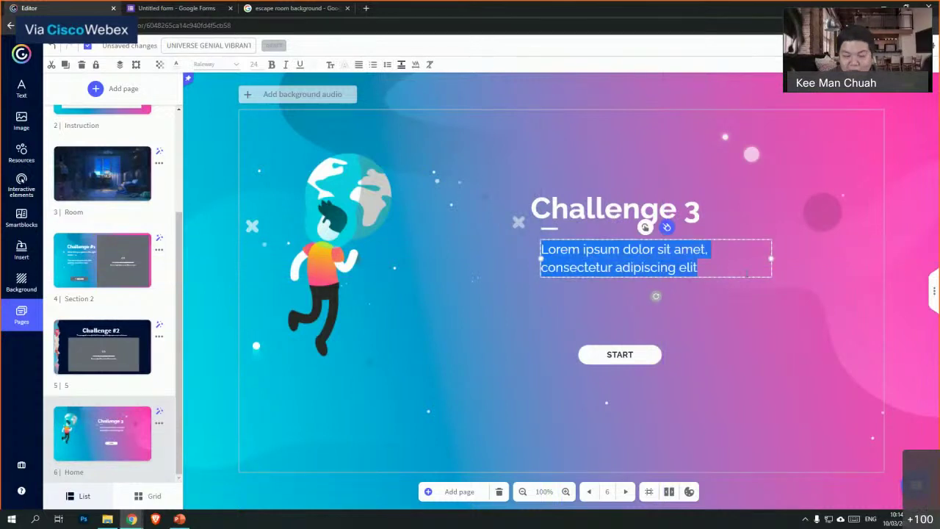
{"action": "key", "text": "BackSpace"}
{"action": "type", "text": "What is"}
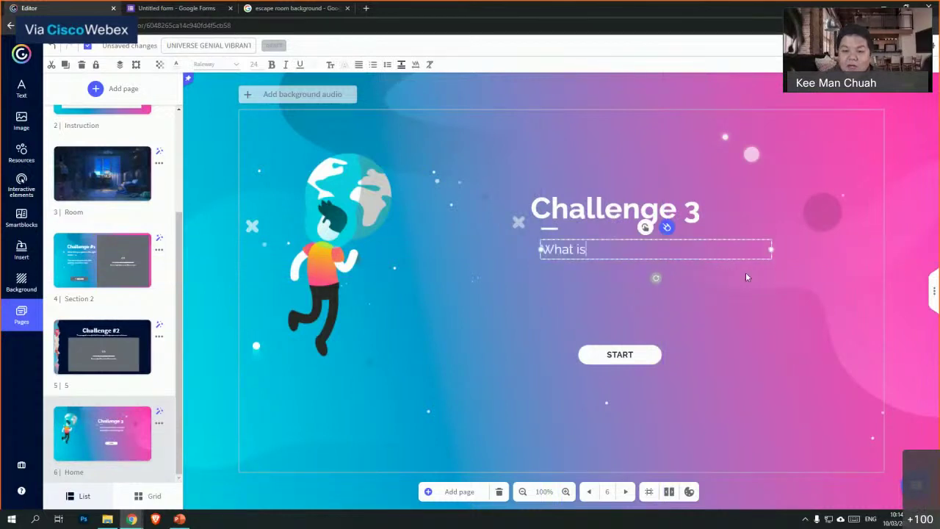
{"action": "type", "text": " known as "}
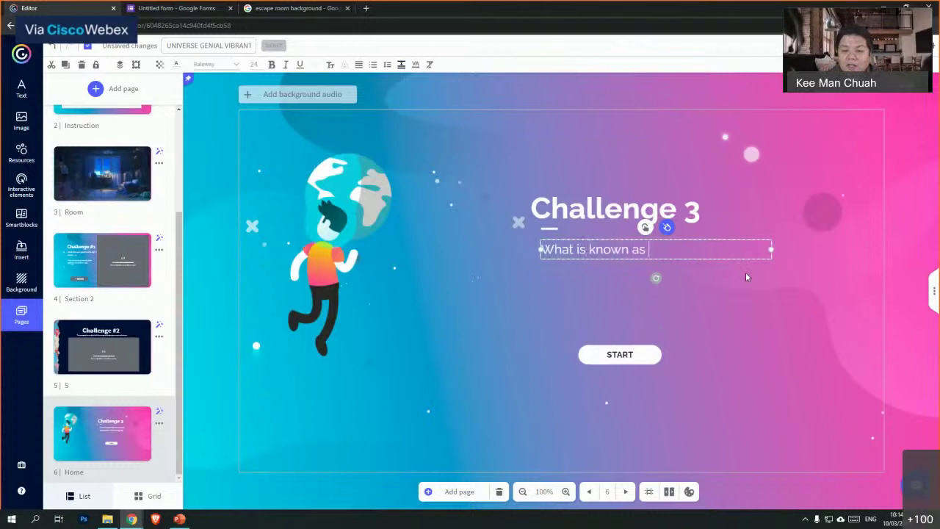
{"action": "type", "text": "ABC"}
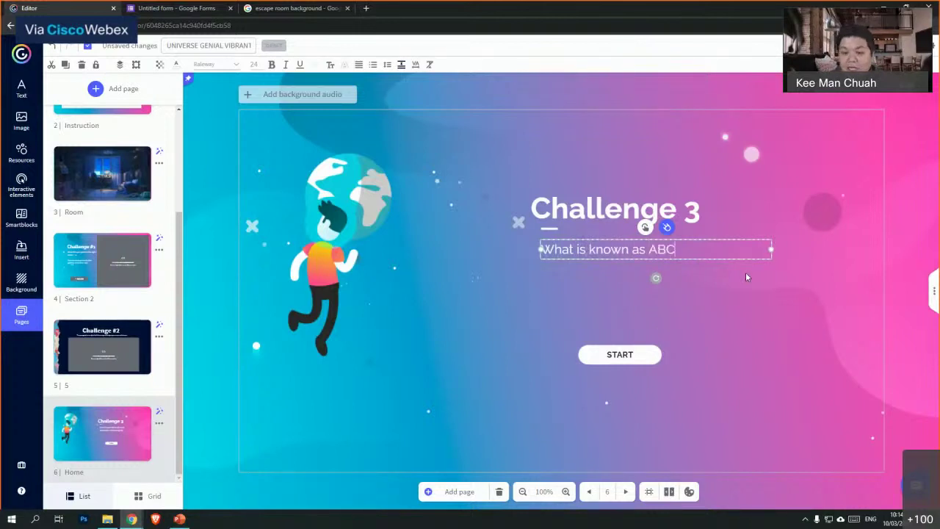
{"action": "left_click", "coordinate": [669, 338]}
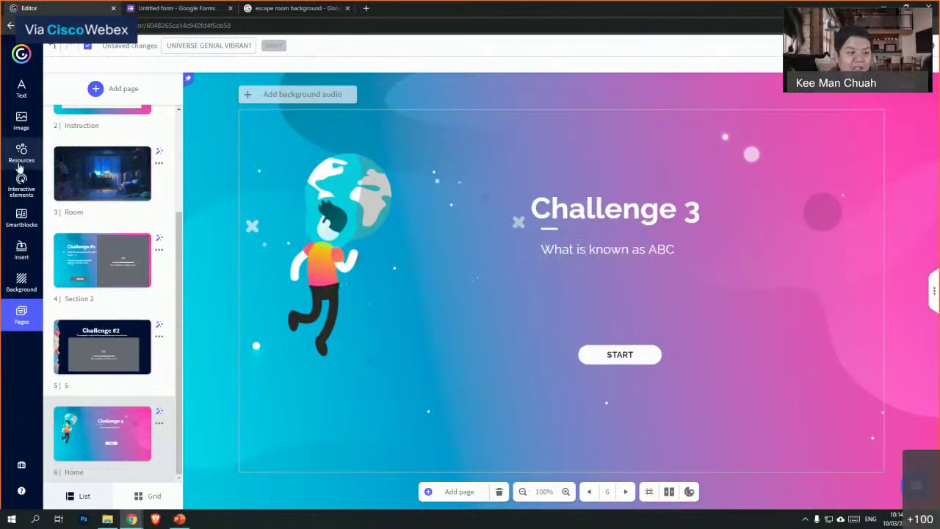
- Stack two dark rectangular ACCEPT text buttons beneath the question and delete the START button
{"action": "left_click", "coordinate": [20, 187]}
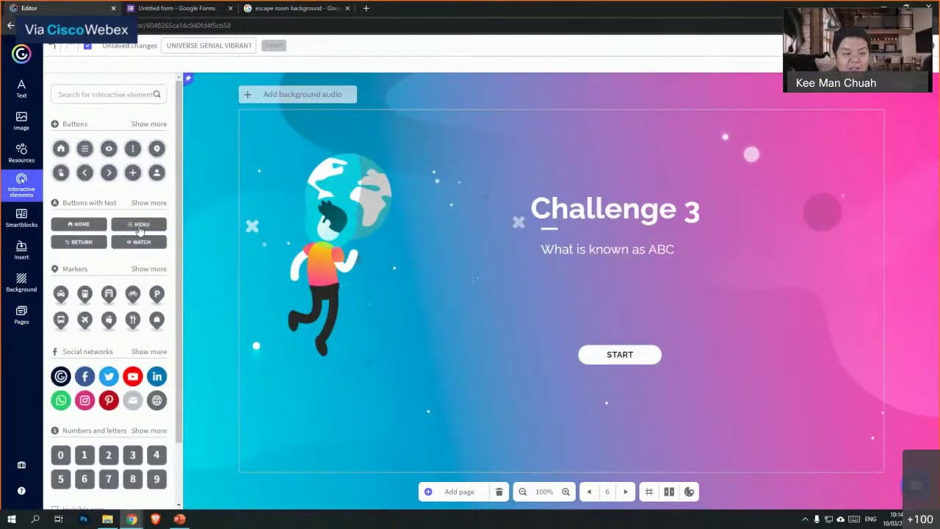
{"action": "left_click", "coordinate": [149, 202]}
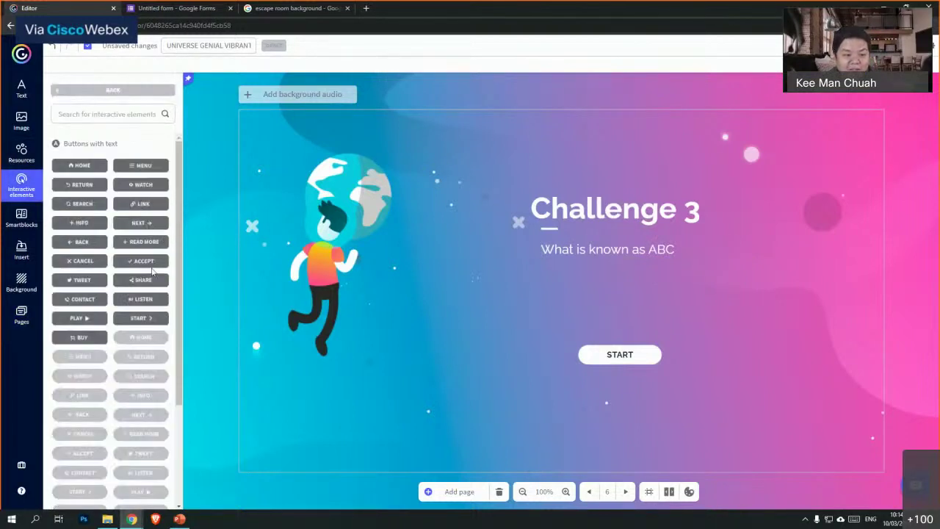
{"action": "left_click_drag", "start_coordinate": [141, 262], "coordinate": [590, 286]}
{"action": "left_click_drag", "start_coordinate": [605, 354], "coordinate": [521, 409]}
{"action": "key", "text": "Delete"}
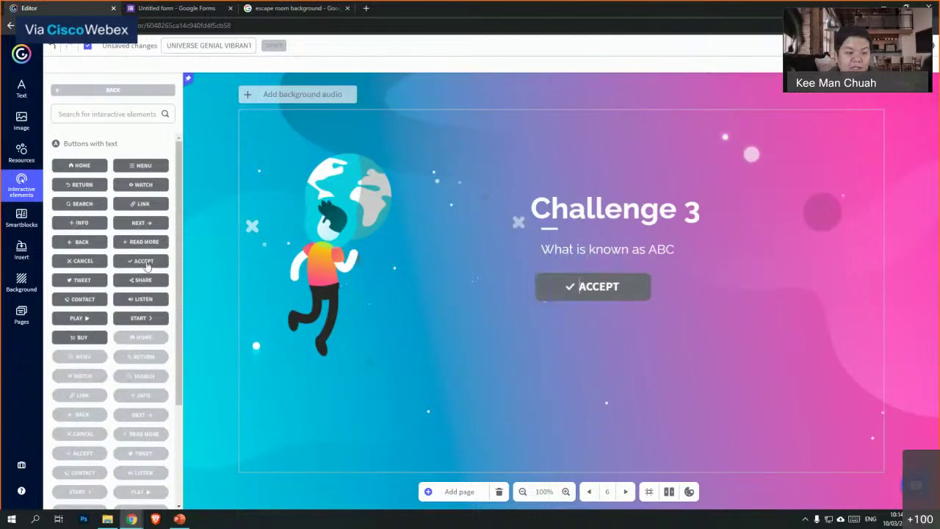
{"action": "left_click_drag", "start_coordinate": [144, 262], "coordinate": [591, 324]}
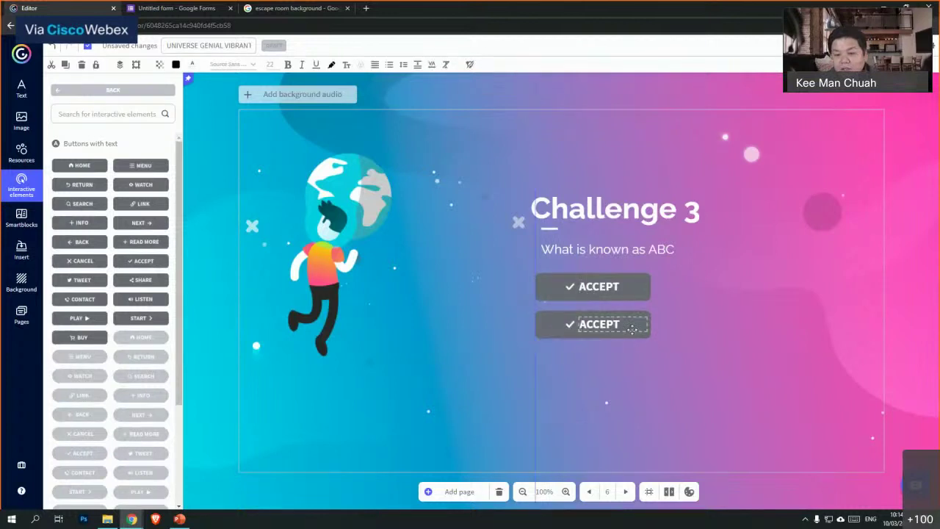
- Relabel the upper ACCEPT button "ABC" and the lower one "DEF"
{"action": "left_click", "coordinate": [595, 283]}
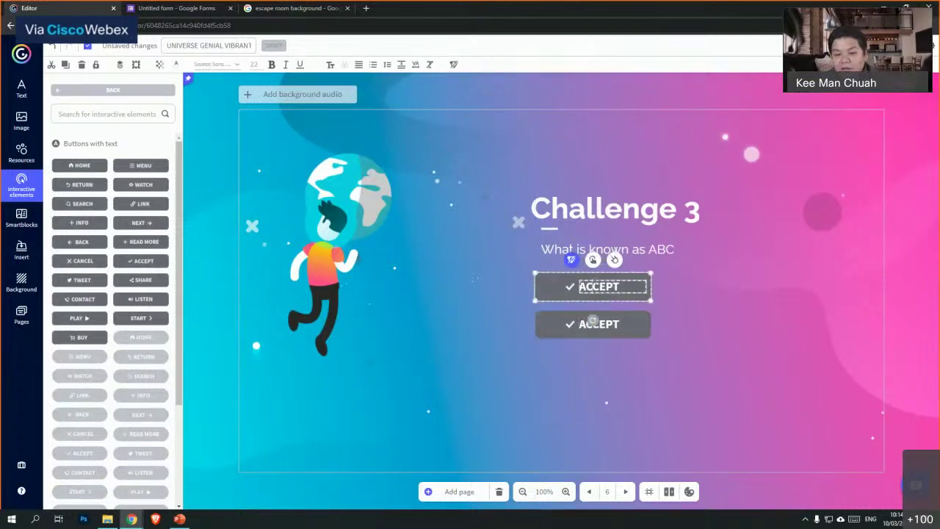
{"action": "double_click", "coordinate": [593, 287]}
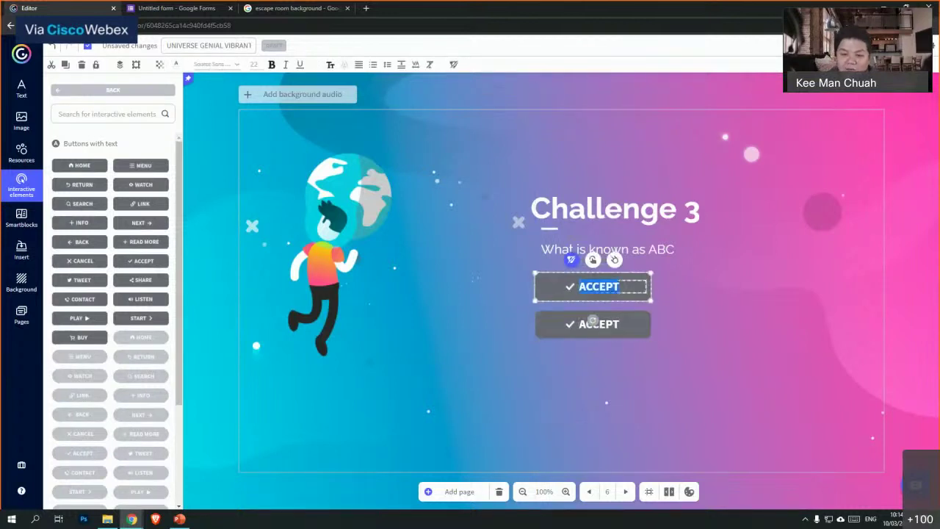
{"action": "type", "text": "ABC"}
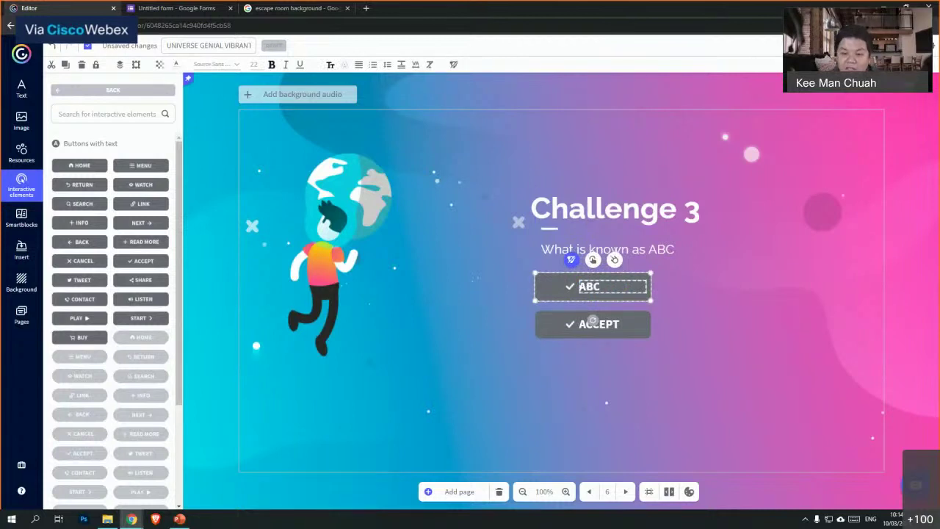
{"action": "left_click", "coordinate": [595, 323]}
{"action": "double_click", "coordinate": [598, 323]}
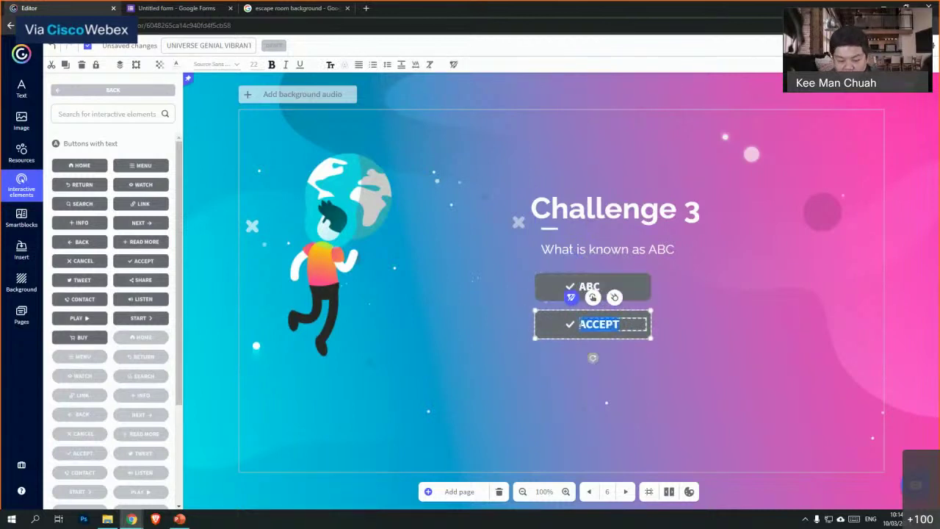
{"action": "type", "text": "DEF"}
{"action": "left_click", "coordinate": [592, 367]}
- Duplicate the DEF button and align the copy directly beneath it as a third answer option
{"action": "left_click", "coordinate": [592, 324]}
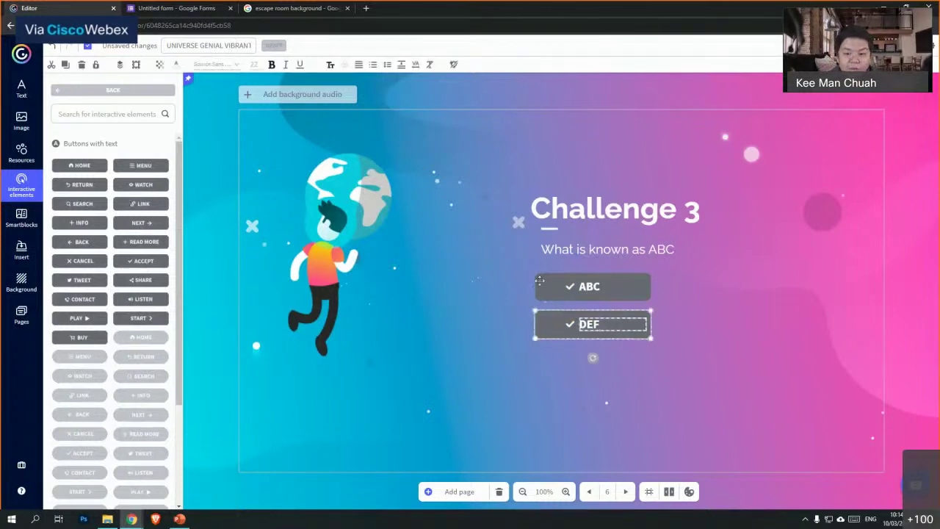
{"action": "left_click", "coordinate": [601, 310]}
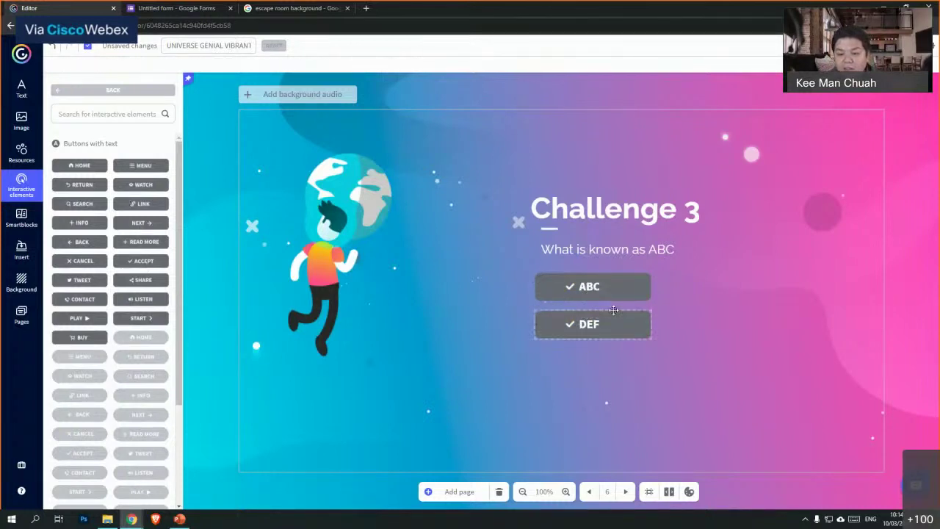
{"action": "right_click", "coordinate": [613, 312]}
{"action": "left_click", "coordinate": [645, 373]}
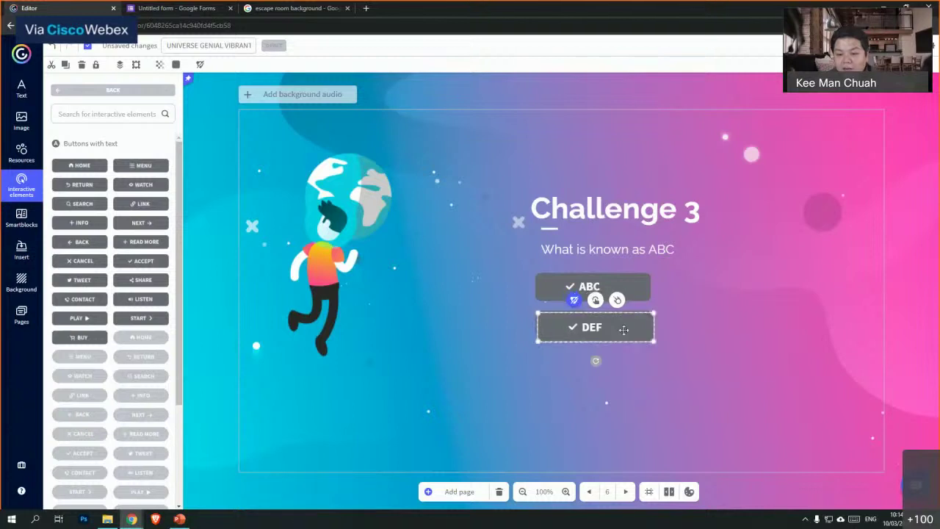
{"action": "left_click_drag", "start_coordinate": [602, 324], "coordinate": [600, 365]}
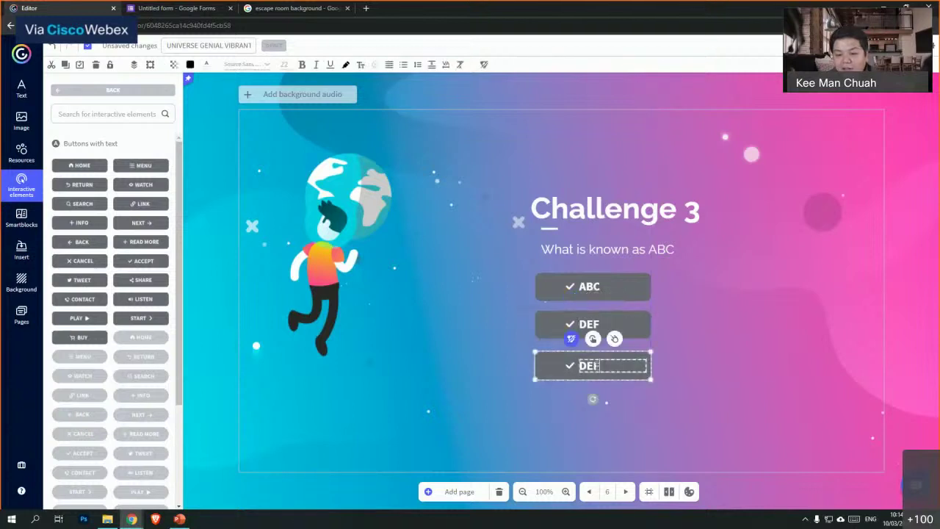
- Change the label of the third answer button under Challenge 3 to GHI
{"action": "double_click", "coordinate": [596, 365]}
{"action": "type", "text": "GHI"}
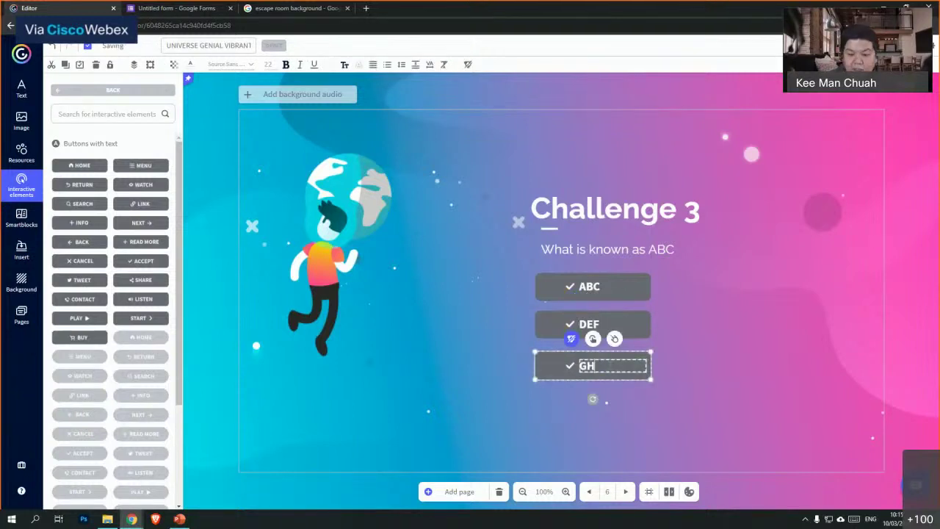
{"action": "left_click", "coordinate": [801, 335]}
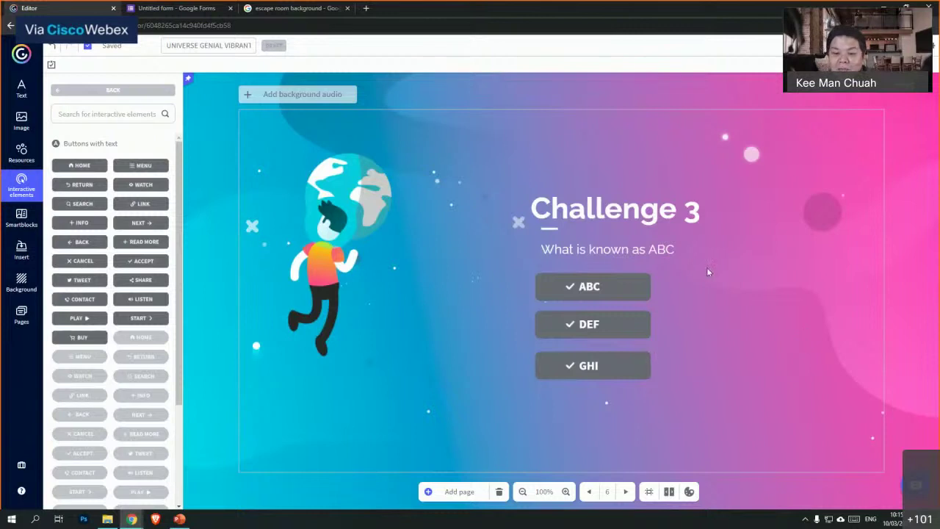
- Add a Window interactivity to the ABC answer button
{"action": "left_click", "coordinate": [571, 294]}
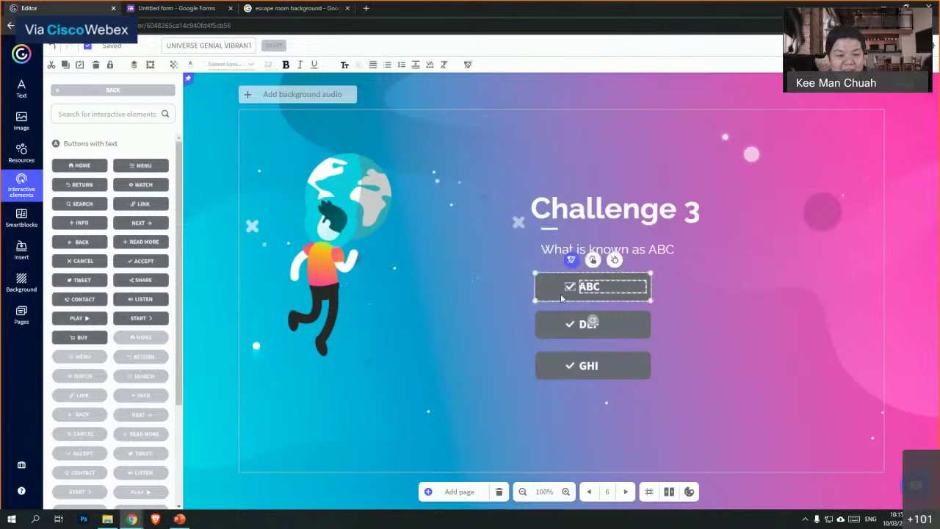
{"action": "left_click", "coordinate": [668, 302]}
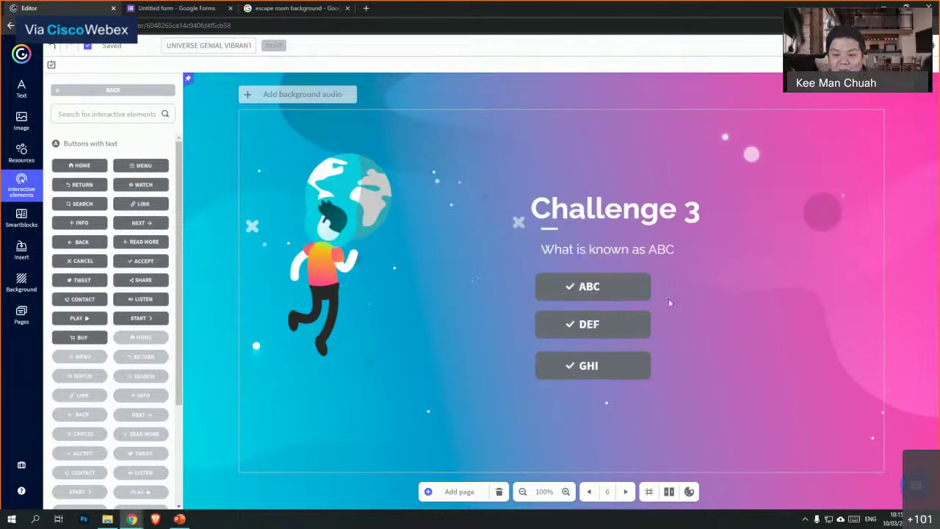
{"action": "double_click", "coordinate": [610, 289]}
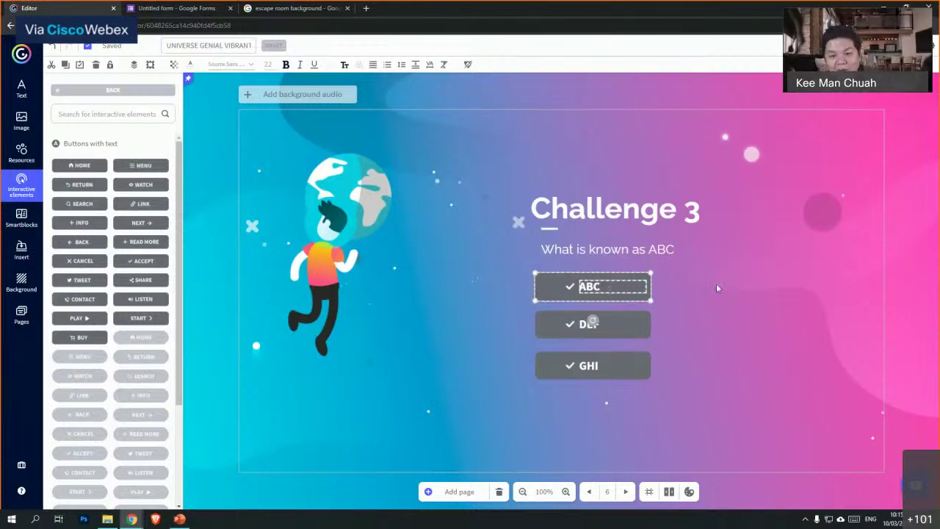
{"action": "key", "text": "Escape"}
{"action": "left_click", "coordinate": [623, 286]}
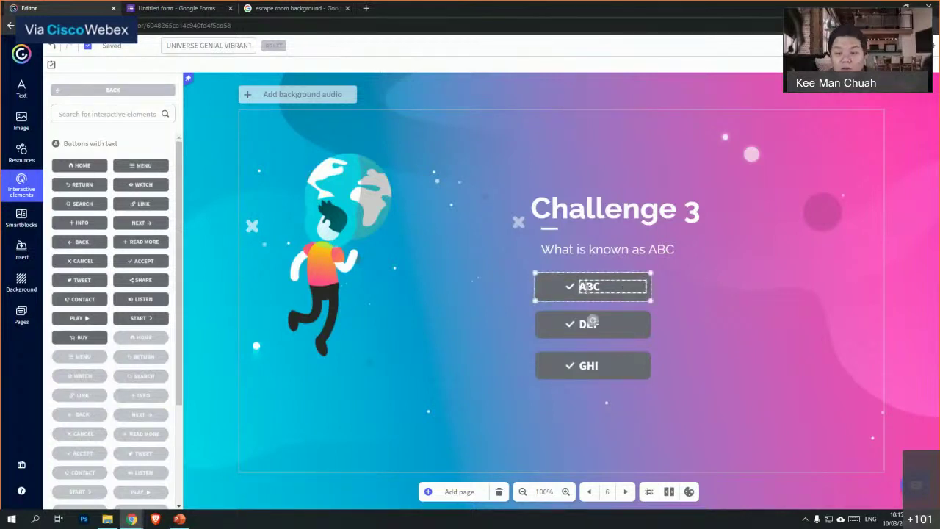
{"action": "left_click", "coordinate": [588, 271]}
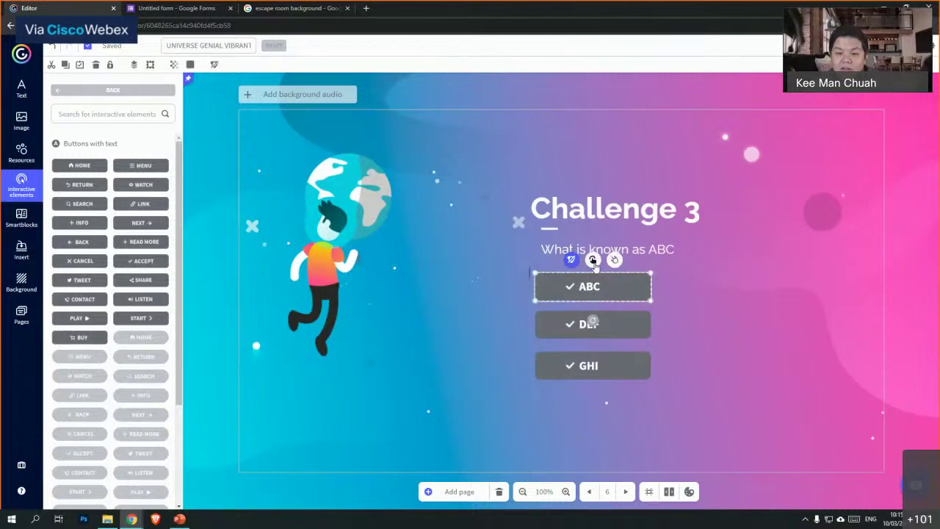
{"action": "left_click", "coordinate": [593, 260]}
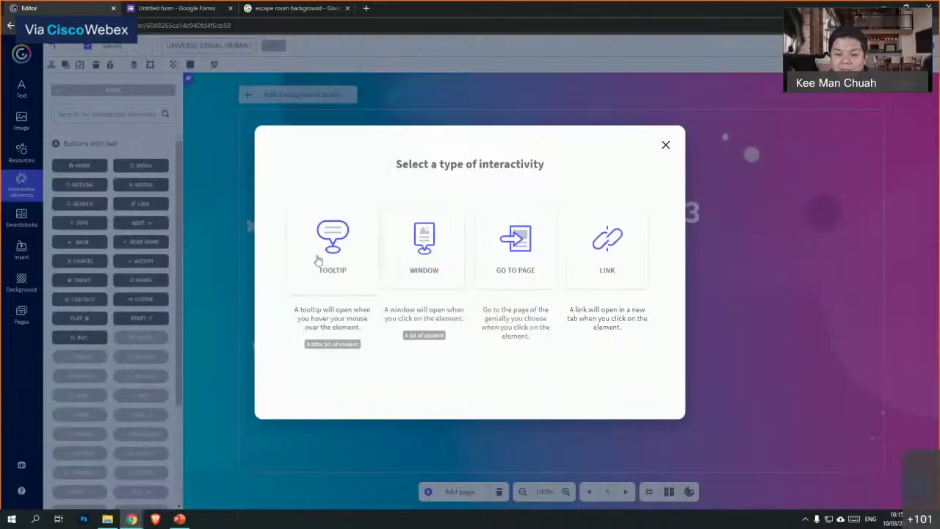
{"action": "left_click", "coordinate": [415, 253]}
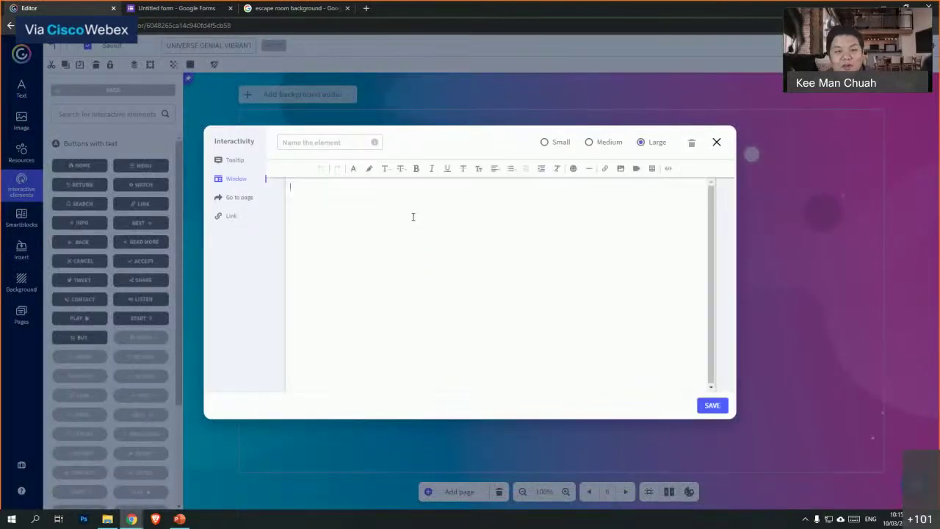
- Write the centred feedback lines "Correct!" and "ABC is a form of...." in the window at font size 24
{"action": "left_click", "coordinate": [496, 169]}
{"action": "left_click", "coordinate": [501, 202]}
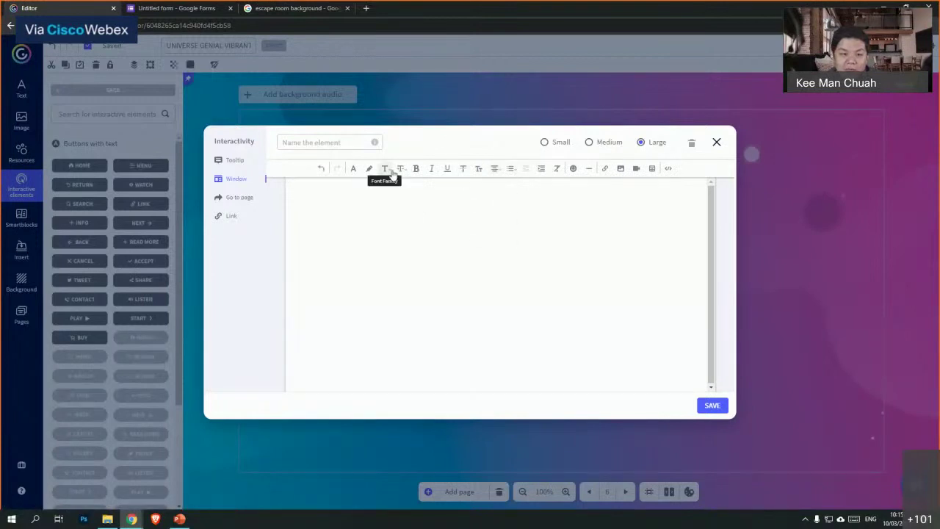
{"action": "left_click", "coordinate": [401, 169]}
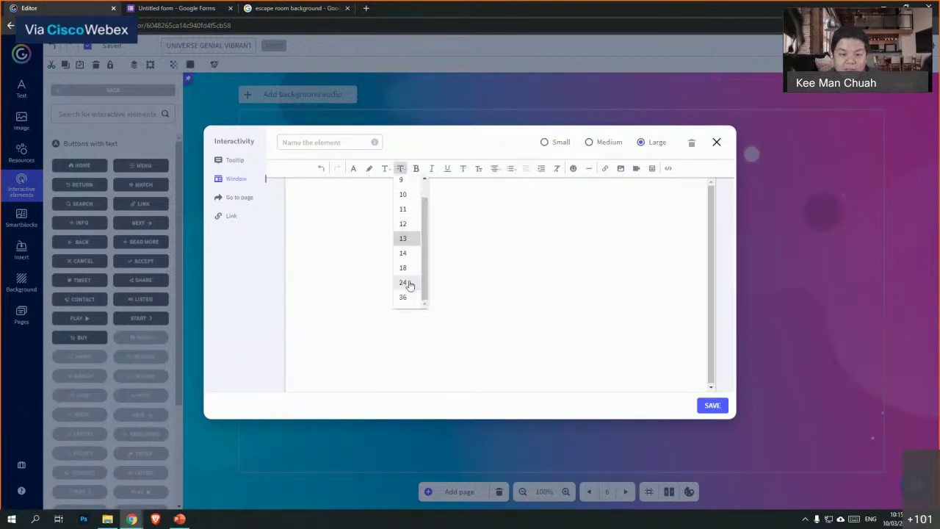
{"action": "left_click", "coordinate": [411, 283]}
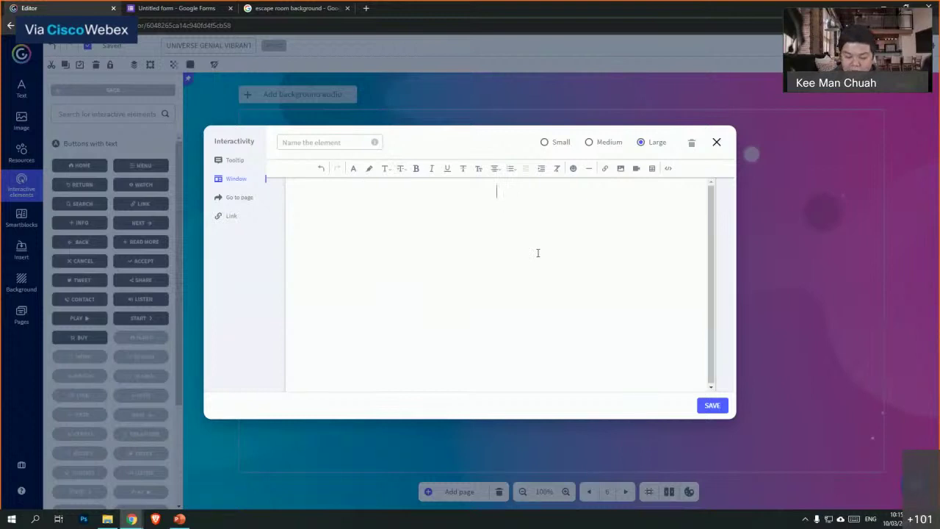
{"action": "type", "text": "Correct!"}
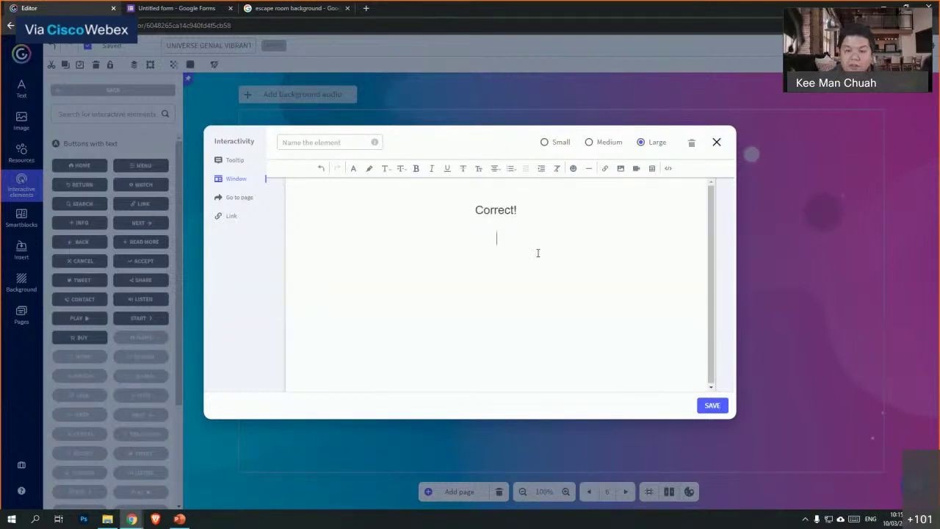
{"action": "type", "text": "ABC is a form of...."}
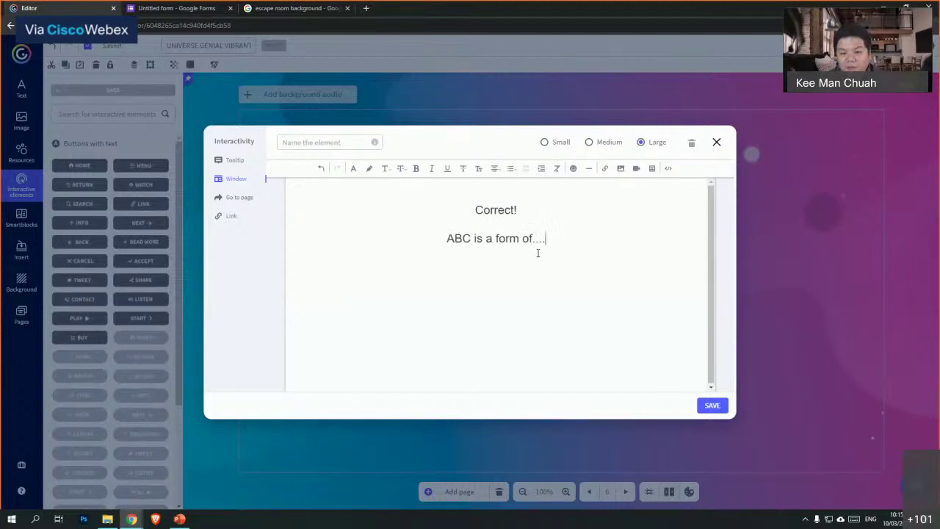
- Make both feedback lines for the ABC button bold
{"action": "key", "text": "ctrl+a"}
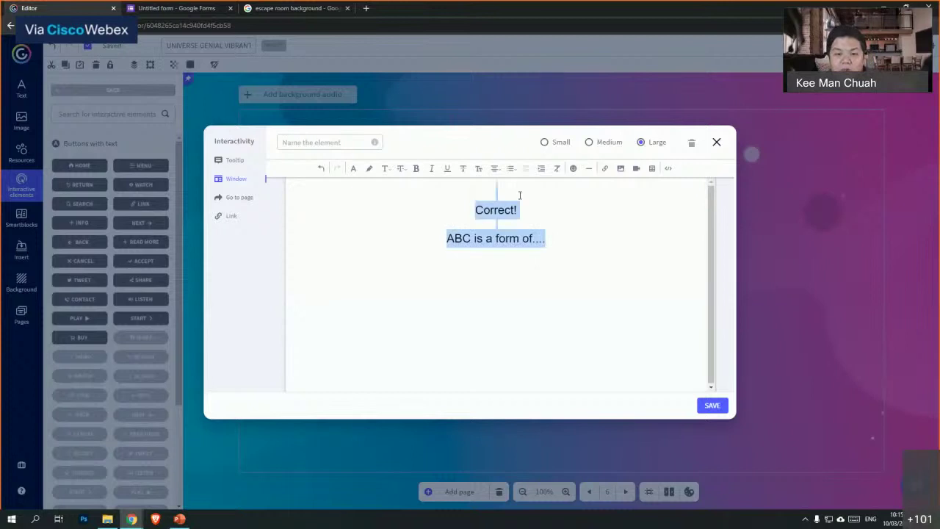
{"action": "left_click", "coordinate": [510, 231]}
{"action": "key", "text": "ctrl+a"}
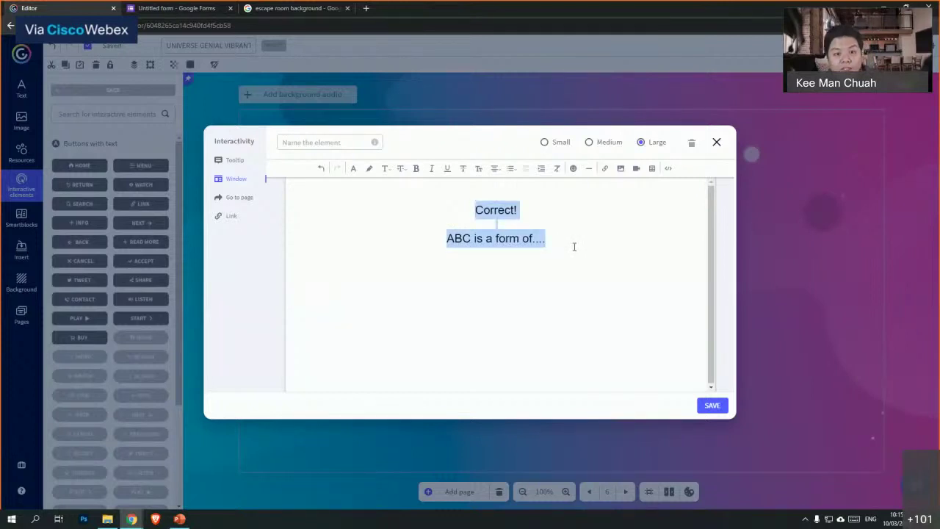
{"action": "left_click", "coordinate": [415, 168]}
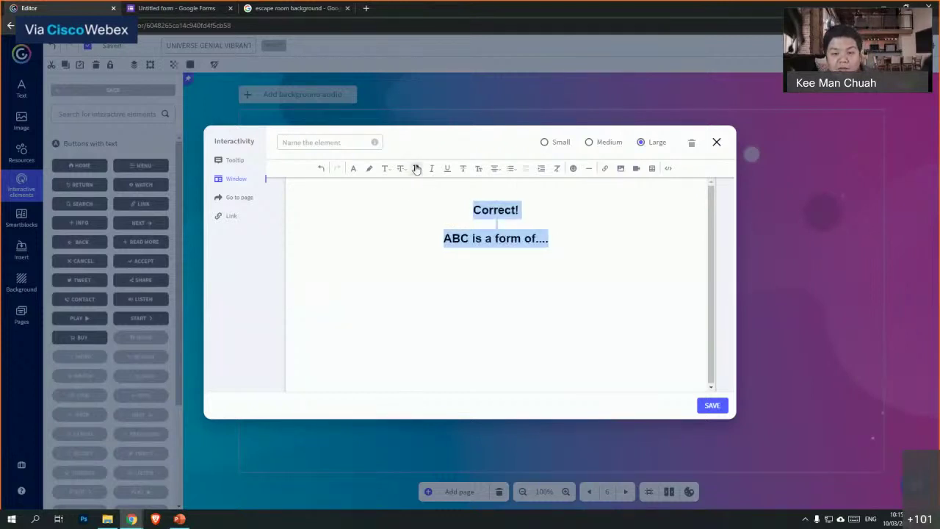
- Colour both ABC feedback lines dark red and save the window content
{"action": "triple_click", "coordinate": [495, 213]}
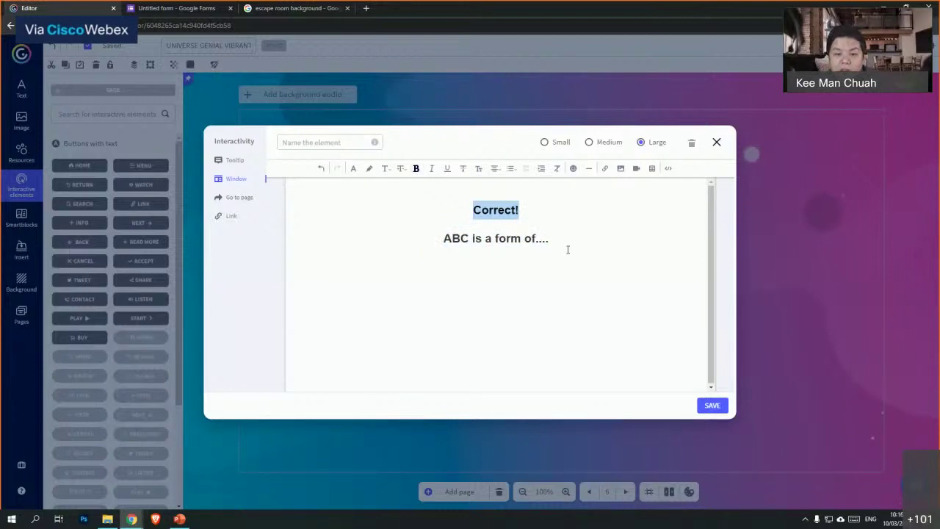
{"action": "left_click_drag", "start_coordinate": [567, 250], "coordinate": [413, 248]}
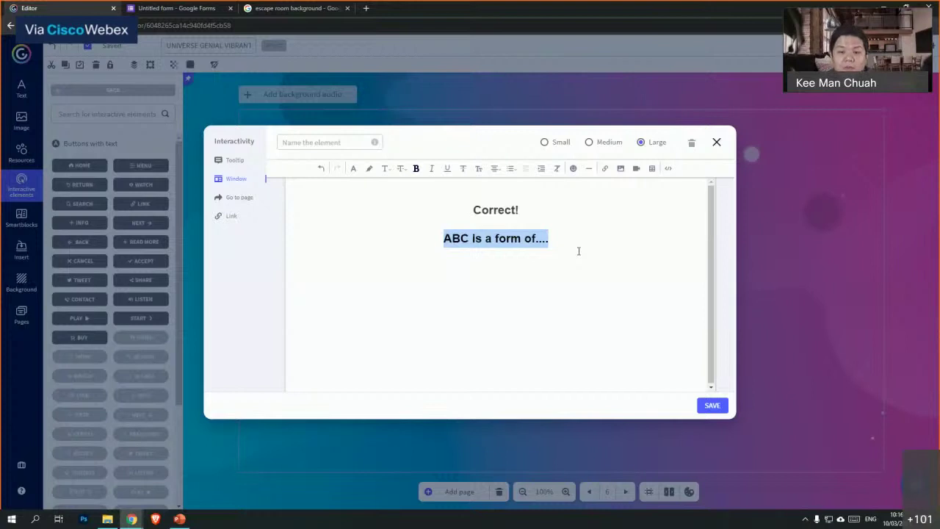
{"action": "left_click", "coordinate": [579, 251]}
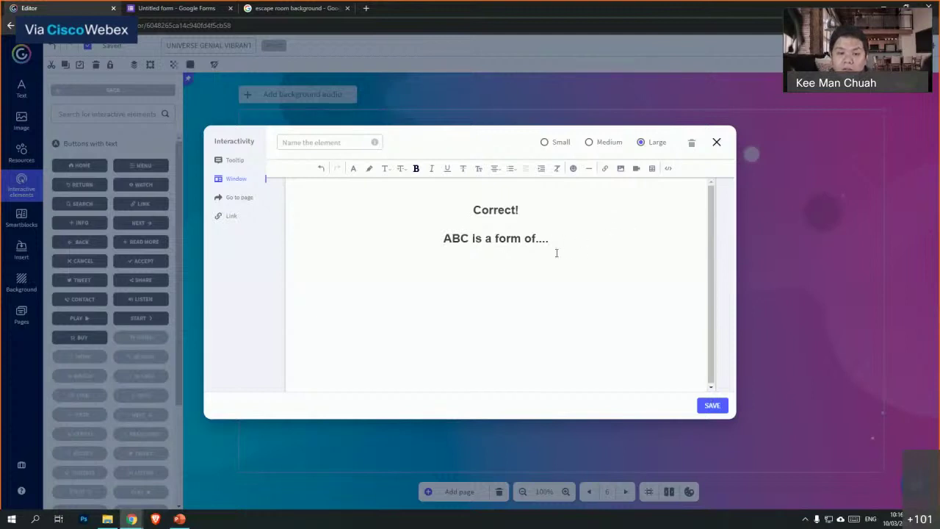
{"action": "left_click_drag", "start_coordinate": [576, 254], "coordinate": [379, 181]}
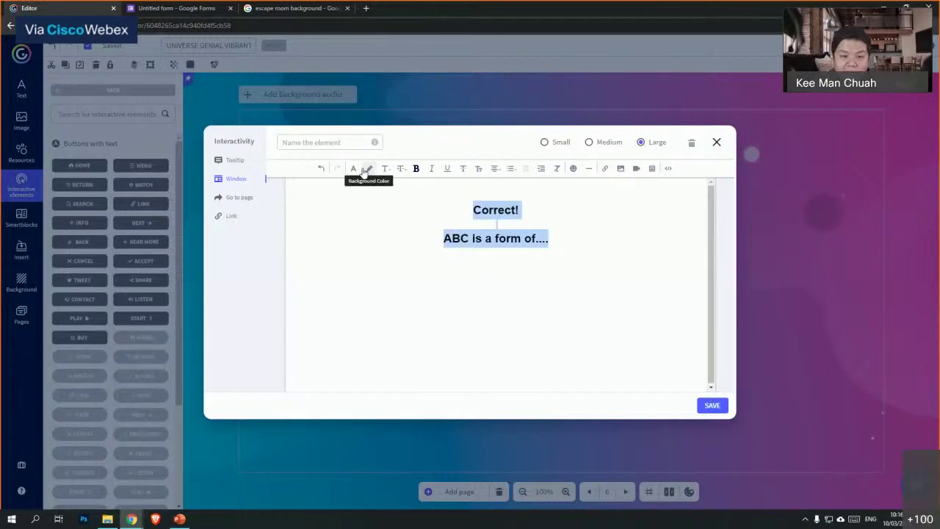
{"action": "left_click", "coordinate": [495, 196]}
{"action": "left_click_drag", "start_coordinate": [550, 242], "coordinate": [365, 176]}
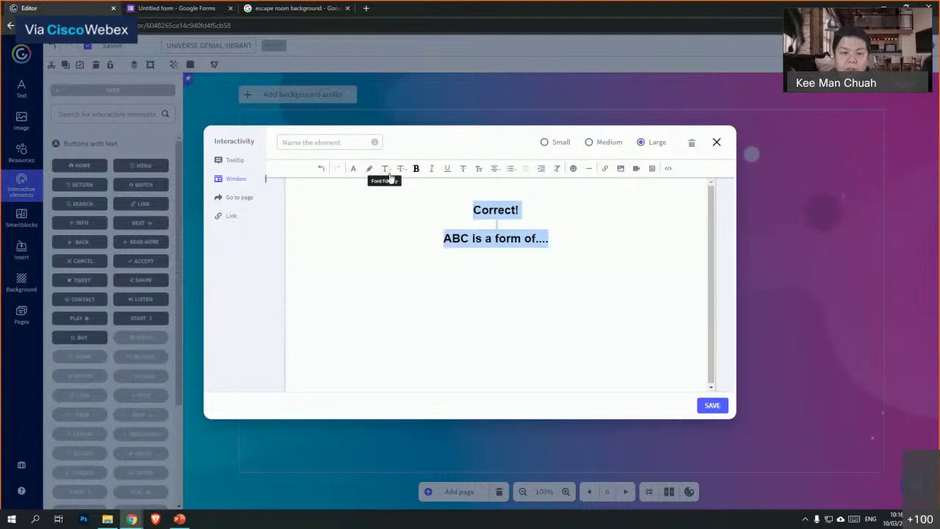
{"action": "left_click", "coordinate": [353, 168]}
{"action": "left_click", "coordinate": [403, 225]}
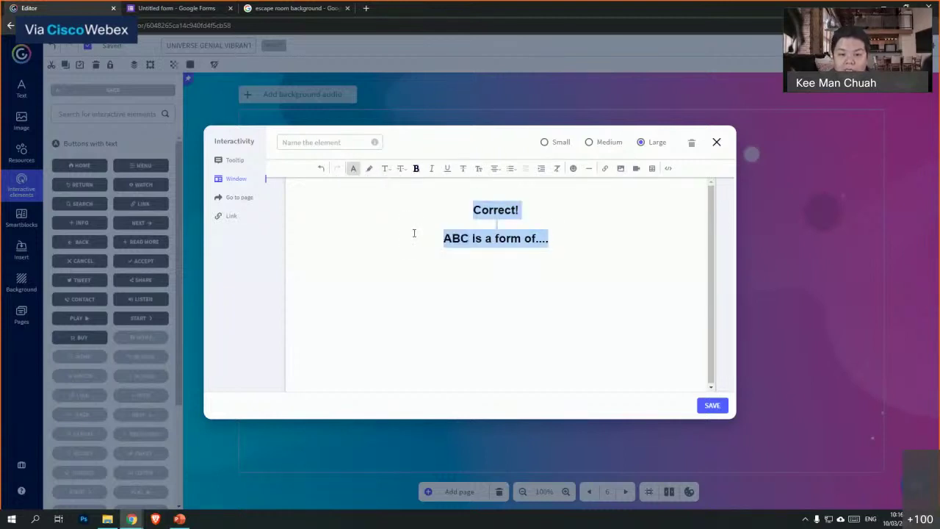
{"action": "left_click", "coordinate": [473, 210]}
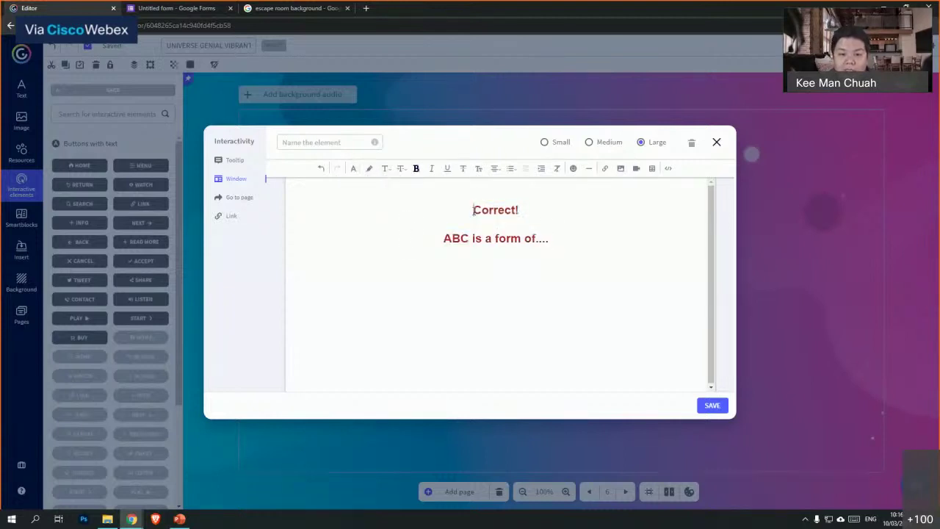
{"action": "left_click", "coordinate": [720, 407]}
- Add a Window interactivity to the DEF answer button
{"action": "left_click", "coordinate": [593, 323]}
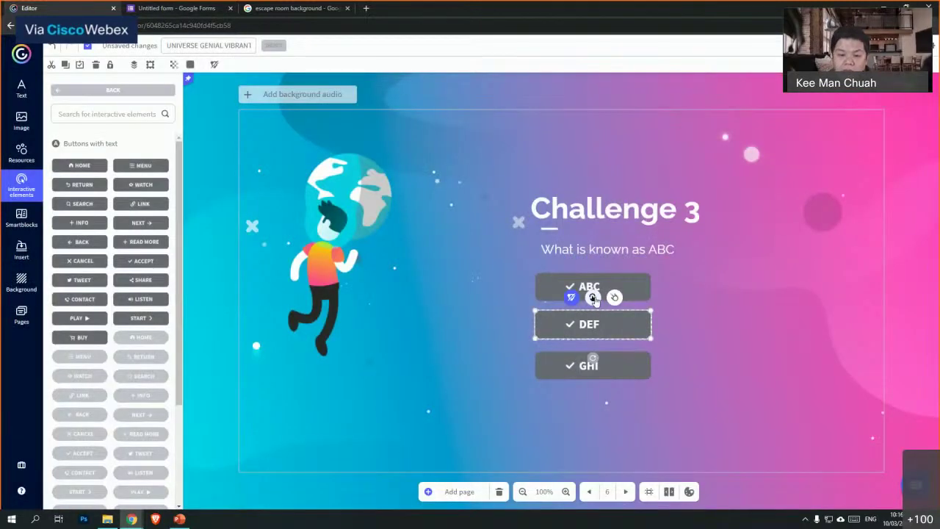
{"action": "left_click", "coordinate": [592, 296]}
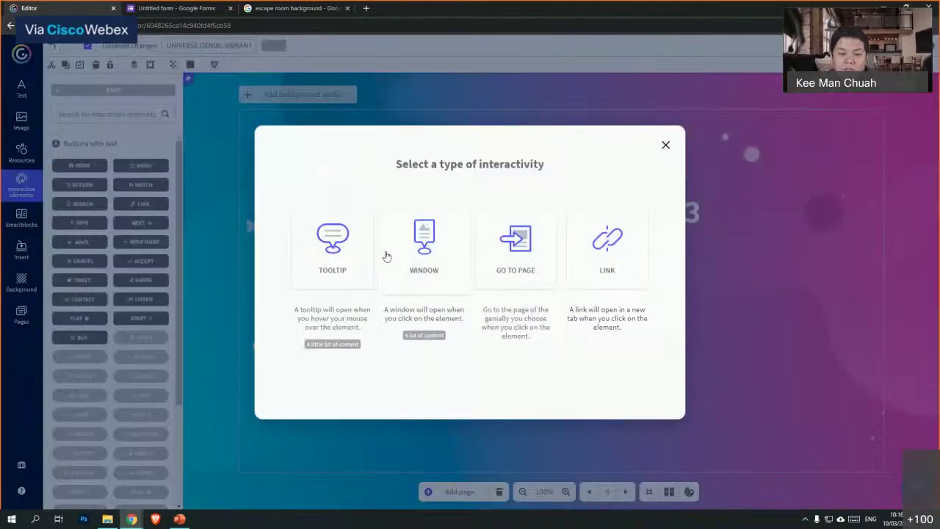
{"action": "left_click", "coordinate": [420, 264]}
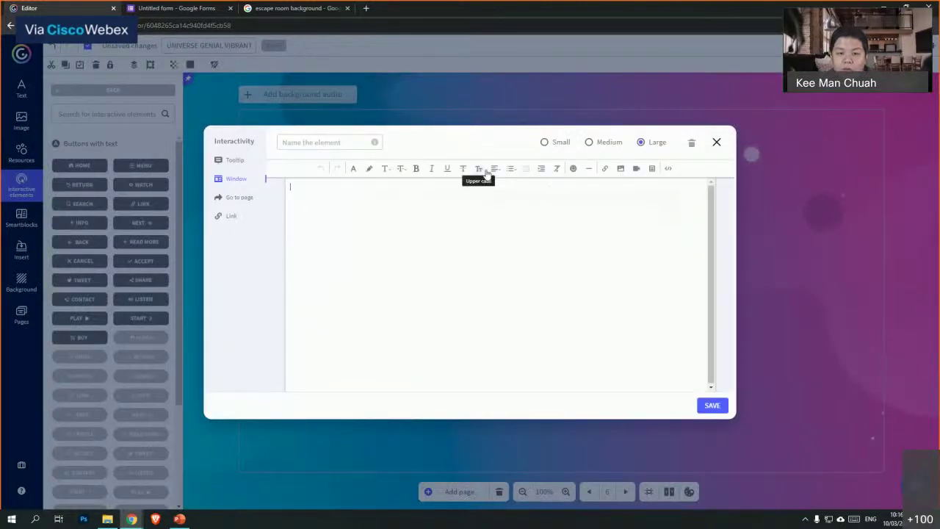
- Write the centred feedback lines "Opps, that's incorrect." and "DEF is actually meant for..." in the DEF button's window
{"action": "left_click", "coordinate": [502, 170]}
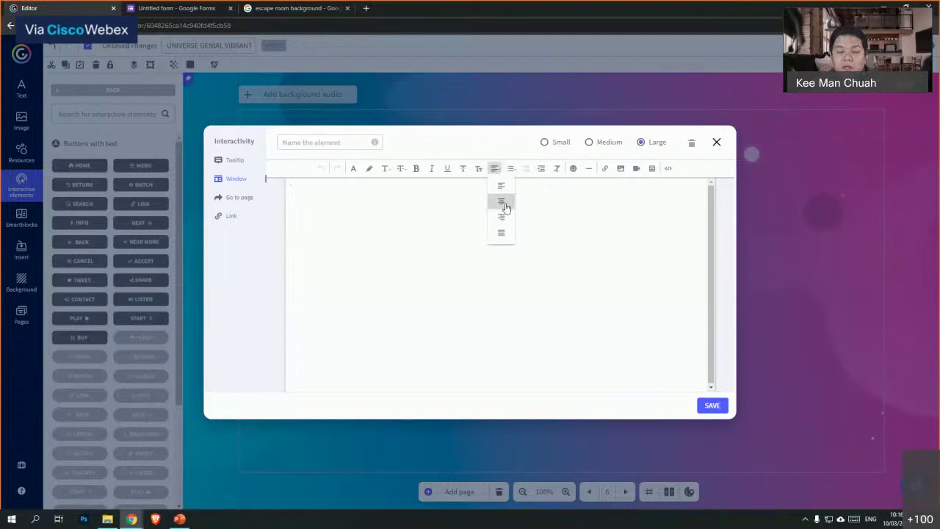
{"action": "left_click", "coordinate": [504, 208]}
{"action": "key", "text": "Return"}
{"action": "type", "text": "Opp"}
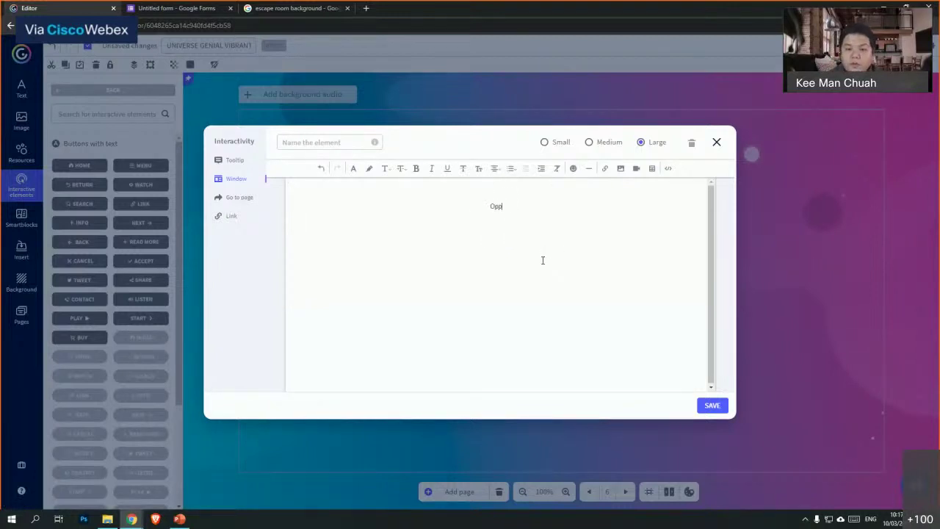
{"action": "type", "text": "s. that's inco"}
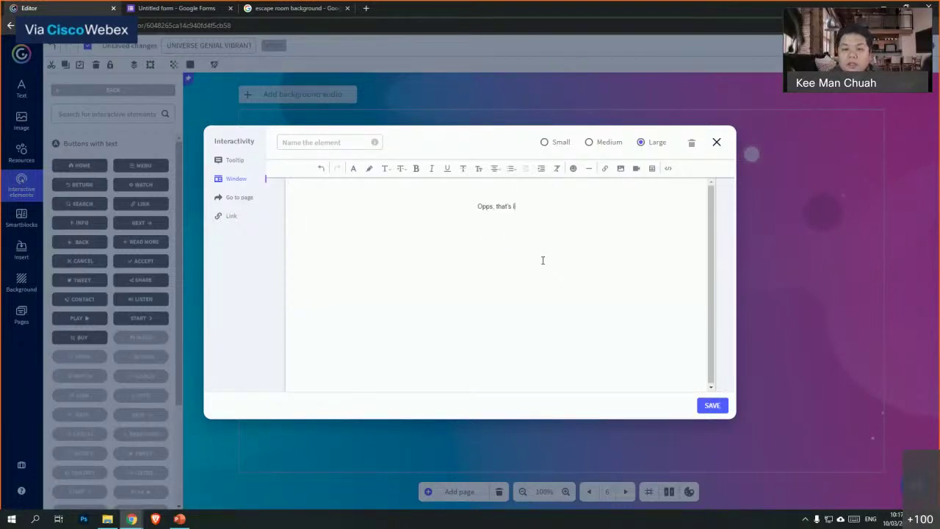
{"action": "type", "text": "rrect"}
{"action": "key", "text": "Return"}
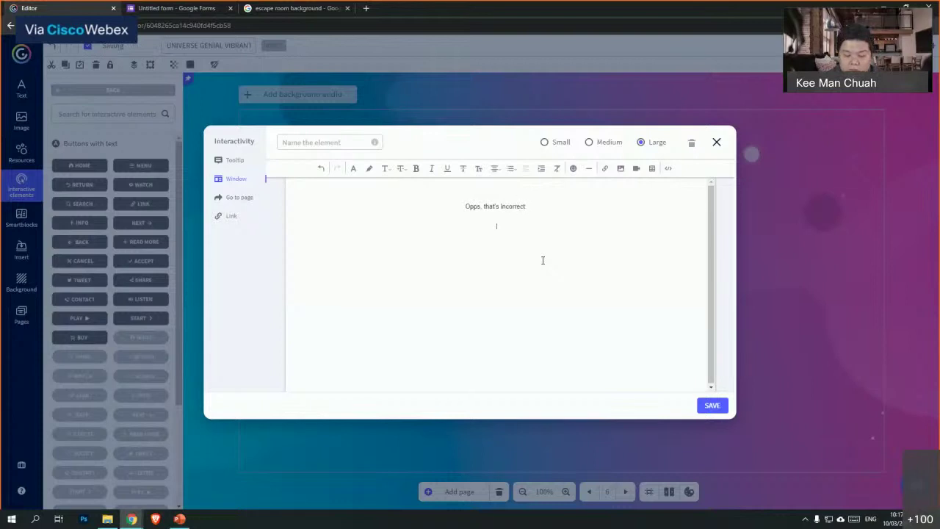
{"action": "type", "text": "DEF is ac"}
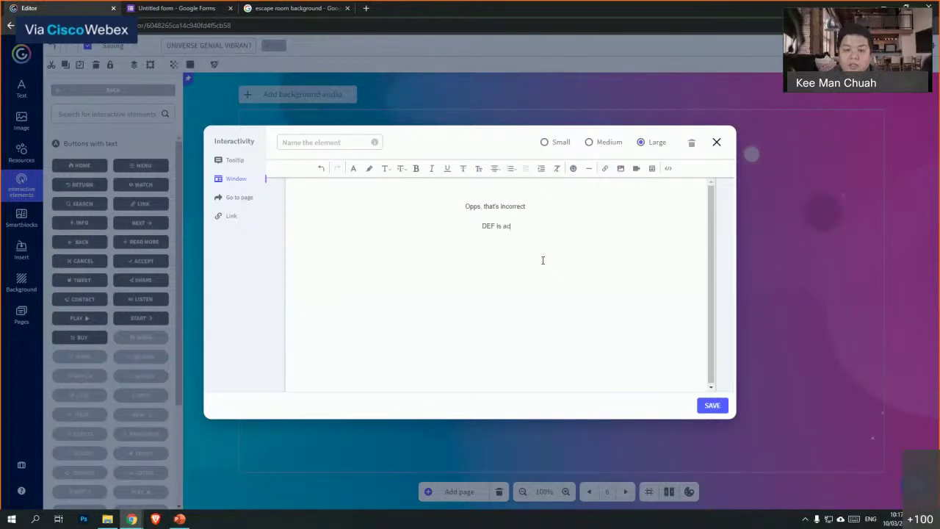
{"action": "type", "text": "tually meant for..."}
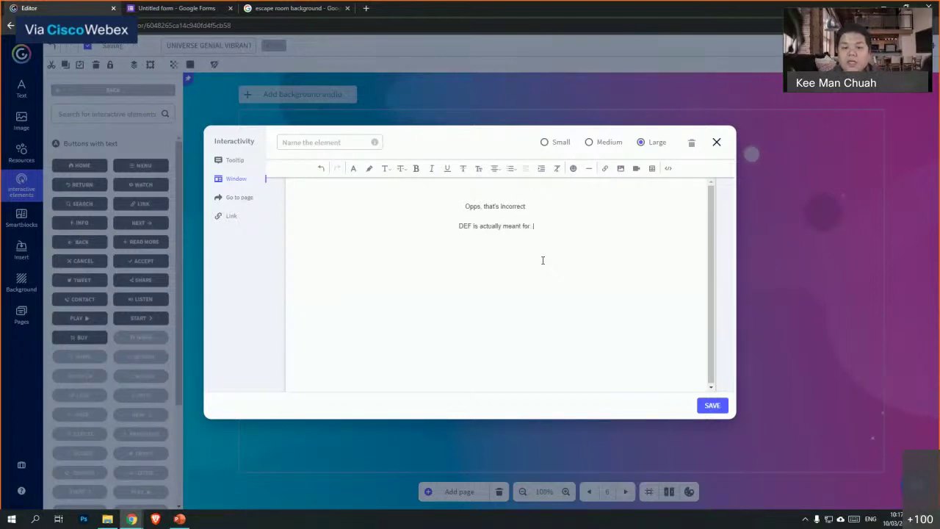
- Format both DEF feedback lines in red, size 24 and bold
{"action": "key", "text": "ctrl+a"}
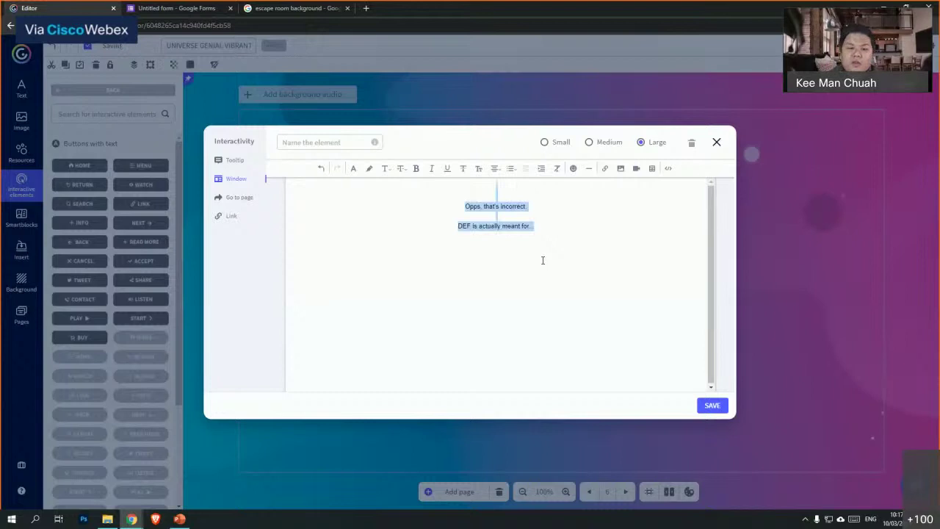
{"action": "left_click", "coordinate": [353, 168]}
{"action": "left_click", "coordinate": [388, 227]}
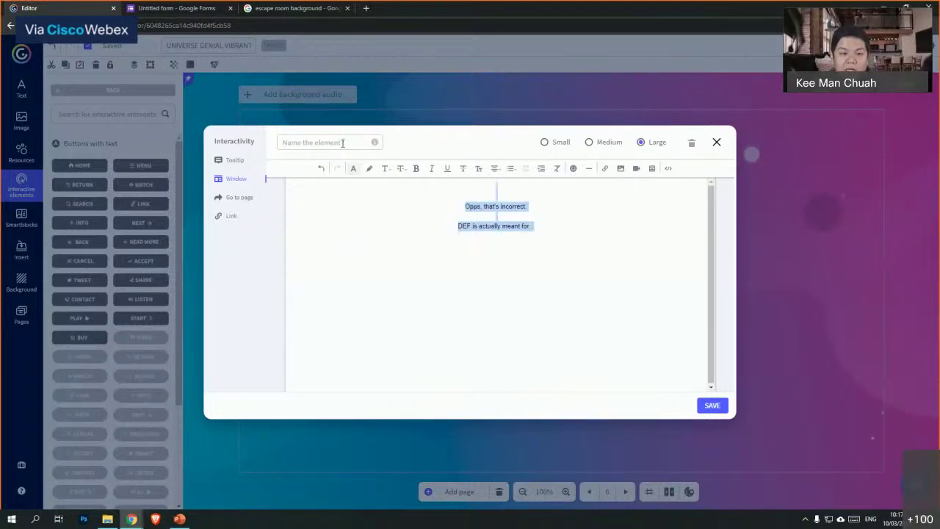
{"action": "left_click", "coordinate": [402, 169]}
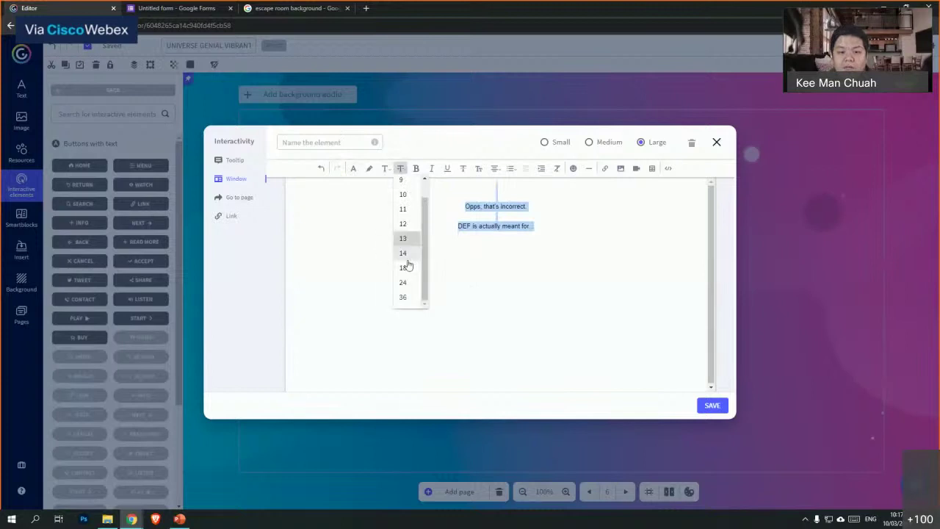
{"action": "left_click", "coordinate": [404, 285]}
{"action": "left_click", "coordinate": [415, 168]}
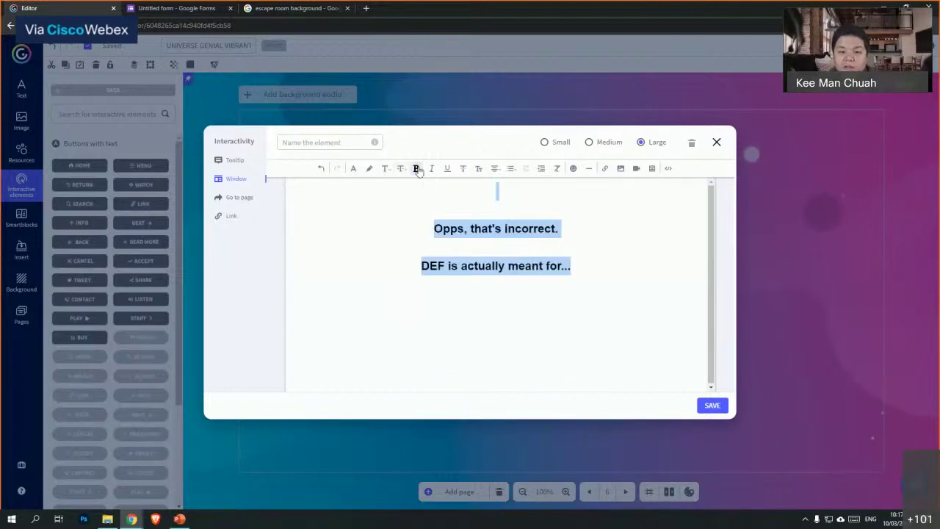
- Copy the formatted DEF feedback lines and save the window content
{"action": "left_click", "coordinate": [595, 287]}
{"action": "left_click_drag", "start_coordinate": [596, 287], "coordinate": [360, 199]}
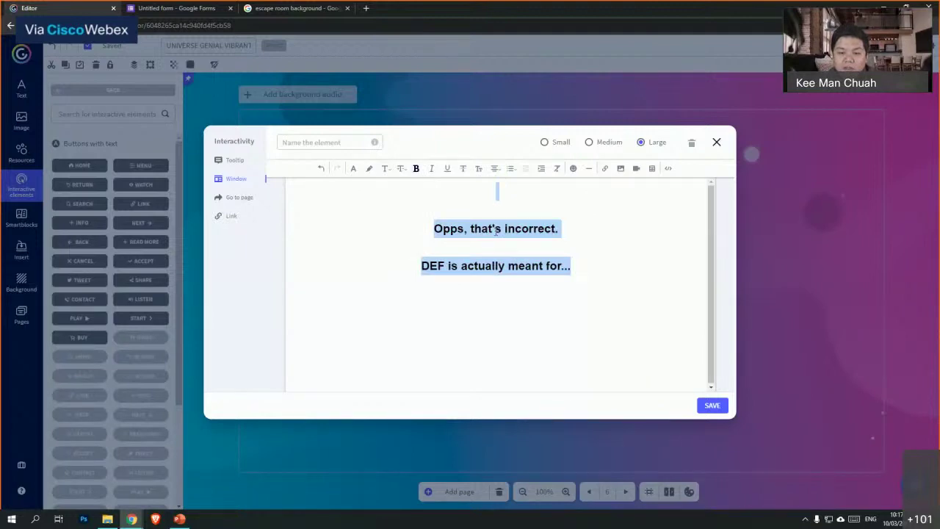
{"action": "left_click", "coordinate": [711, 405]}
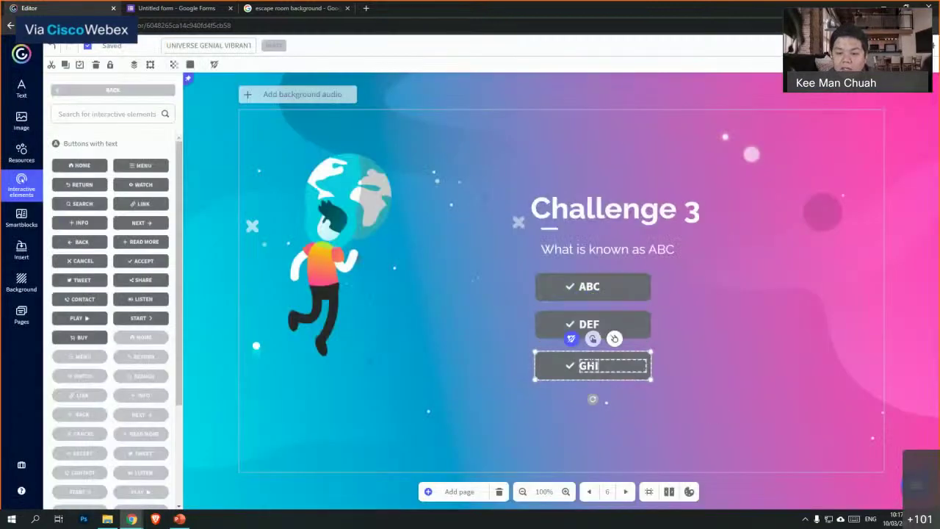
- Add a Window interactivity to the GHI answer button and paste the copied feedback lines into it
{"action": "left_click", "coordinate": [592, 340]}
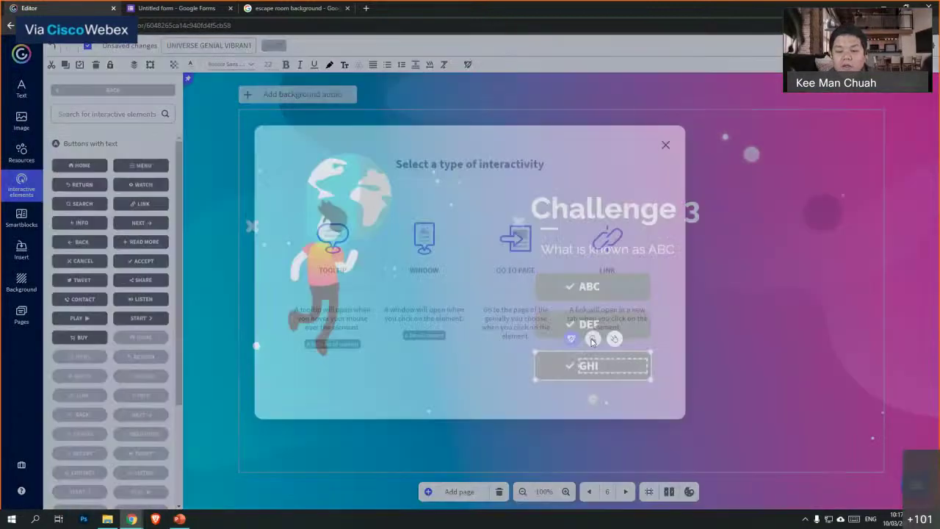
{"action": "left_click", "coordinate": [416, 240]}
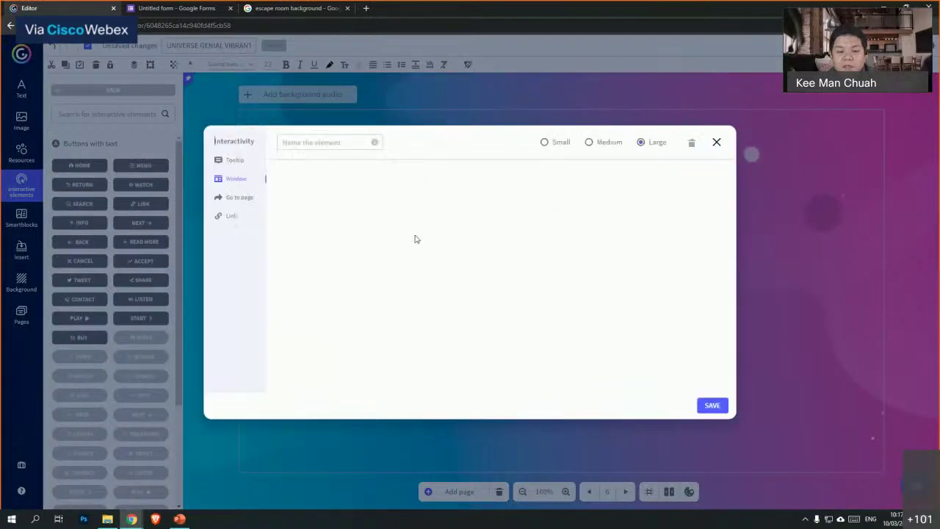
{"action": "left_click", "coordinate": [569, 263]}
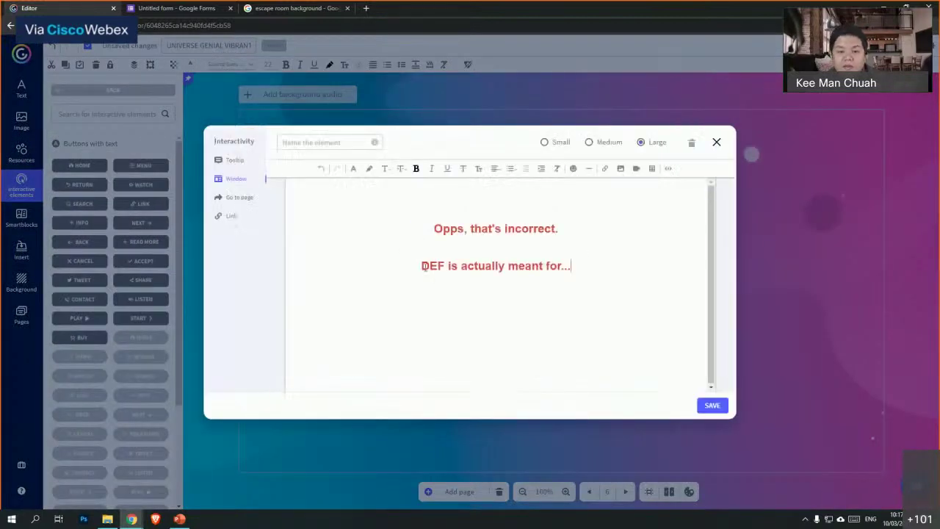
- Replace "DEF" with "GHI" in the pasted feedback and save the GHI button's window
{"action": "left_click_drag", "start_coordinate": [445, 265], "coordinate": [420, 266]}
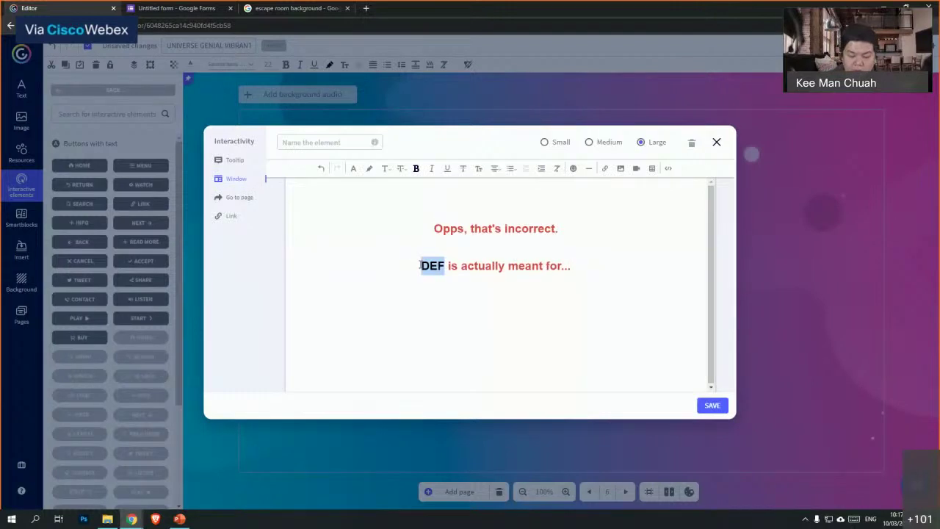
{"action": "type", "text": "GHI"}
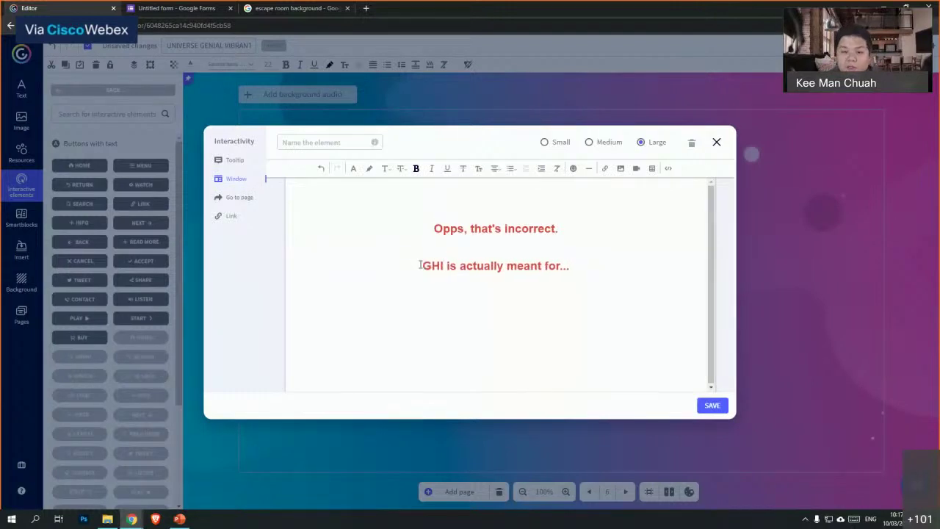
{"action": "left_click", "coordinate": [716, 413]}
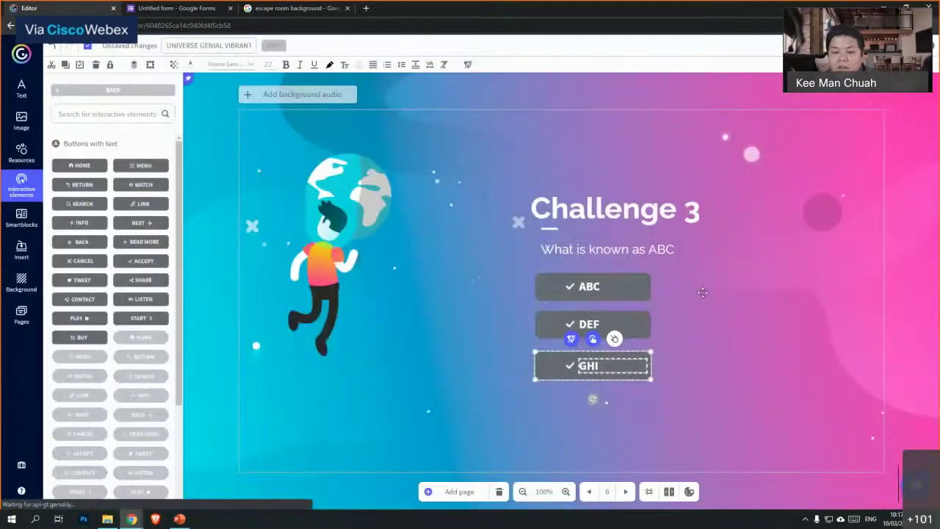
- Preview the Challenge 3 page and check the feedback windows of the DEF and ABC buttons
{"action": "left_click", "coordinate": [591, 287]}
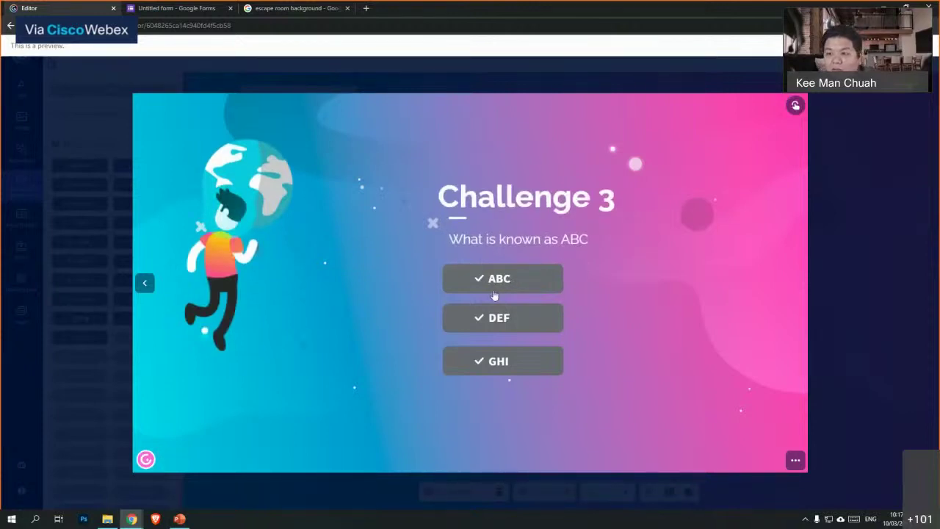
{"action": "left_click", "coordinate": [499, 324]}
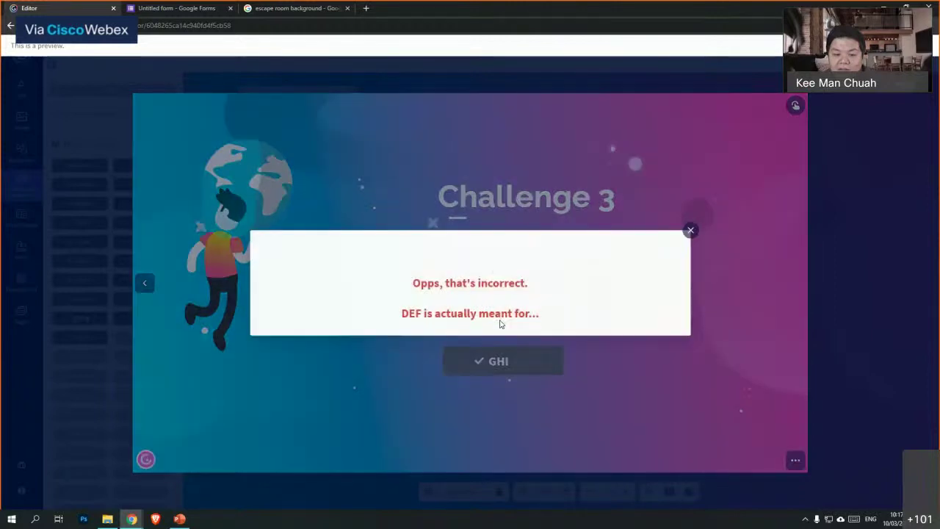
{"action": "left_click", "coordinate": [691, 230]}
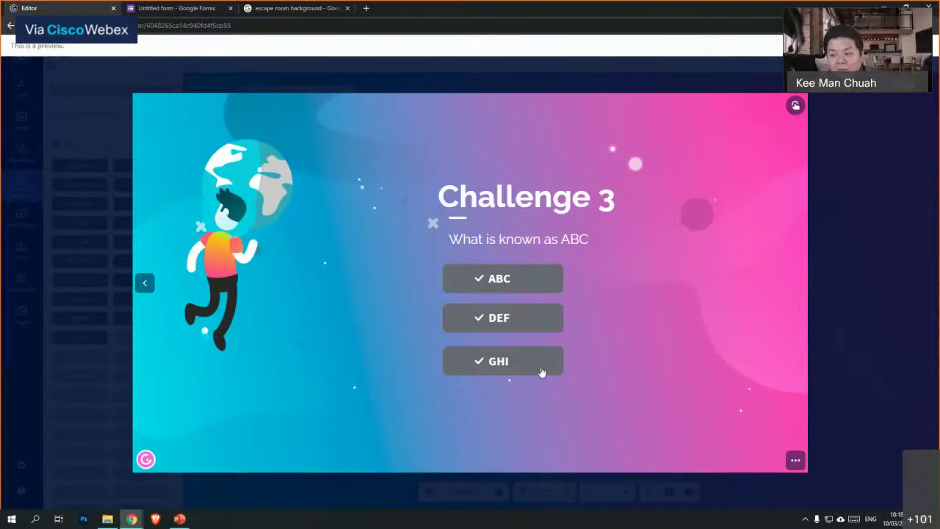
{"action": "left_click", "coordinate": [505, 281]}
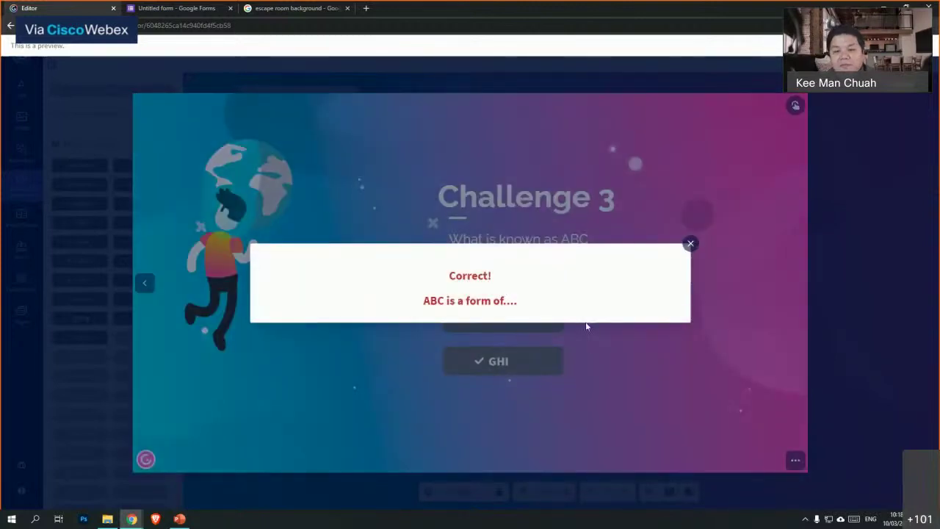
{"action": "left_click", "coordinate": [690, 243]}
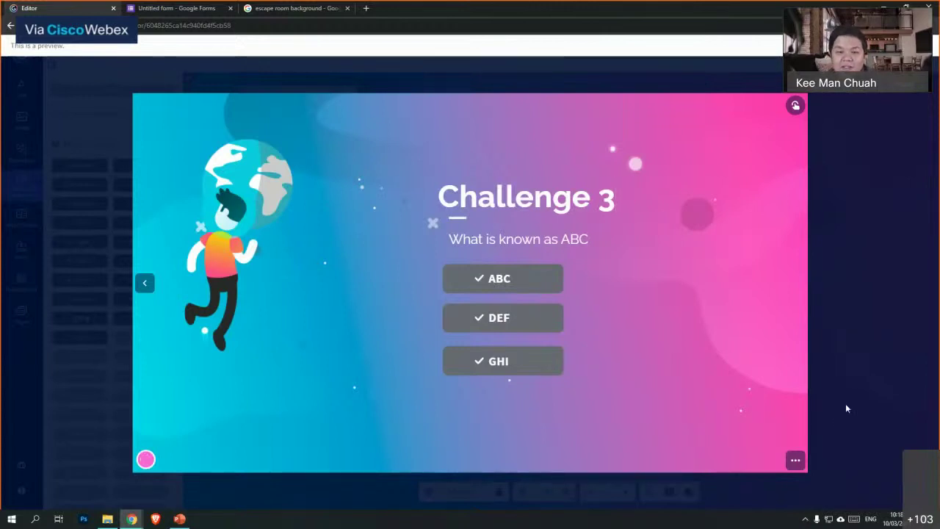
{"action": "key", "text": "Escape"}
- Show the list of pages beside the Challenge 3 page
{"action": "left_click", "coordinate": [631, 284]}
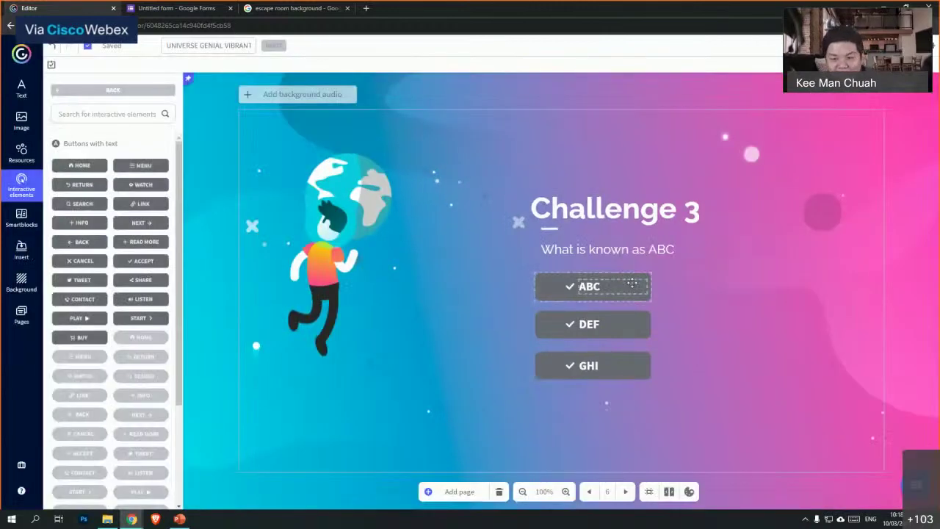
{"action": "left_click", "coordinate": [664, 334]}
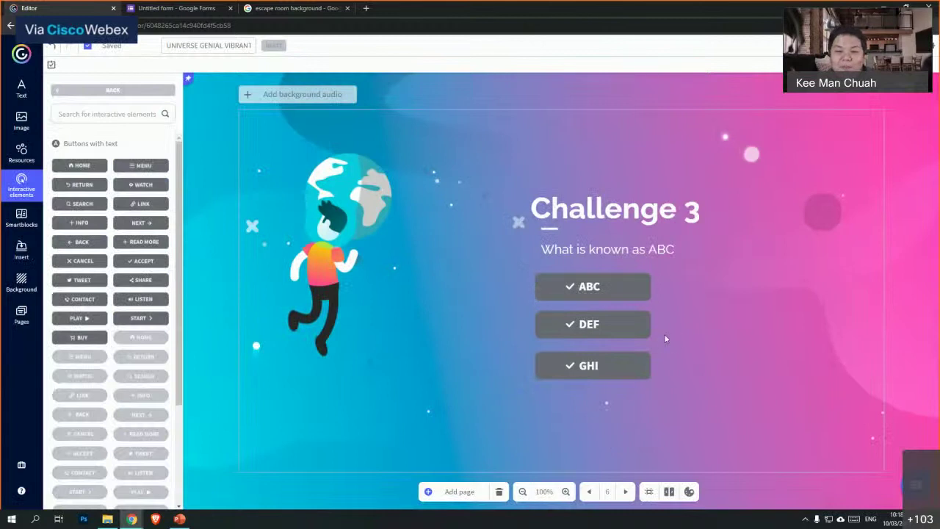
{"action": "left_click", "coordinate": [18, 314]}
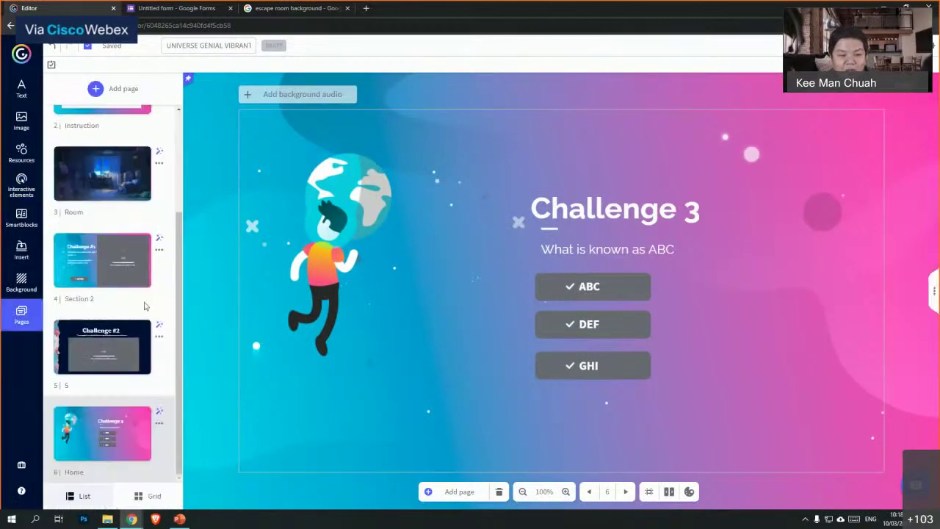
{"action": "left_click", "coordinate": [594, 286]}
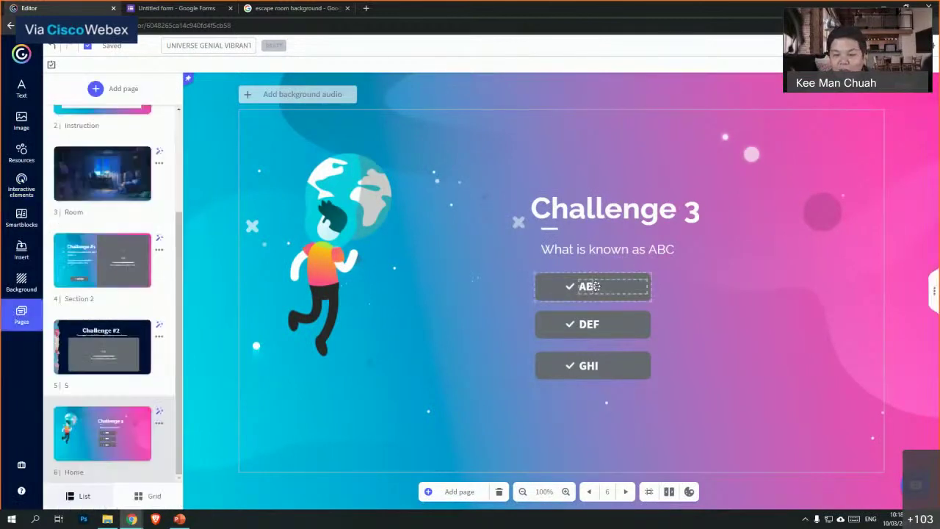
{"action": "left_click", "coordinate": [592, 323]}
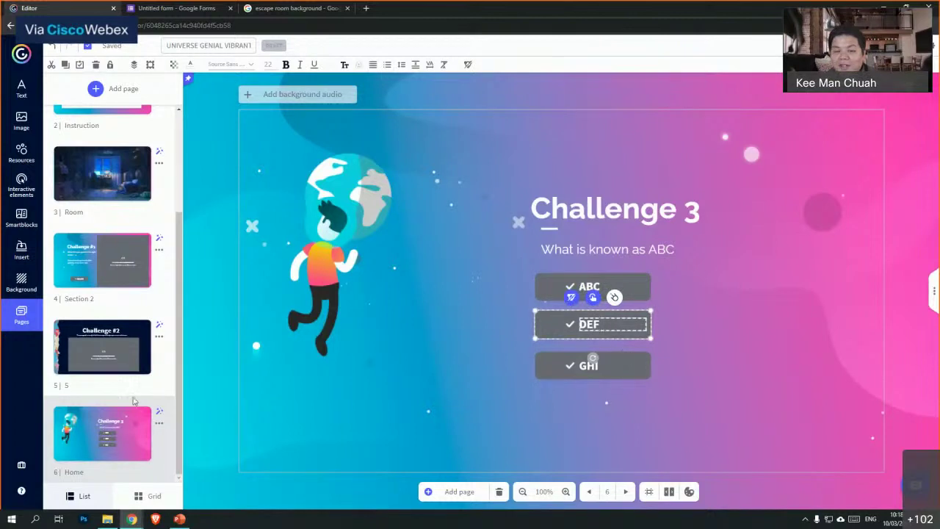
{"action": "mouse_move", "coordinate": [128, 440]}
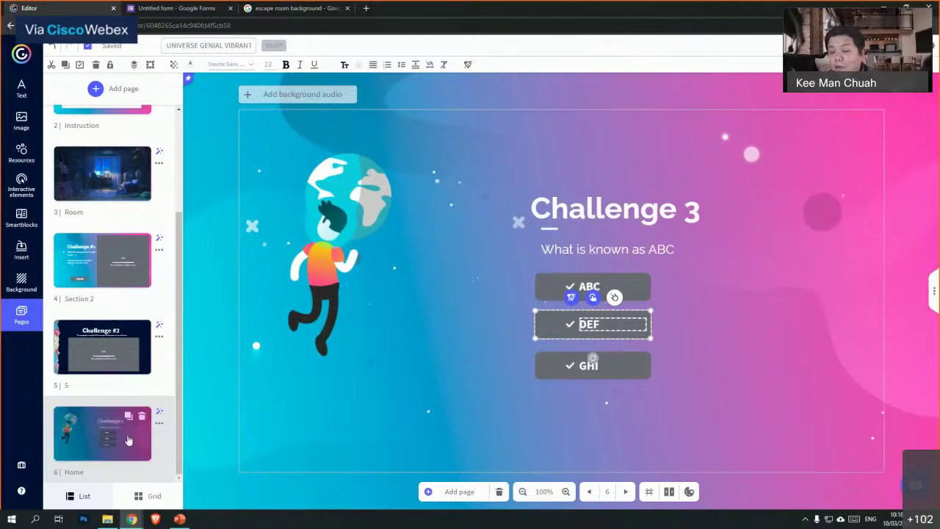
{"action": "left_click", "coordinate": [701, 262]}
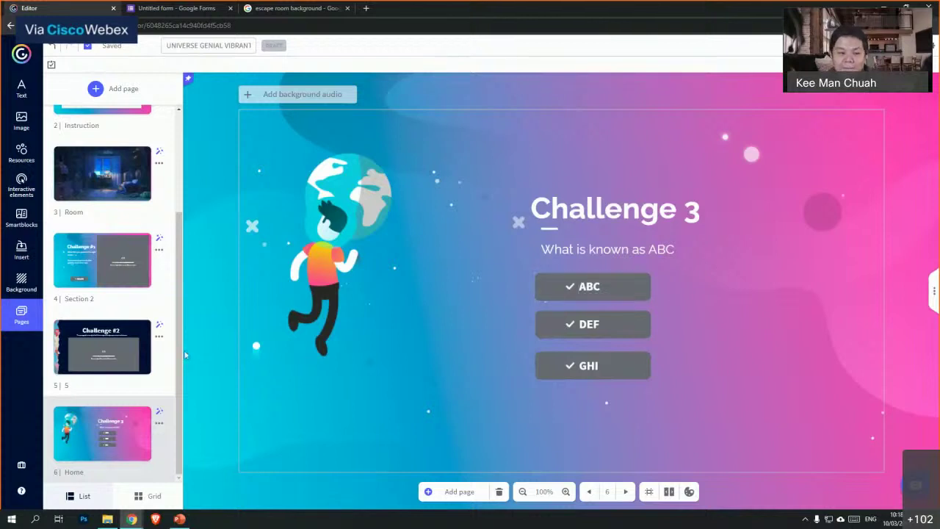
- Fill the ABC, DEF and GHI answer buttons with the same dark red
{"action": "left_click", "coordinate": [624, 274]}
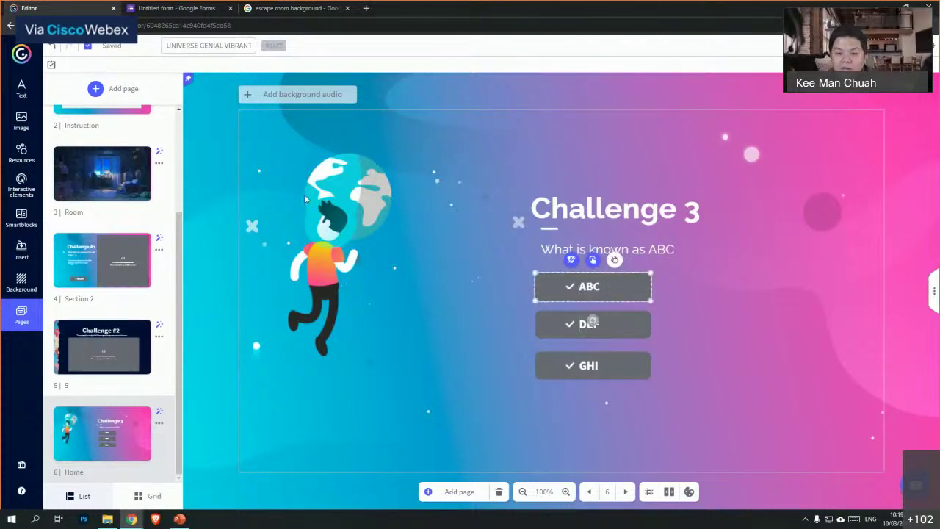
{"action": "left_click", "coordinate": [190, 65]}
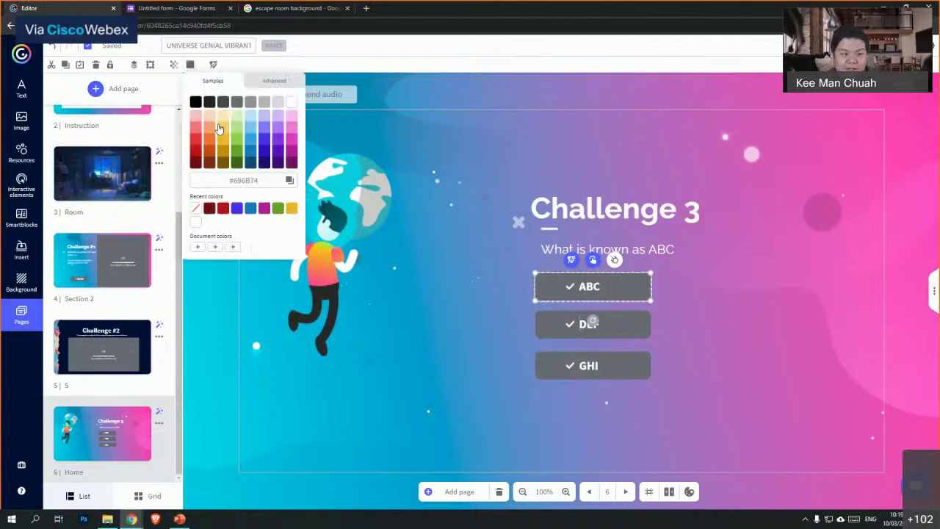
{"action": "left_click", "coordinate": [195, 150]}
{"action": "left_click", "coordinate": [645, 323]}
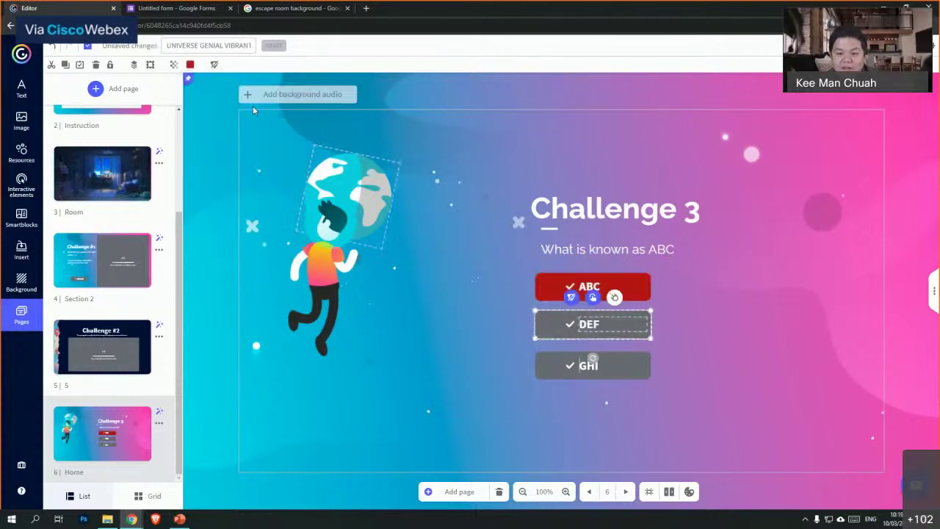
{"action": "left_click", "coordinate": [190, 65]}
{"action": "left_click", "coordinate": [196, 159]}
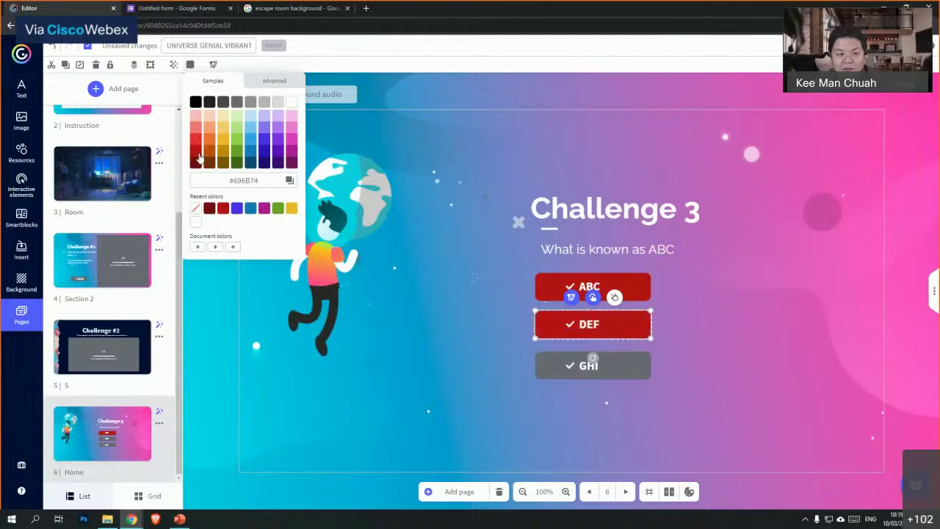
{"action": "left_click", "coordinate": [588, 365]}
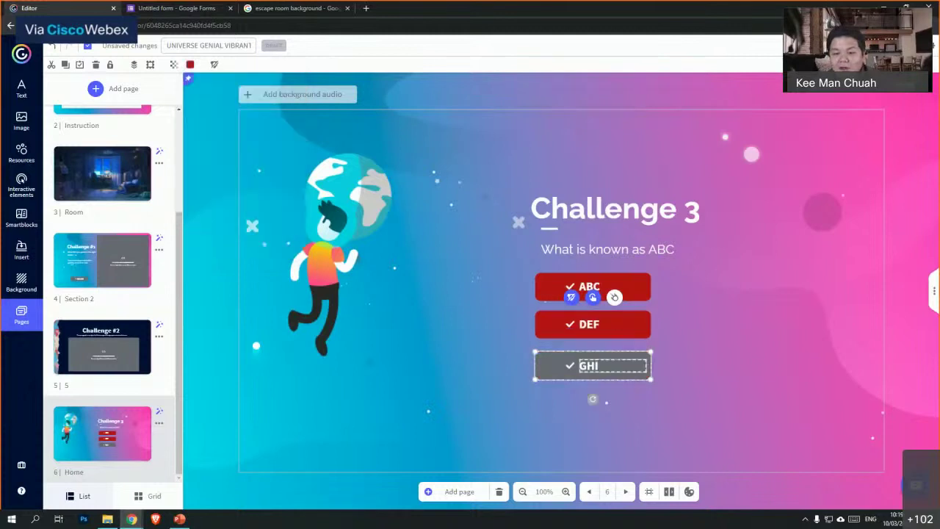
{"action": "left_click", "coordinate": [539, 363]}
{"action": "left_click", "coordinate": [190, 65]}
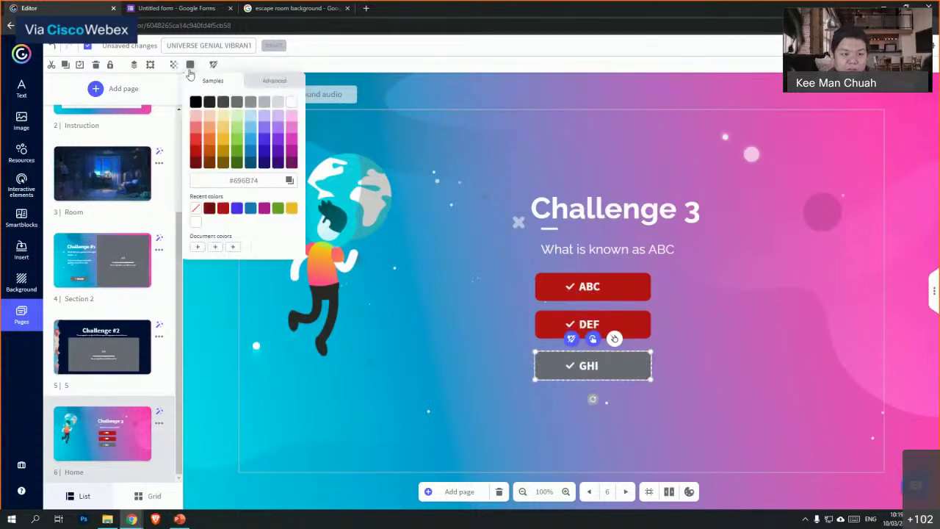
{"action": "left_click", "coordinate": [210, 206]}
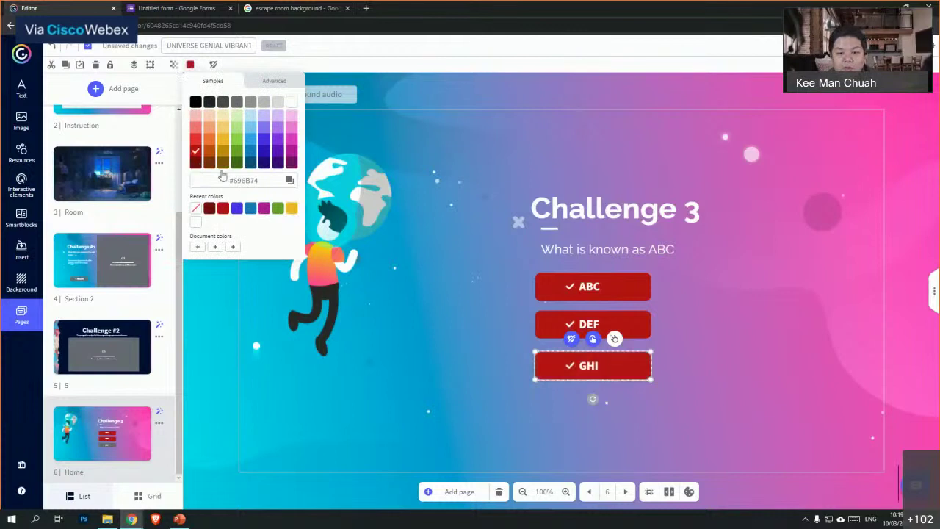
- Move the three answer buttons together slightly to the right and up beneath the question
{"action": "left_click", "coordinate": [724, 357]}
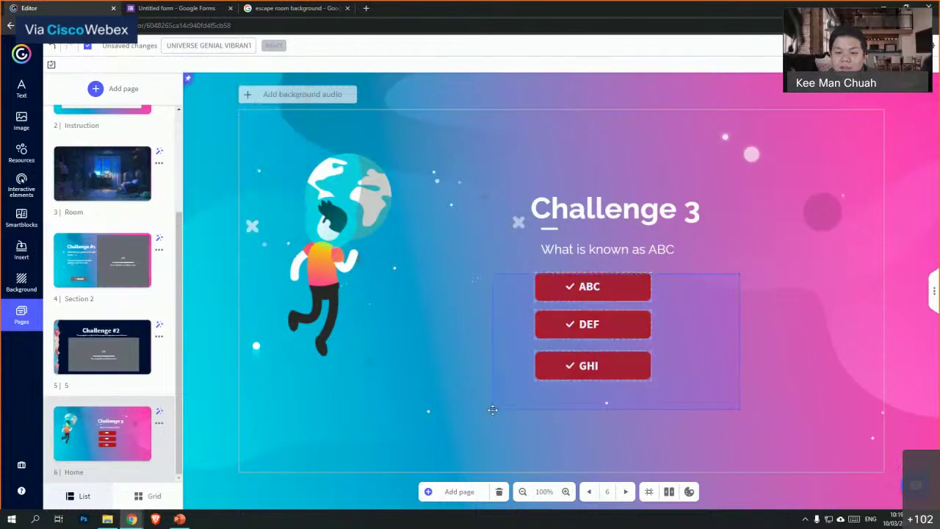
{"action": "left_click", "coordinate": [623, 361]}
{"action": "left_click_drag", "start_coordinate": [624, 360], "coordinate": [634, 358]}
{"action": "left_click", "coordinate": [752, 315]}
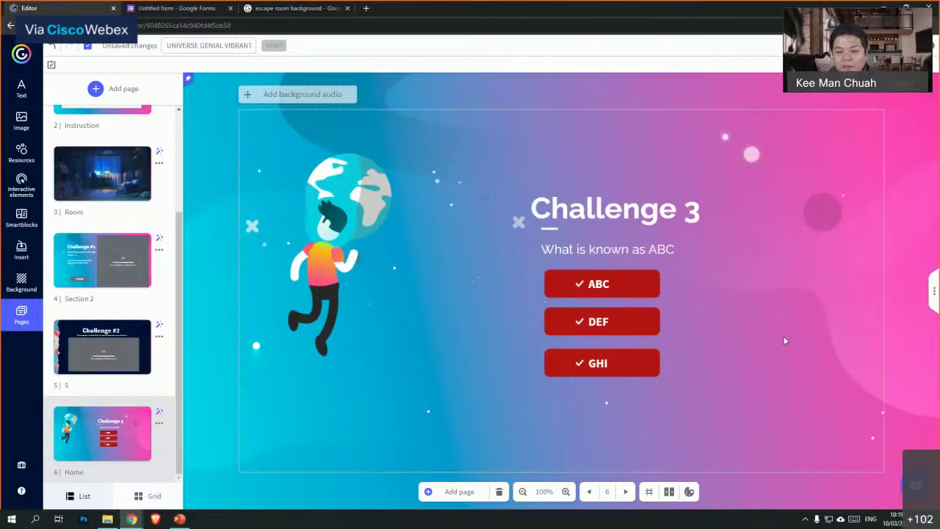
- Review the Challenge #1 page and the Challenge #2 page with their embedded Google Forms
{"action": "left_click", "coordinate": [126, 284]}
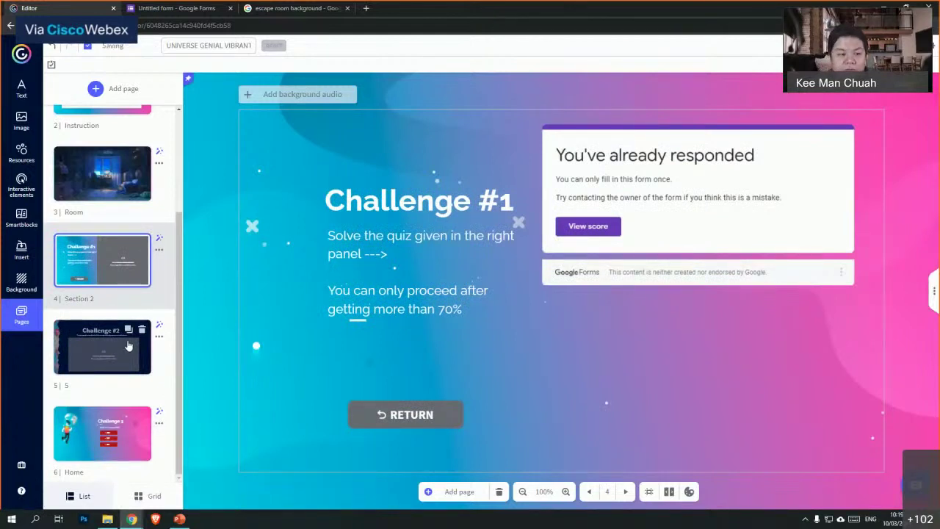
{"action": "left_click", "coordinate": [128, 345]}
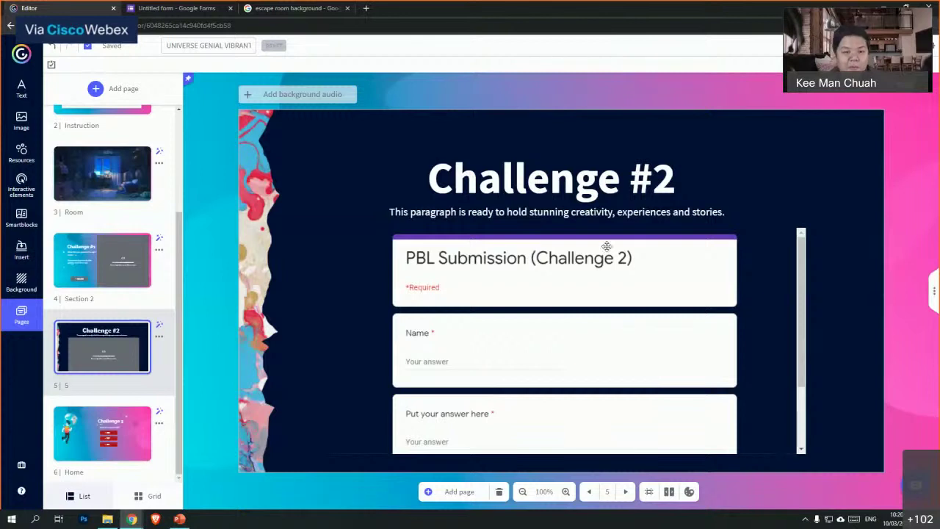
- Link the RETURN button on the Challenge #2 page to the Room page
{"action": "left_click", "coordinate": [863, 257]}
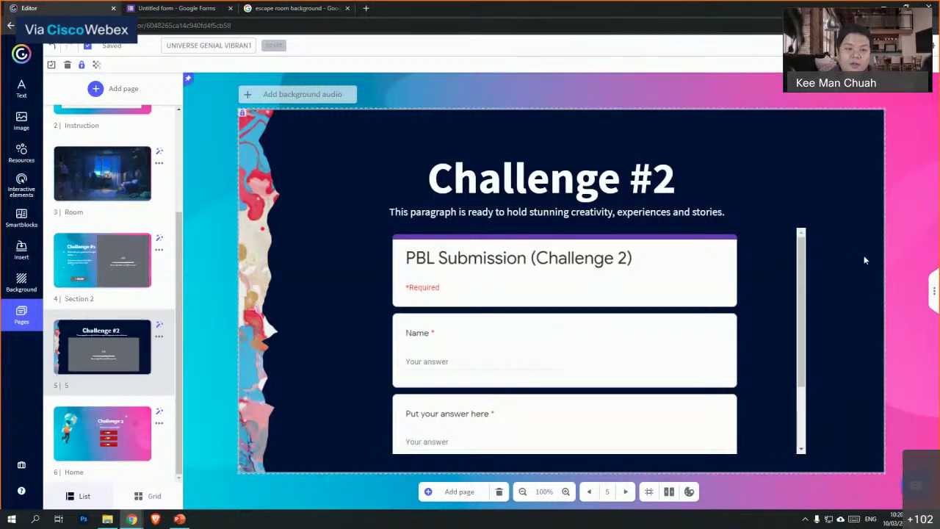
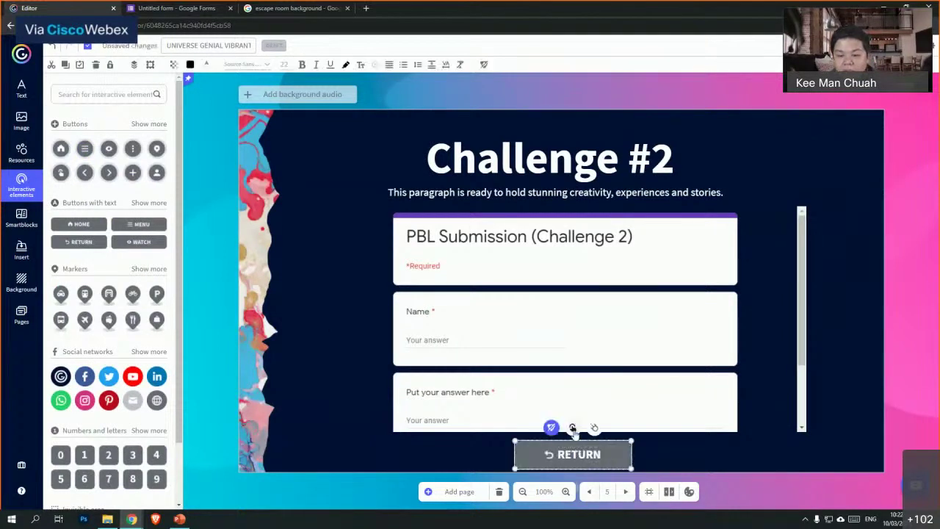
{"action": "left_click", "coordinate": [573, 429]}
{"action": "left_click", "coordinate": [508, 300]}
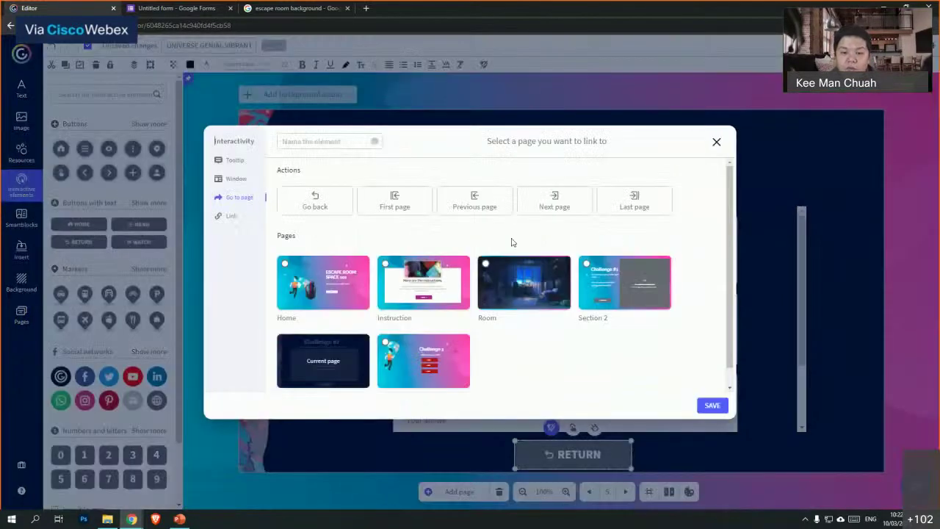
{"action": "left_click", "coordinate": [711, 408]}
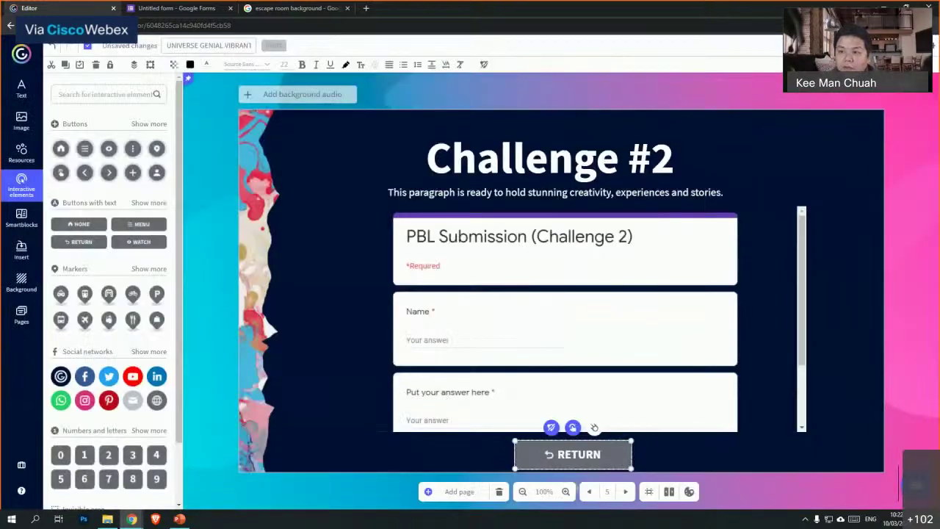
- Preview the Challenge #2 page, test its RETURN button, and close the preview
{"action": "left_click", "coordinate": [837, 45]}
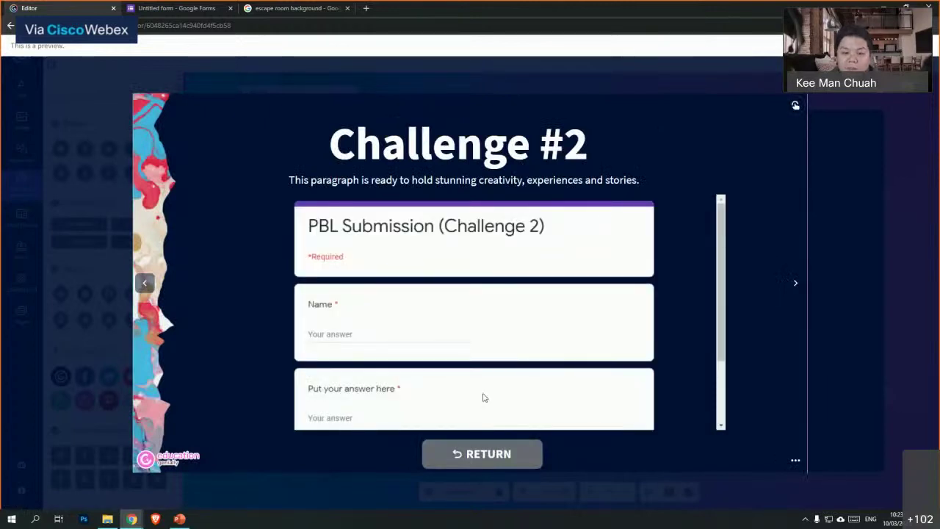
{"action": "left_click", "coordinate": [483, 455]}
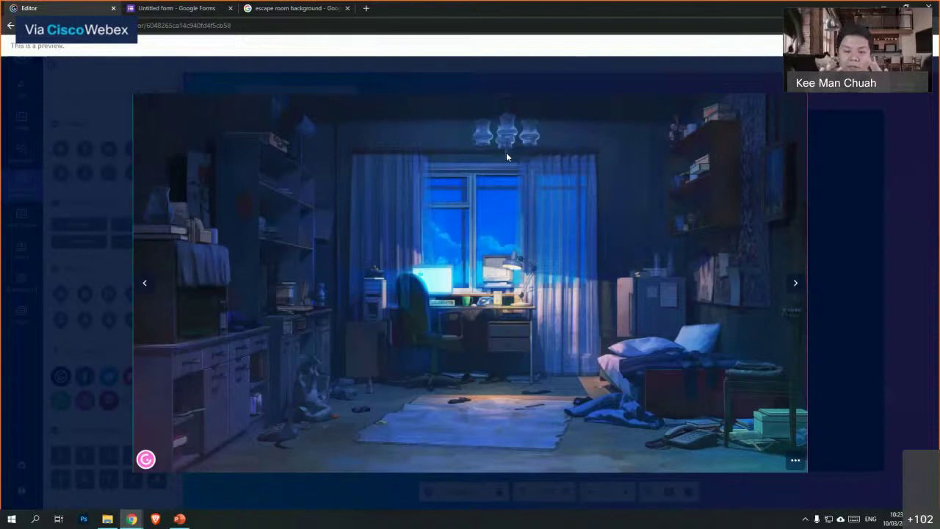
{"action": "left_click", "coordinate": [866, 133]}
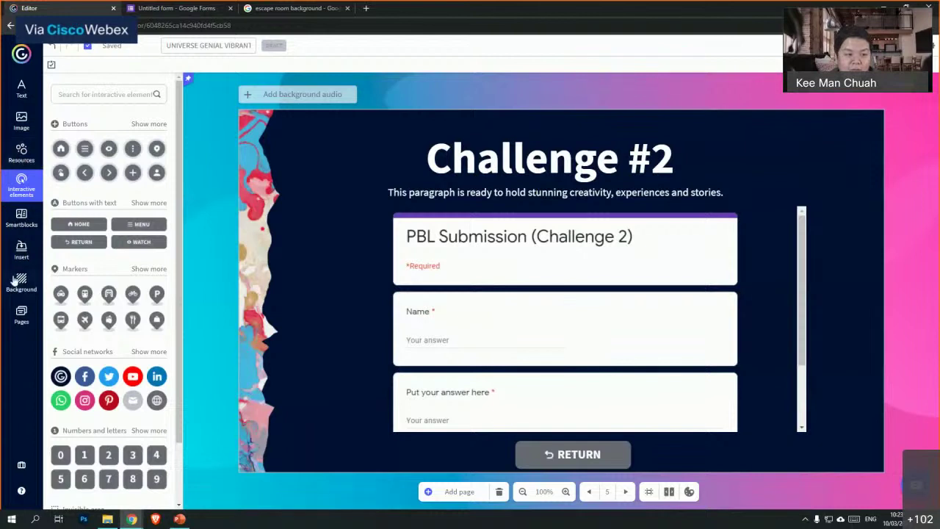
- On the Room page, place an invisible area and shrink it to cover the glowing computer monitor on the desk
{"action": "left_click", "coordinate": [21, 314]}
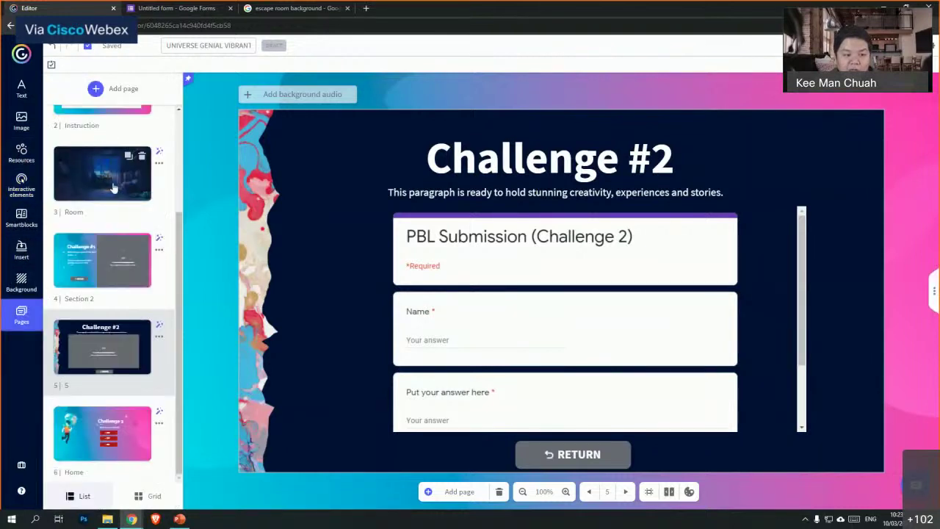
{"action": "left_click", "coordinate": [112, 188]}
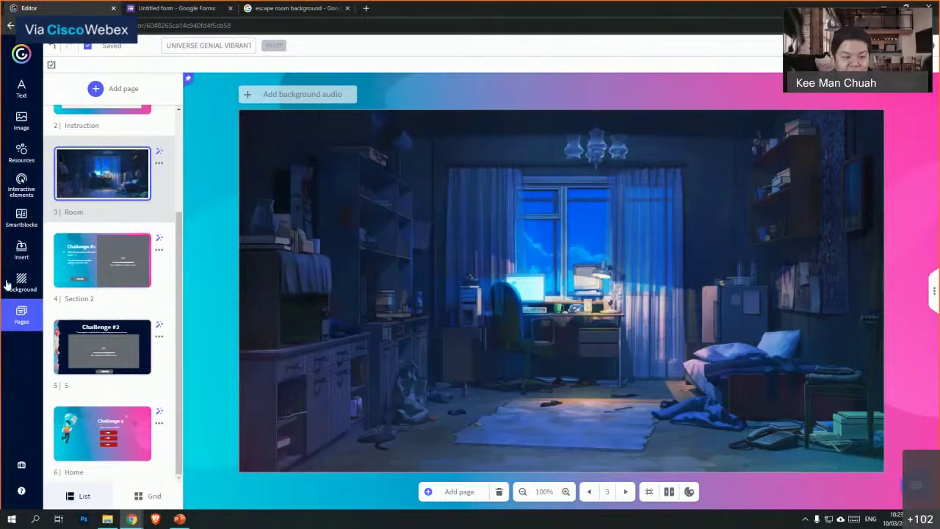
{"action": "left_click", "coordinate": [20, 185]}
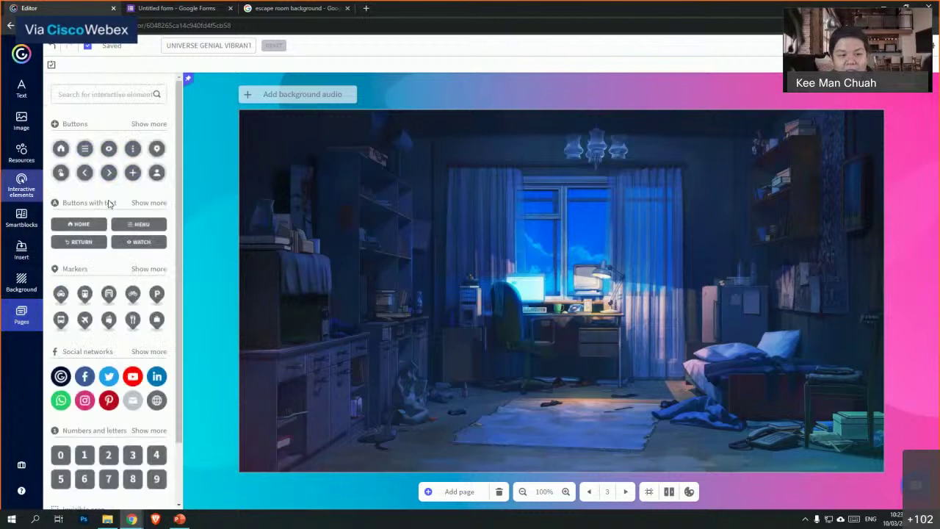
{"action": "scroll", "coordinate": [181, 178], "scroll_direction": "down", "scroll_amount": 2}
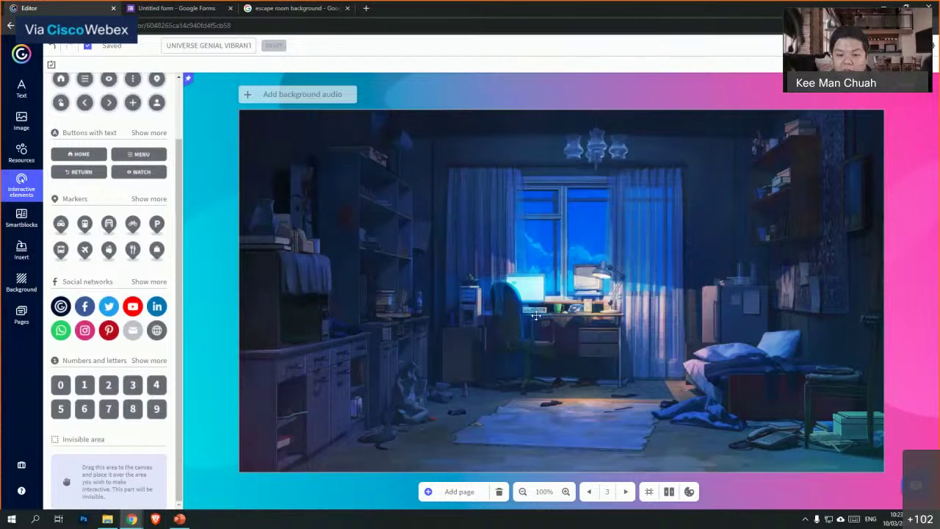
{"action": "left_click_drag", "start_coordinate": [540, 307], "coordinate": [541, 306]}
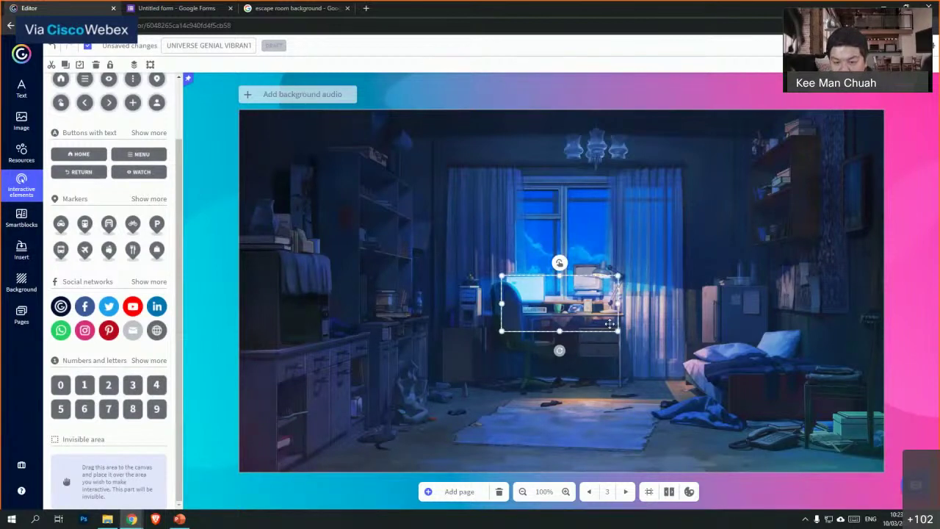
{"action": "left_click_drag", "start_coordinate": [623, 336], "coordinate": [531, 286]}
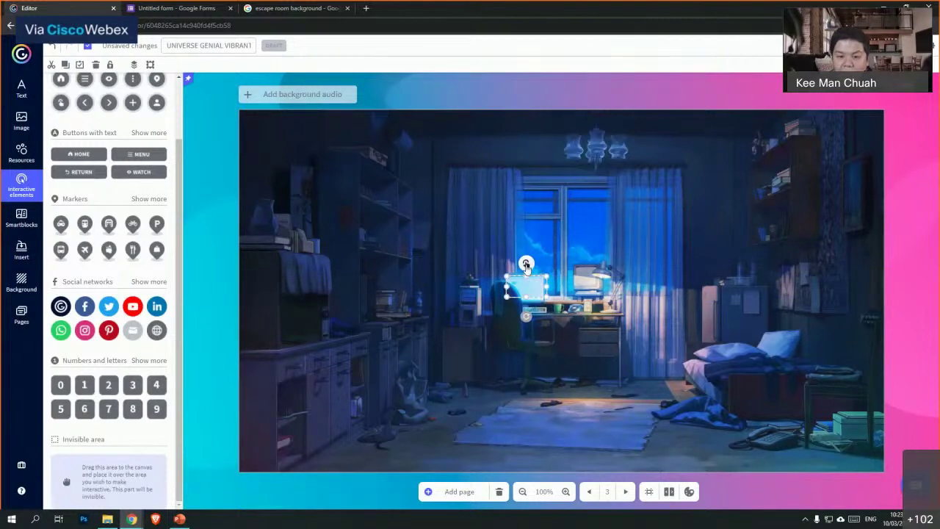
- Make the invisible area over the monitor go to the Challenge #1 page, Section 2
{"action": "left_click", "coordinate": [525, 265]}
{"action": "left_click", "coordinate": [526, 268]}
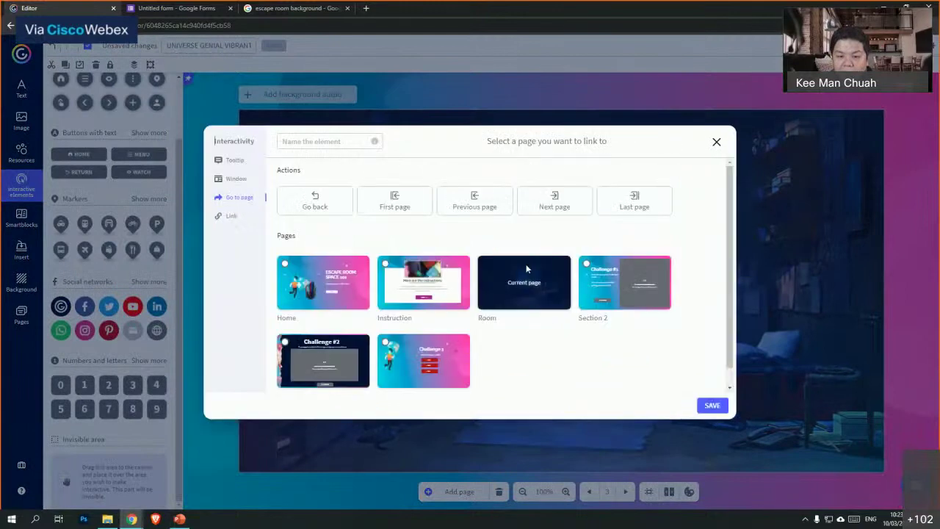
{"action": "left_click", "coordinate": [615, 286]}
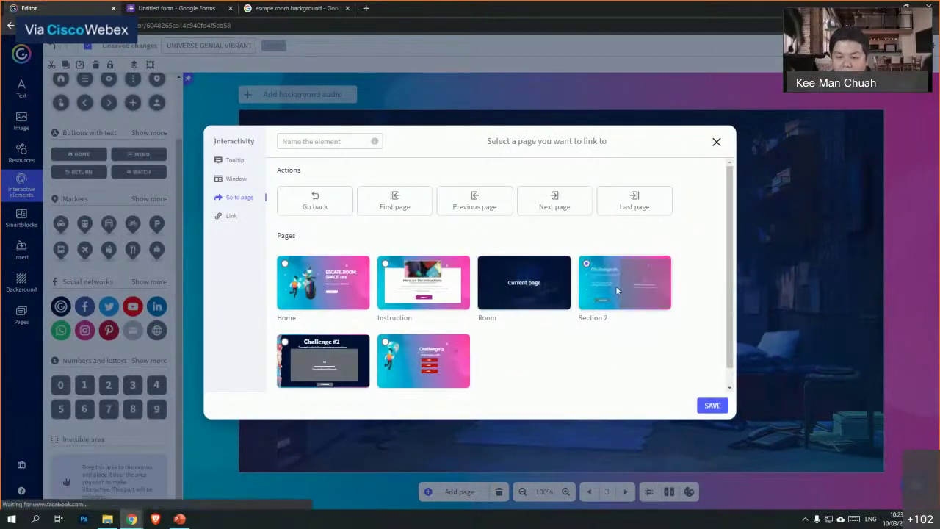
{"action": "left_click", "coordinate": [712, 405]}
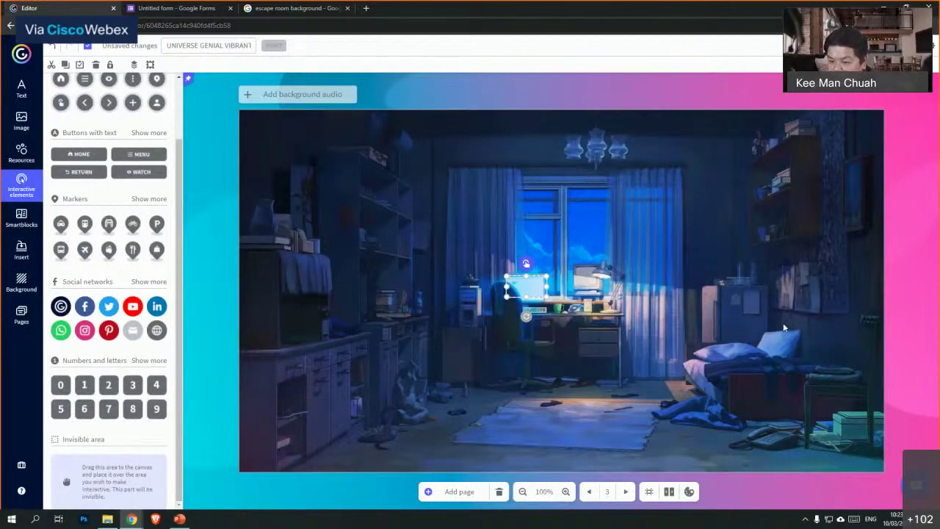
- Place a small invisible area over the fridge door beside the bed and link it to the Challenge #2 page
{"action": "left_click_drag", "start_coordinate": [783, 328], "coordinate": [782, 318]}
{"action": "left_click_drag", "start_coordinate": [860, 316], "coordinate": [753, 317]}
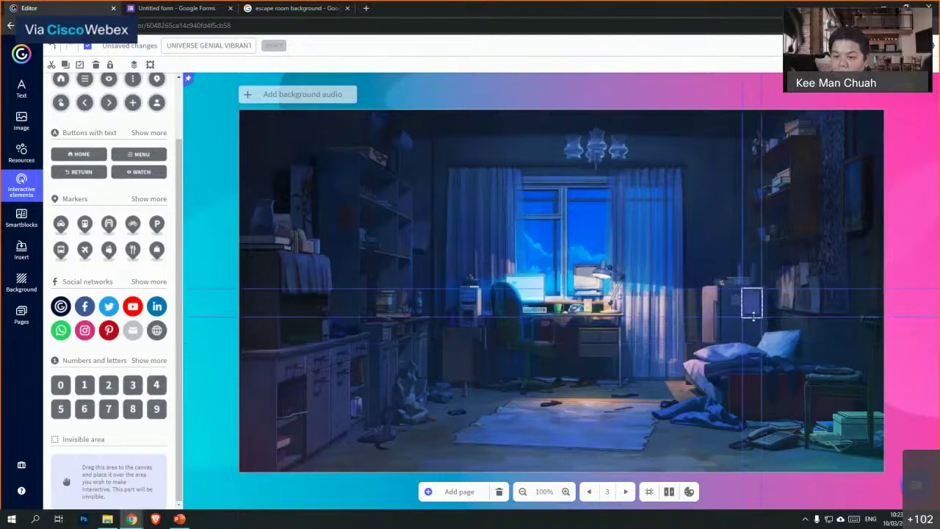
{"action": "left_click", "coordinate": [751, 276]}
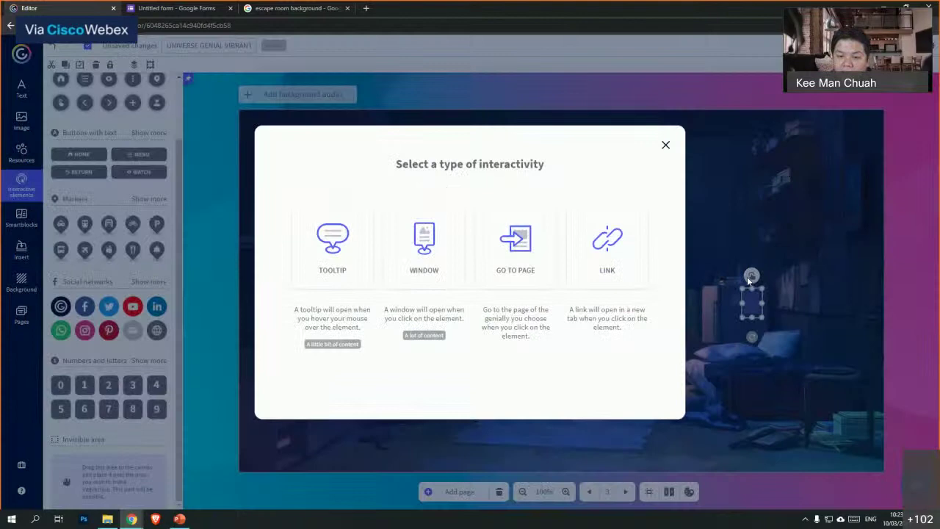
{"action": "left_click", "coordinate": [512, 244]}
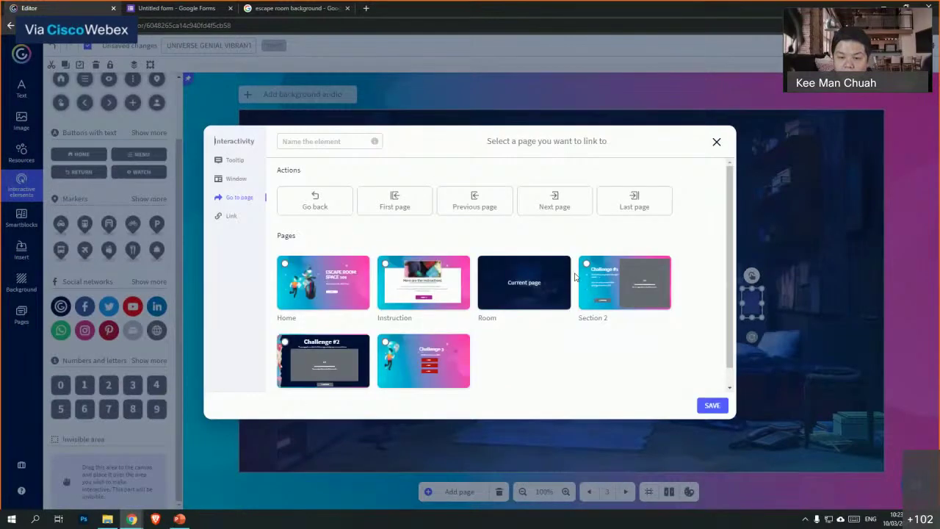
{"action": "left_click", "coordinate": [303, 358]}
{"action": "left_click", "coordinate": [711, 405]}
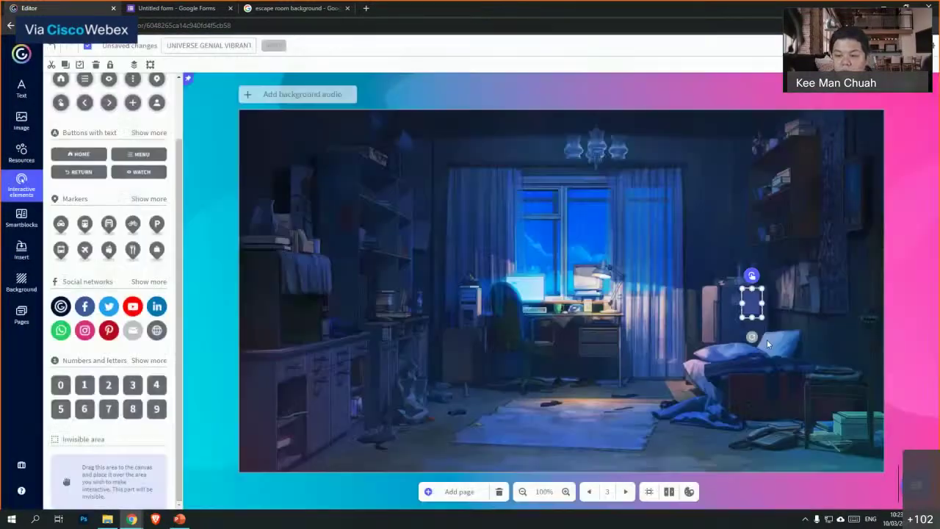
{"action": "left_click", "coordinate": [643, 357]}
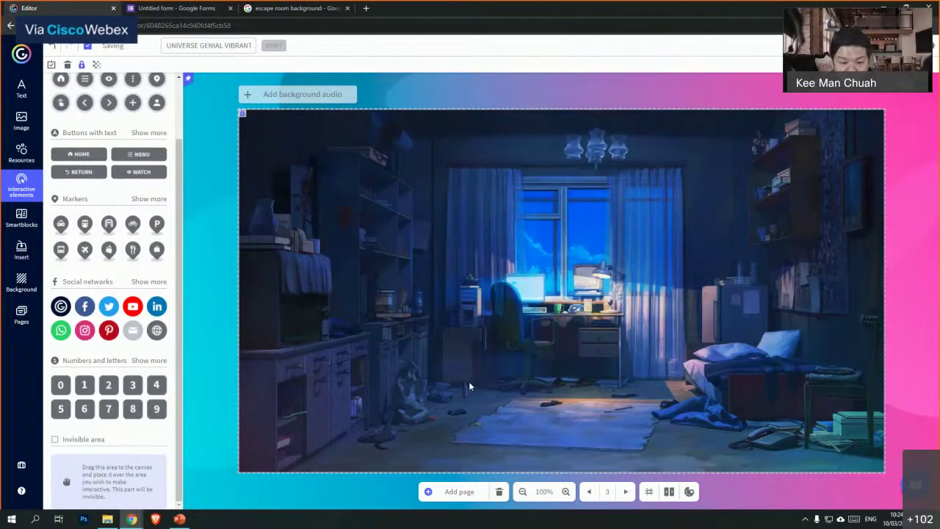
- Place a small invisible area over the lower shelf of the room's left-hand cabinet and link it to the Challenge 3 page
{"action": "left_click", "coordinate": [310, 425]}
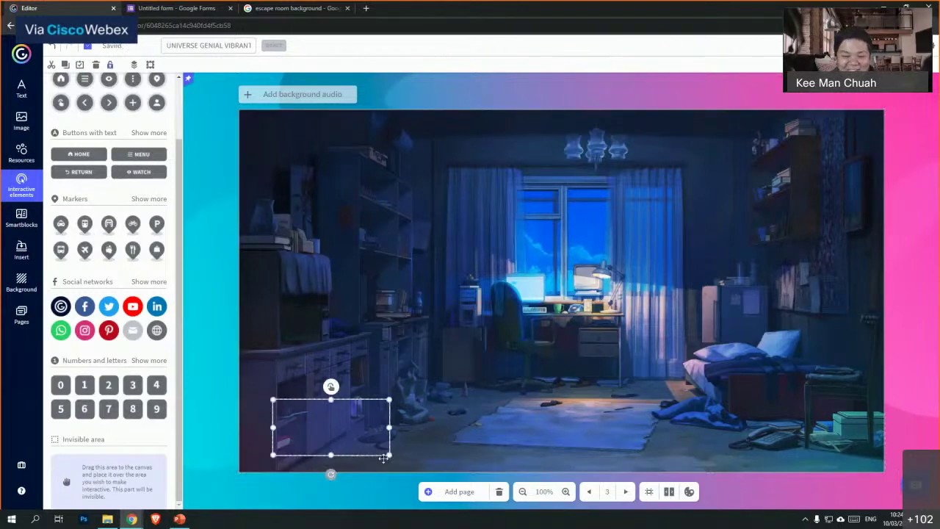
{"action": "left_click_drag", "start_coordinate": [383, 449], "coordinate": [313, 430]}
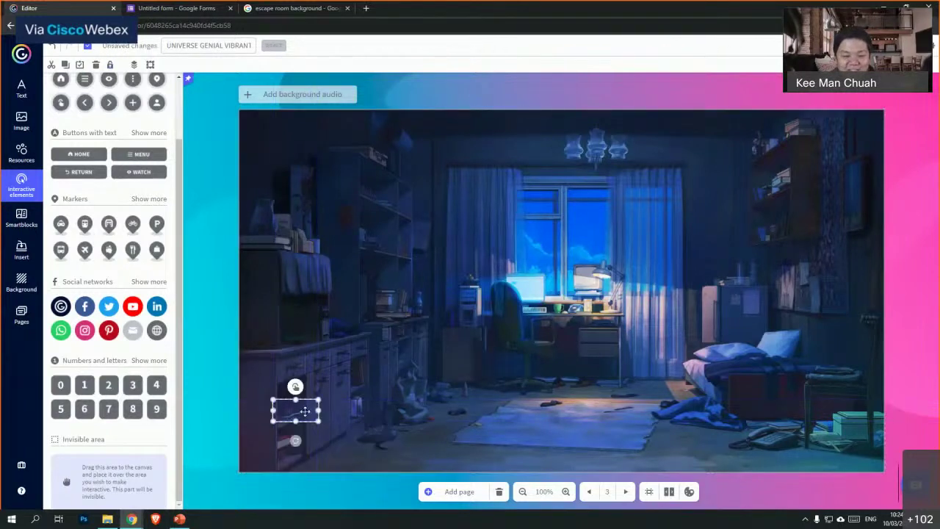
{"action": "left_click", "coordinate": [300, 411]}
{"action": "left_click", "coordinate": [292, 385]}
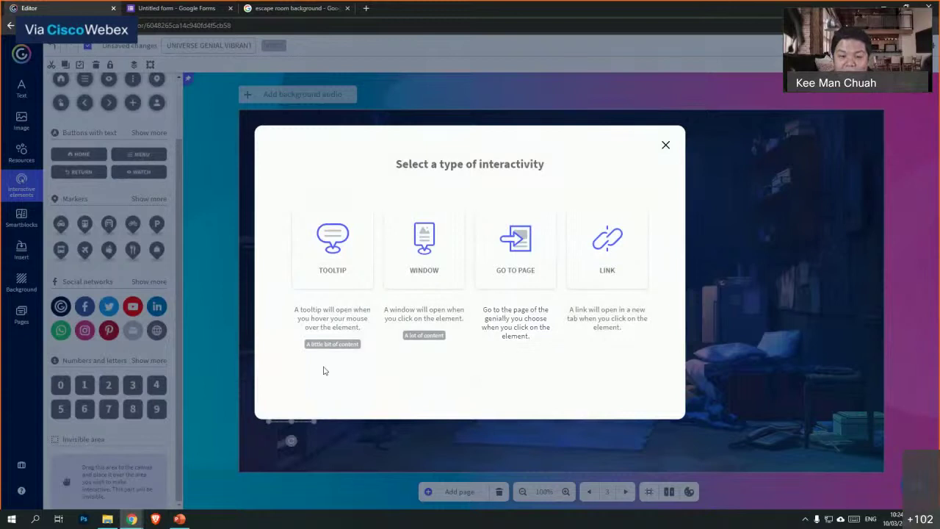
{"action": "left_click", "coordinate": [511, 271]}
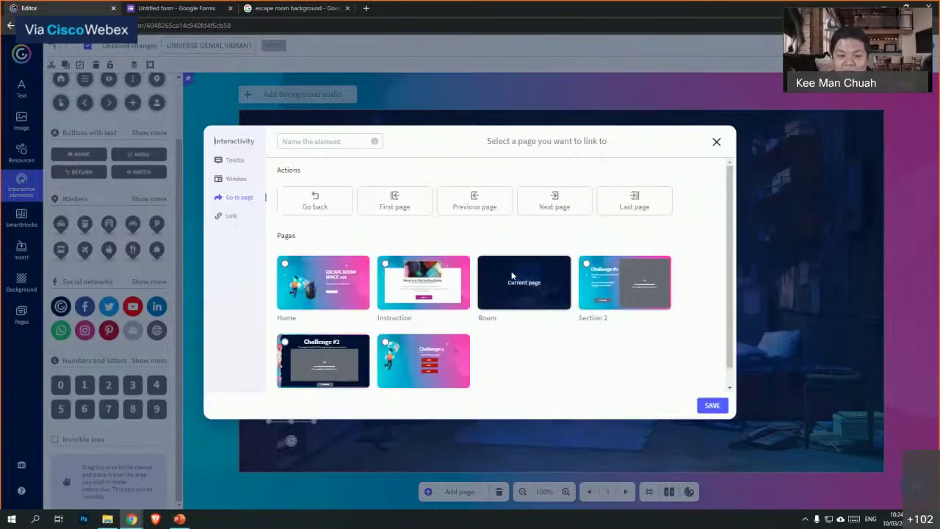
{"action": "left_click", "coordinate": [449, 364]}
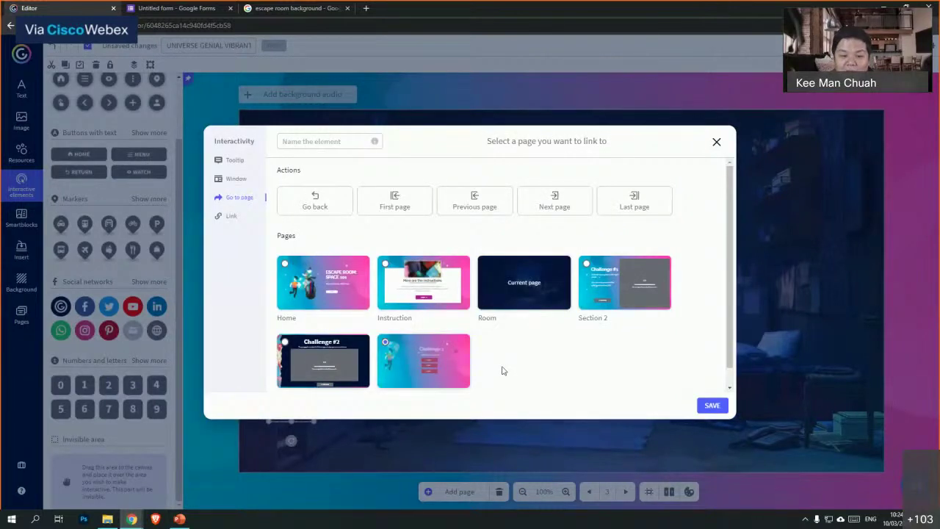
{"action": "left_click", "coordinate": [711, 406]}
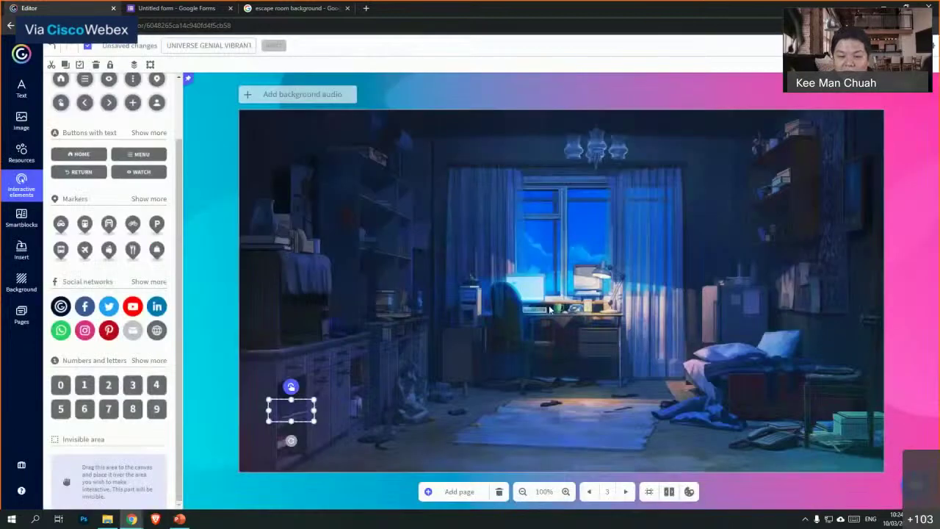
{"action": "left_click", "coordinate": [633, 380]}
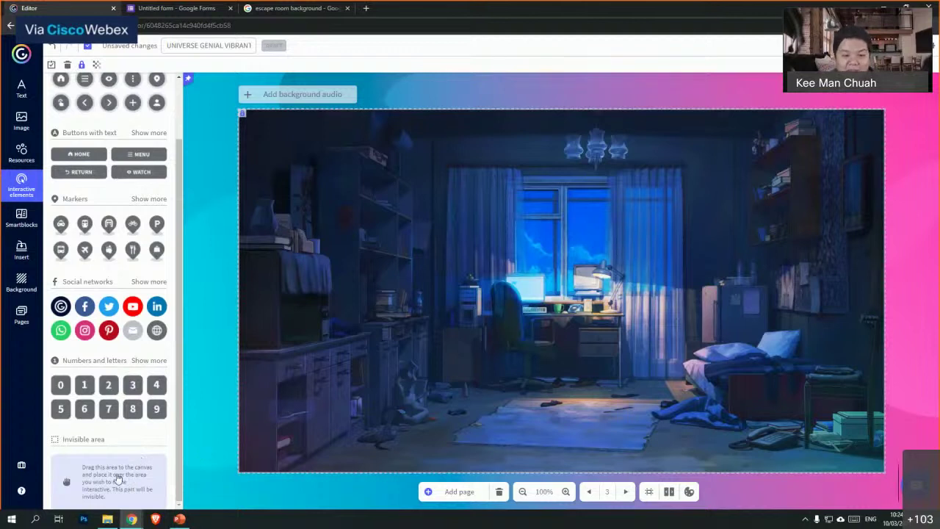
- Add an invisible area over the microwave on the cabinet, with a window reading "Oppps, nothing's here"
{"action": "left_click", "coordinate": [351, 293]}
{"action": "left_click_drag", "start_coordinate": [394, 302], "coordinate": [329, 304]}
{"action": "left_click", "coordinate": [304, 262]}
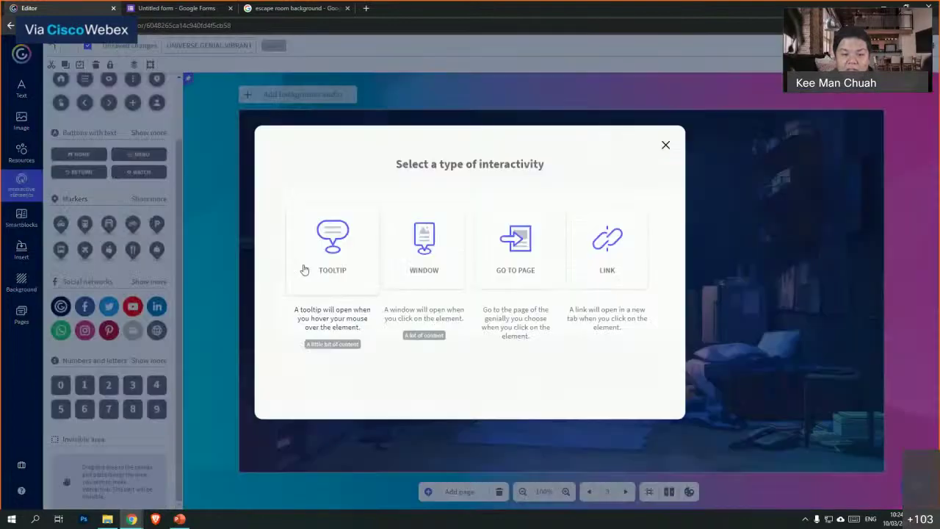
{"action": "left_click", "coordinate": [424, 242]}
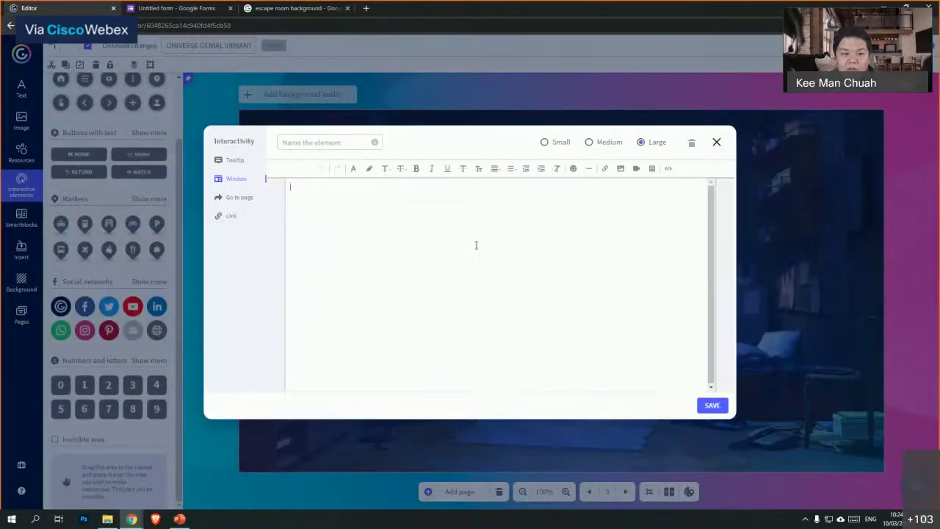
{"action": "type", "text": "O"}
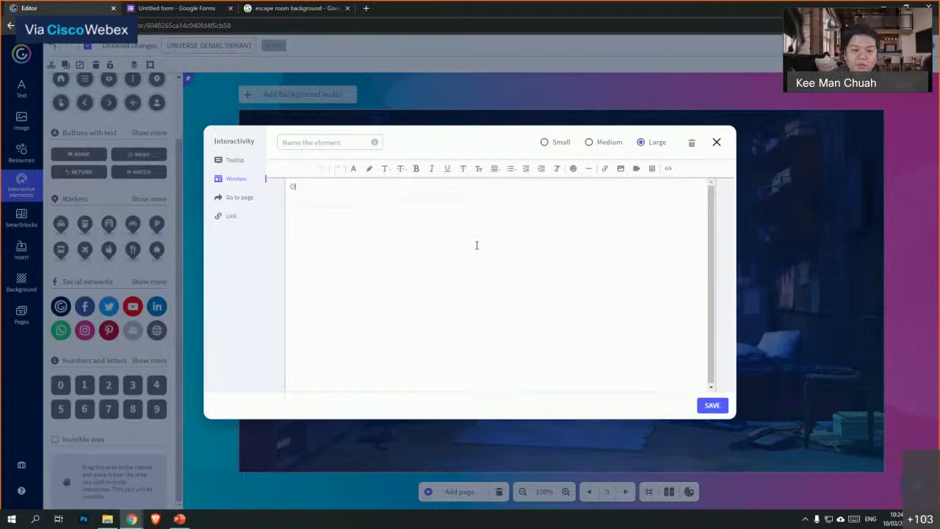
{"action": "type", "text": "ppps, nothing's here"}
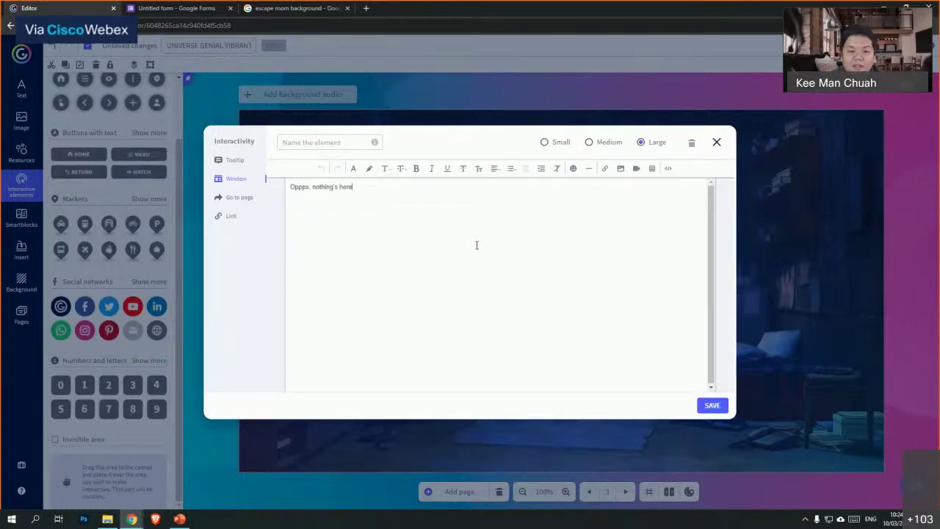
- Centre the "Oppps, nothing's here" text in the window and enlarge its font size
{"action": "key", "text": "ctrl+a"}
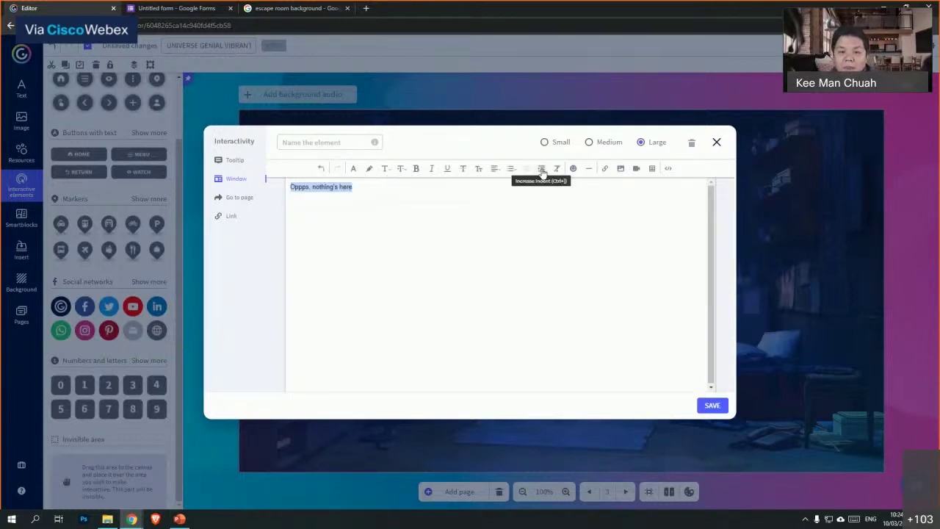
{"action": "left_click", "coordinate": [494, 168]}
{"action": "left_click", "coordinate": [511, 207]}
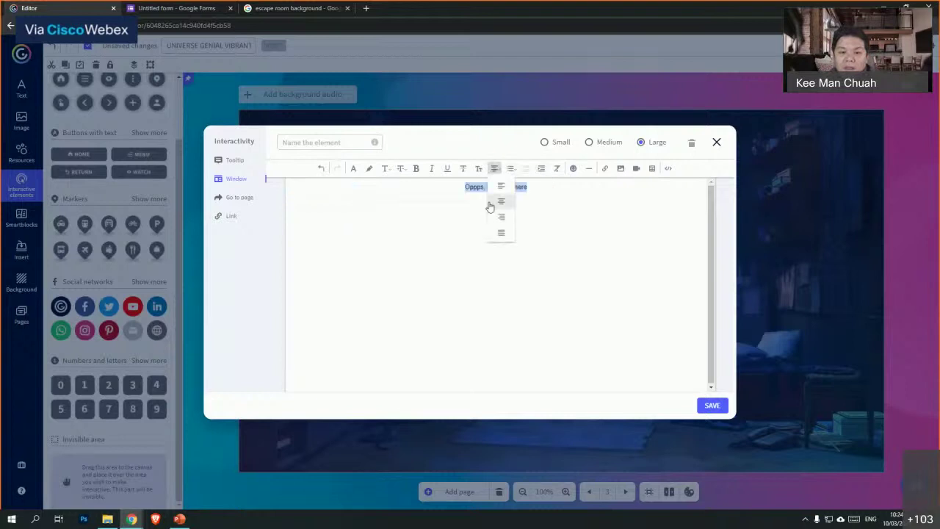
{"action": "left_click", "coordinate": [400, 168]}
{"action": "left_click", "coordinate": [405, 297]}
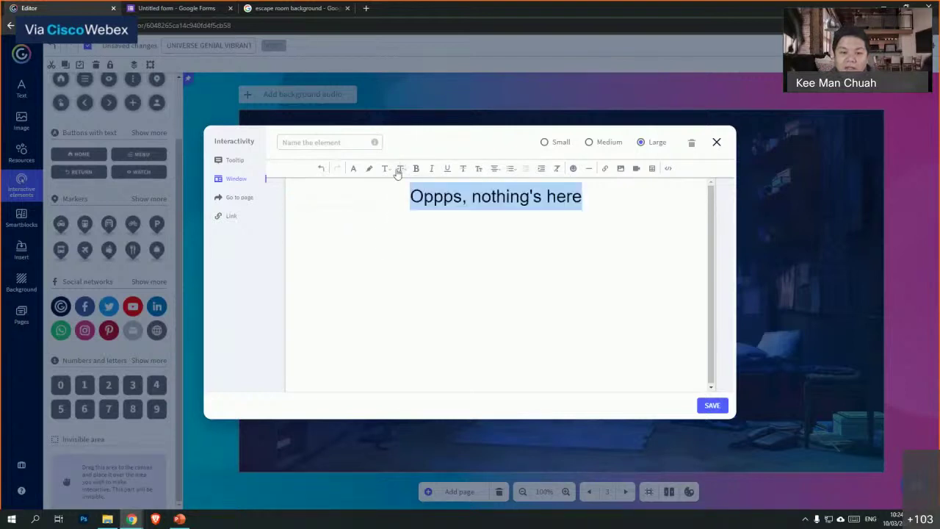
- Make the "Oppps, nothing's here" text bold, insert two blank lines above it and save the window
{"action": "left_click", "coordinate": [415, 168]}
{"action": "left_click", "coordinate": [400, 202]}
{"action": "key", "text": "Return"}
{"action": "key", "text": "Return"}
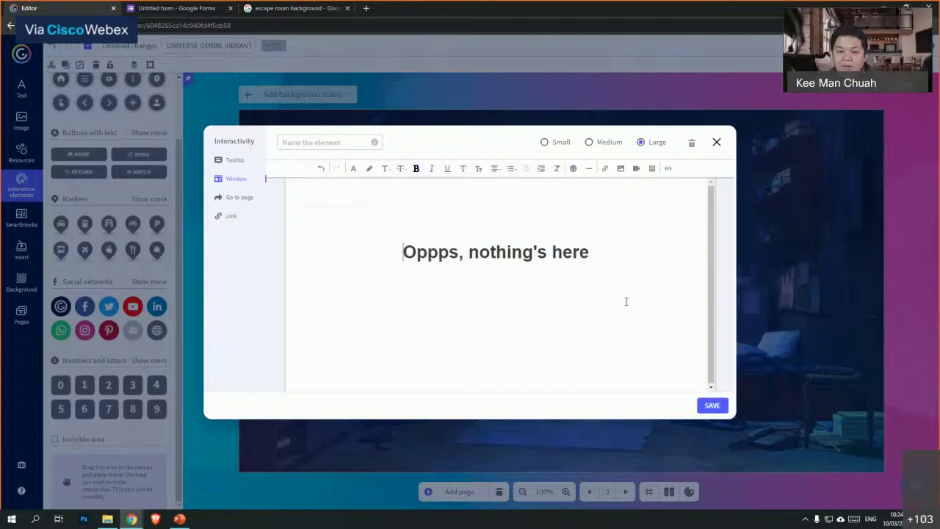
{"action": "left_click", "coordinate": [712, 405]}
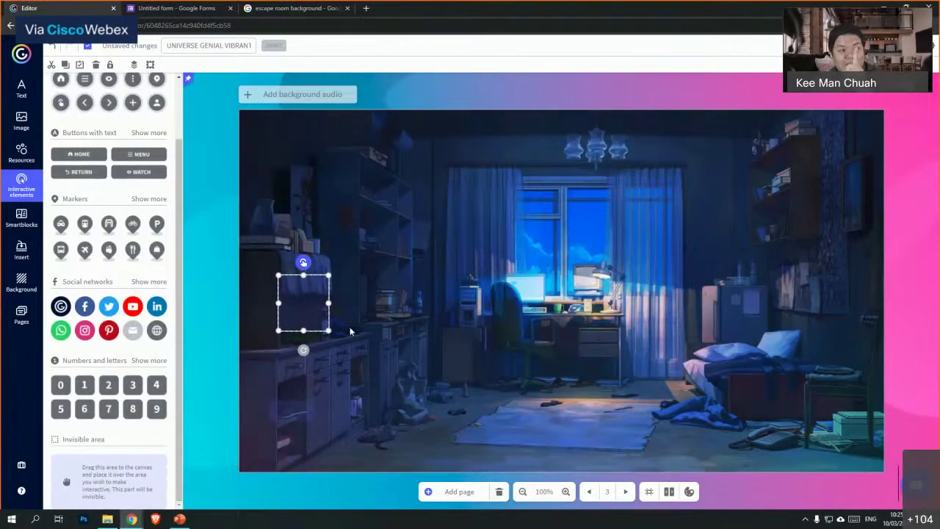
- Duplicate the microwave's invisible area, fit the copy over the box-shaped unit left of the desk chair and check its window message
{"action": "right_click", "coordinate": [315, 312]}
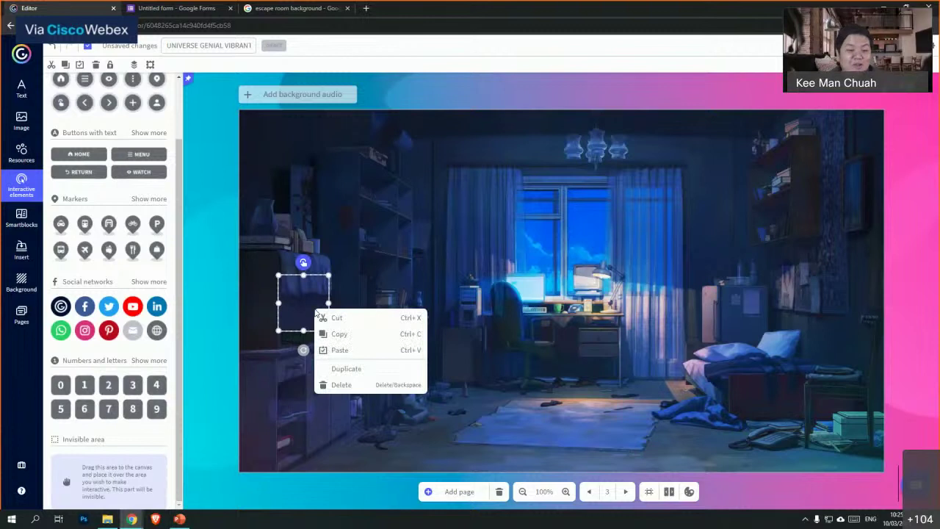
{"action": "left_click", "coordinate": [361, 369]}
{"action": "left_click_drag", "start_coordinate": [308, 308], "coordinate": [468, 323]}
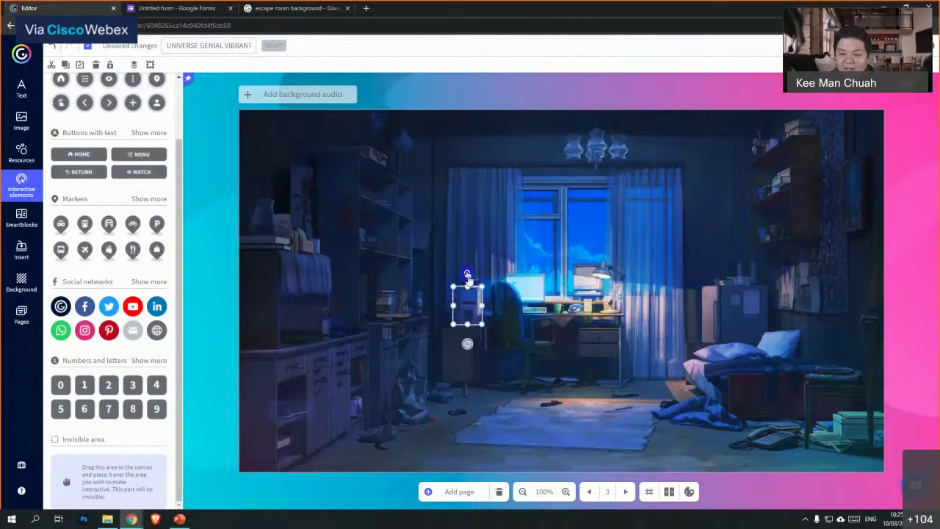
{"action": "left_click", "coordinate": [466, 275]}
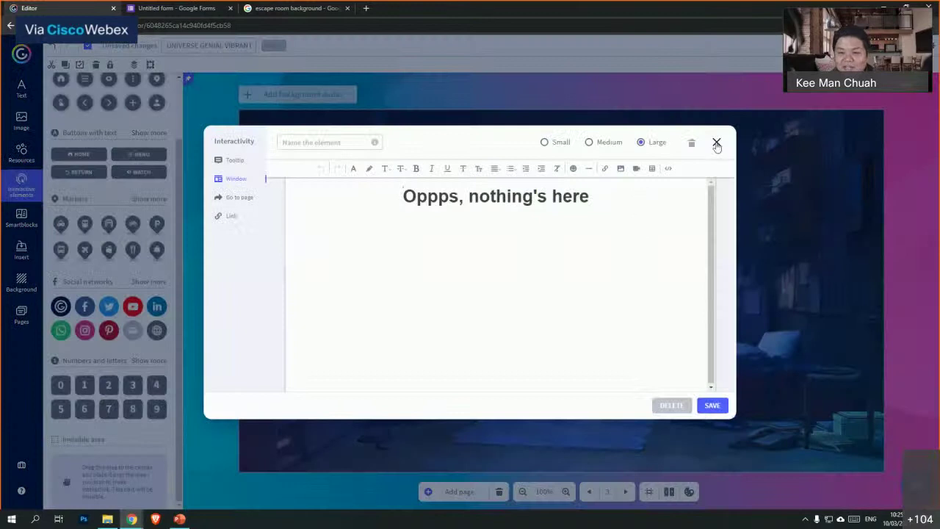
{"action": "left_click", "coordinate": [716, 143]}
- Duplicate the invisible area beside the desk and place the copy over the telephone on the floor near the bed
{"action": "right_click", "coordinate": [465, 297]}
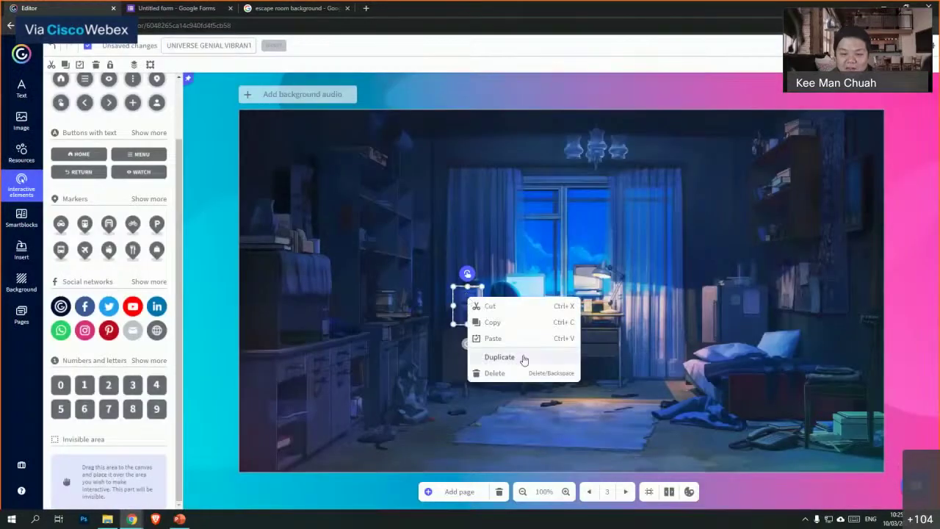
{"action": "left_click", "coordinate": [493, 357]}
{"action": "left_click_drag", "start_coordinate": [473, 314], "coordinate": [792, 433]}
{"action": "left_click", "coordinate": [772, 399]}
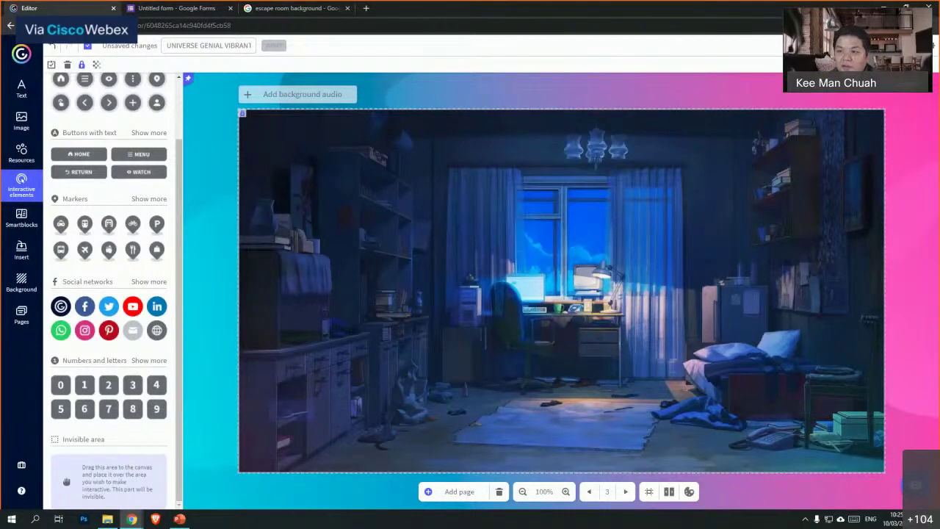
- Preview the Room page and show its interactive elements to check where the invisible areas sit
{"action": "left_click", "coordinate": [837, 46]}
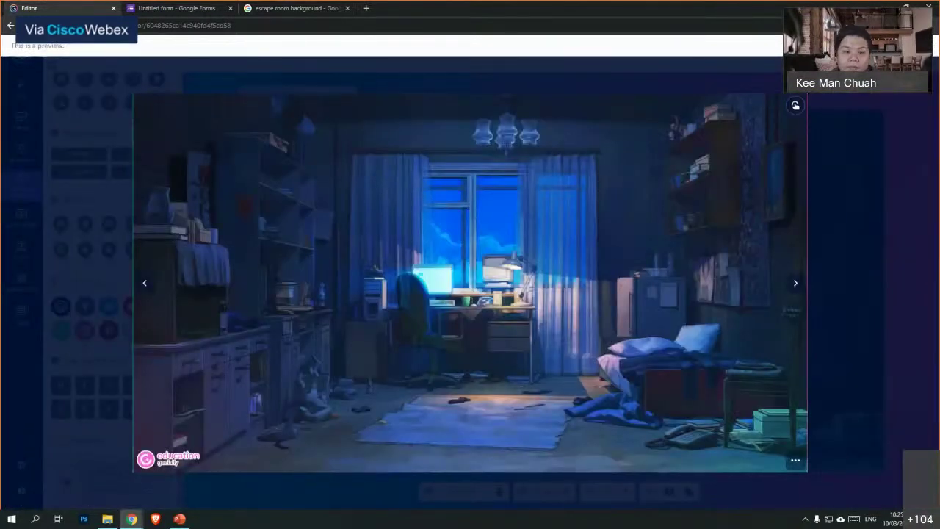
{"action": "left_click", "coordinate": [794, 107]}
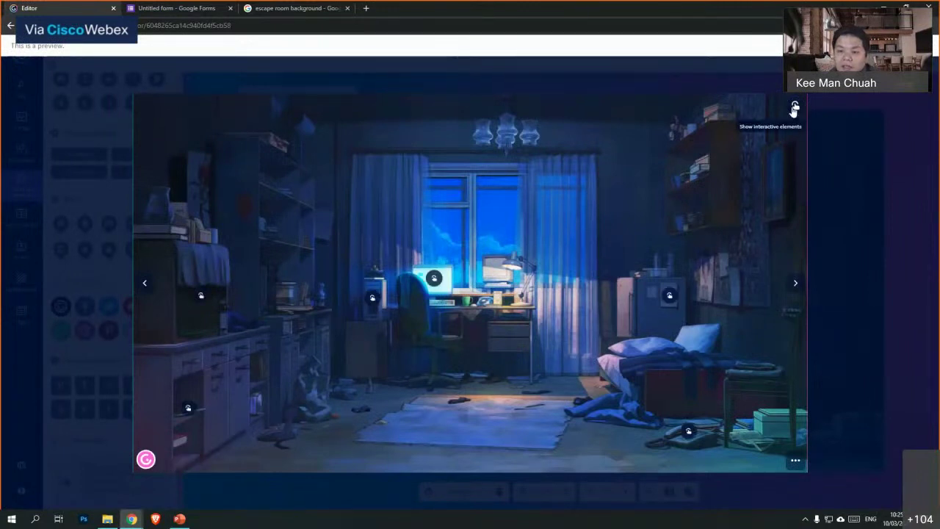
{"action": "left_click", "coordinate": [794, 108]}
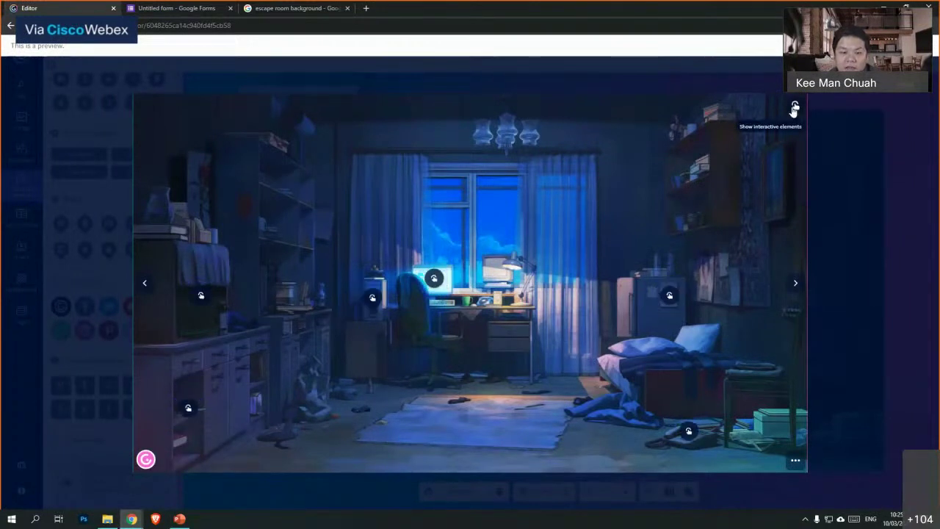
{"action": "left_click", "coordinate": [793, 107]}
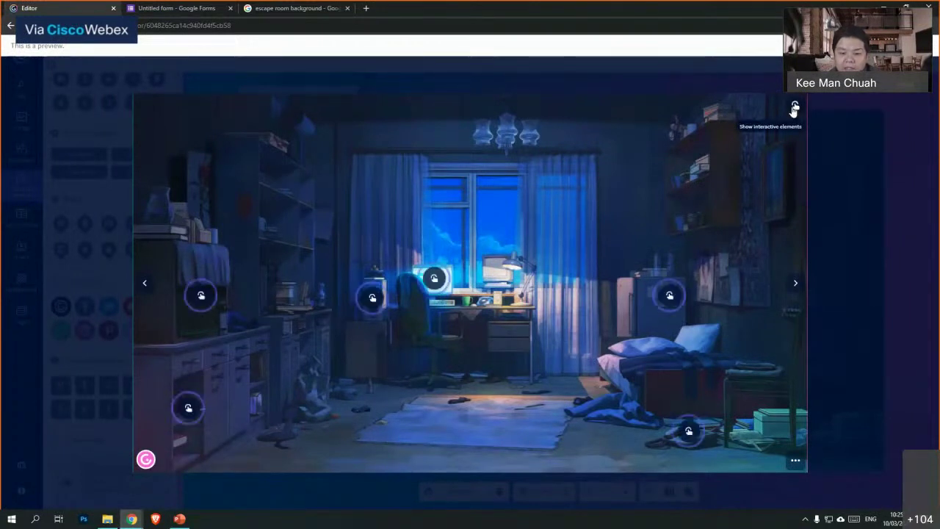
- Test the Challenge 3 and computer screen links and the return buttons in the preview, and close it
{"action": "left_click", "coordinate": [186, 411]}
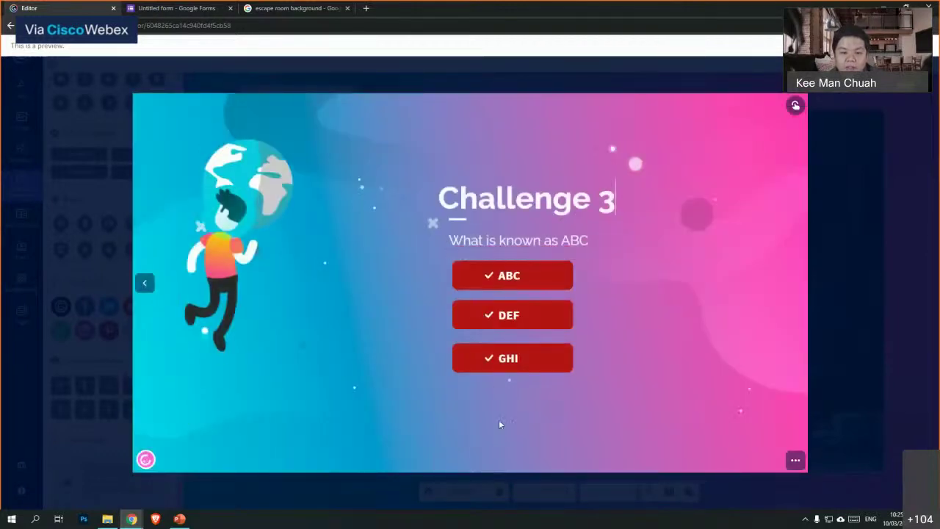
{"action": "left_click", "coordinate": [144, 283]}
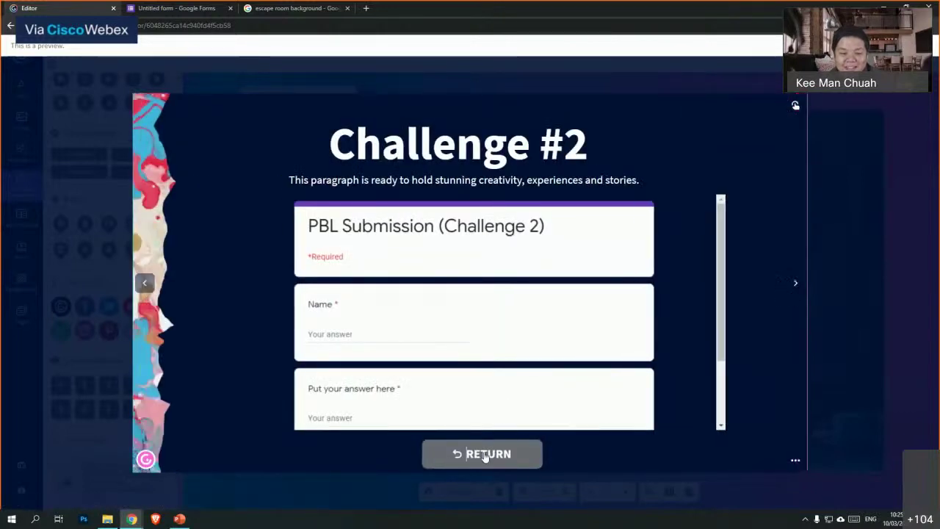
{"action": "left_click", "coordinate": [484, 455]}
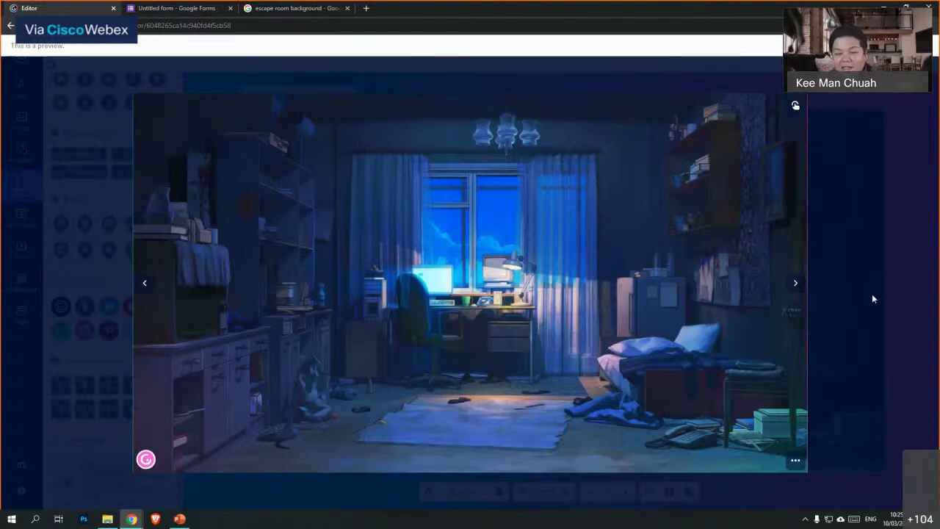
{"action": "left_click", "coordinate": [430, 281]}
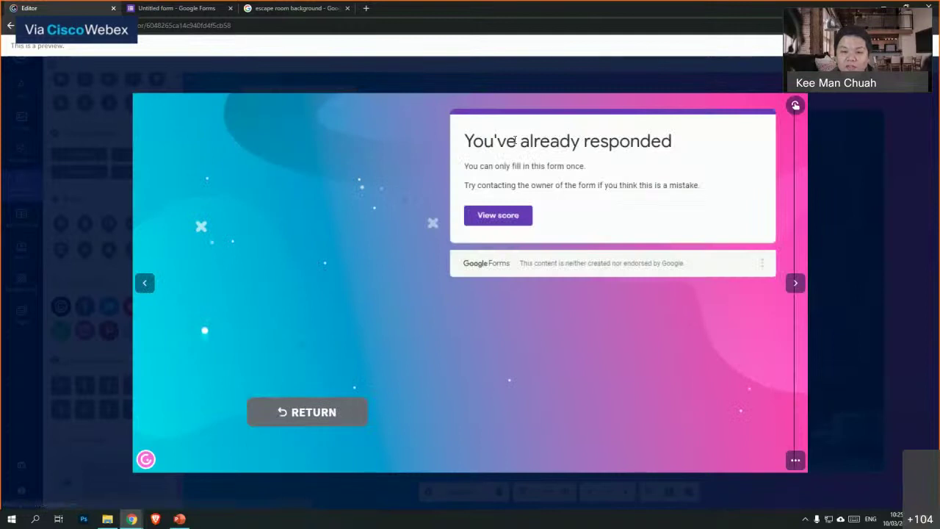
{"action": "left_click", "coordinate": [311, 412]}
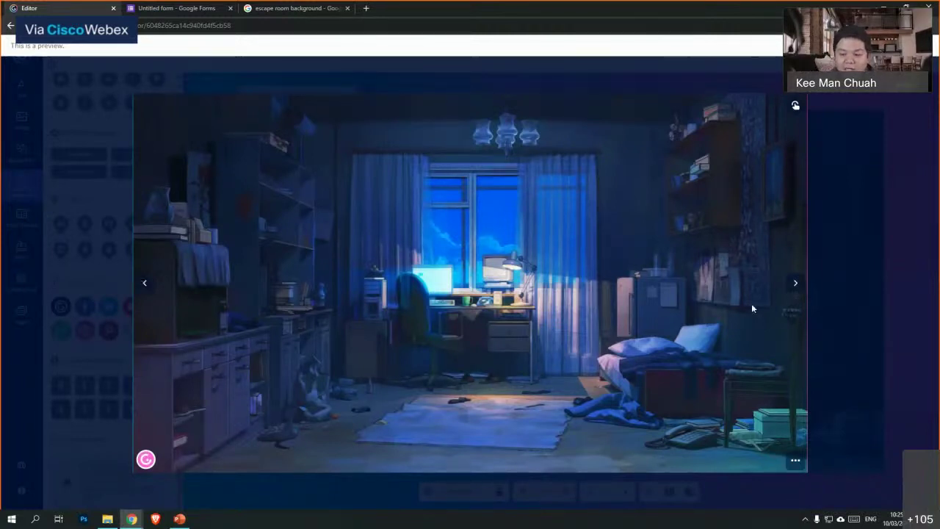
{"action": "left_click", "coordinate": [835, 97]}
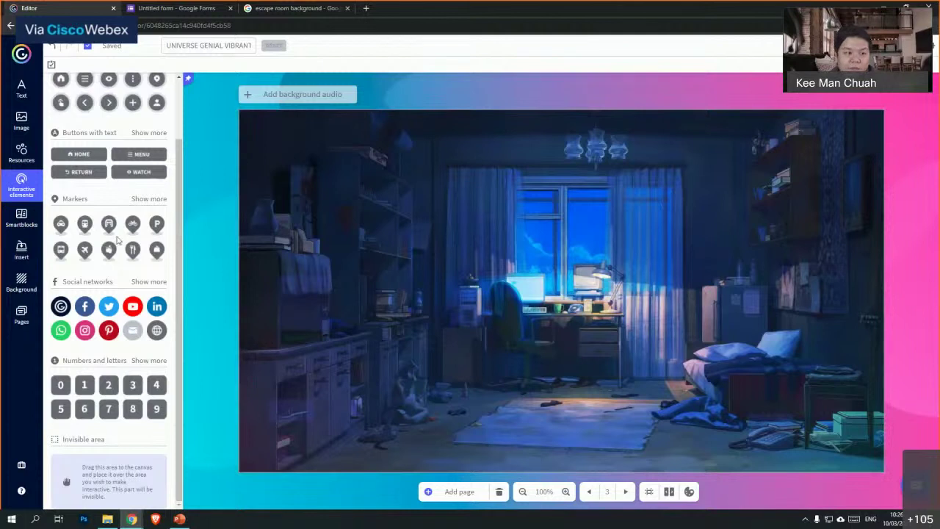
- Set the Genially's navigation mode to Microsite
{"action": "left_click", "coordinate": [22, 314]}
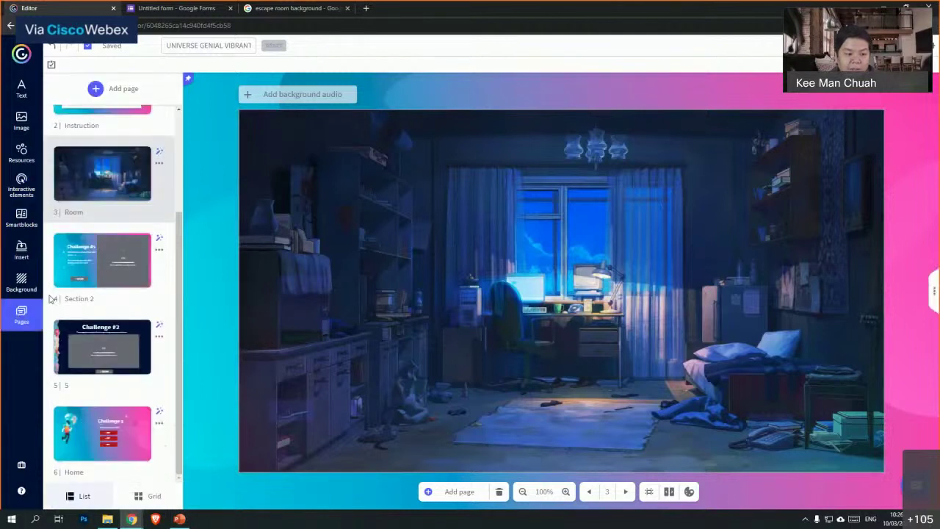
{"action": "left_click", "coordinate": [931, 294]}
{"action": "left_click", "coordinate": [790, 295]}
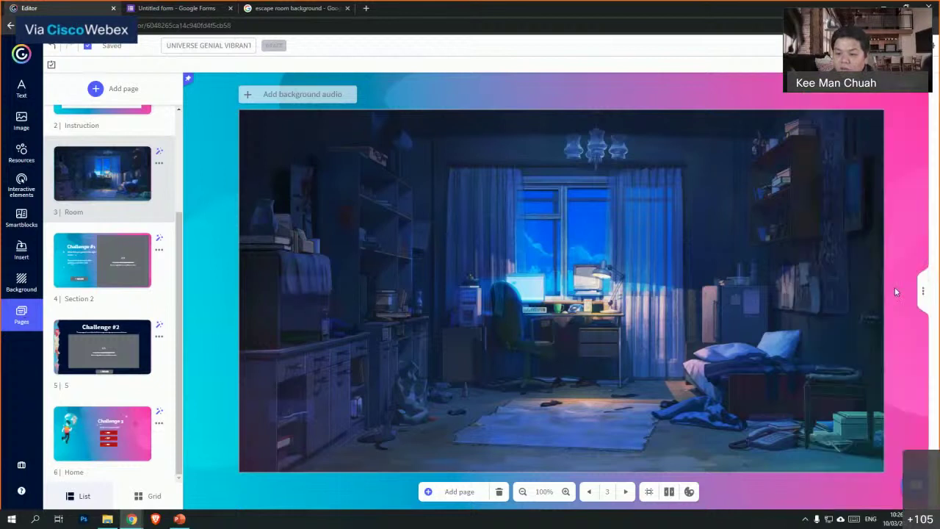
{"action": "left_click", "coordinate": [934, 294]}
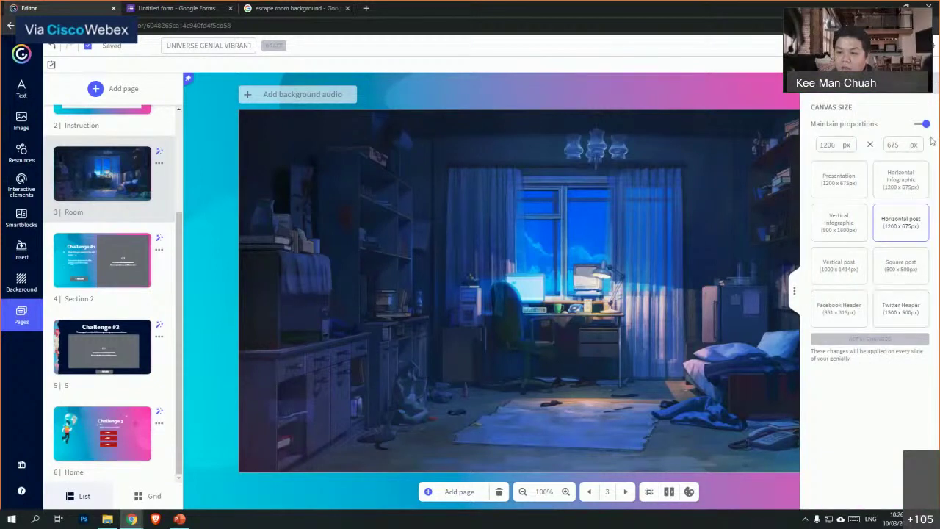
{"action": "left_click", "coordinate": [897, 103]}
{"action": "left_click", "coordinate": [911, 141]}
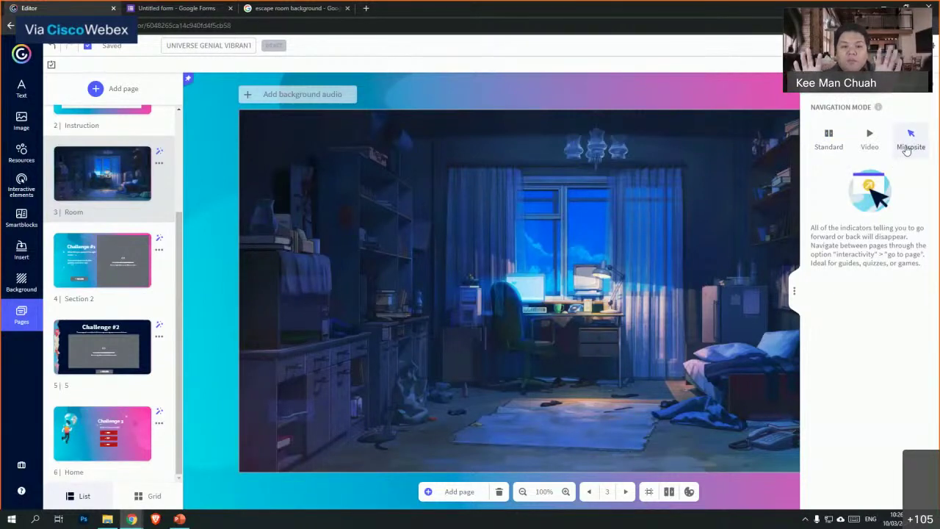
{"action": "left_click", "coordinate": [793, 291]}
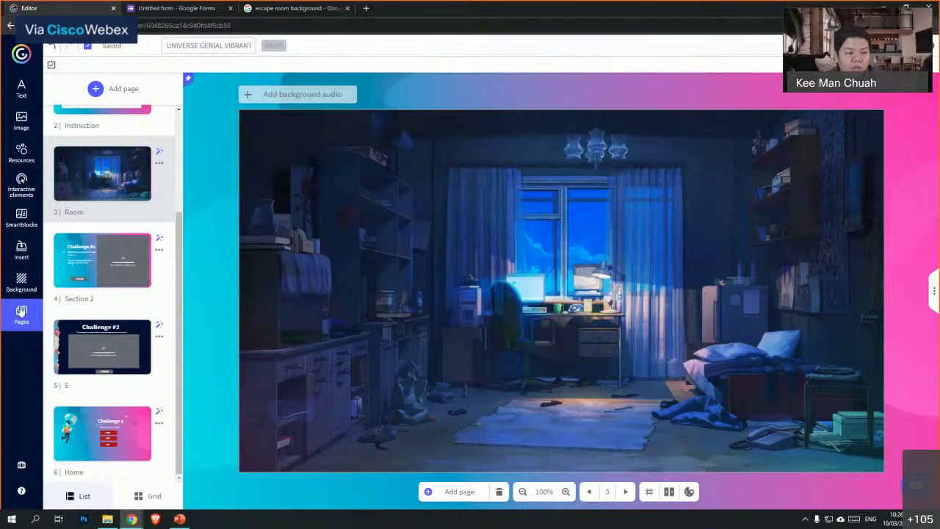
- Switch the navigation mode to Standard and back to Microsite
{"action": "left_click", "coordinate": [931, 295]}
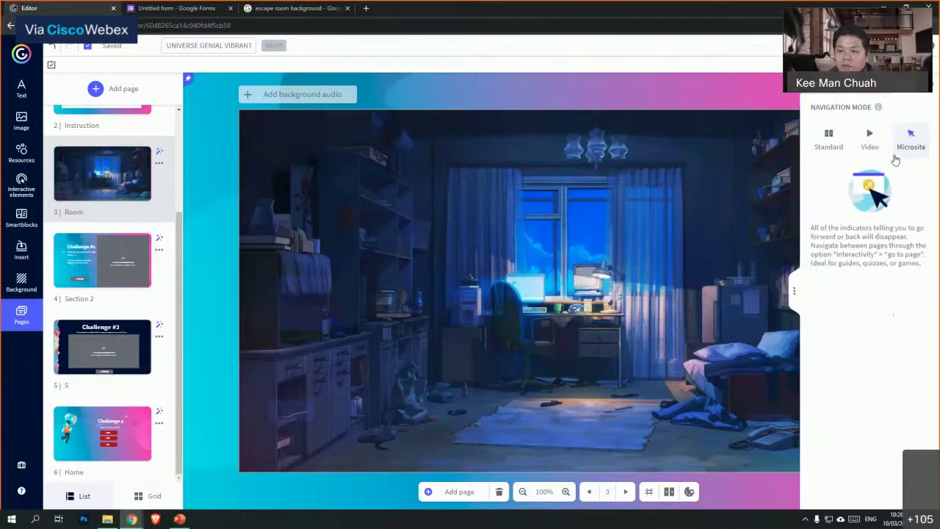
{"action": "left_click", "coordinate": [828, 139]}
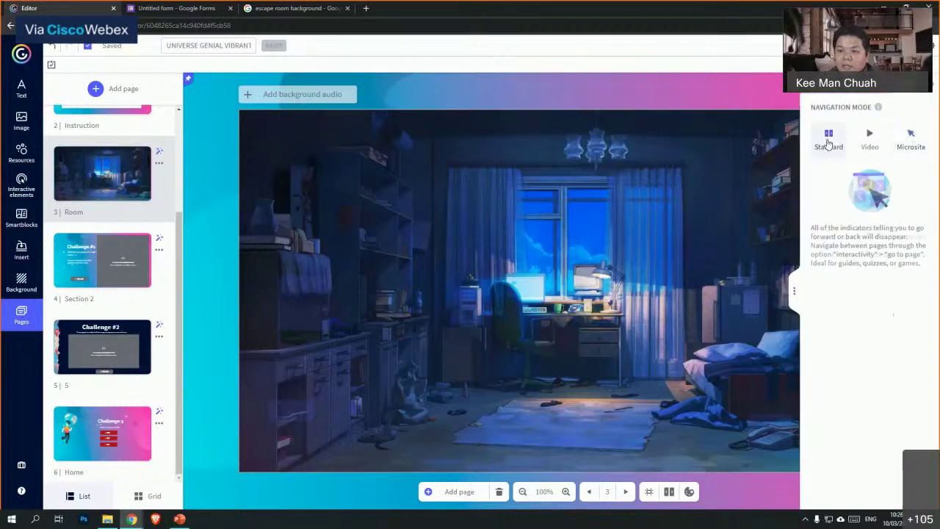
{"action": "left_click", "coordinate": [913, 139]}
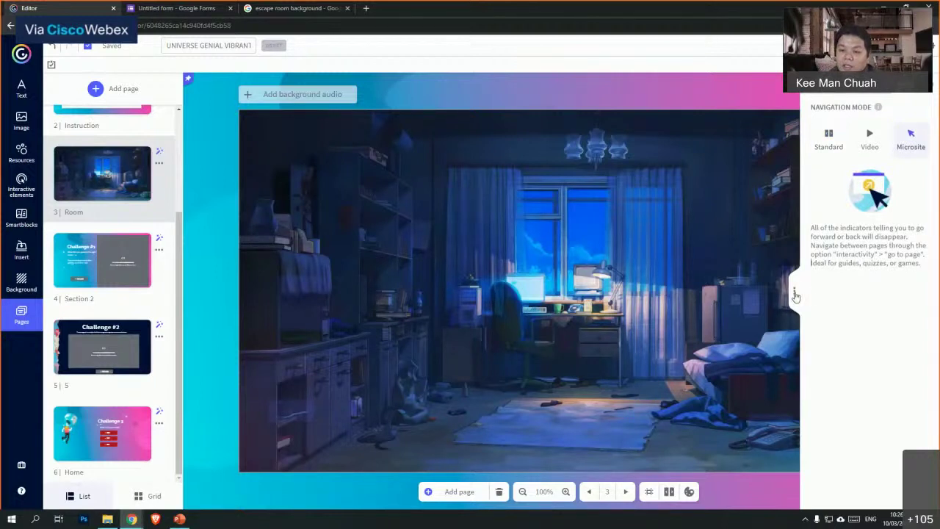
- Publish the Genially as public and turn off the Interactivity indicator in its display options
{"action": "left_click", "coordinate": [752, 345]}
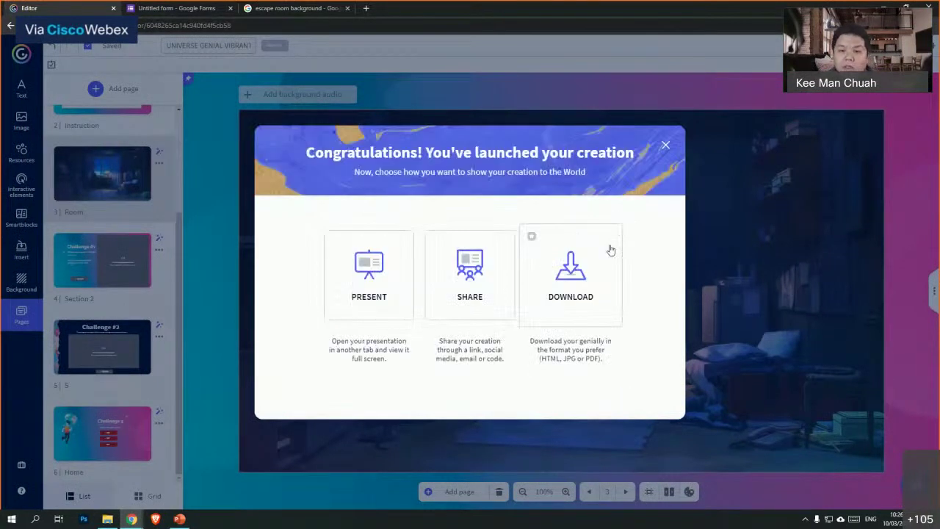
{"action": "left_click", "coordinate": [665, 146]}
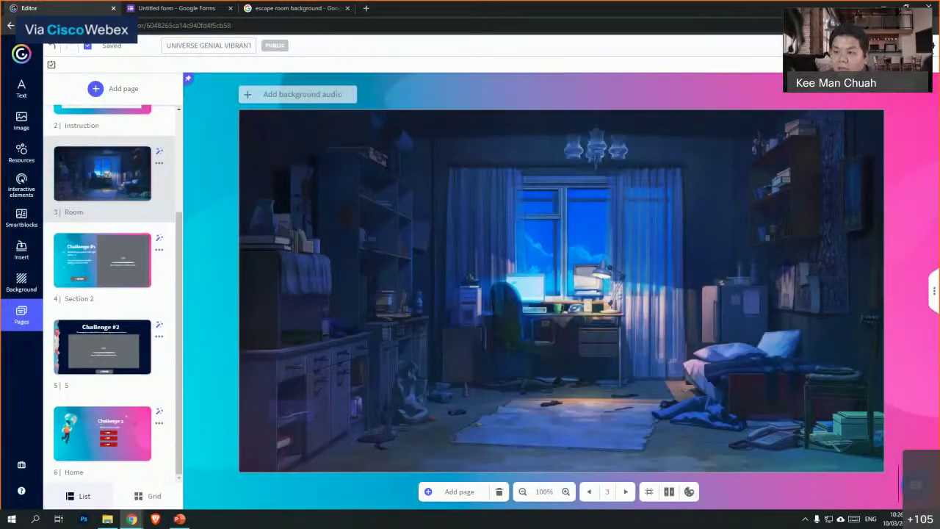
{"action": "left_click", "coordinate": [689, 491]}
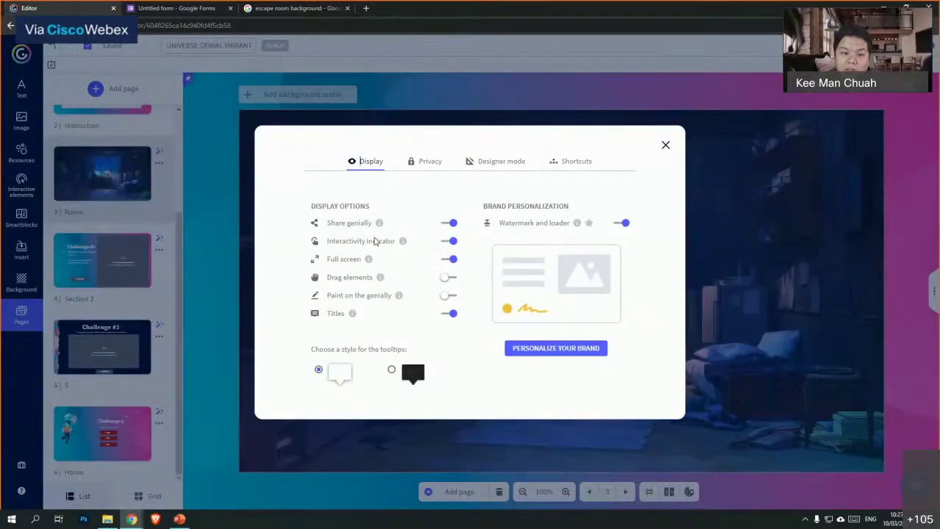
{"action": "left_click", "coordinate": [351, 244]}
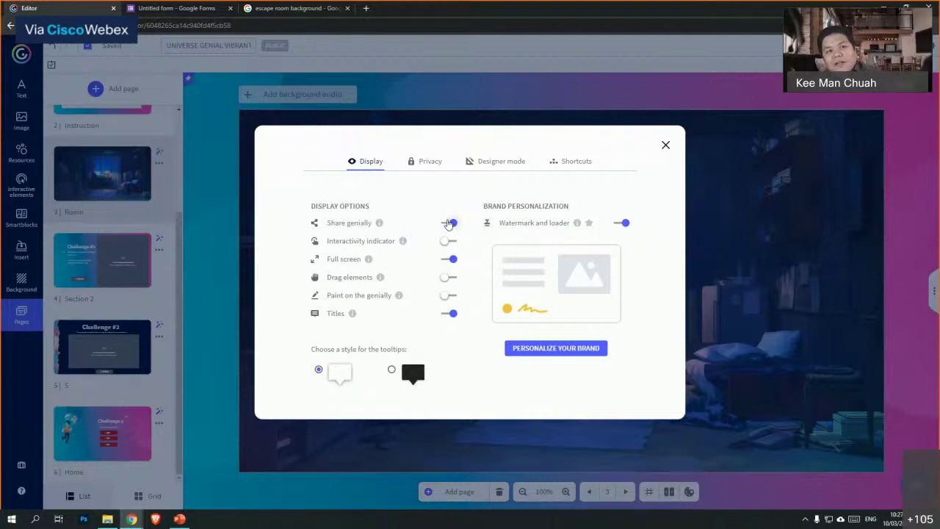
{"action": "left_click", "coordinate": [665, 144]}
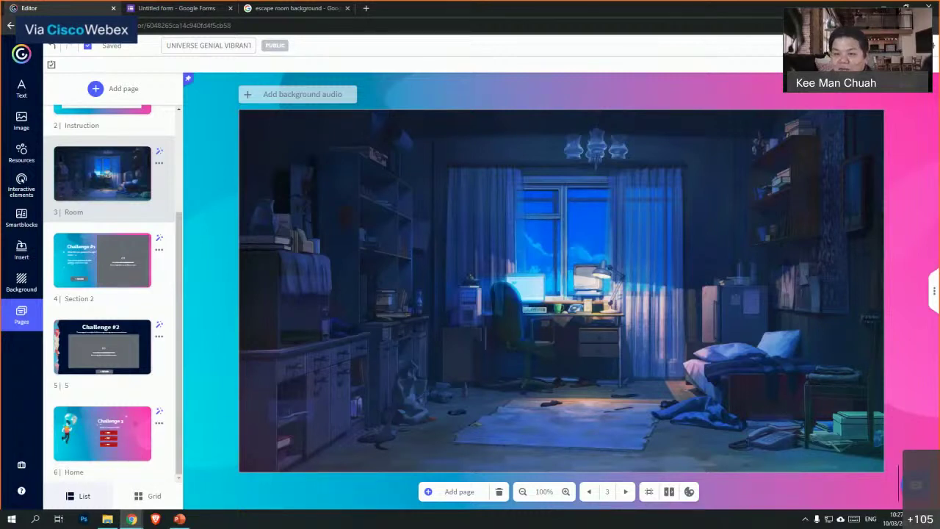
- Present the published escape room full screen and start it to reach the instructions page
{"action": "left_click", "coordinate": [881, 45]}
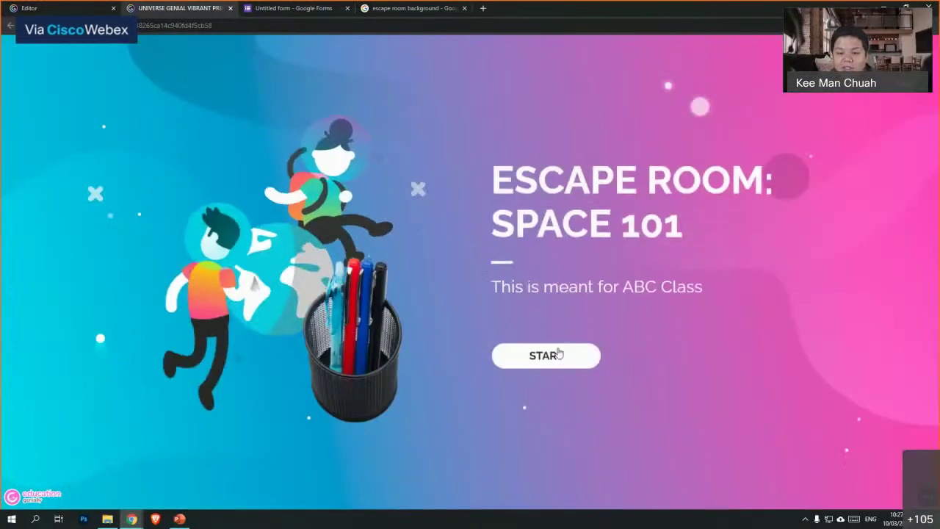
{"action": "left_click", "coordinate": [554, 367]}
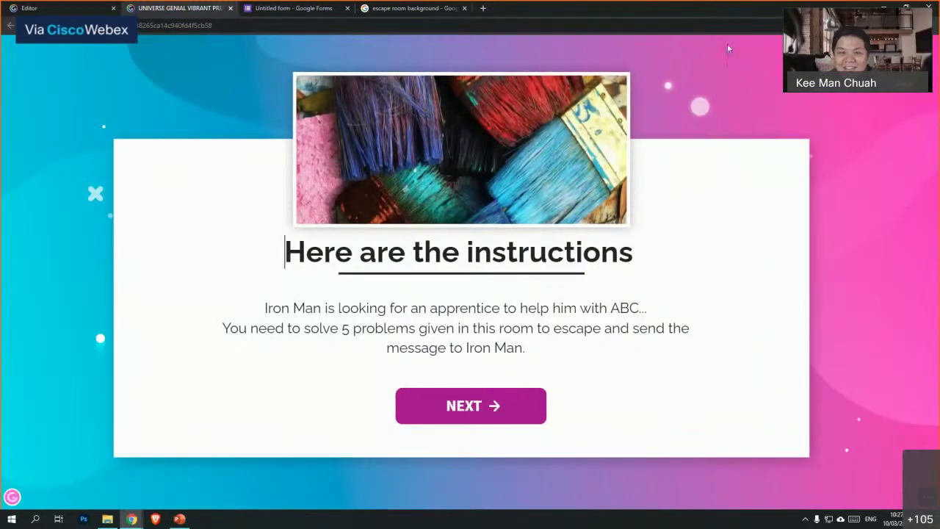
- Link the NEXT button on the Instruction page to the Room page and save the interactivity
{"action": "left_click", "coordinate": [59, 7]}
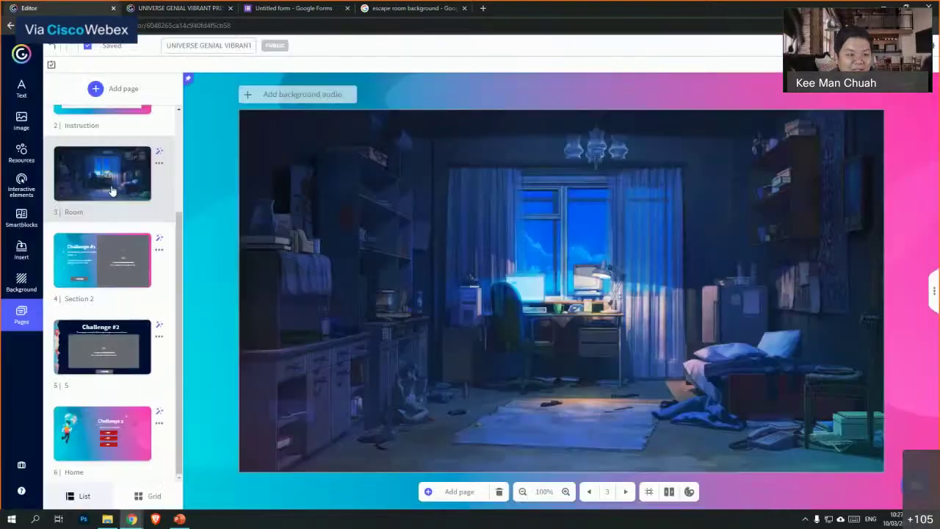
{"action": "left_click", "coordinate": [112, 264]}
{"action": "left_click", "coordinate": [549, 391]}
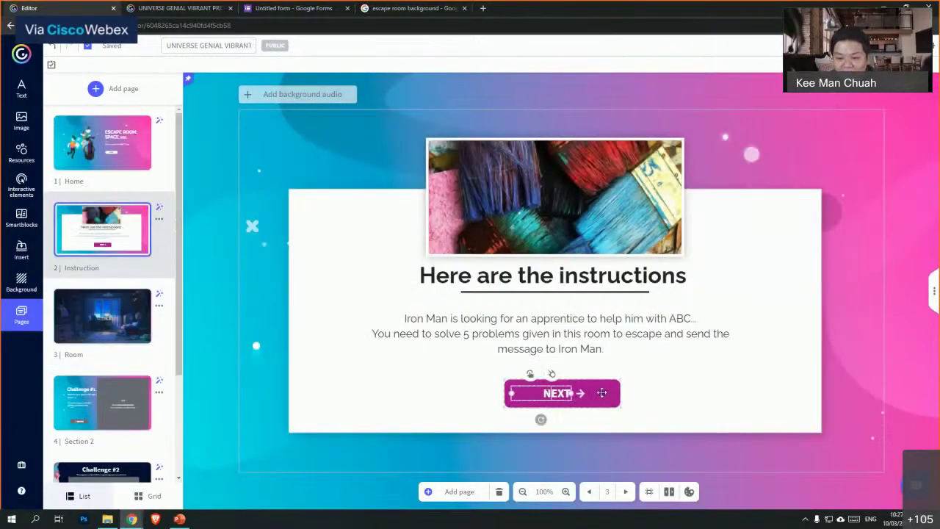
{"action": "left_click", "coordinate": [525, 367]}
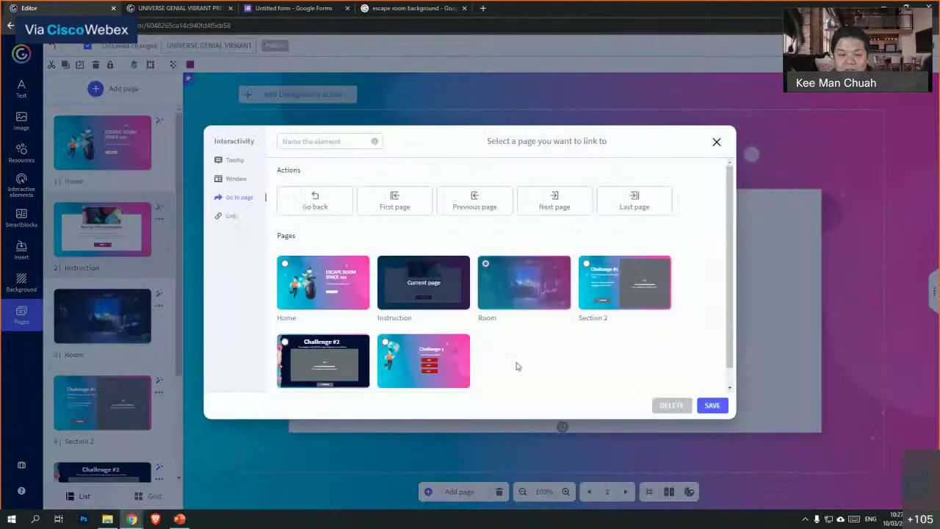
{"action": "left_click", "coordinate": [709, 405]}
{"action": "left_click", "coordinate": [867, 285]}
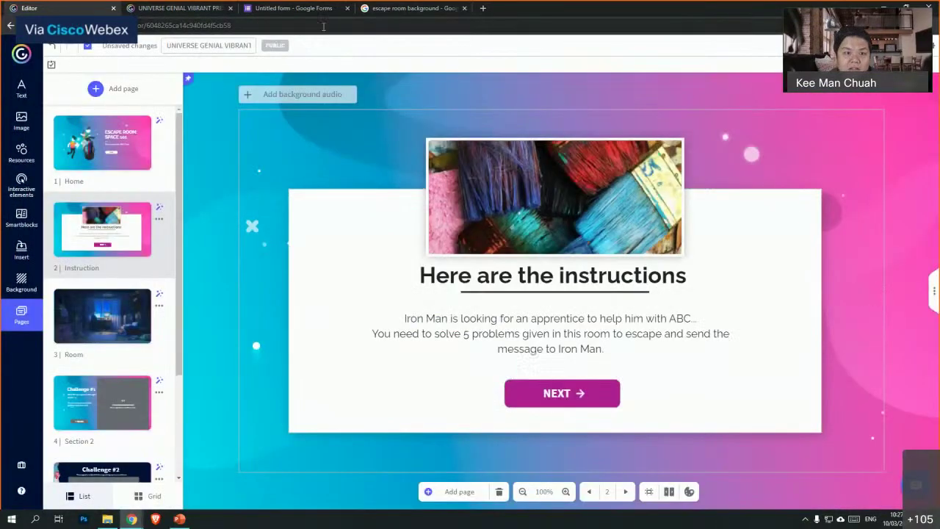
- Reload the published escape room, check the save status in the editor, and proceed from the start page through the instructions to the room
{"action": "left_click", "coordinate": [191, 11]}
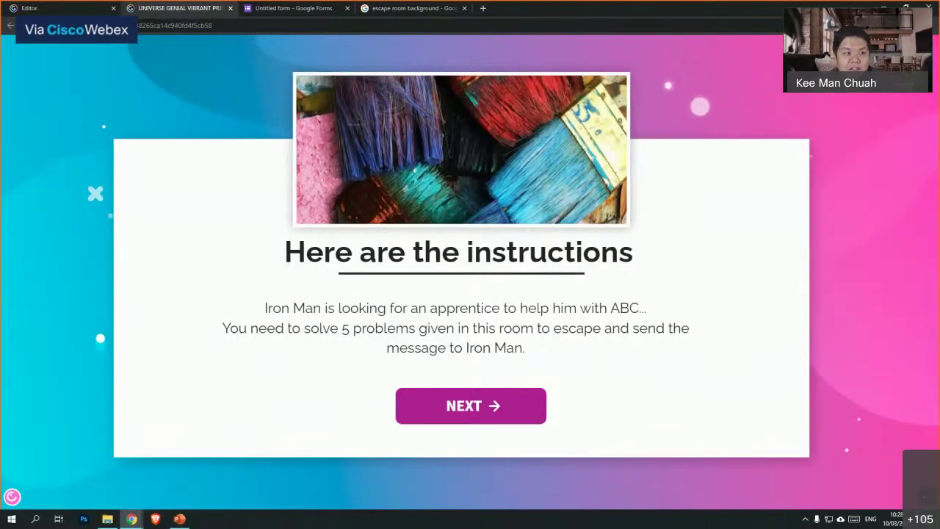
{"action": "key", "text": "F5"}
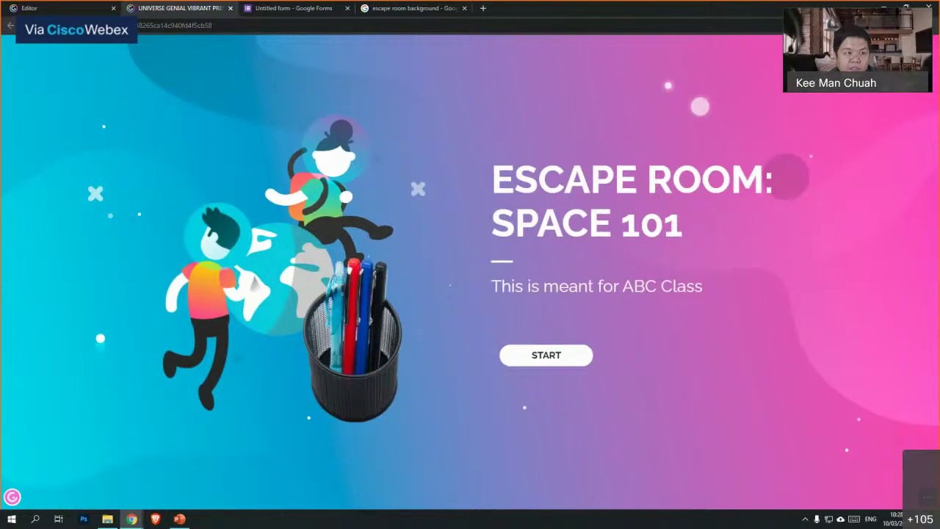
{"action": "key", "text": "ctrl+shift+Tab"}
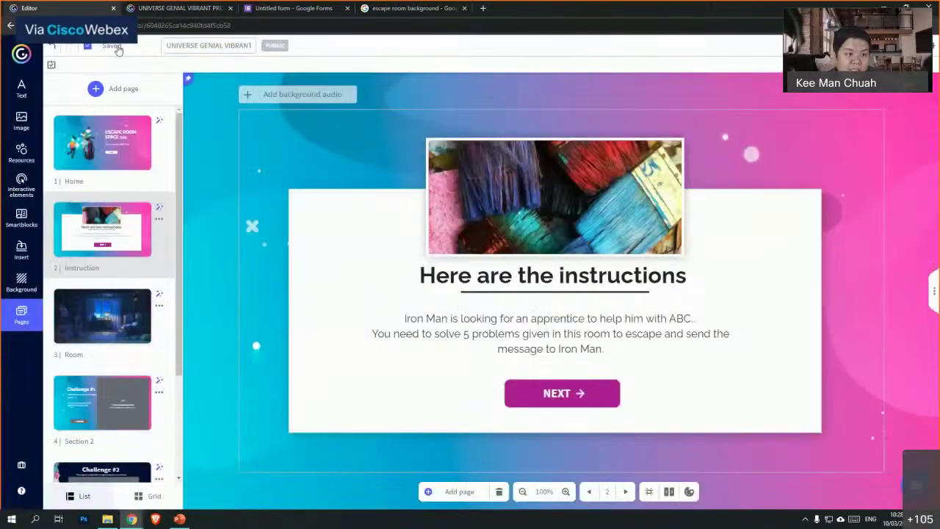
{"action": "left_click", "coordinate": [163, 9]}
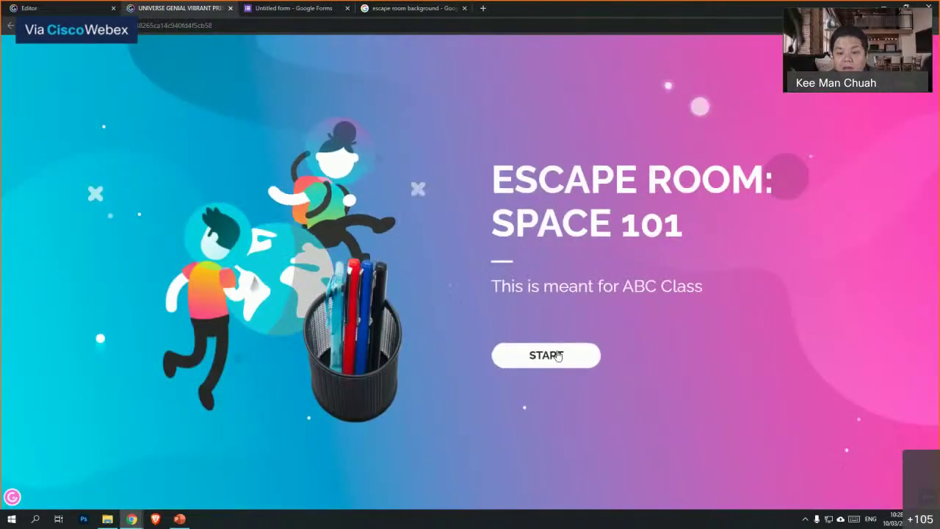
{"action": "scroll", "coordinate": [551, 360], "scroll_direction": "down", "scroll_amount": 3}
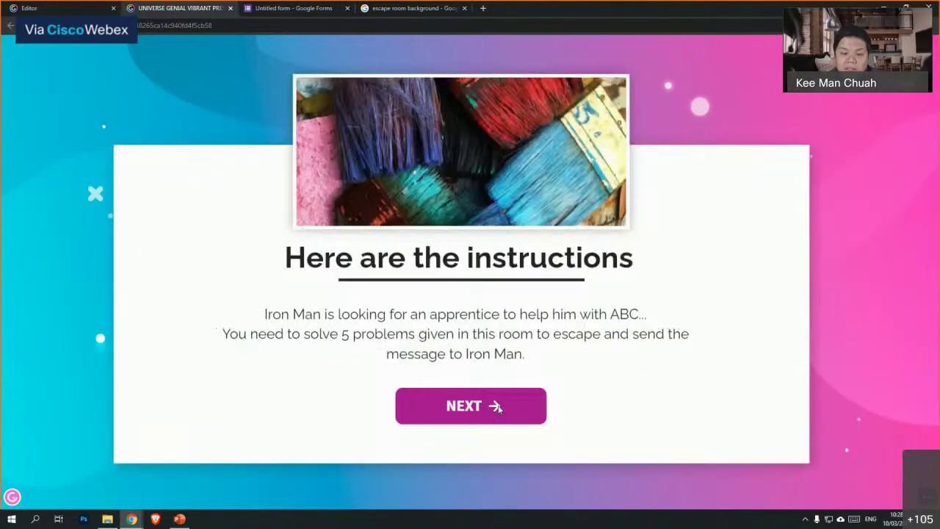
{"action": "scroll", "coordinate": [476, 421], "scroll_direction": "down", "scroll_amount": 2}
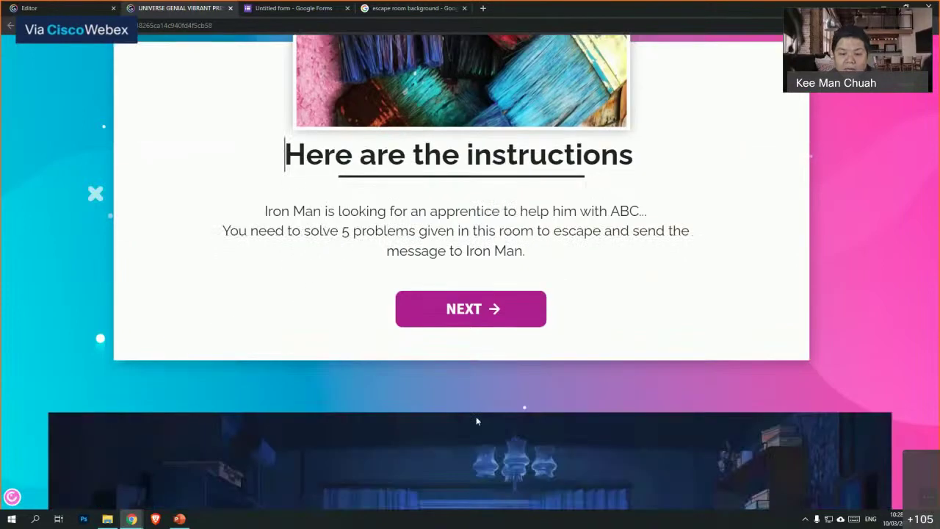
{"action": "scroll", "coordinate": [476, 420], "scroll_direction": "down", "scroll_amount": 5}
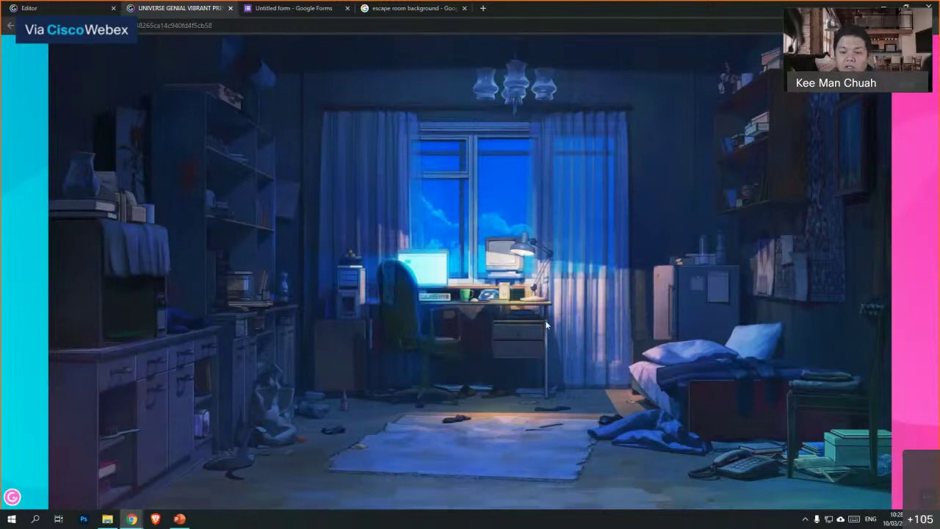
- Open Challenge #1 through the hidden area on the room's desk computer and return to the room
{"action": "scroll", "coordinate": [420, 270], "scroll_direction": "down", "scroll_amount": 2}
{"action": "left_click", "coordinate": [420, 270]}
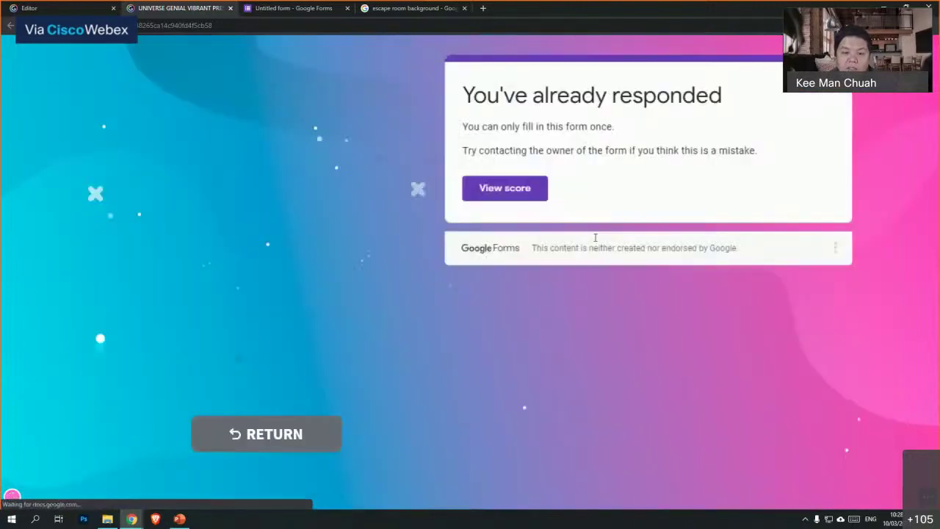
{"action": "scroll", "coordinate": [274, 443], "scroll_direction": "up", "scroll_amount": 2}
{"action": "left_click", "coordinate": [273, 443]}
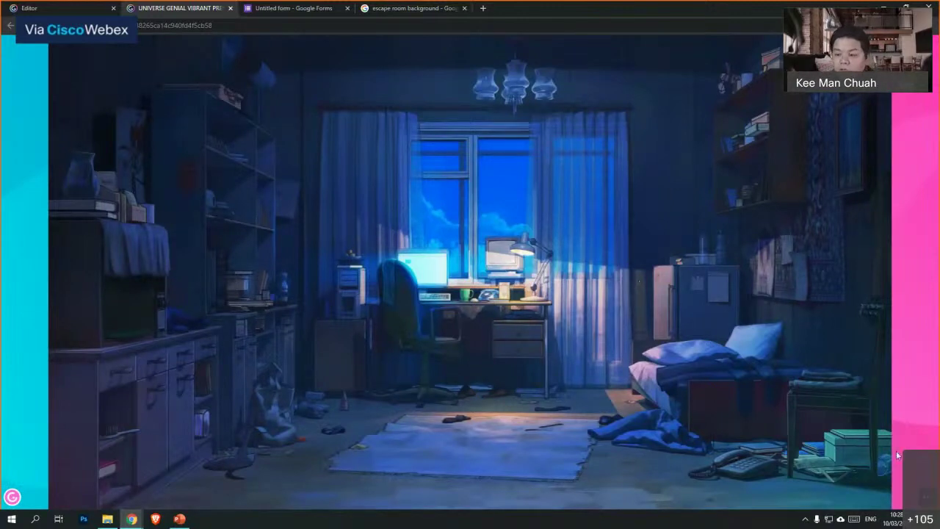
- View the room full screen, test its hidden areas until the lower cabinet opens Challenge 3, and close the published preview
{"action": "left_click", "coordinate": [912, 499]}
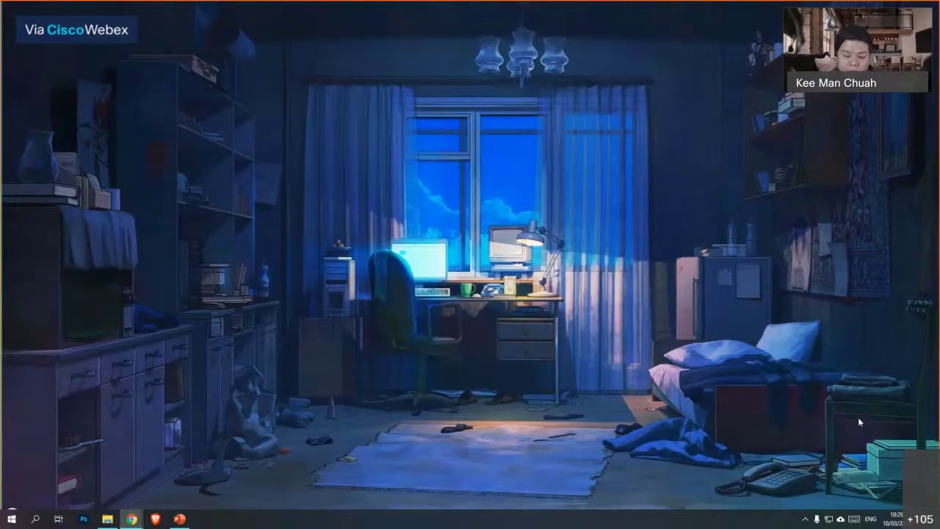
{"action": "key", "text": "Escape"}
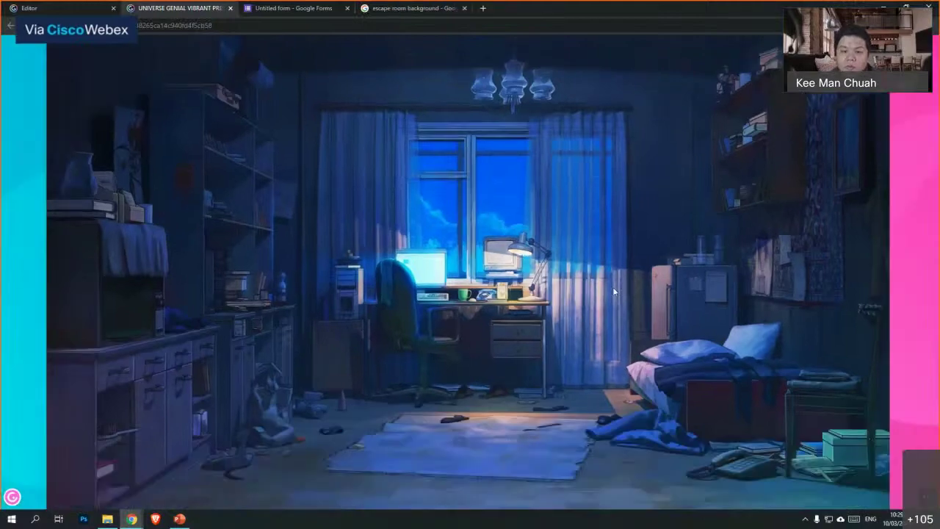
{"action": "left_click", "coordinate": [127, 312]}
{"action": "left_click", "coordinate": [518, 355]}
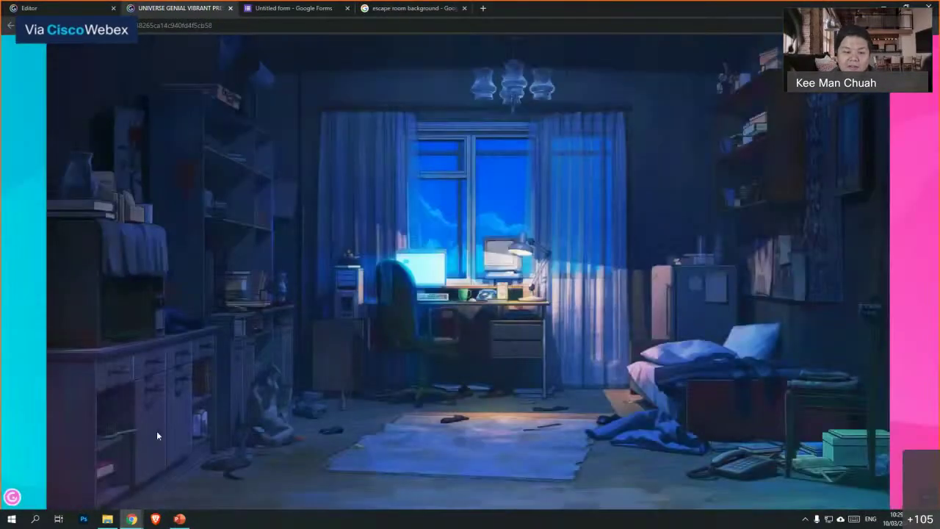
{"action": "left_click", "coordinate": [121, 433]}
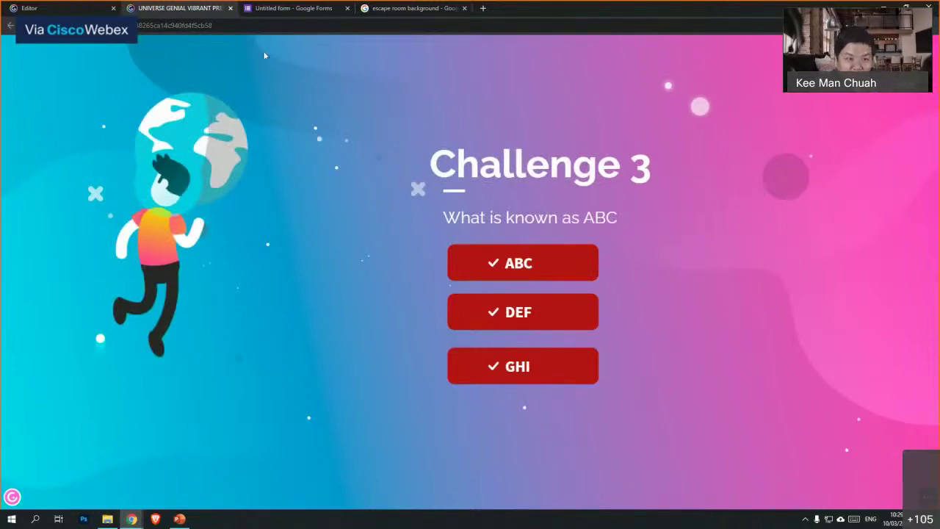
{"action": "left_click", "coordinate": [230, 8]}
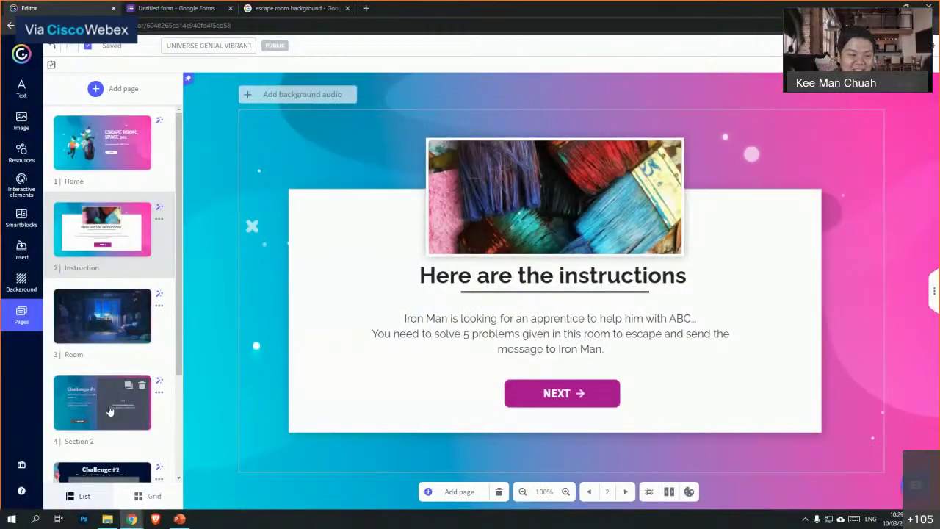
- Review the Room and Challenge #1 pages in the editor and switch to the PowerPoint slide show
{"action": "scroll", "coordinate": [103, 430], "scroll_direction": "down", "scroll_amount": 2}
{"action": "scroll", "coordinate": [103, 429], "scroll_direction": "up", "scroll_amount": 2}
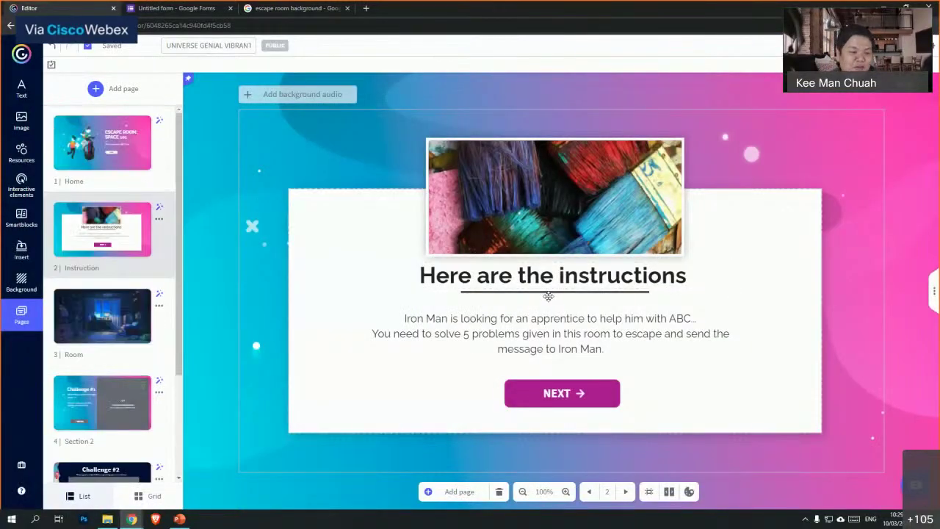
{"action": "left_click", "coordinate": [75, 322]}
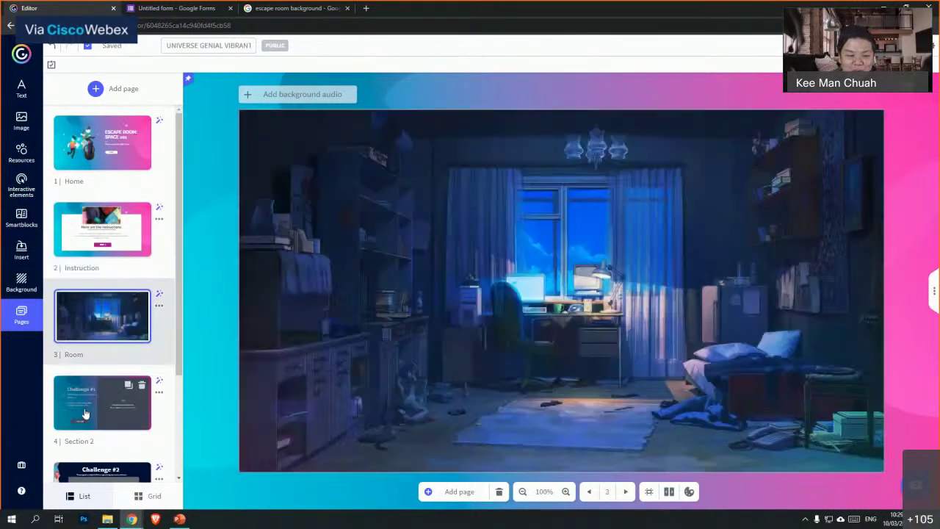
{"action": "left_click", "coordinate": [92, 401]}
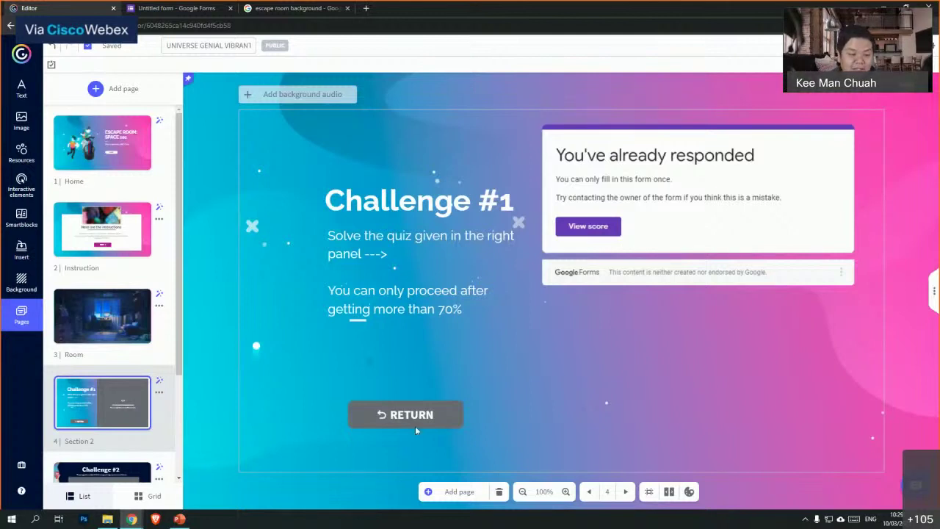
{"action": "mouse_move", "coordinate": [183, 519]}
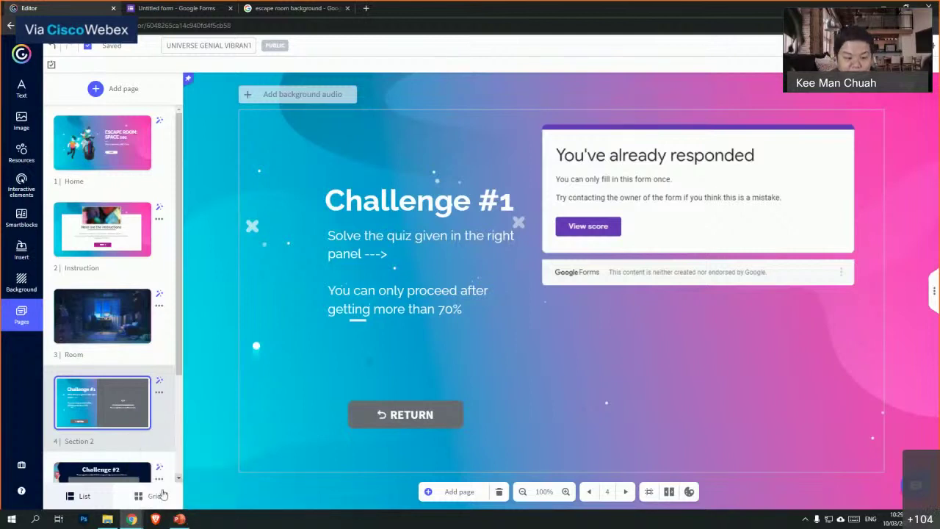
{"action": "left_click", "coordinate": [188, 519]}
- Switch to the Quiz 1 form in Google Forms and close its Send form dialog
{"action": "mouse_move", "coordinate": [132, 519]}
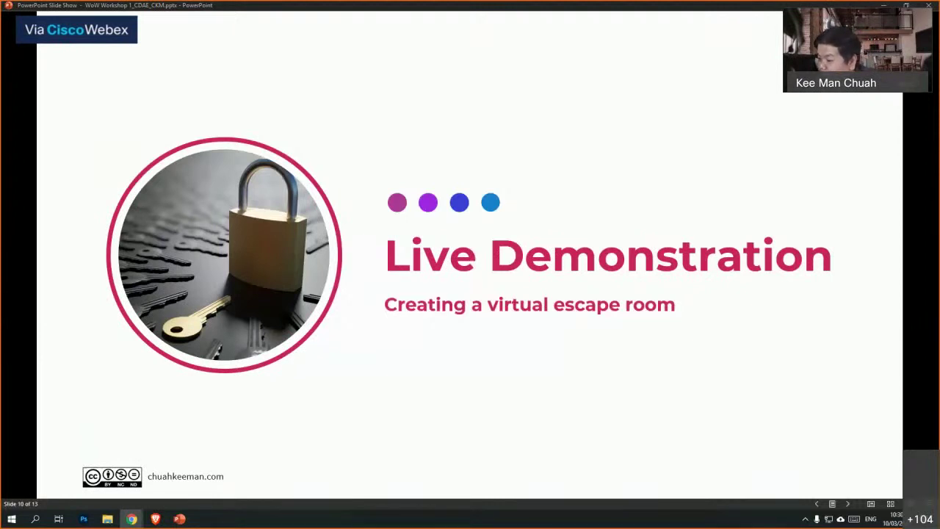
{"action": "key", "text": "alt+Tab"}
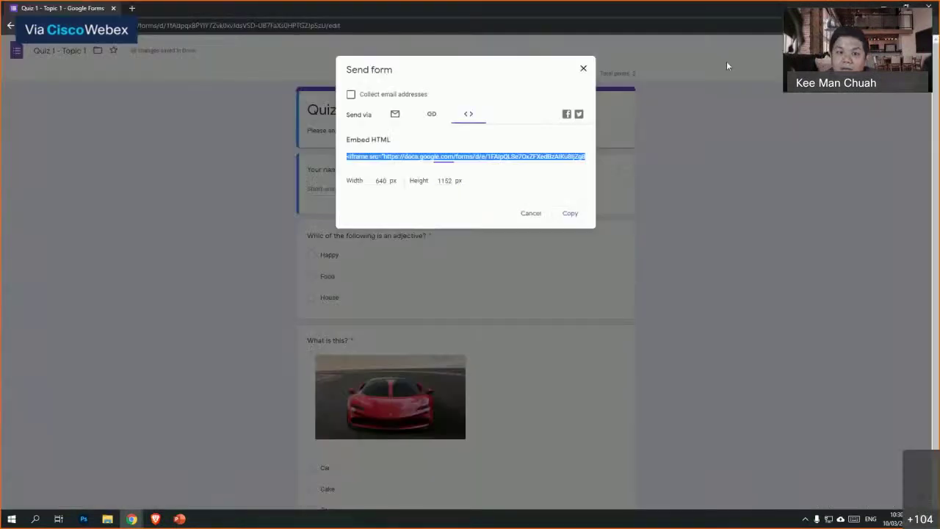
{"action": "left_click", "coordinate": [572, 13]}
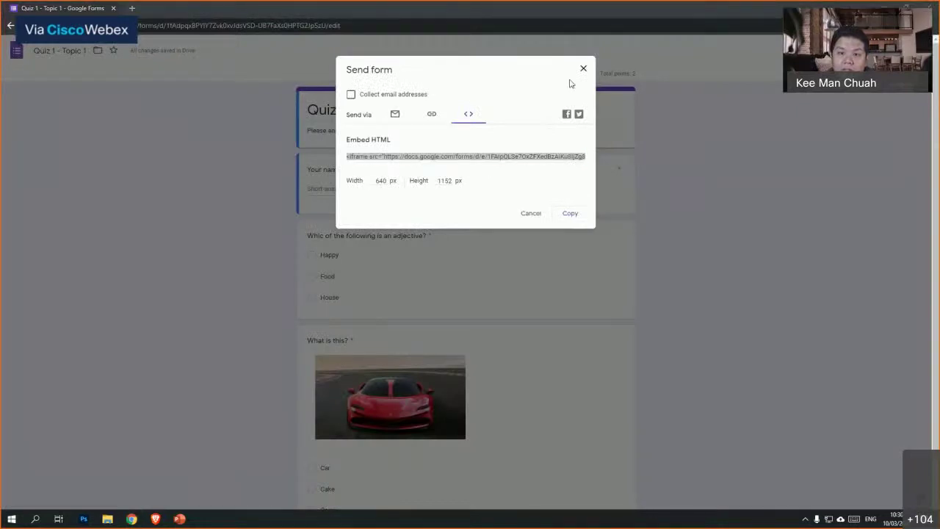
{"action": "left_click", "coordinate": [667, 217]}
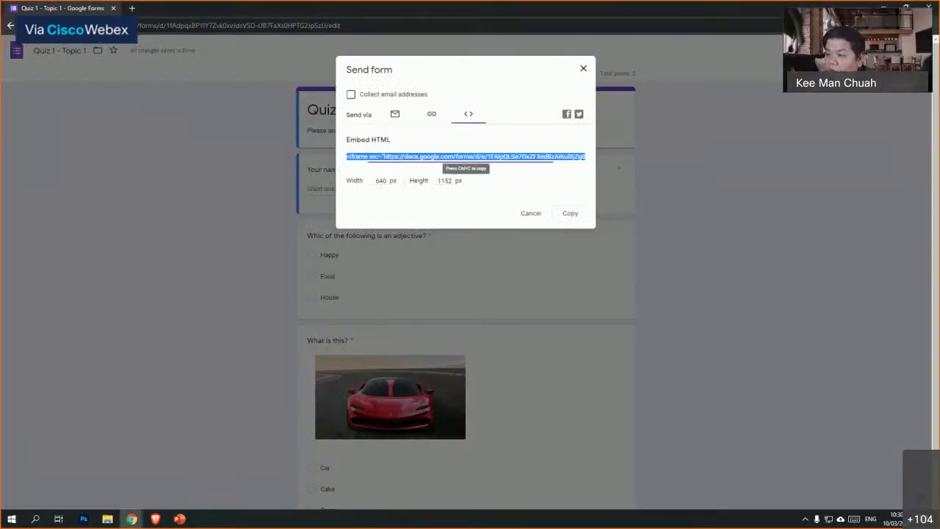
{"action": "left_click", "coordinate": [255, 63]}
{"action": "left_click", "coordinate": [582, 69]}
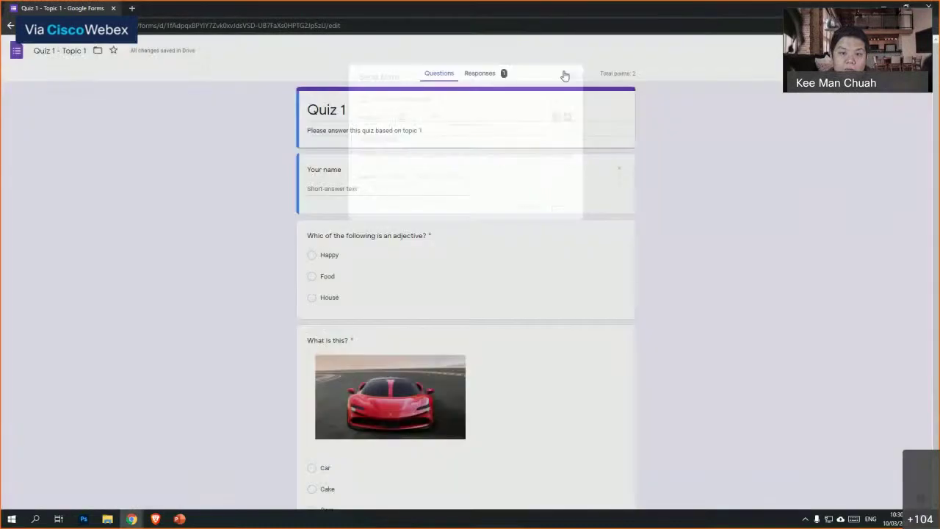
- Leave the quiz form, bring up the WOW Escape example, and return to the Genially editor window
{"action": "left_click", "coordinate": [132, 518]}
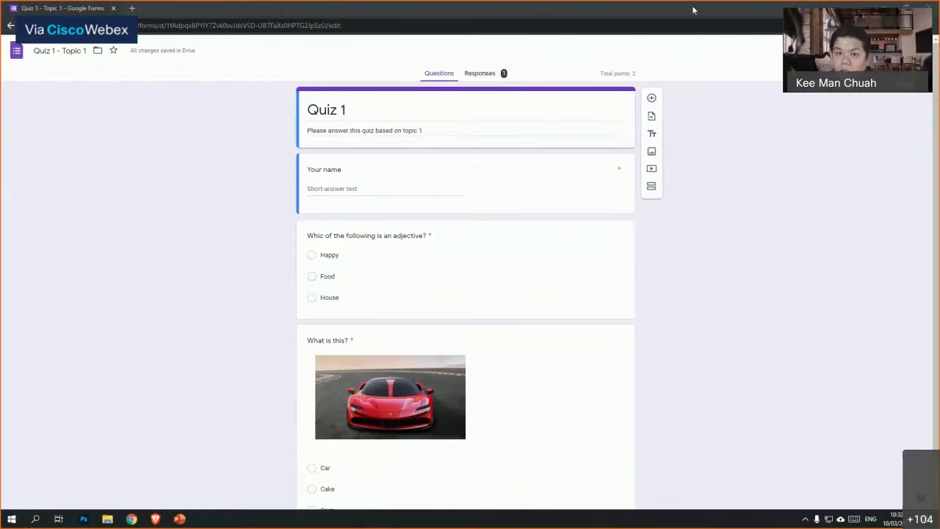
{"action": "key", "text": "super+Down"}
{"action": "left_click", "coordinate": [696, 251]}
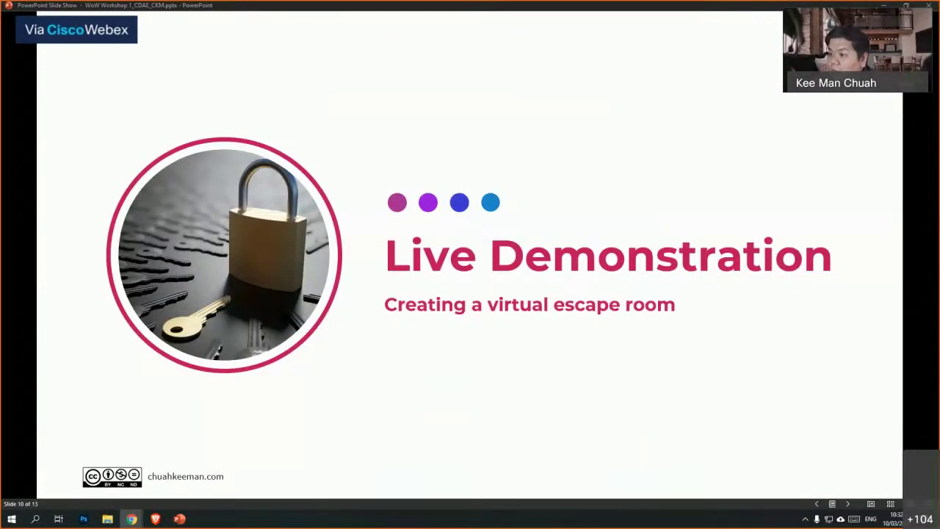
{"action": "key", "text": "alt+Tab"}
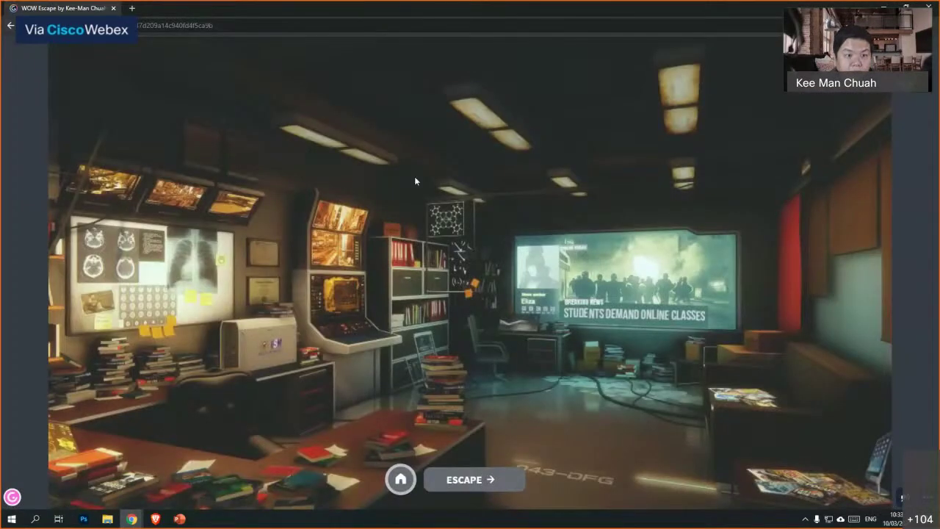
{"action": "left_click", "coordinate": [132, 518]}
{"action": "mouse_move", "coordinate": [132, 519]}
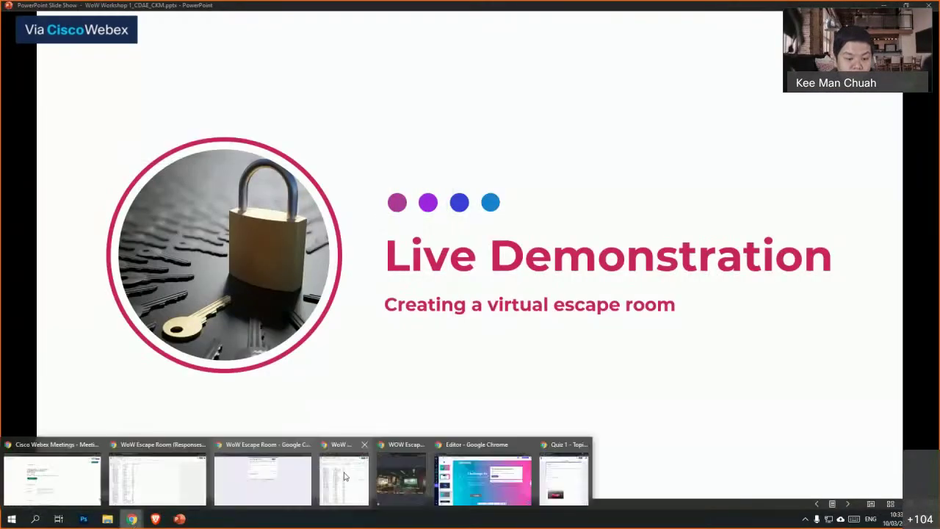
{"action": "left_click", "coordinate": [485, 490]}
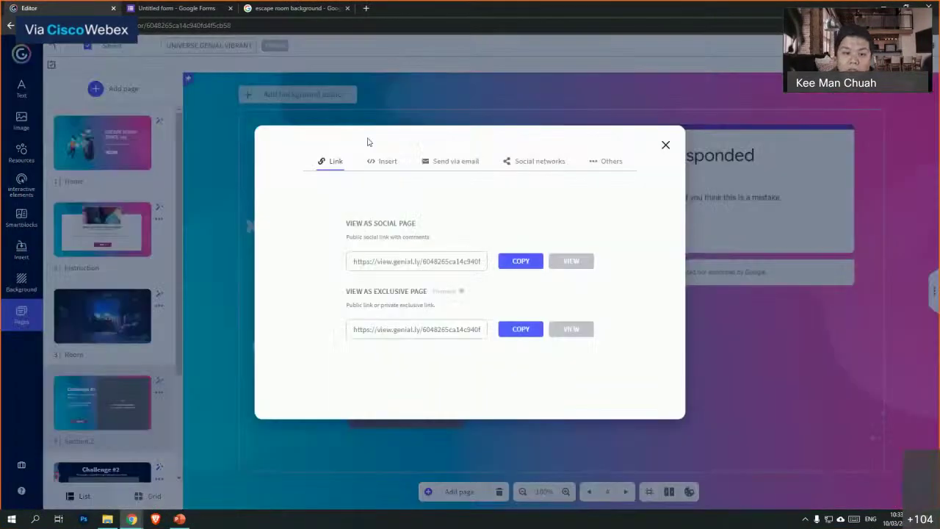
- Show the Genially's embedding options and copy its iframe code
{"action": "left_click", "coordinate": [382, 161]}
{"action": "left_click", "coordinate": [412, 287]}
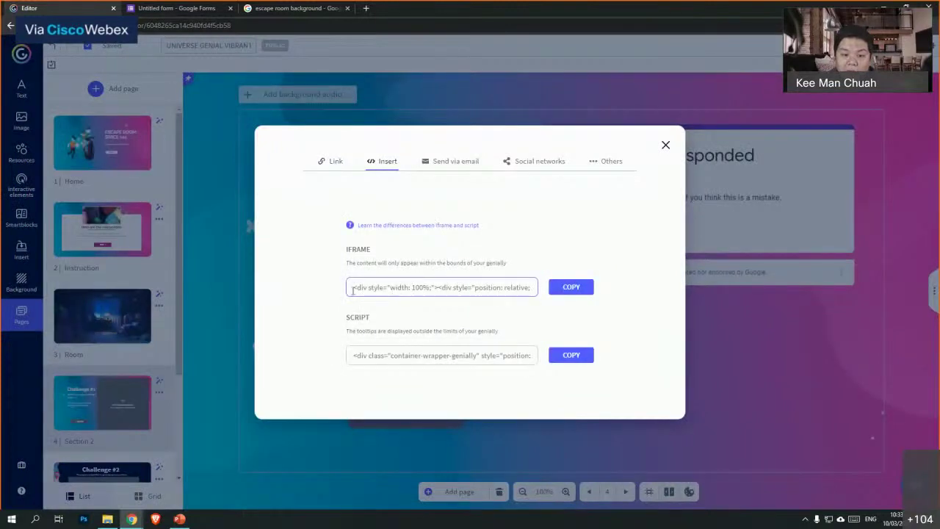
{"action": "left_click_drag", "start_coordinate": [353, 288], "coordinate": [542, 292]}
{"action": "left_click", "coordinate": [273, 285]}
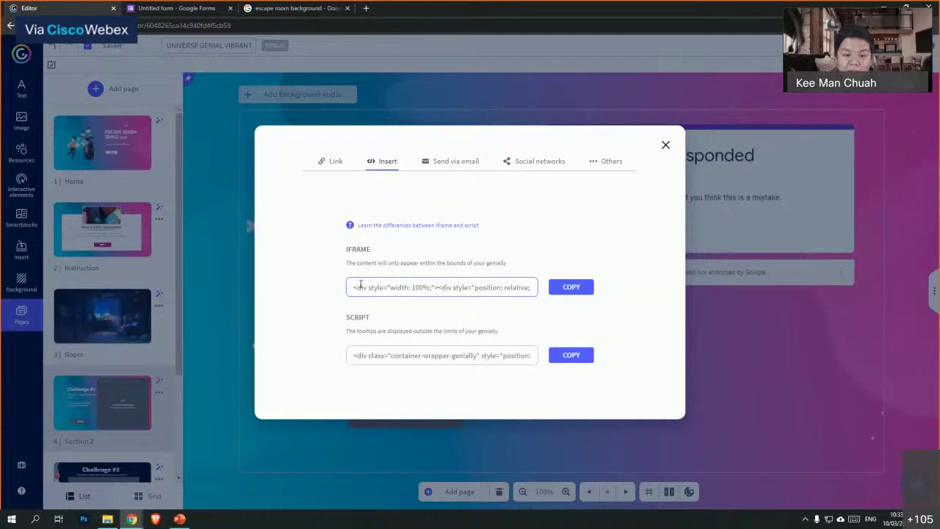
{"action": "left_click", "coordinate": [572, 287]}
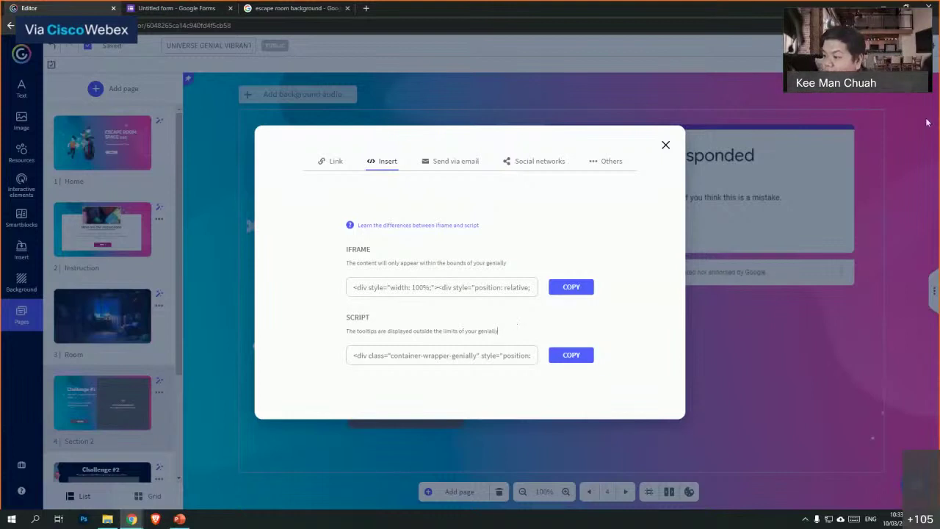
- Close the sharing options, select the embedded quiz on the Challenge #1 page, and review the Instruction and Room pages
{"action": "left_click", "coordinate": [665, 145]}
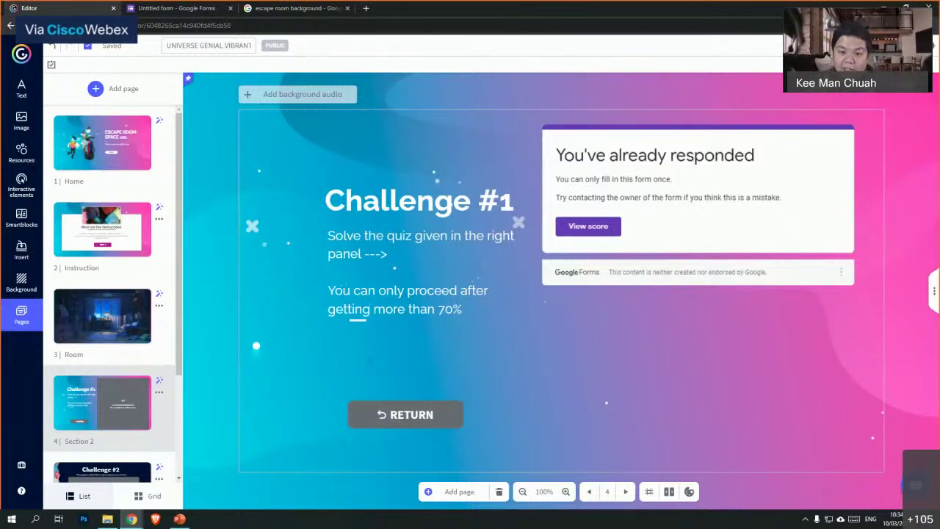
{"action": "left_click", "coordinate": [587, 227]}
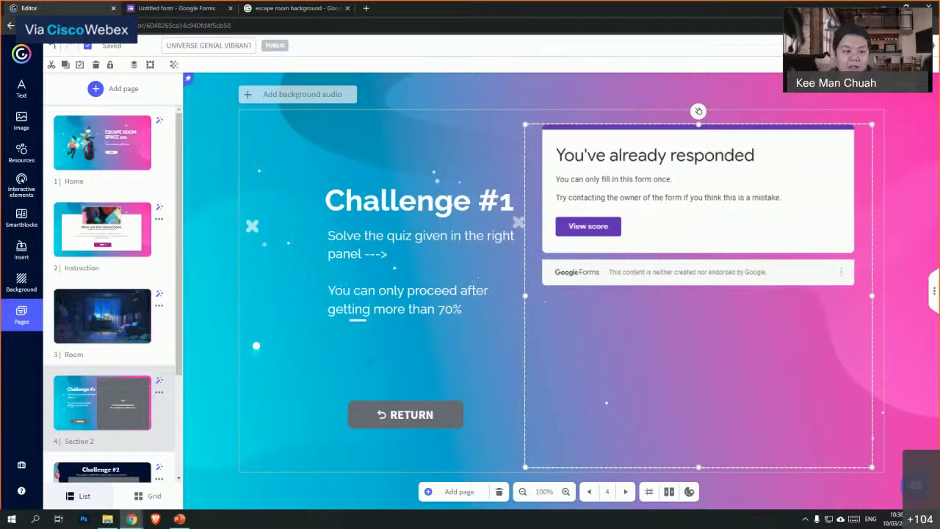
{"action": "left_click", "coordinate": [72, 250]}
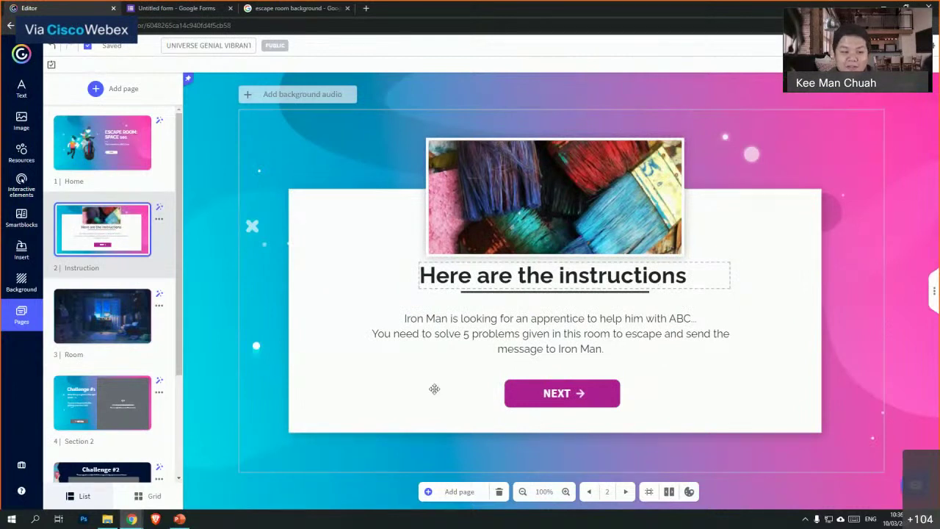
{"action": "left_click", "coordinate": [99, 331]}
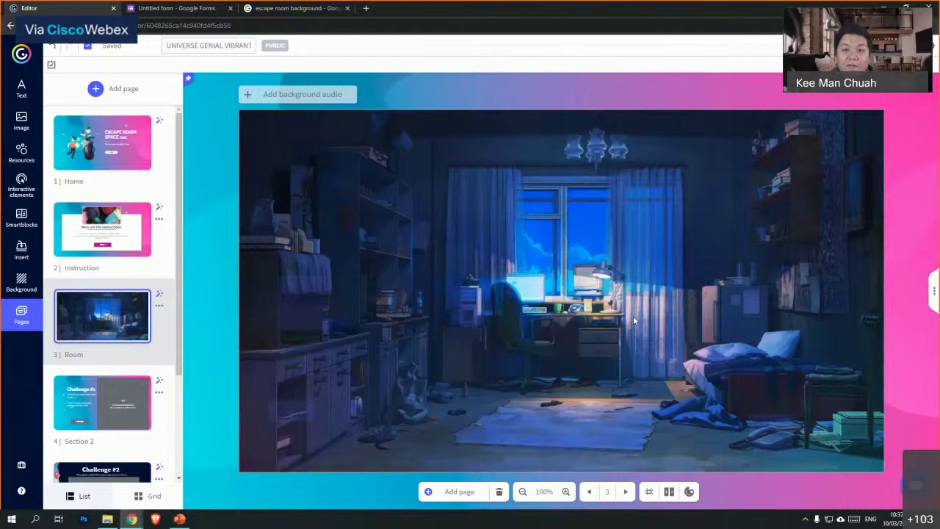
{"action": "left_click", "coordinate": [140, 228]}
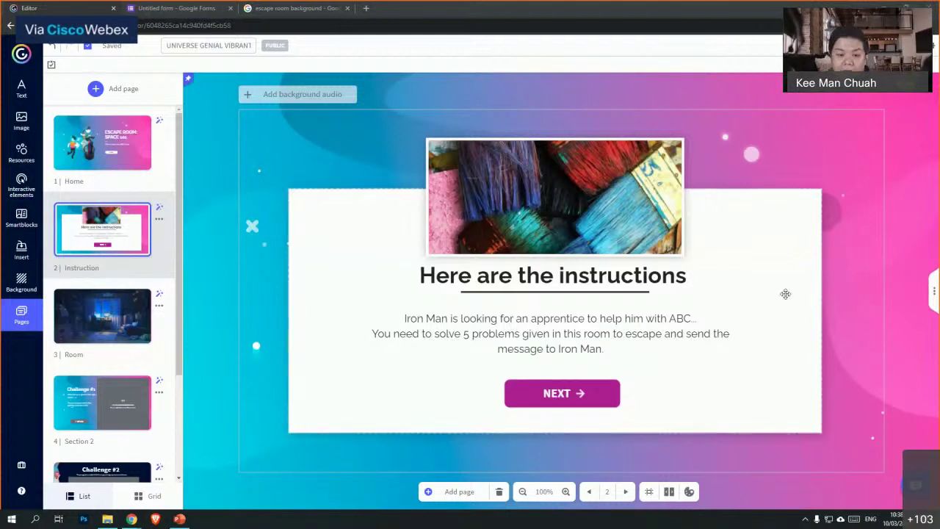
- Review the Challenge 3, Challenge #2 and Room pages, ending on the Challenge #1 page
{"action": "scroll", "coordinate": [122, 376], "scroll_direction": "down", "scroll_amount": 2}
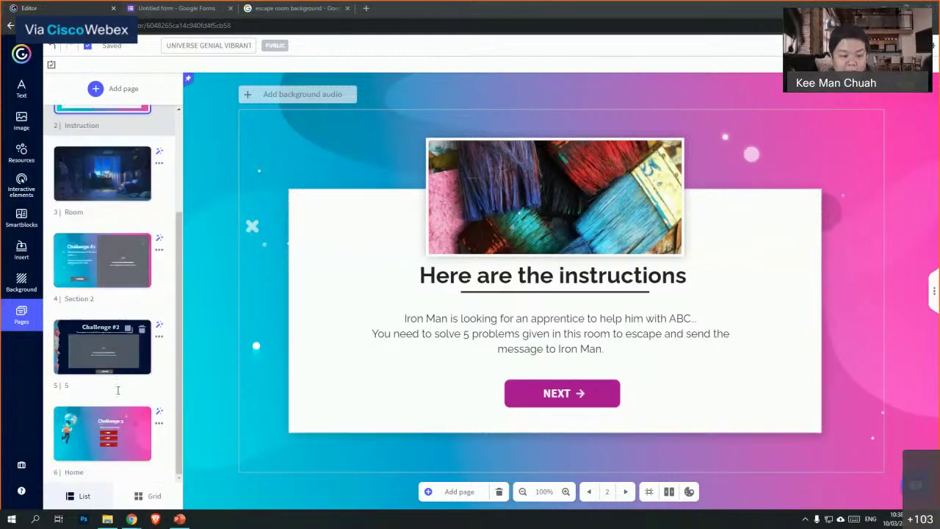
{"action": "left_click", "coordinate": [105, 434]}
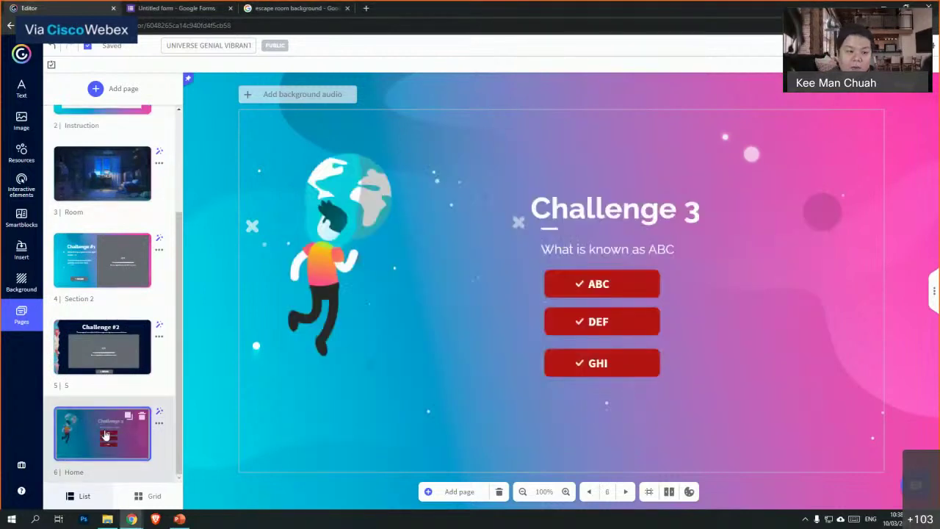
{"action": "left_click", "coordinate": [109, 273]}
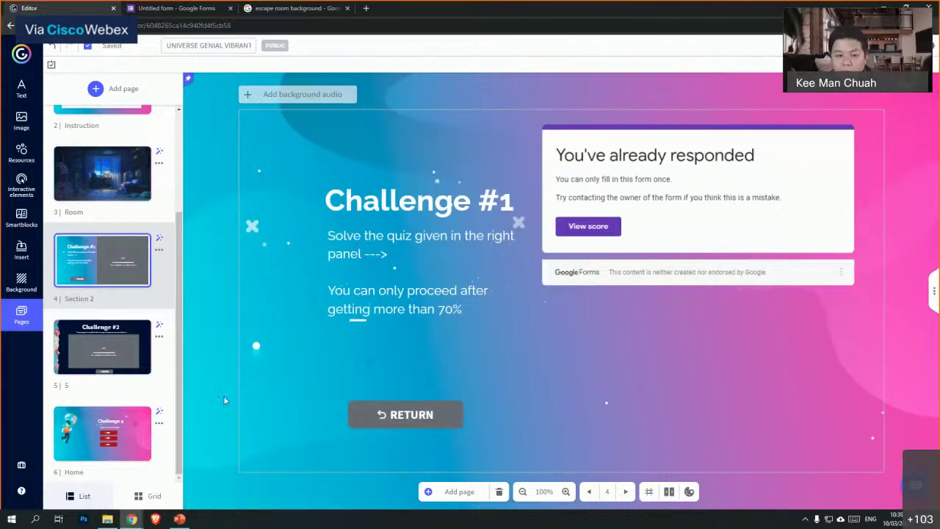
{"action": "left_click", "coordinate": [105, 450]}
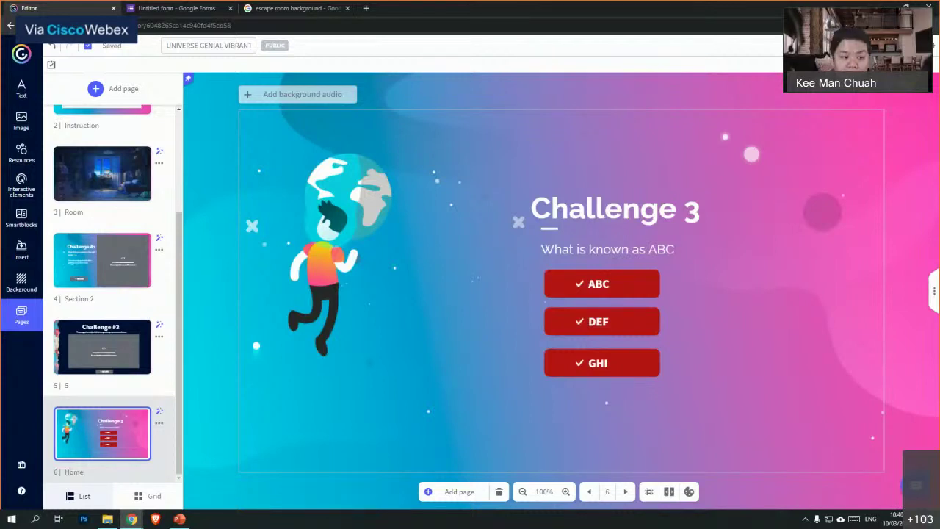
{"action": "left_click", "coordinate": [66, 351]}
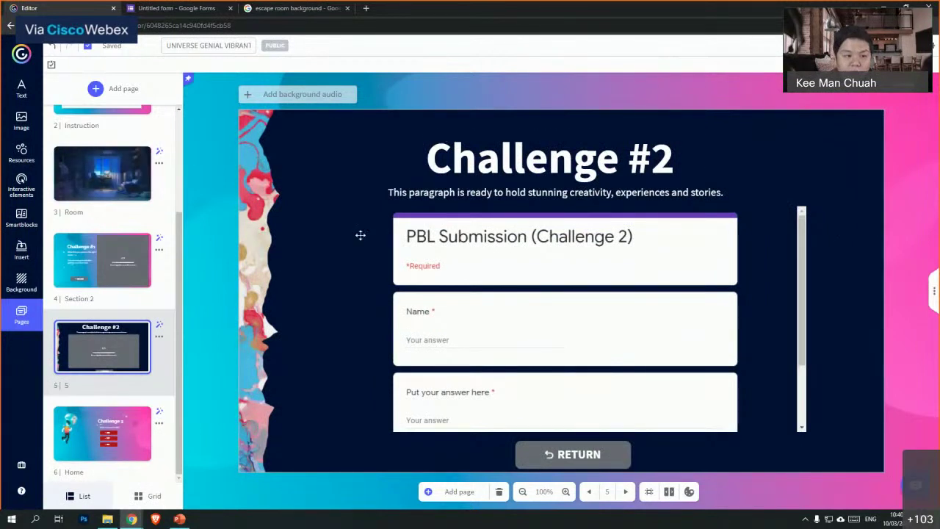
{"action": "left_click", "coordinate": [94, 178]}
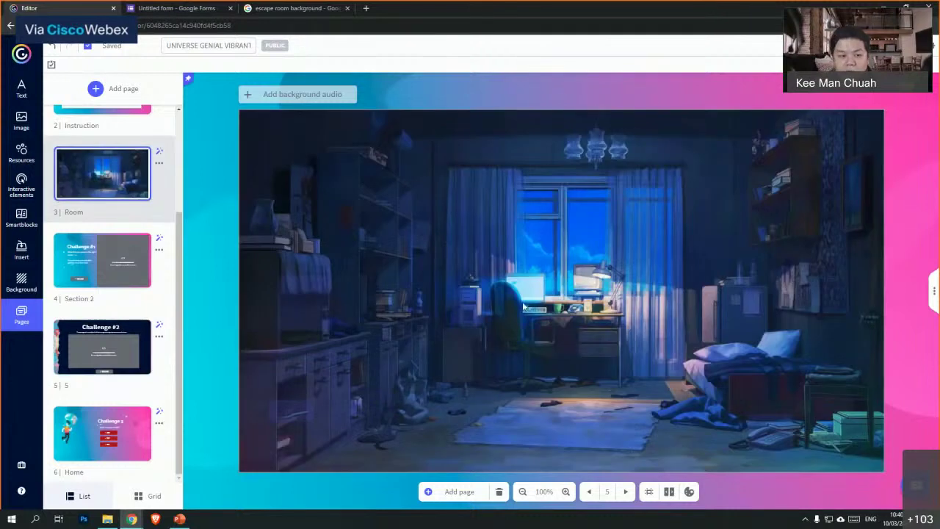
{"action": "left_click", "coordinate": [103, 261]}
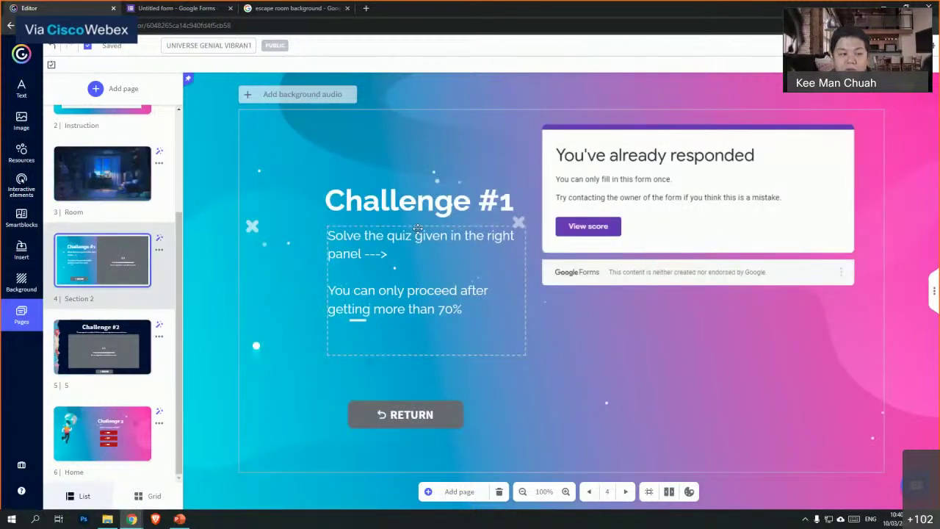
- Show the options for inserting audio and video on the Challenge #1 page, and select the embedded quiz form
{"action": "left_click", "coordinate": [22, 250]}
{"action": "left_click", "coordinate": [62, 88]}
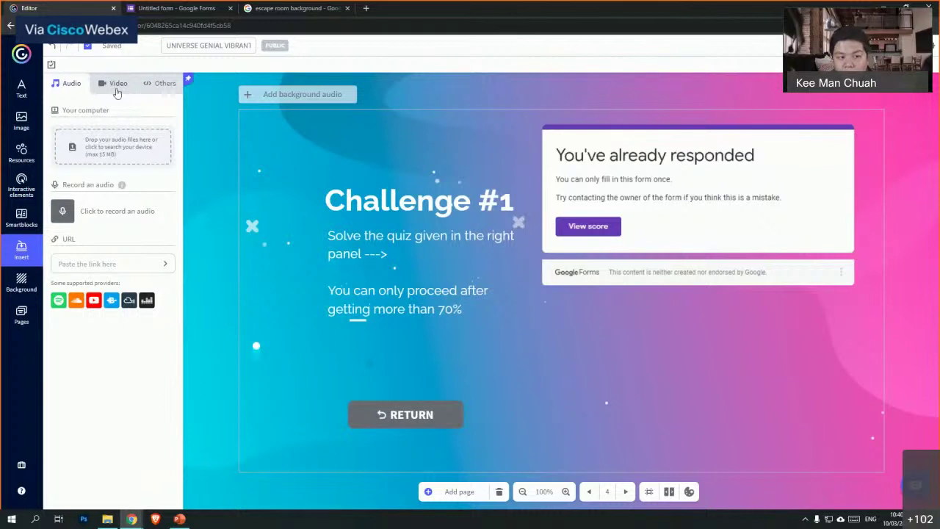
{"action": "left_click", "coordinate": [115, 89]}
{"action": "left_click", "coordinate": [72, 94]}
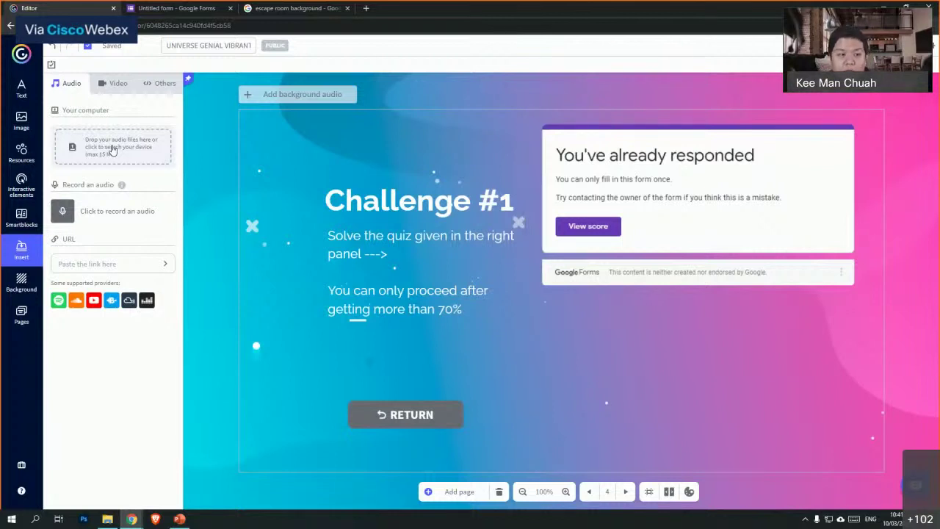
{"action": "left_click", "coordinate": [116, 84]}
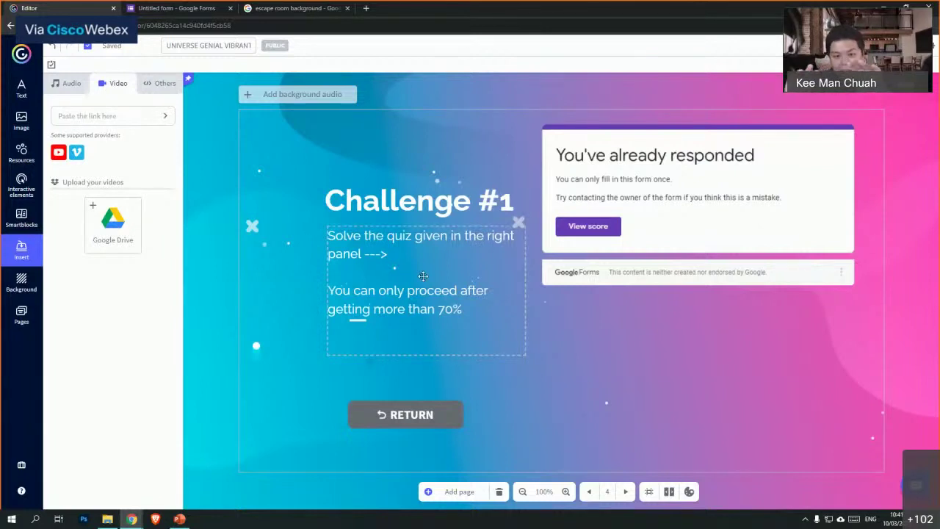
{"action": "left_click_drag", "start_coordinate": [423, 276], "coordinate": [423, 275]}
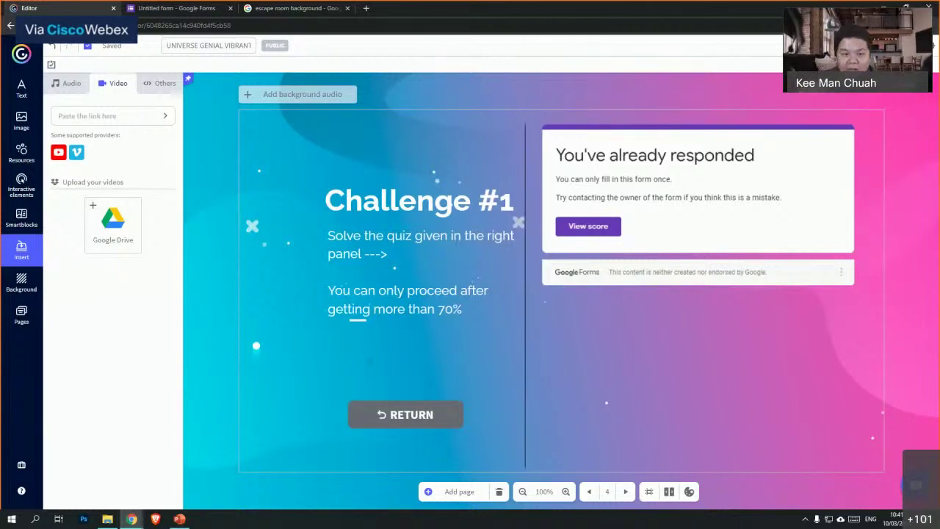
{"action": "left_click", "coordinate": [433, 430]}
{"action": "left_click", "coordinate": [529, 355]}
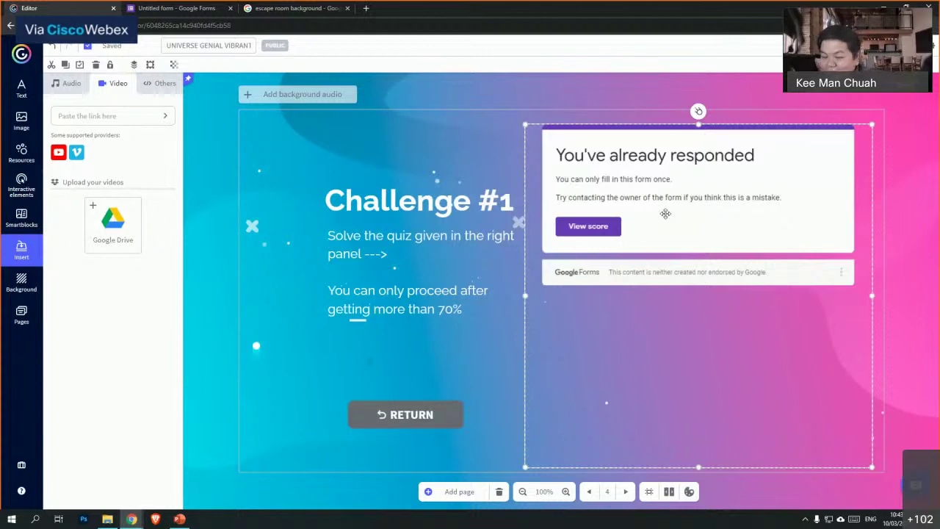
- Return to the page list and review the Challenge #1 and Room pages
{"action": "left_click", "coordinate": [21, 314]}
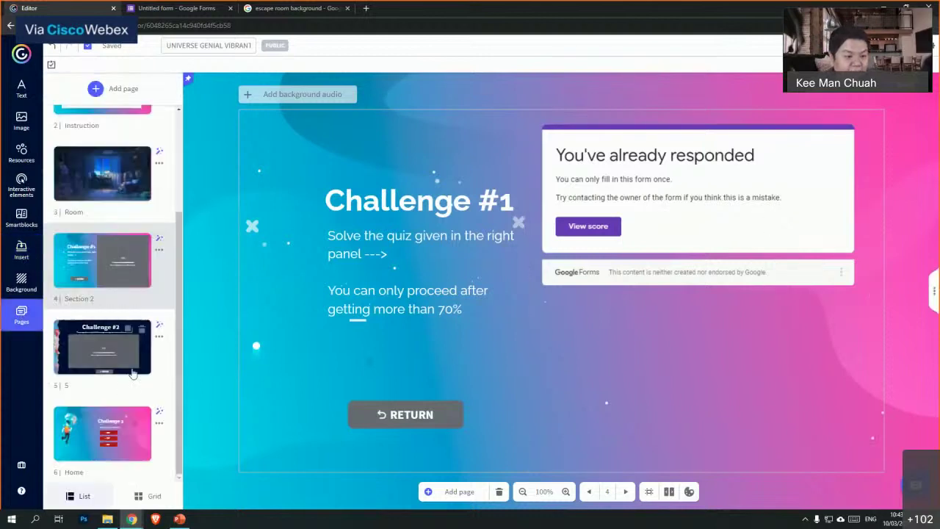
{"action": "left_click", "coordinate": [86, 280]}
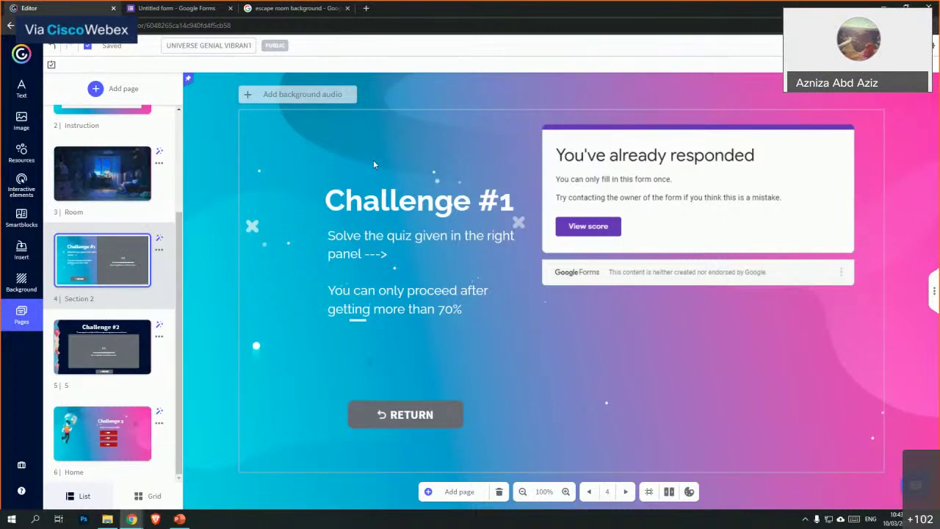
{"action": "left_click", "coordinate": [101, 185]}
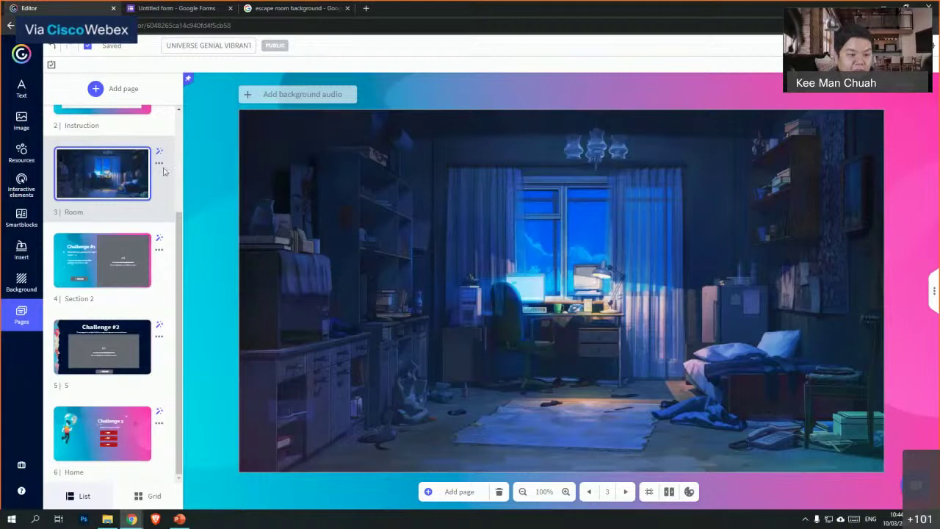
- From the Home page, upload the Uplifting Ambient Guitar audio file from the computer and add it as background audio
{"action": "scroll", "coordinate": [117, 176], "scroll_direction": "up", "scroll_amount": 2}
{"action": "left_click", "coordinate": [123, 164]}
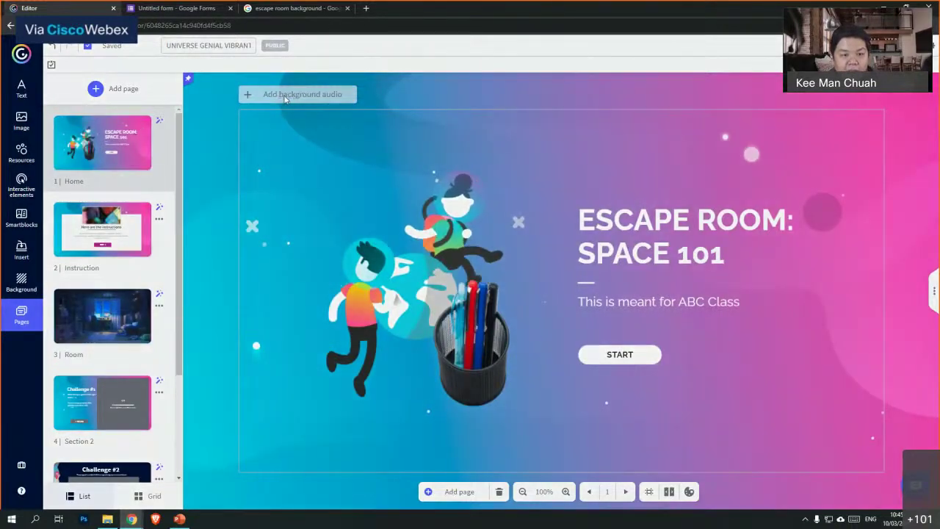
{"action": "left_click", "coordinate": [284, 95]}
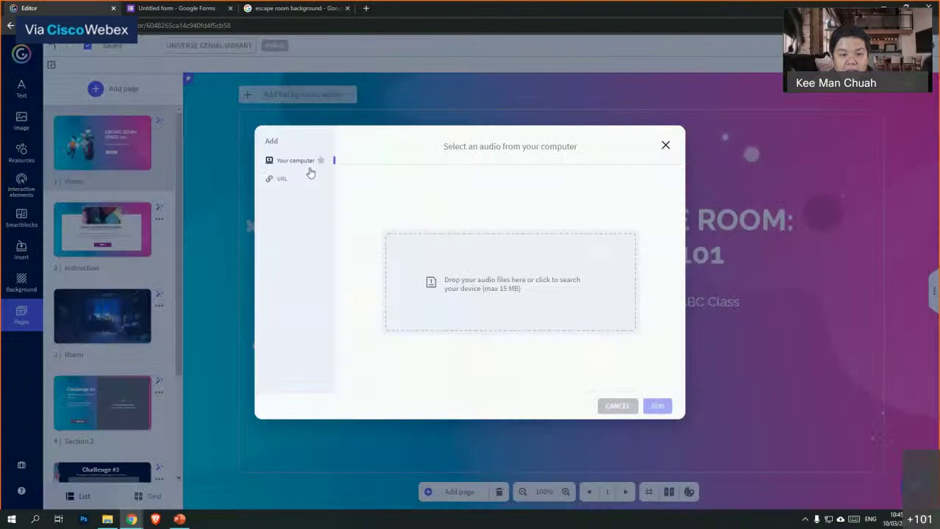
{"action": "left_click", "coordinate": [510, 288]}
{"action": "left_click", "coordinate": [169, 24]}
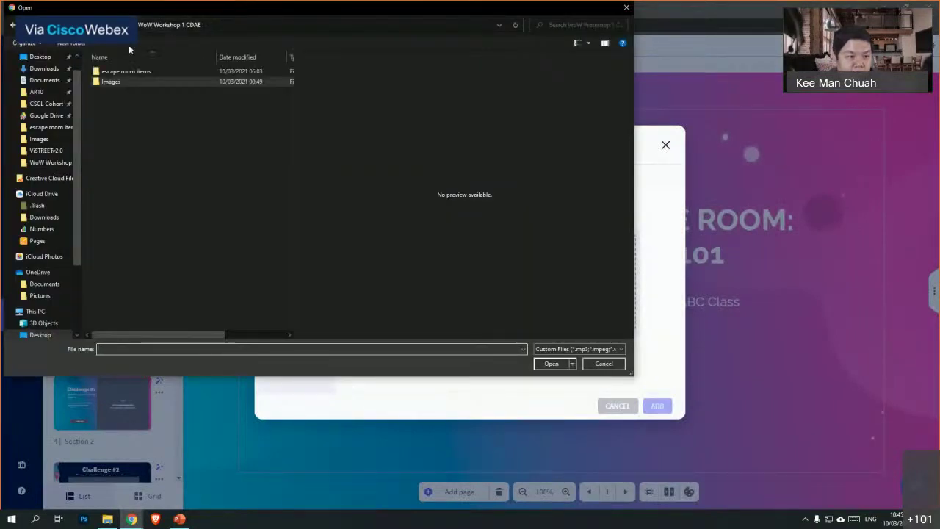
{"action": "double_click", "coordinate": [118, 70]}
{"action": "double_click", "coordinate": [121, 71]}
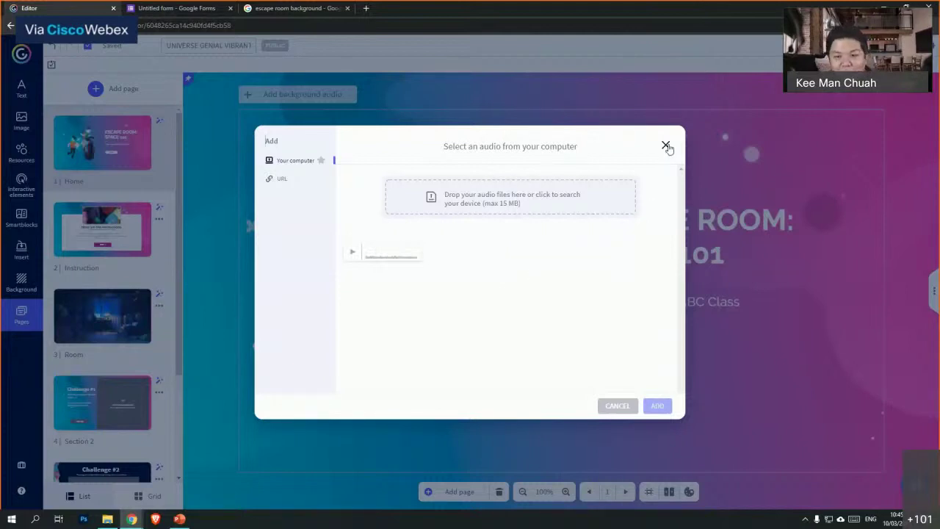
{"action": "left_click_drag", "start_coordinate": [556, 296], "coordinate": [381, 254]}
{"action": "left_click", "coordinate": [522, 268]}
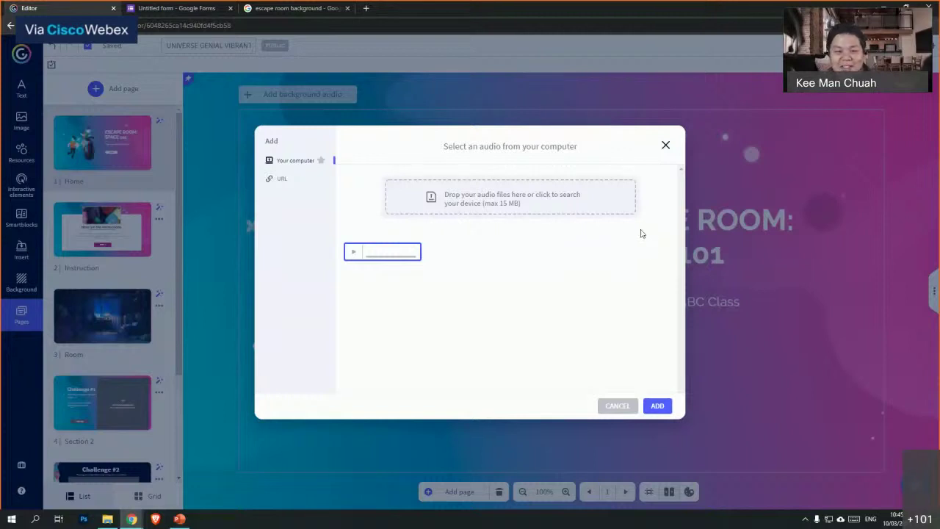
{"action": "left_click", "coordinate": [661, 409]}
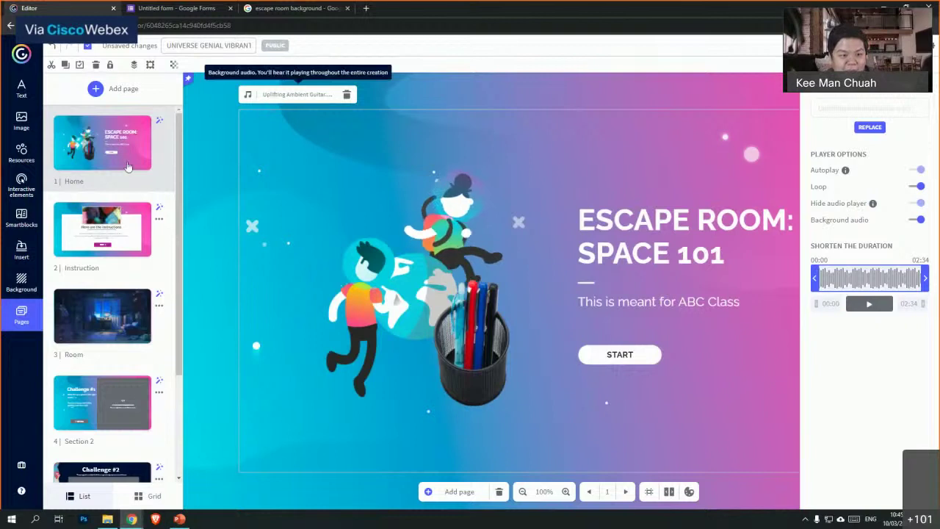
- Check the background audio on the Challenge 3 page, and examine its player options and duration trimmer from the Home page
{"action": "scroll", "coordinate": [105, 441], "scroll_direction": "down", "scroll_amount": 2}
{"action": "left_click", "coordinate": [105, 453]}
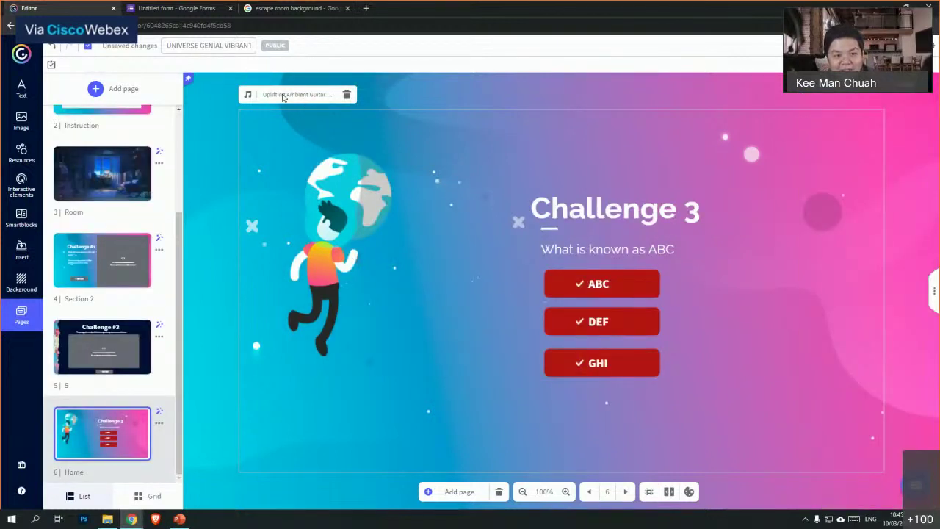
{"action": "scroll", "coordinate": [125, 228], "scroll_direction": "up", "scroll_amount": 1}
{"action": "scroll", "coordinate": [124, 228], "scroll_direction": "up", "scroll_amount": 1}
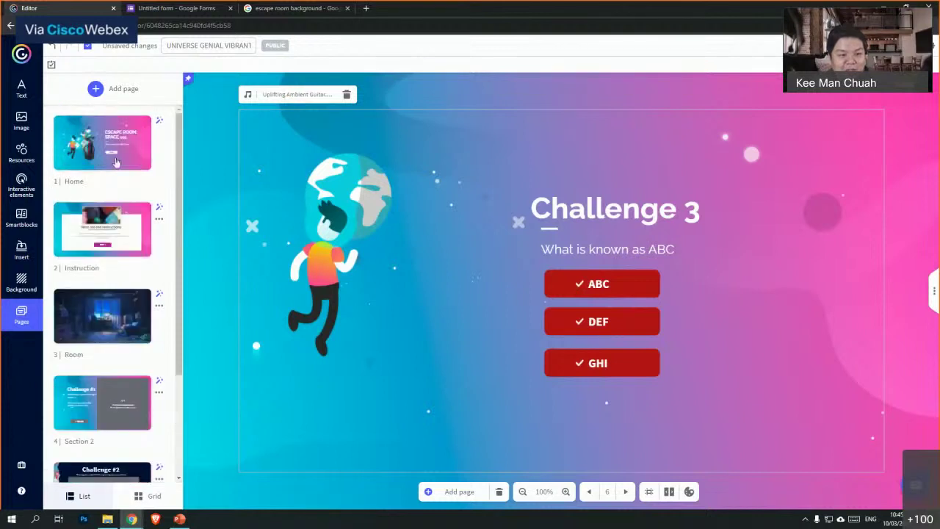
{"action": "left_click", "coordinate": [116, 163]}
{"action": "left_click", "coordinate": [293, 96]}
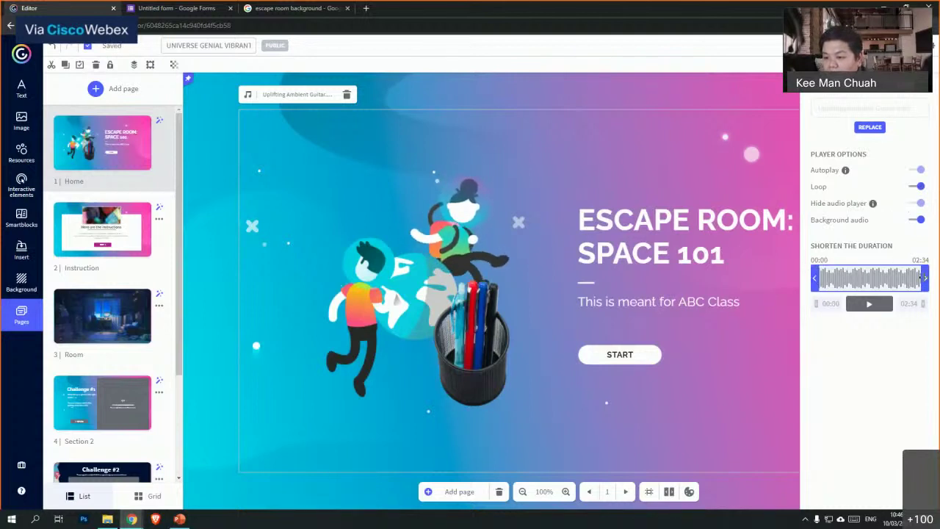
{"action": "mouse_move", "coordinate": [925, 278]}
{"action": "left_mouse_down"}
{"action": "mouse_move", "coordinate": [895, 278]}
{"action": "mouse_move", "coordinate": [931, 276]}
{"action": "left_mouse_up"}
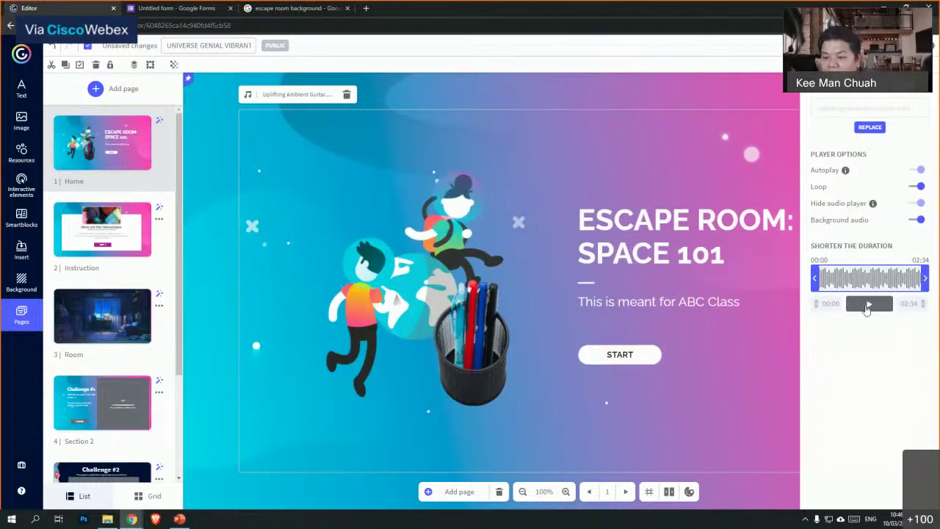
{"action": "left_click", "coordinate": [216, 146]}
- Preview the Genially with its background audio, going from the start page through the instructions to the room
{"action": "left_click", "coordinate": [844, 46]}
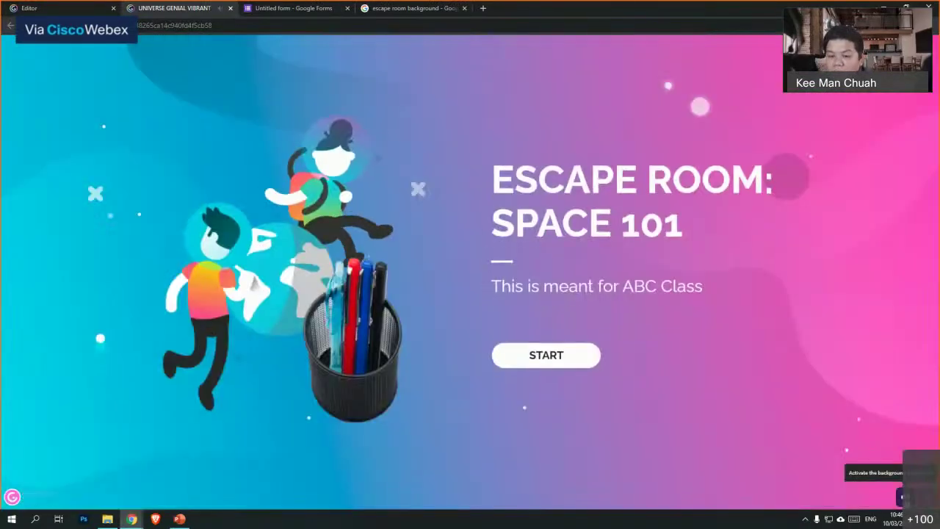
{"action": "left_click", "coordinate": [542, 355]}
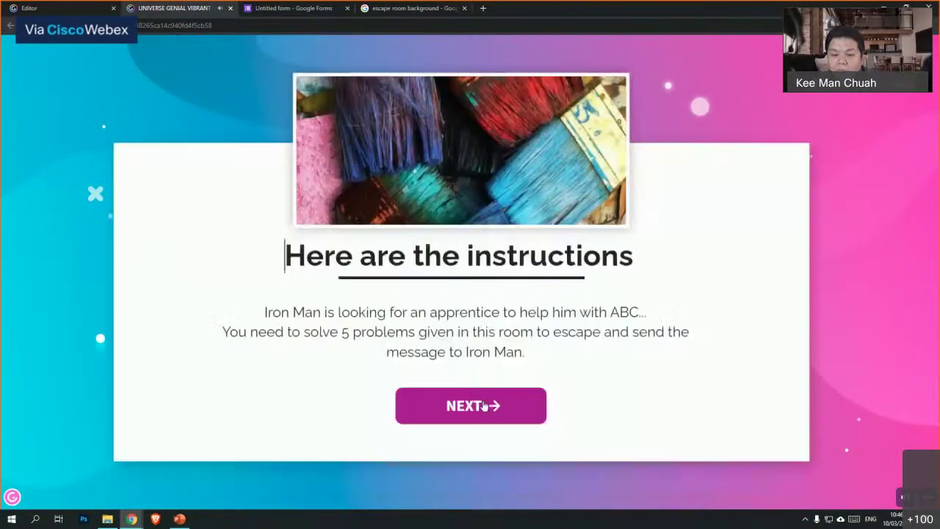
{"action": "left_click", "coordinate": [484, 406]}
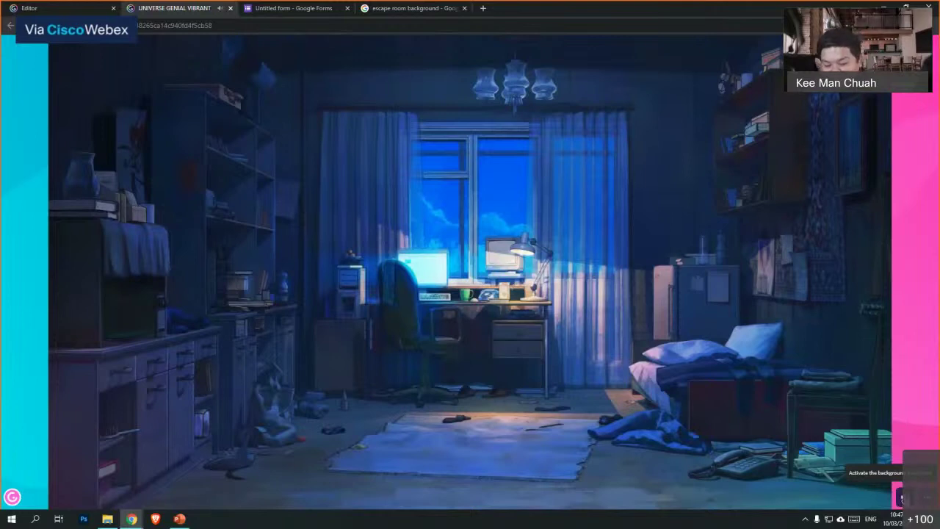
- Return to the Genially editor and show the options for inserting audio on the Home page
{"action": "left_click", "coordinate": [100, 13]}
{"action": "left_click", "coordinate": [22, 248]}
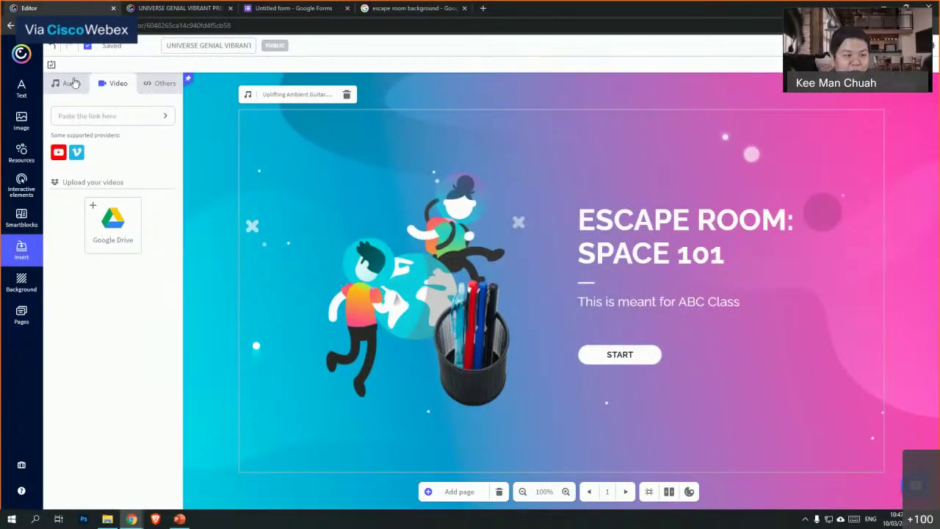
{"action": "left_click", "coordinate": [71, 83]}
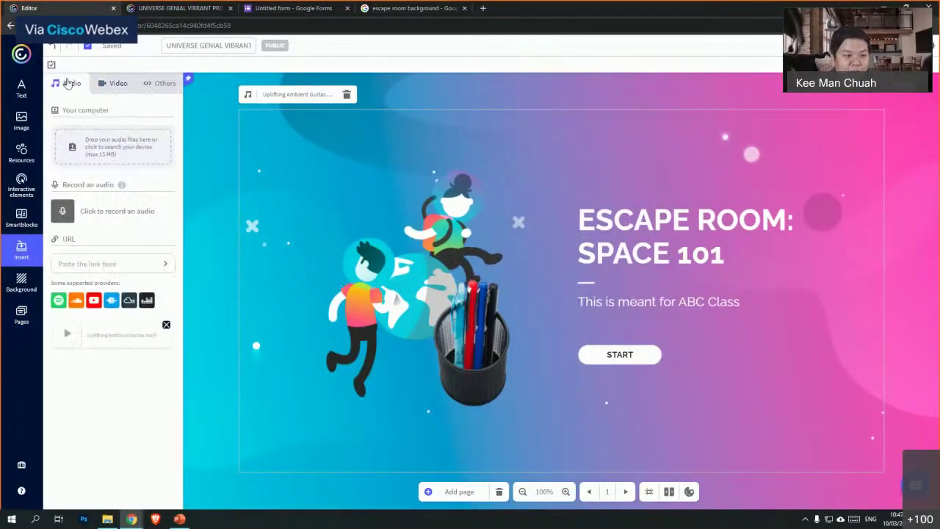
- On the Room page, browse the computer for the Uplifting Ambient Guitar audio file and insert its player on the page
{"action": "left_click", "coordinate": [21, 315]}
{"action": "left_click", "coordinate": [105, 323]}
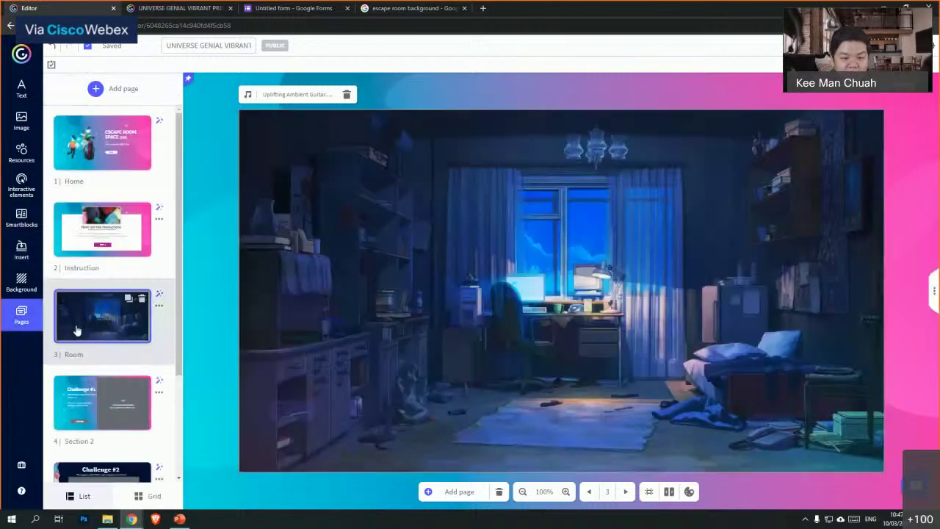
{"action": "left_click", "coordinate": [21, 250]}
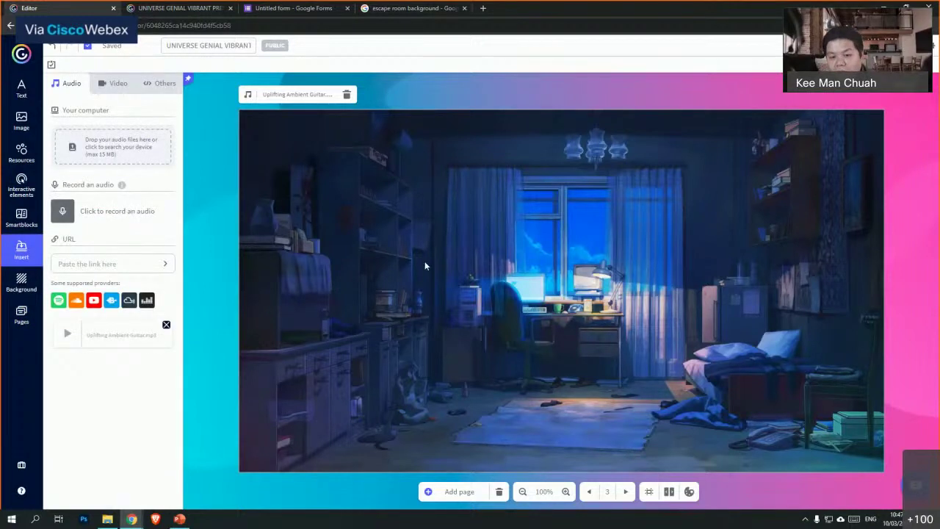
{"action": "left_click", "coordinate": [110, 147]}
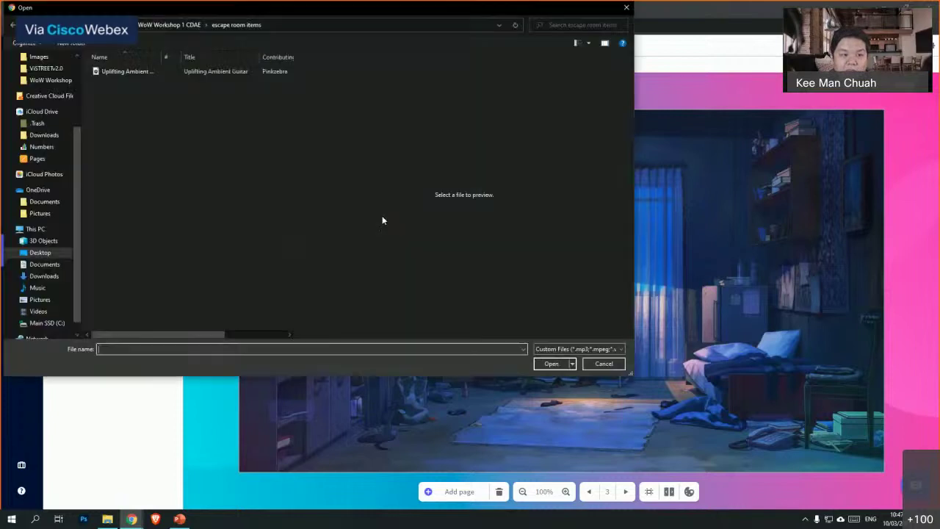
{"action": "double_click", "coordinate": [149, 77]}
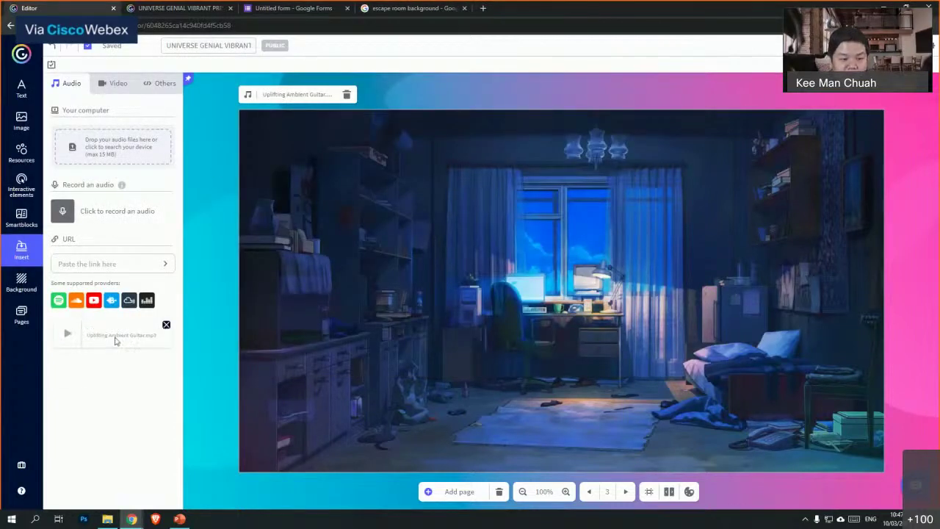
{"action": "left_click", "coordinate": [86, 336]}
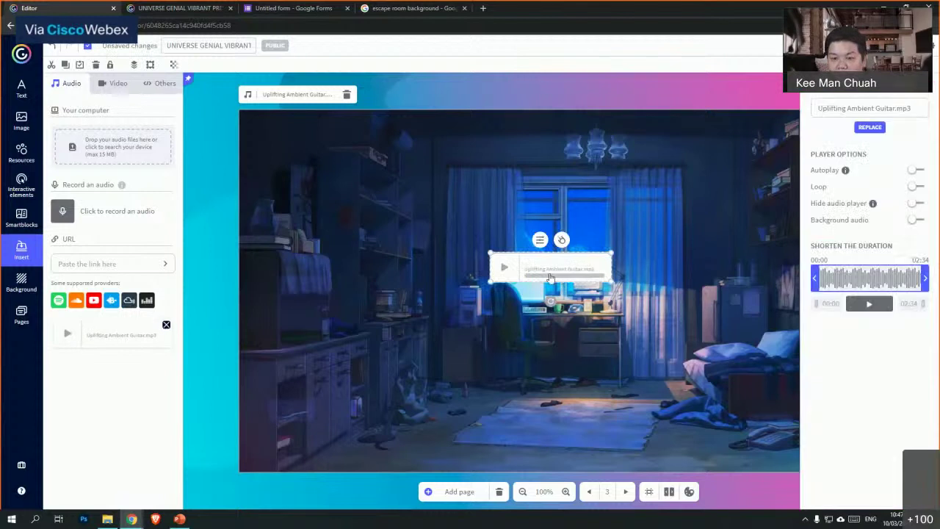
- Place the audio player to the right of the room's chandelier, turn on Loop, and switch Background audio on and off again
{"action": "left_click_drag", "start_coordinate": [503, 286], "coordinate": [663, 159]}
{"action": "left_click", "coordinate": [915, 187]}
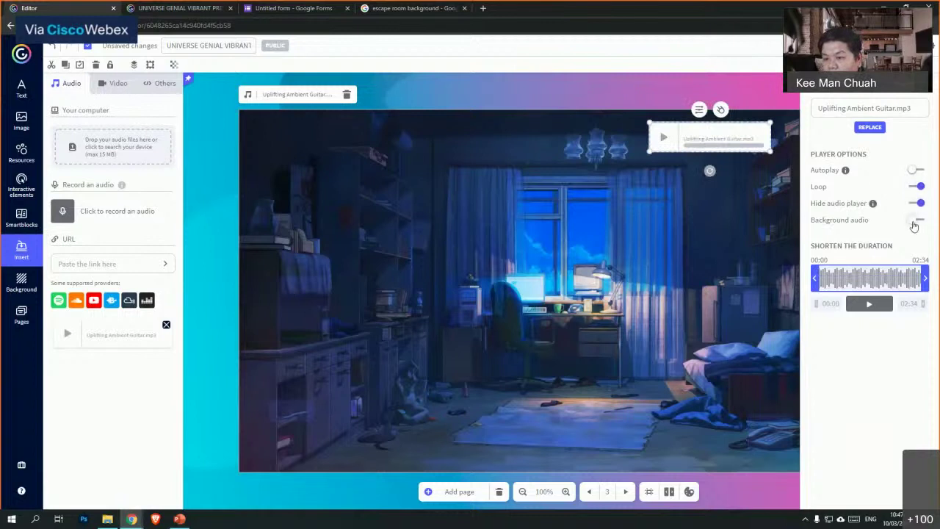
{"action": "left_click", "coordinate": [915, 220]}
{"action": "left_click", "coordinate": [914, 221]}
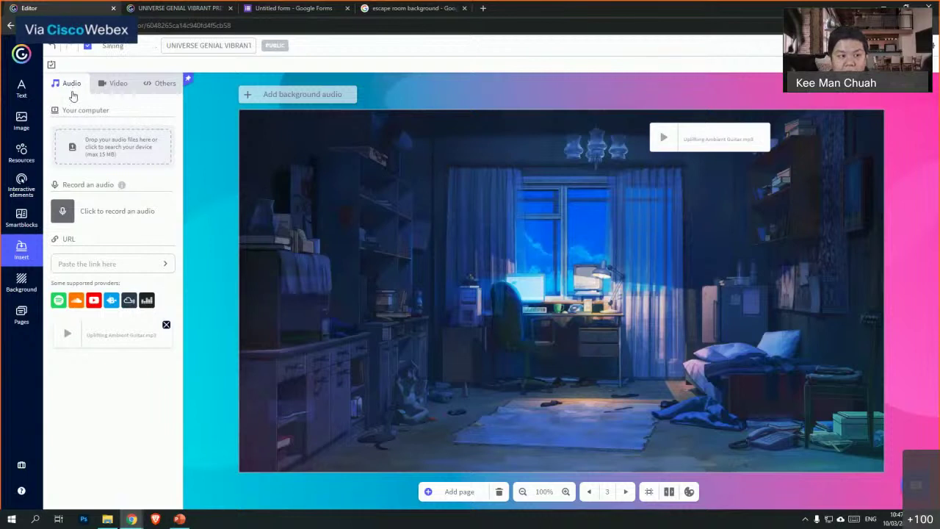
{"action": "left_click_drag", "start_coordinate": [700, 142], "coordinate": [719, 143]}
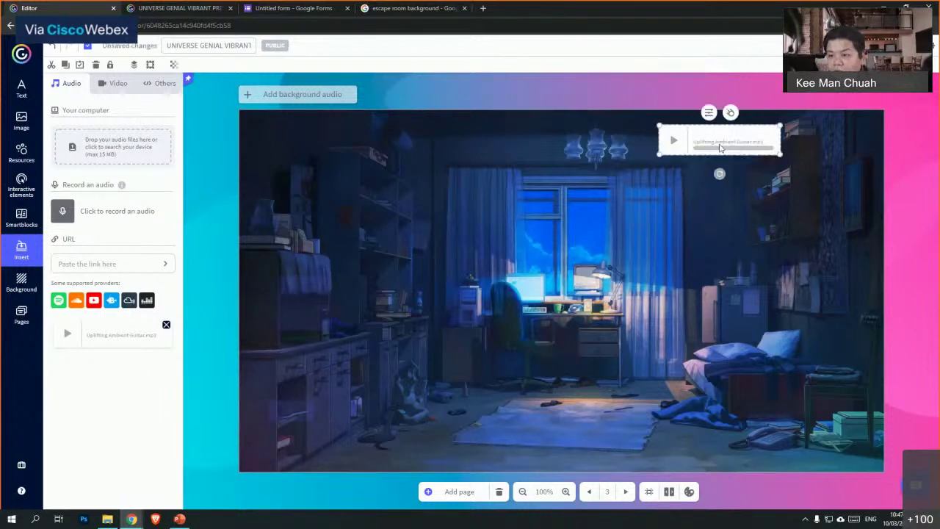
{"action": "left_click", "coordinate": [708, 112]}
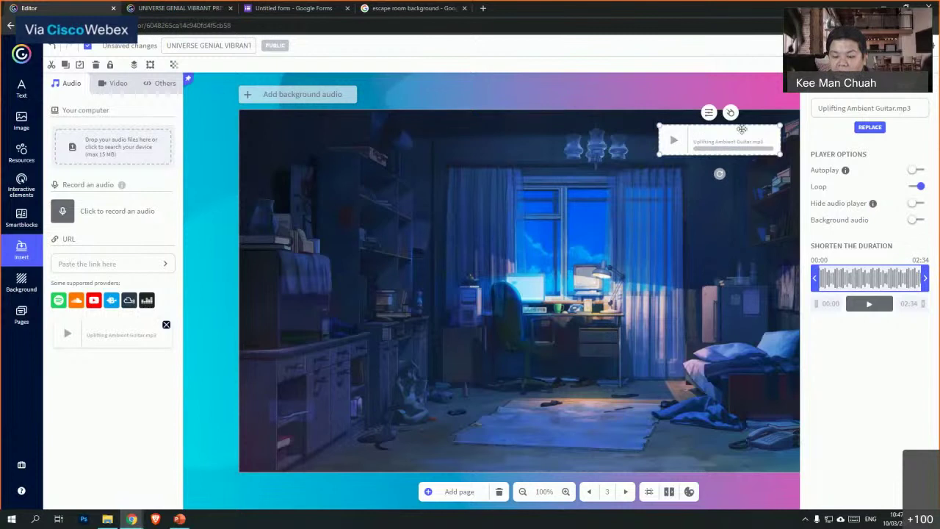
- Check the audio player on the Home page, and move the Room page's player over the upper-right bookshelf
{"action": "left_click", "coordinate": [22, 315]}
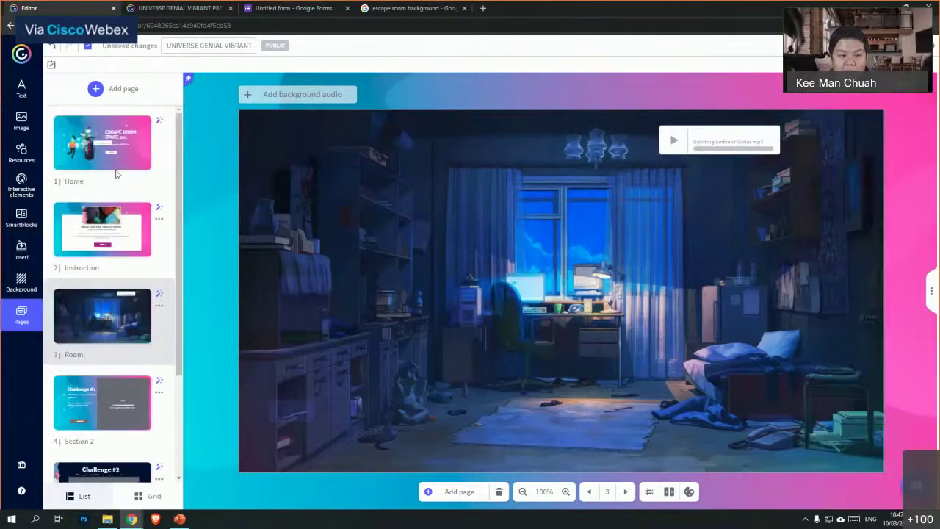
{"action": "left_click", "coordinate": [116, 174]}
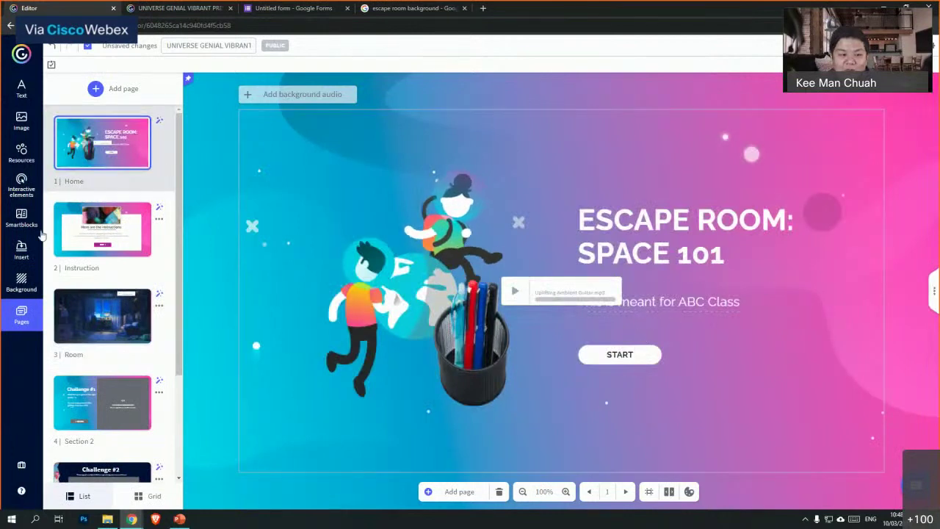
{"action": "left_click", "coordinate": [163, 337]}
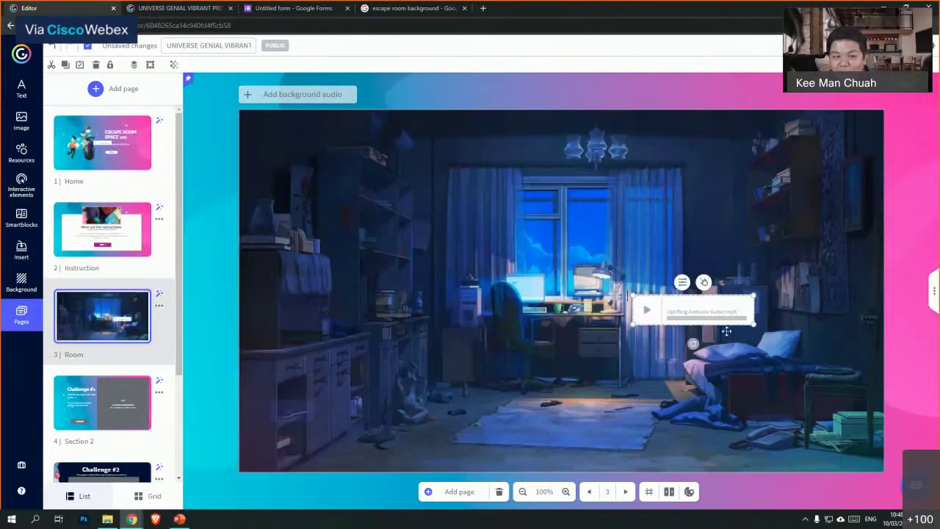
{"action": "left_click_drag", "start_coordinate": [704, 314], "coordinate": [821, 174]}
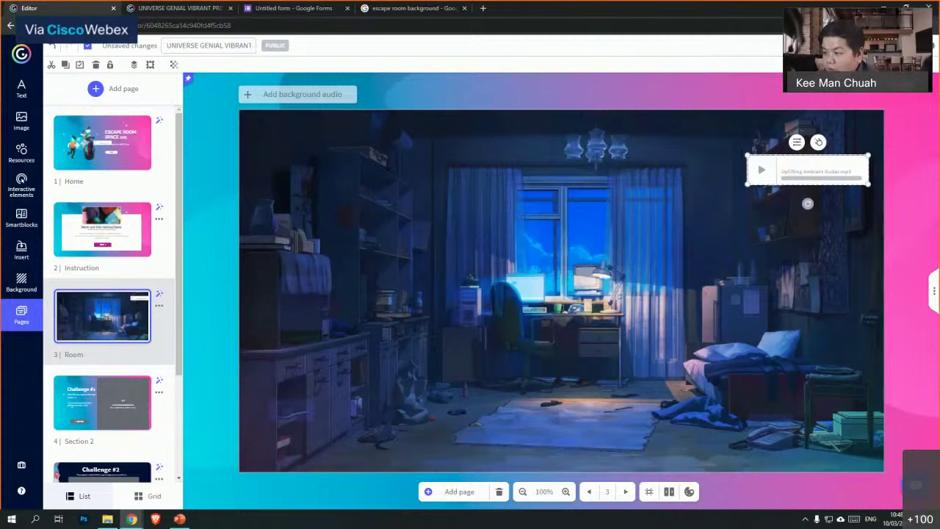
- Switch to the running PowerPoint slide show
{"action": "left_click", "coordinate": [178, 519]}
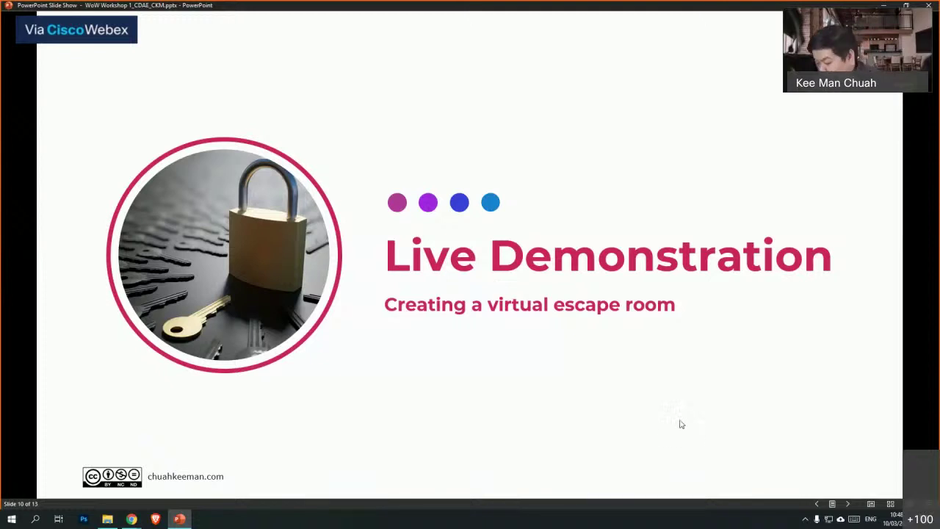